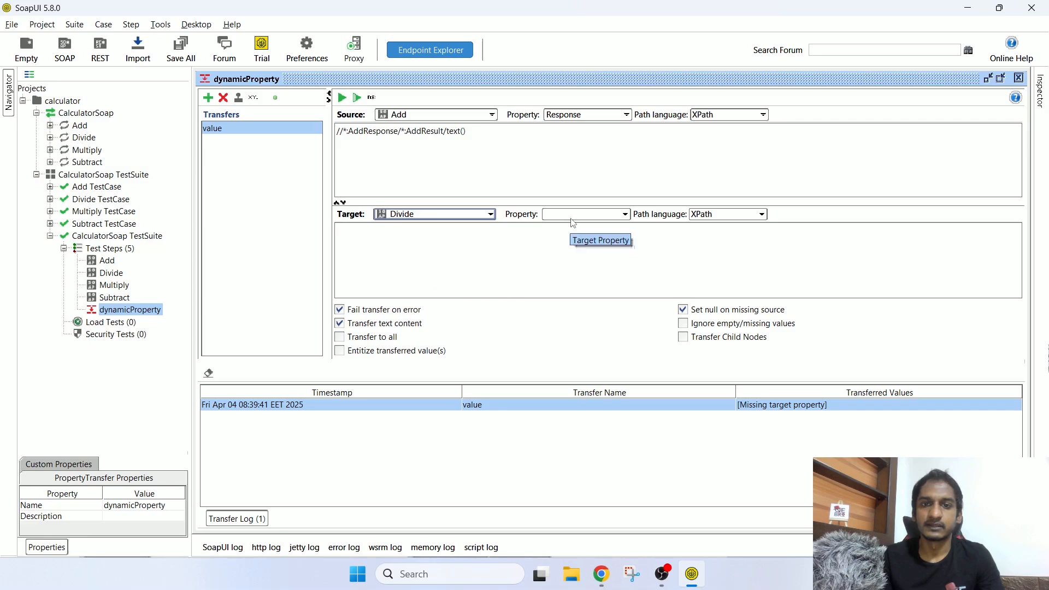
Step: Target the dynamicProperty transfer at Request with XPath //*:Divide/*:intA
click(572, 214)
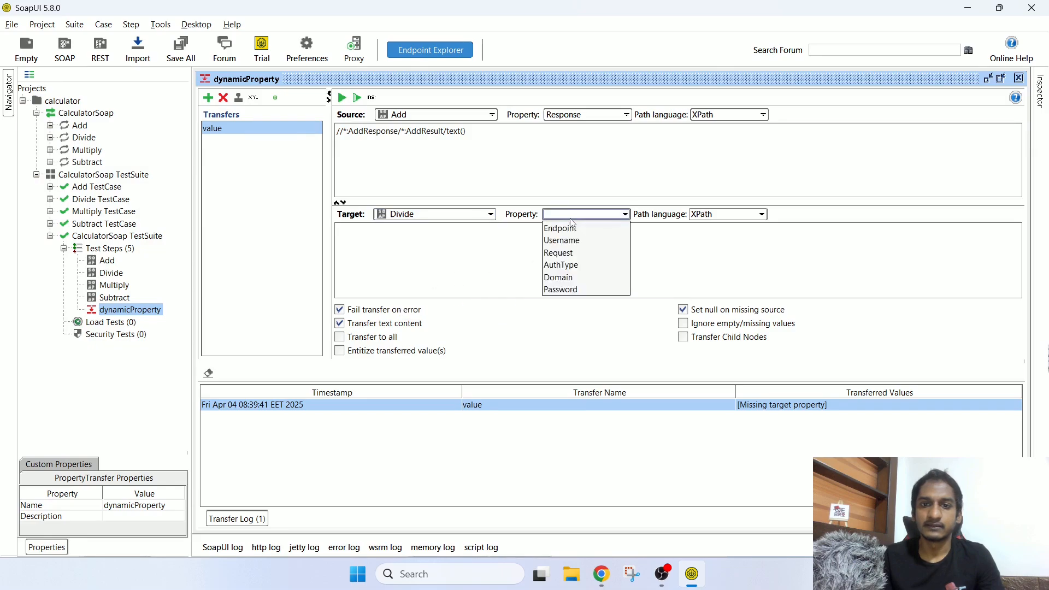
click(559, 253)
click(714, 214)
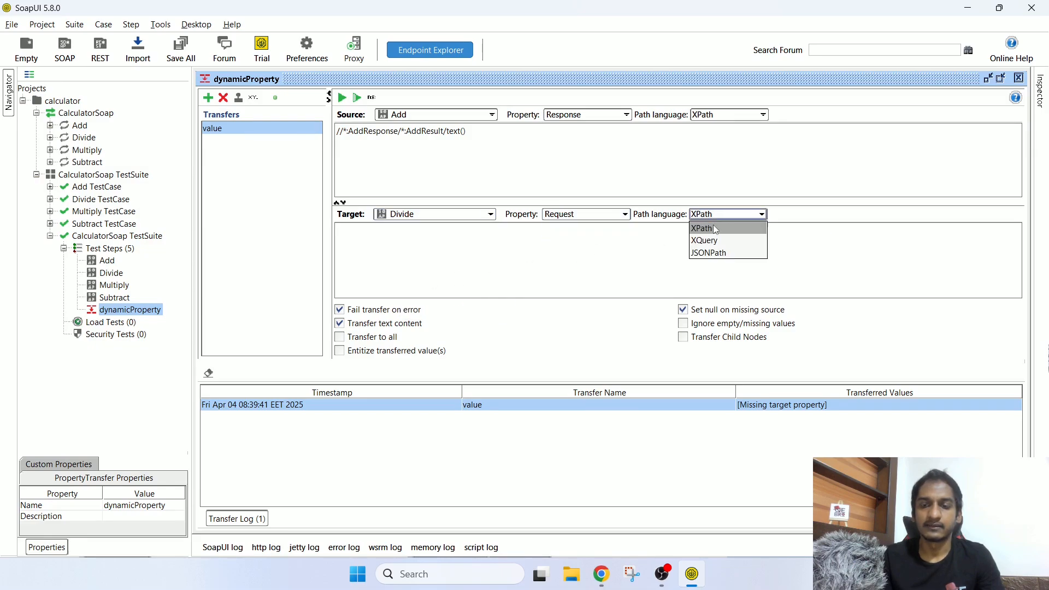
click(714, 228)
text(//*:Divide/*:intA)
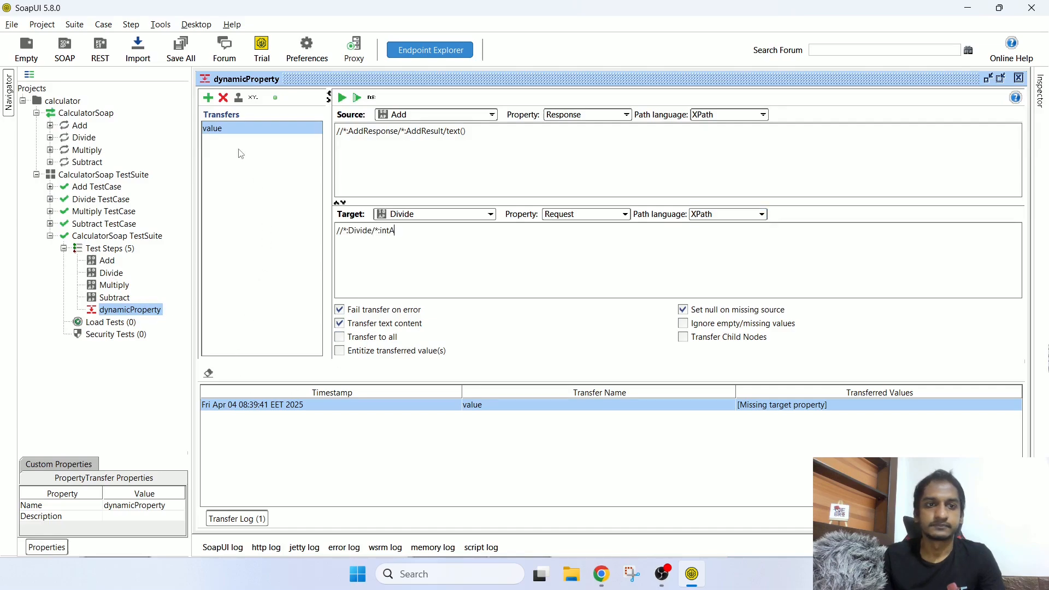
Step: Run the transfer, confirm 30 was logged, and open the Add step's request
click(344, 100)
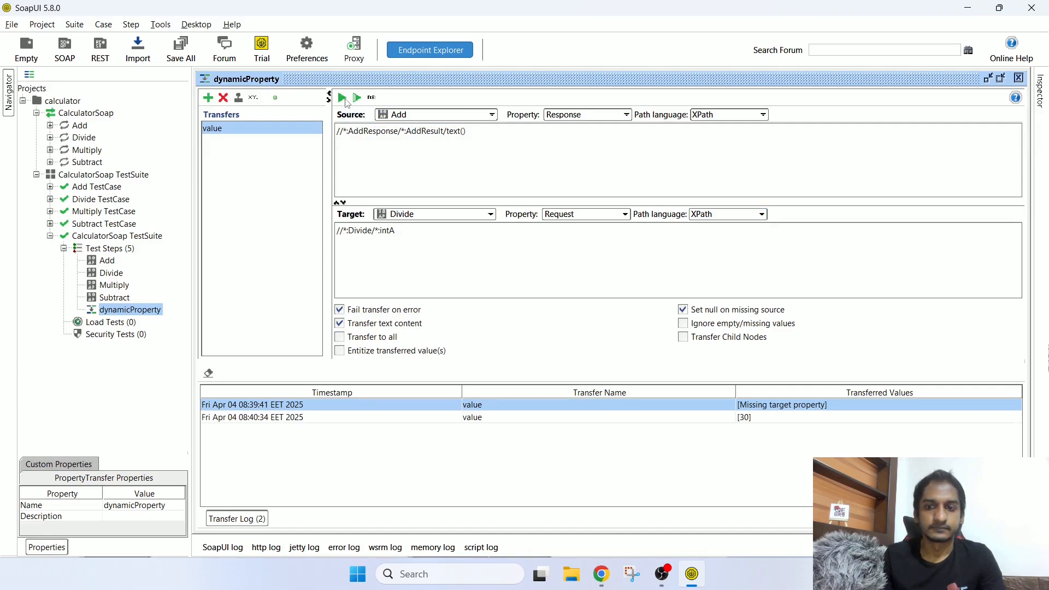
click(753, 417)
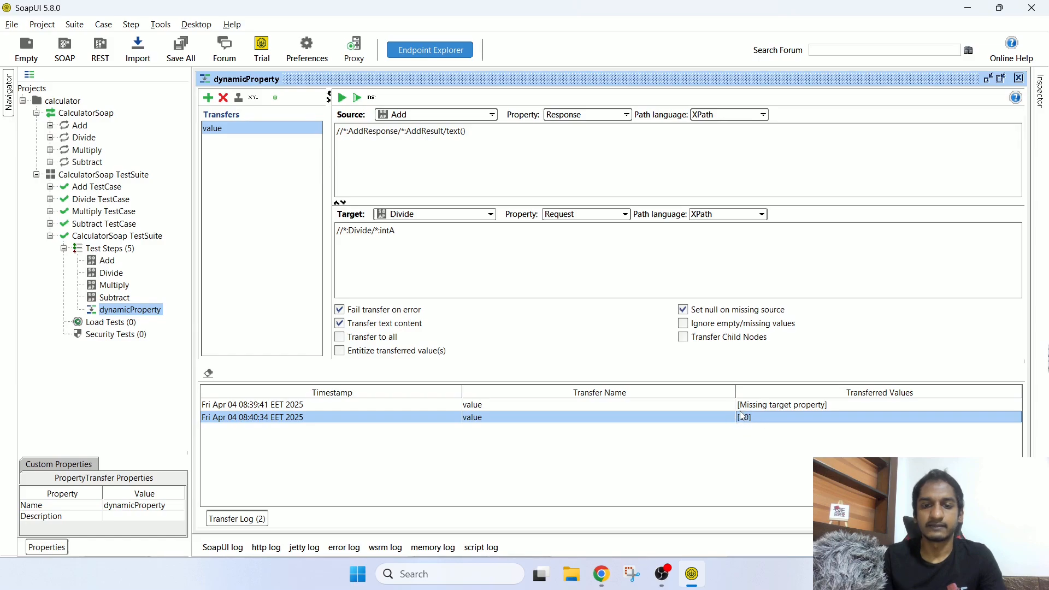
double_click(107, 260)
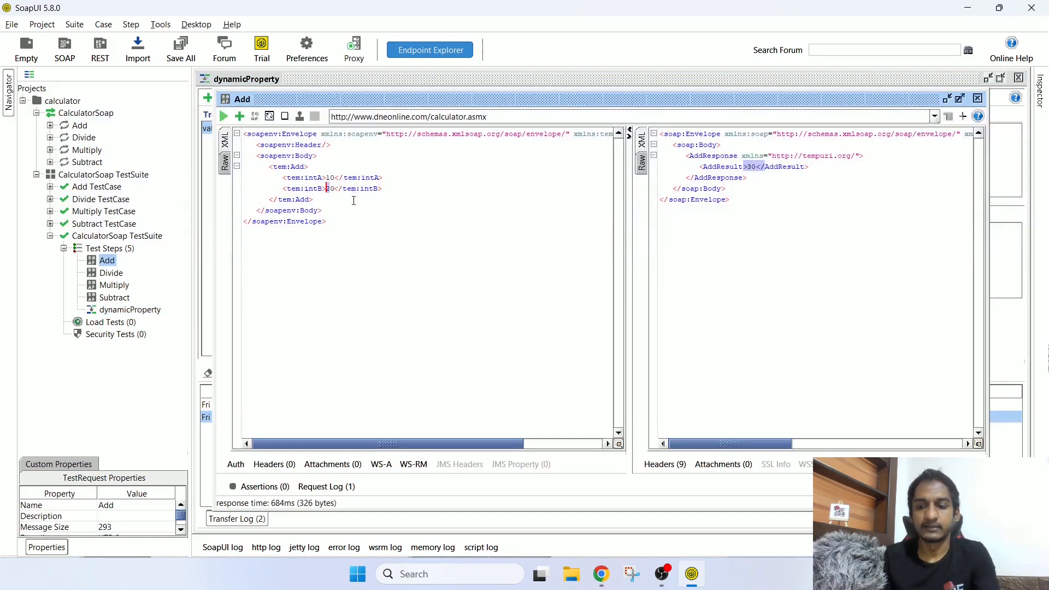
Step: Resend Add with 10 and 30 to get 40, then rerun dynamicProperty to log 40
click(224, 117)
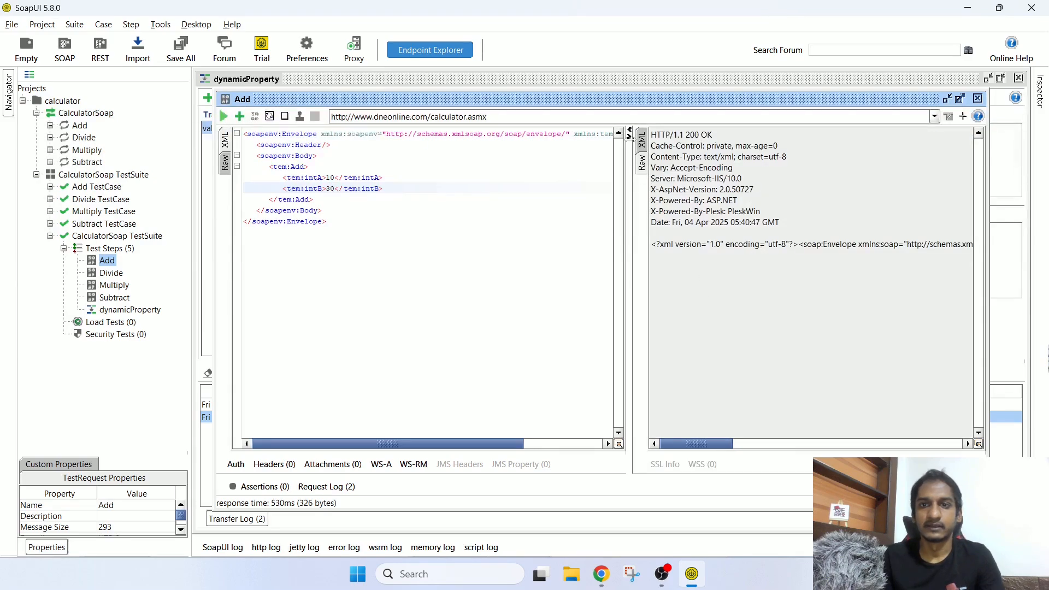
drag(638, 167, 718, 167)
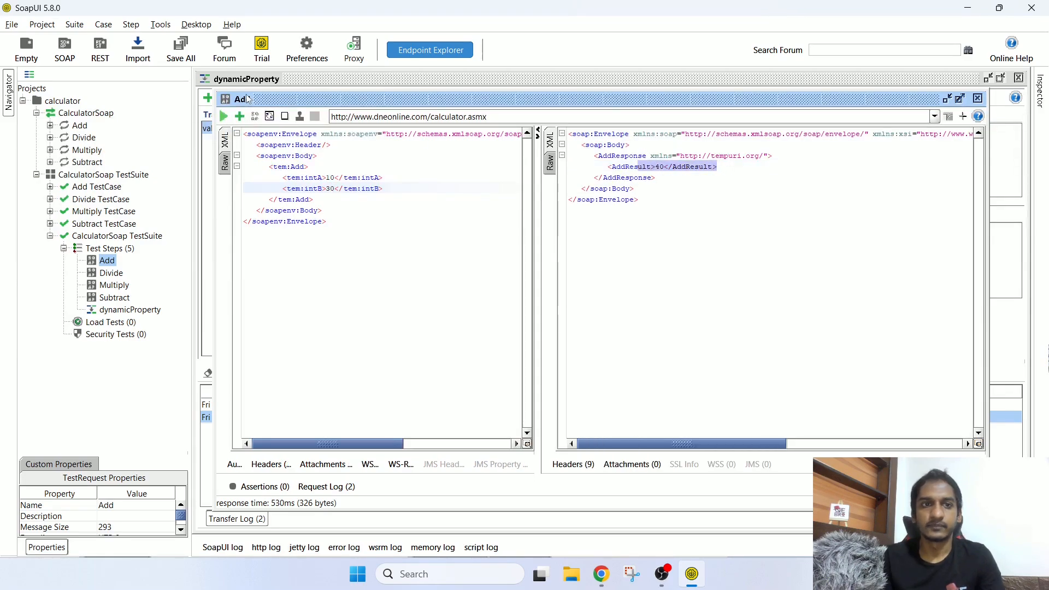
click(139, 310)
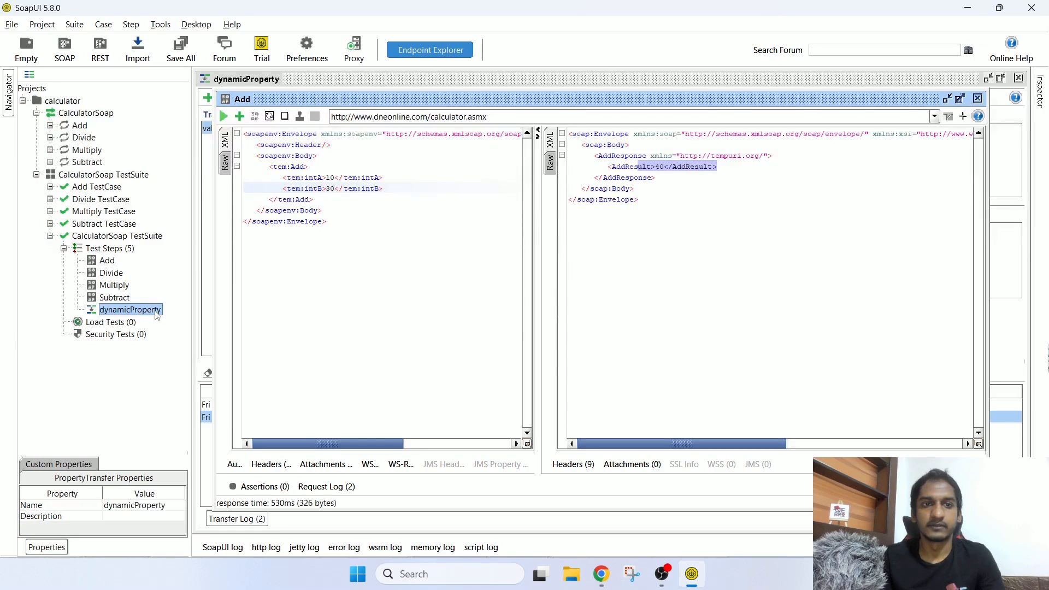
double_click(154, 311)
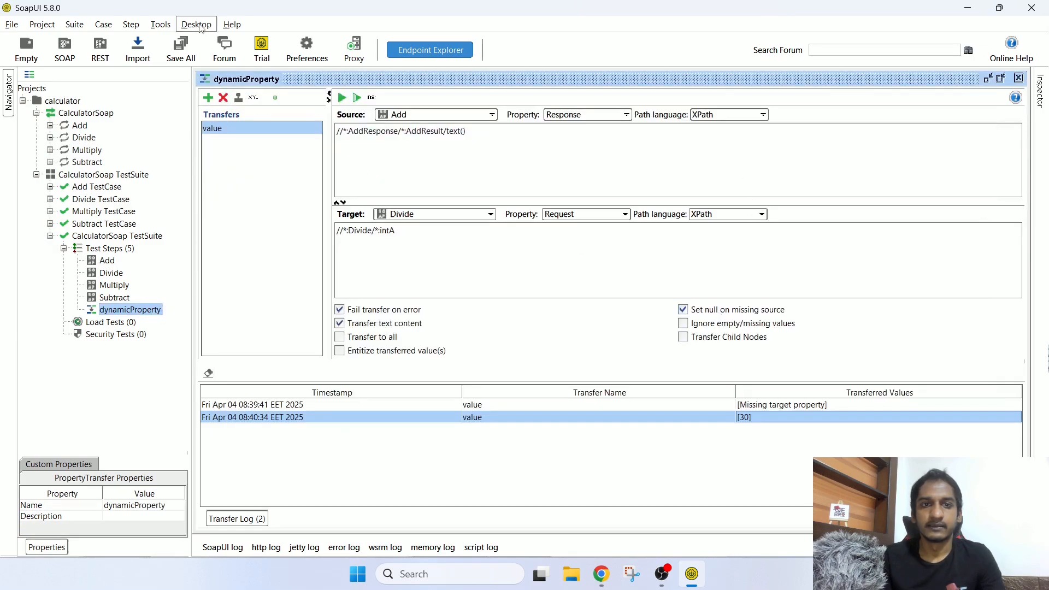
click(342, 99)
click(748, 433)
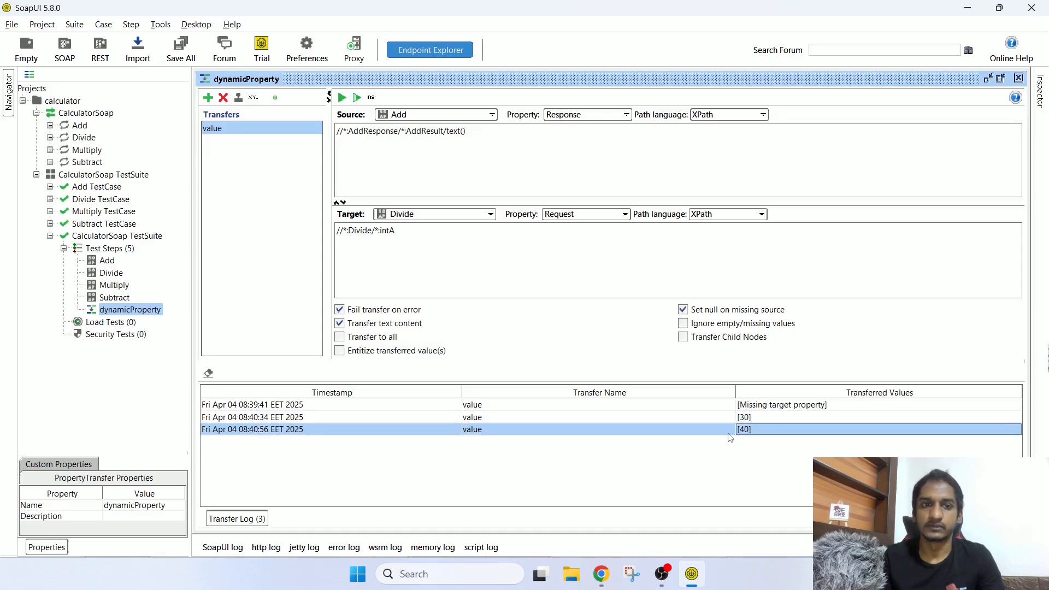
key(alt+Tab)
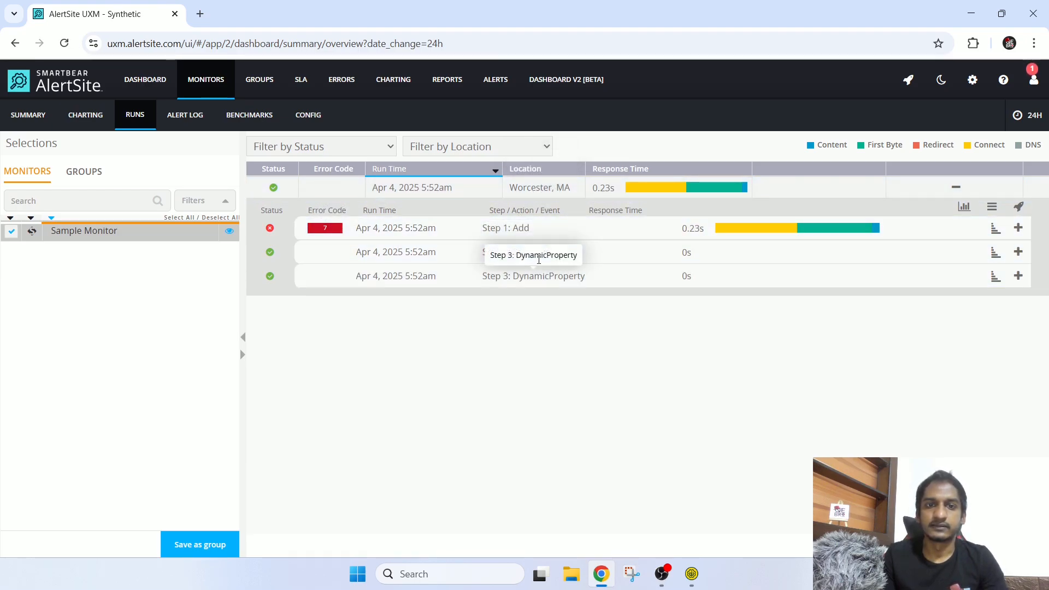
Step: Inspect the Add step's waterfall timings and HTTP 500 response, then close the details
click(531, 235)
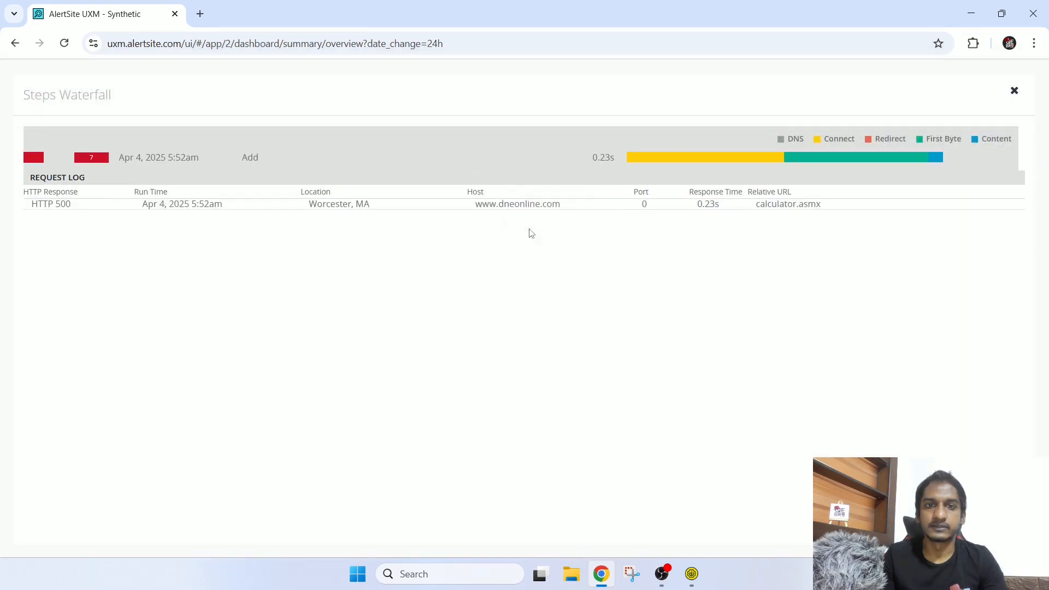
mouse_move(899, 164)
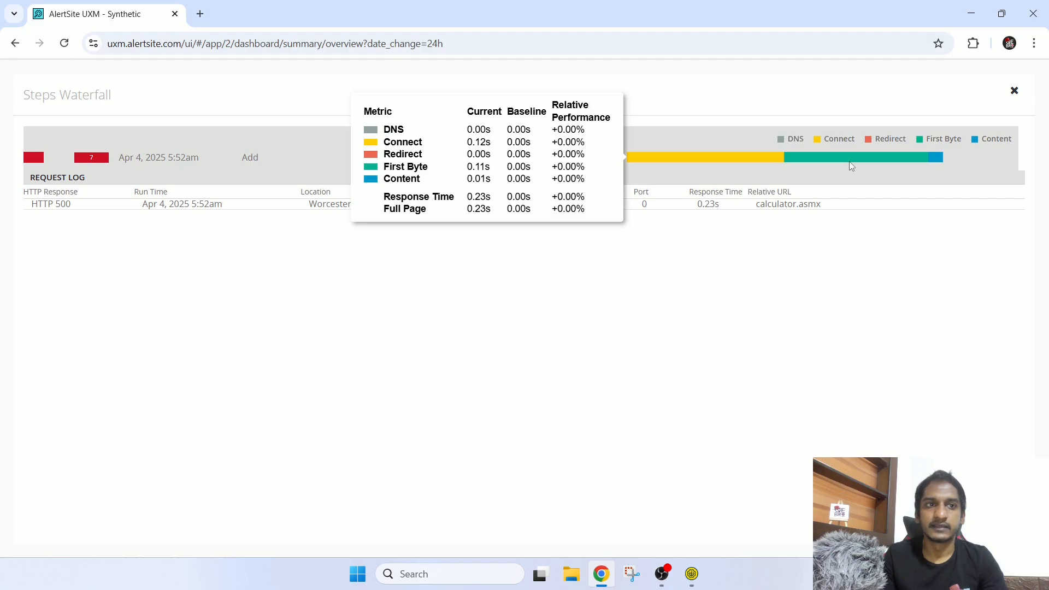
click(1015, 90)
mouse_move(1007, 94)
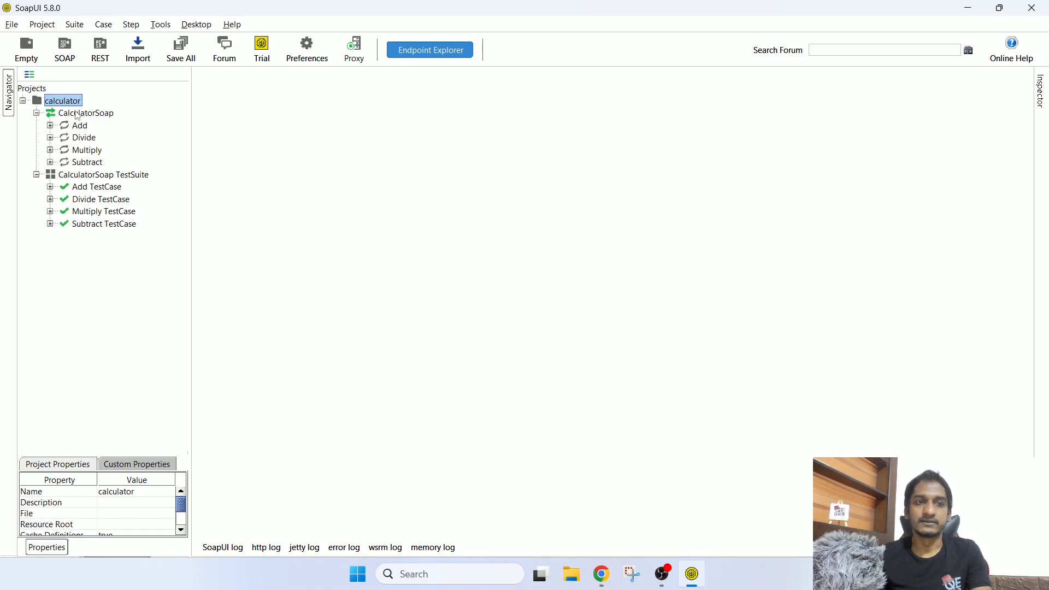
Step: Browse the calculator project nodes, show its Custom Properties, and open the project editor
click(45, 90)
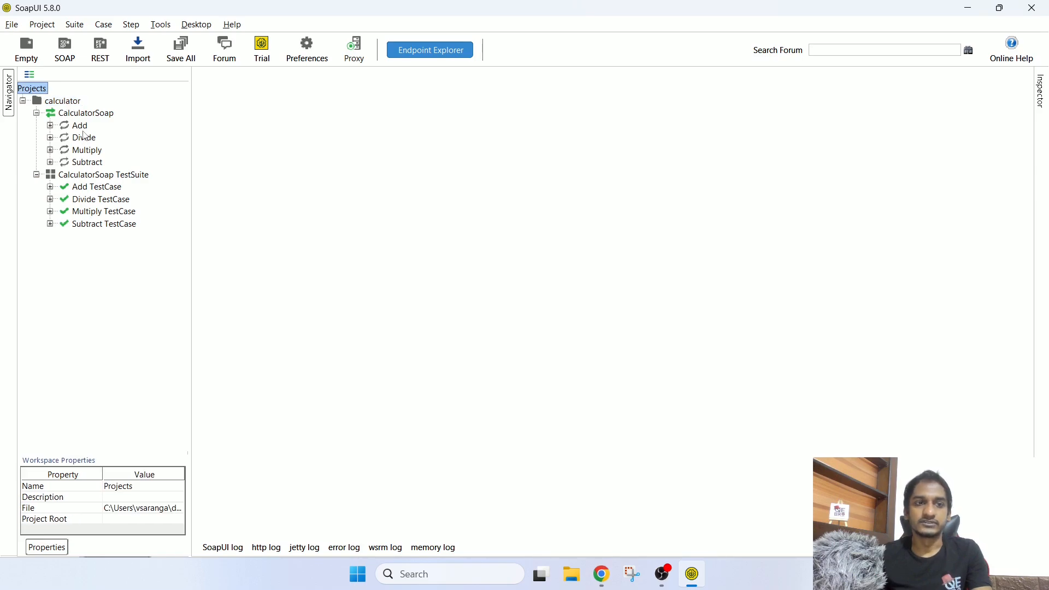
click(89, 114)
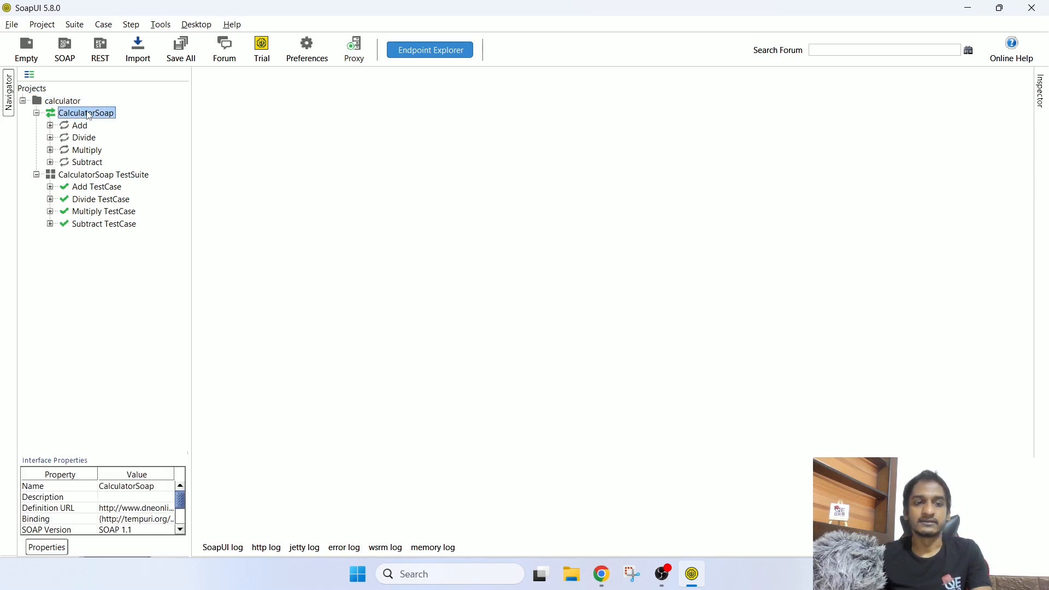
click(96, 178)
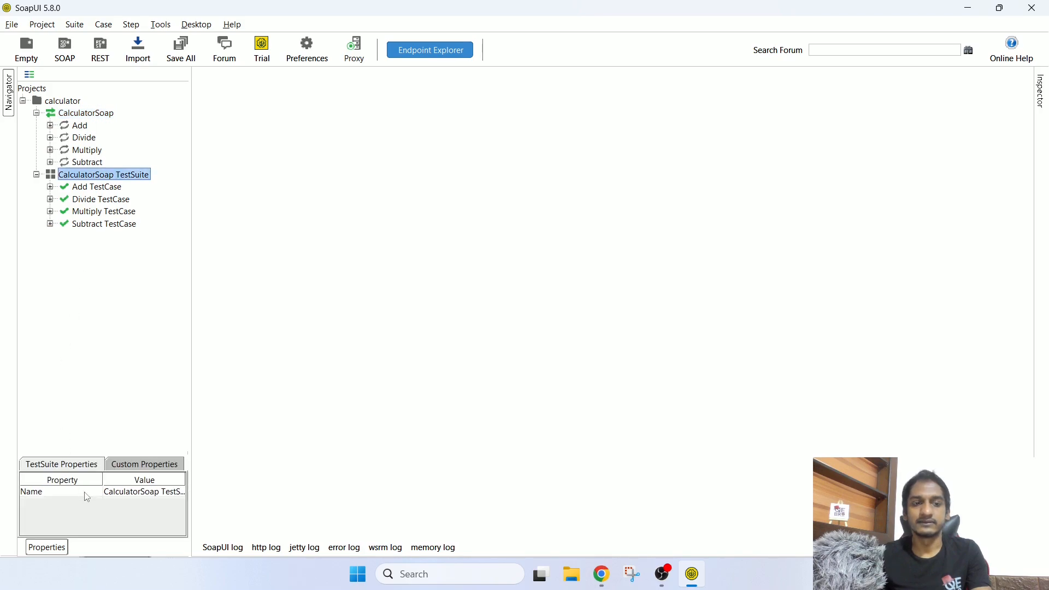
click(93, 115)
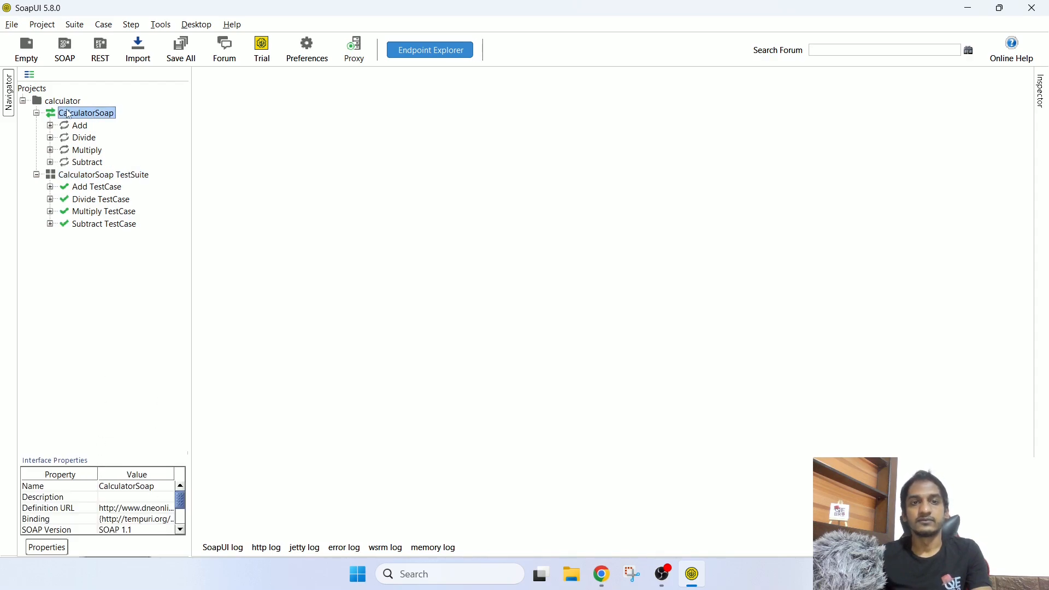
click(87, 176)
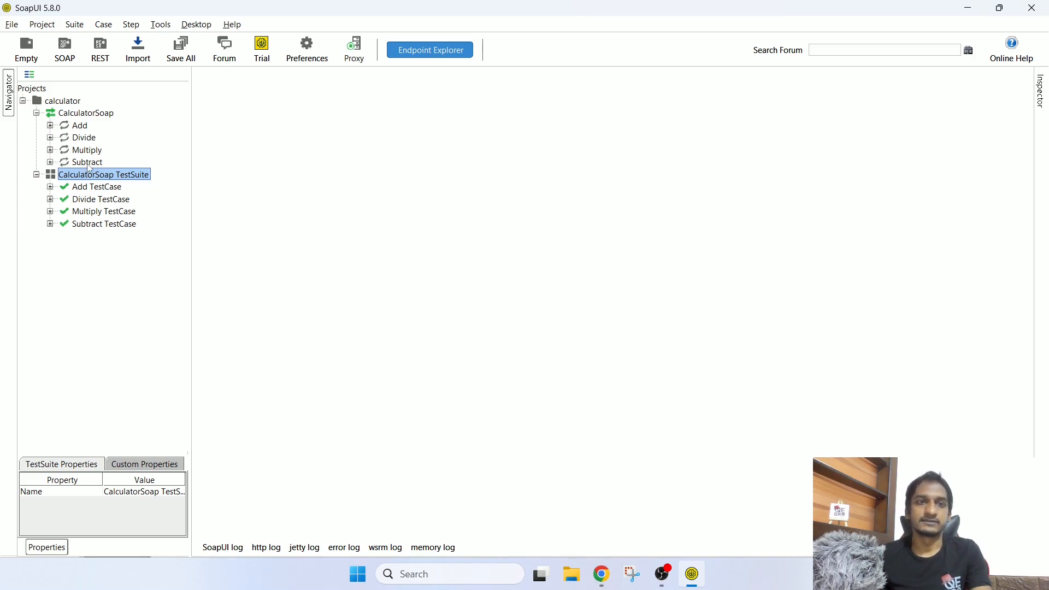
click(64, 101)
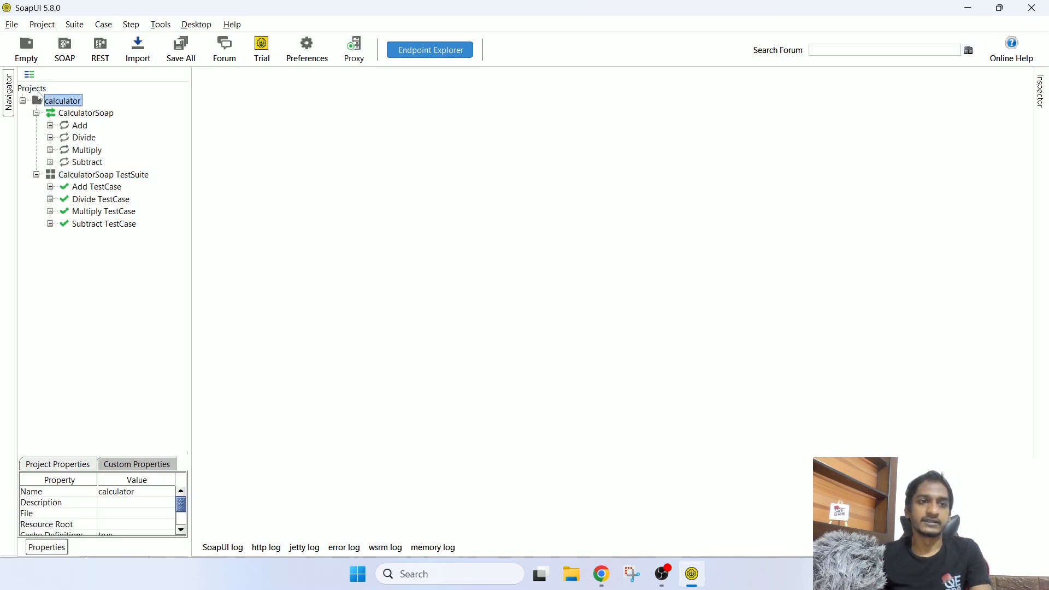
click(40, 93)
click(57, 103)
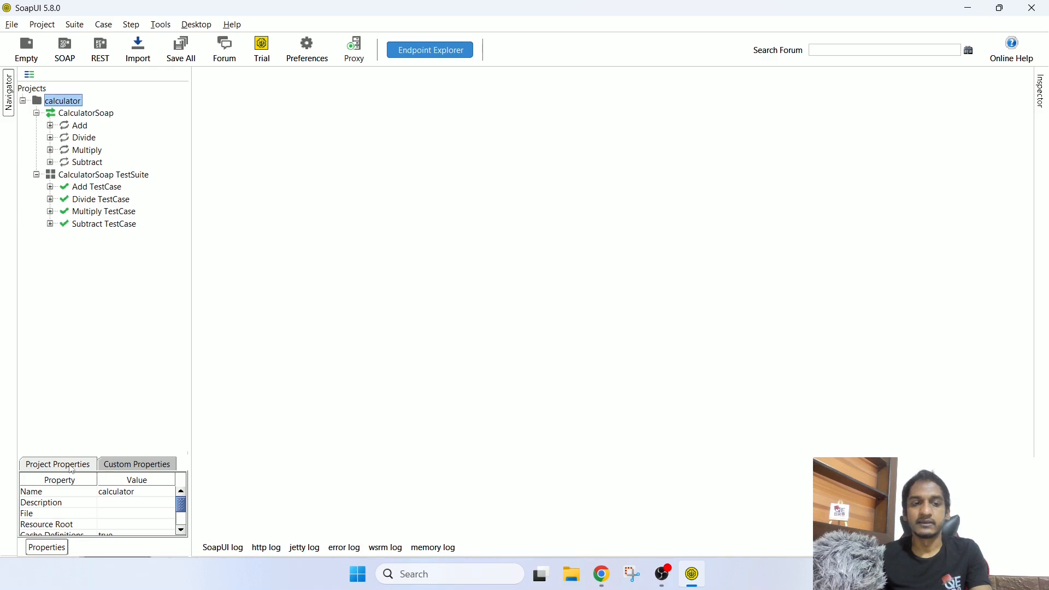
click(120, 469)
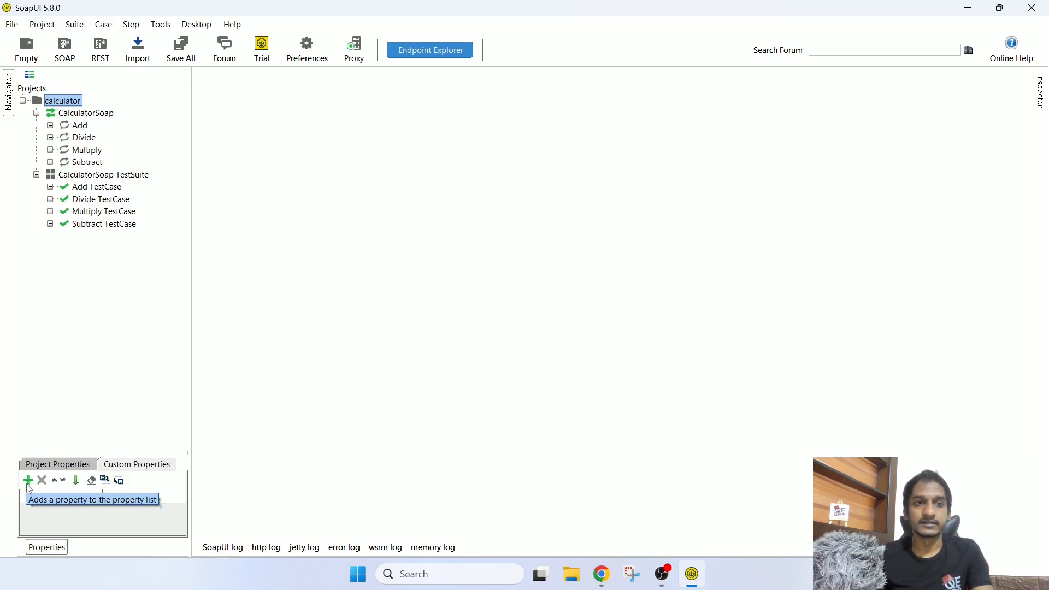
double_click(64, 101)
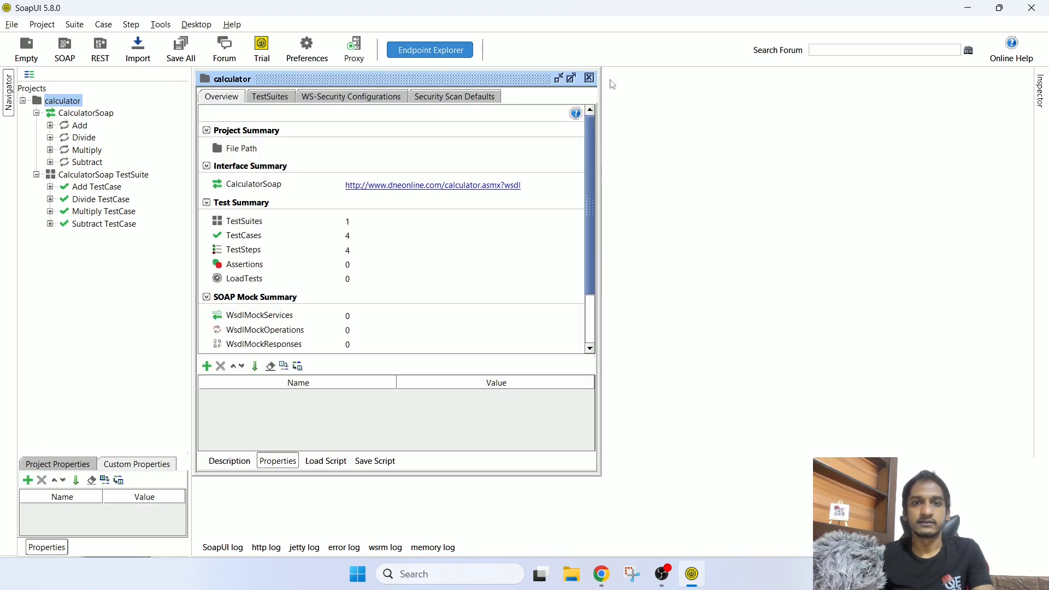
Step: Maximize the calculator project editor, expand its Properties section, and add an empty row
click(572, 78)
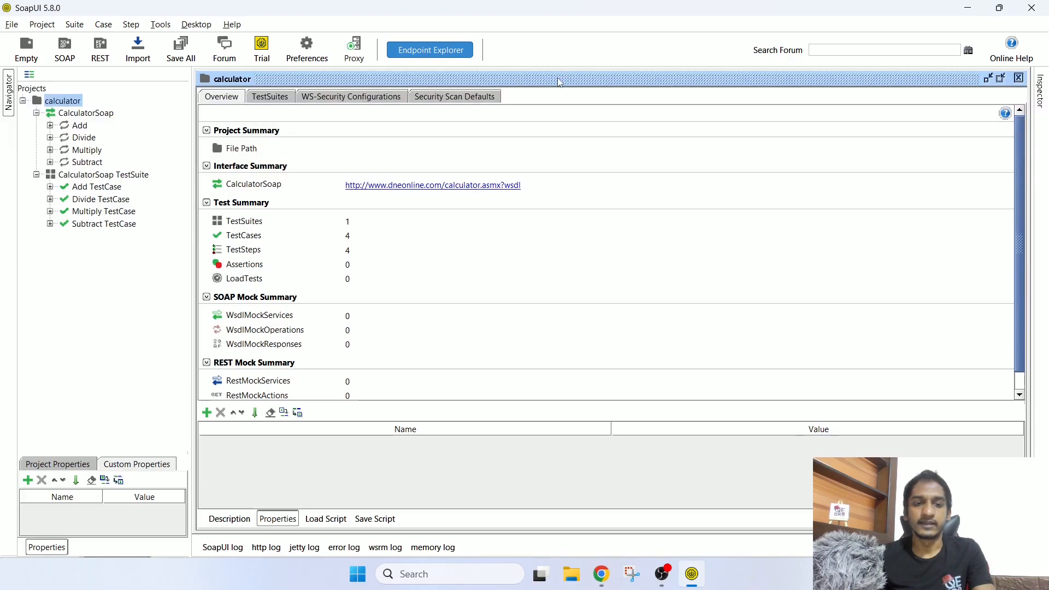
click(290, 521)
click(289, 521)
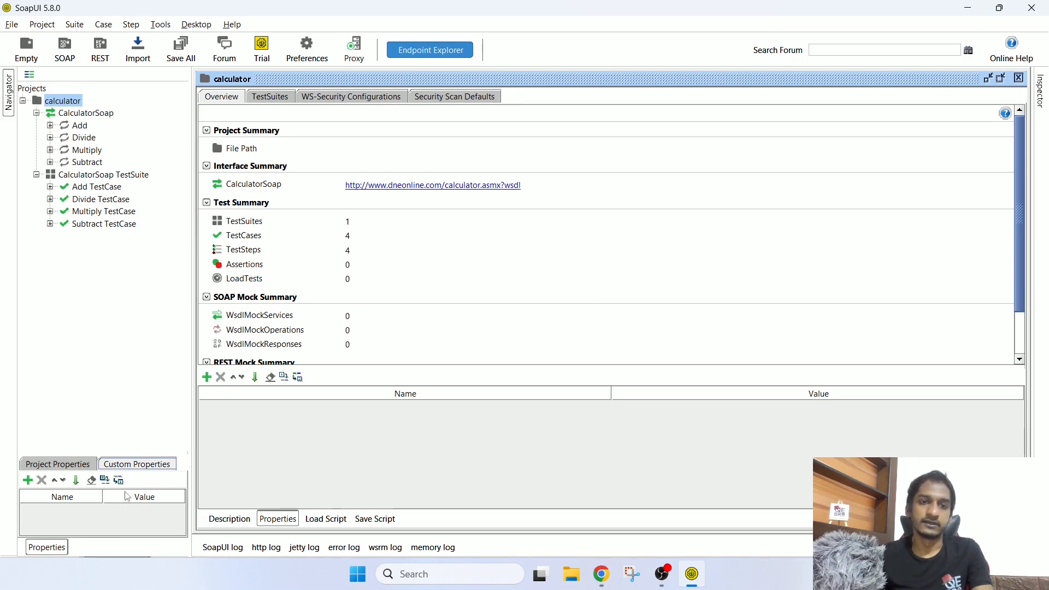
click(207, 377)
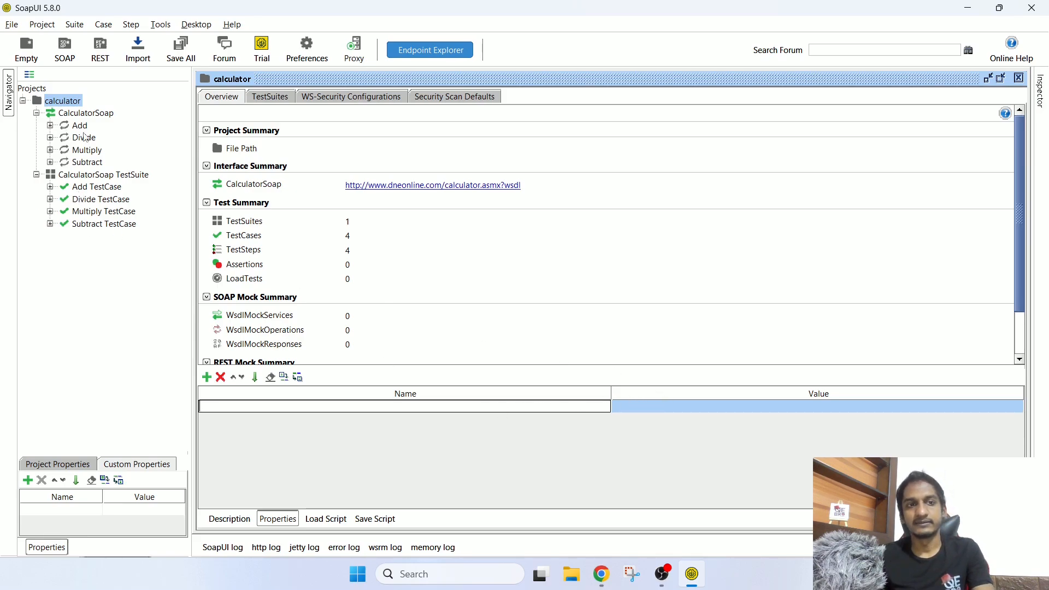
Step: Check the Add request's intB value, then close the Add request editor
double_click(97, 190)
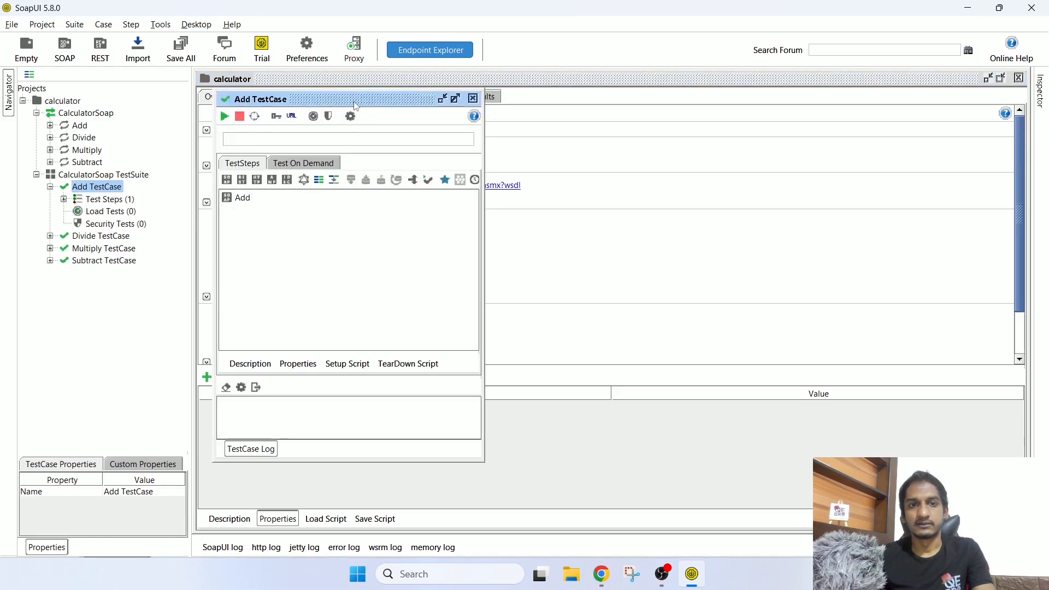
drag(354, 102, 412, 107)
drag(318, 189, 357, 195)
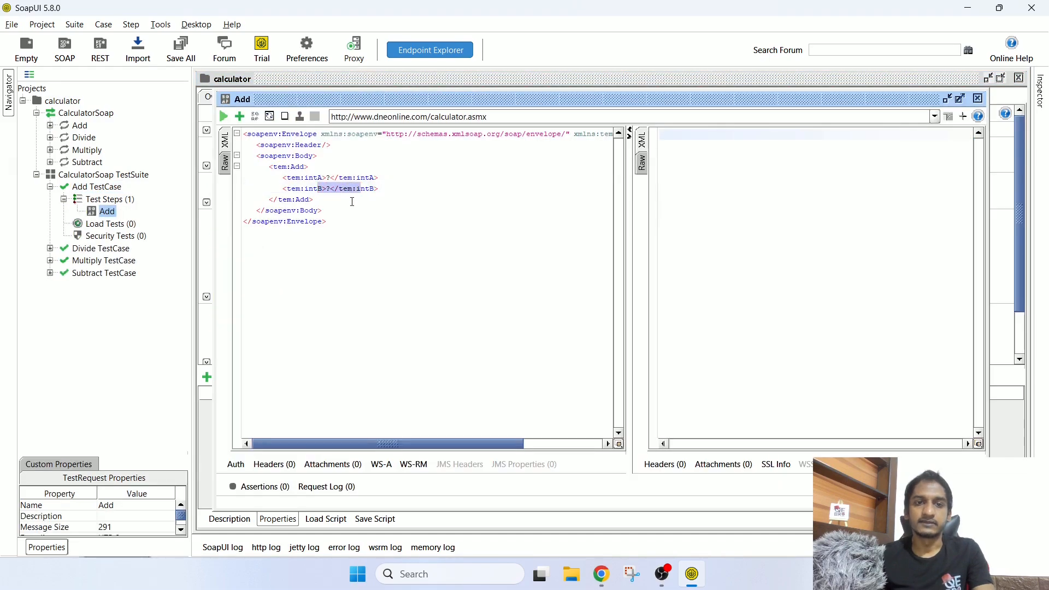
click(978, 98)
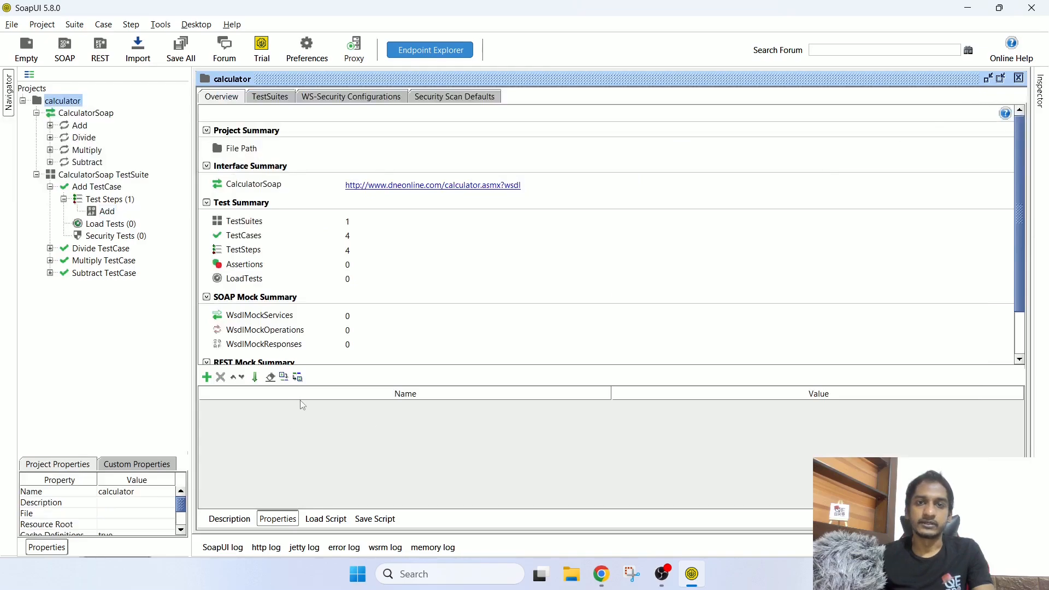
Step: Add a calculator project property named number with value 10
click(207, 377)
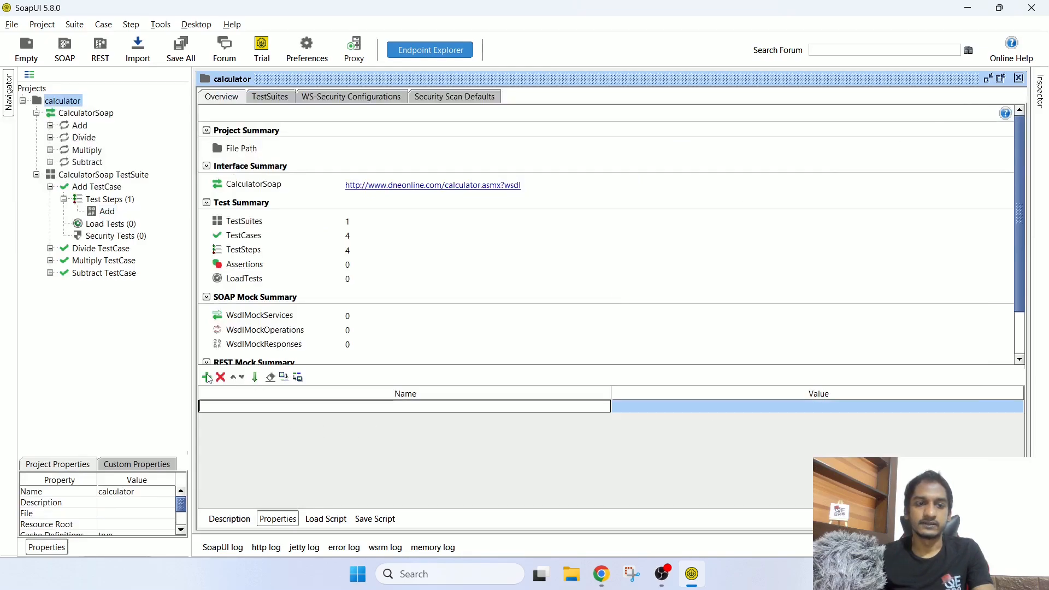
text(number)
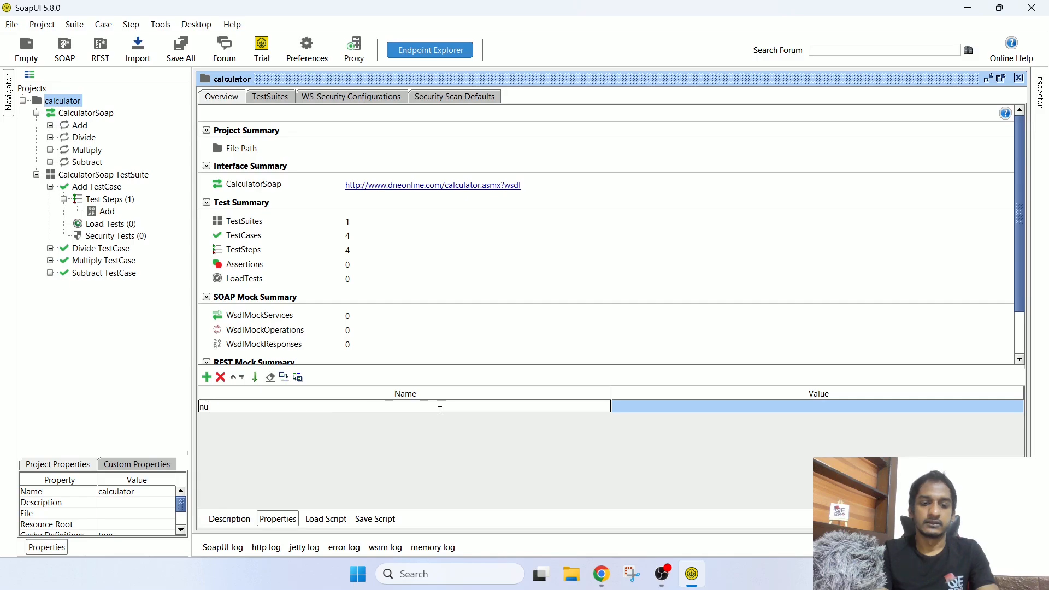
click(653, 403)
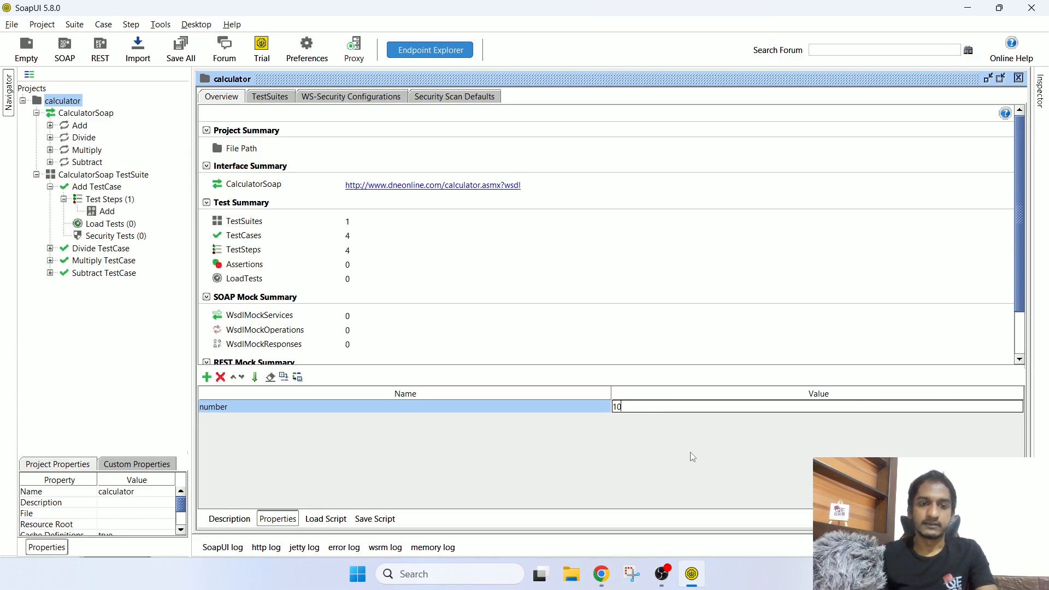
click(147, 468)
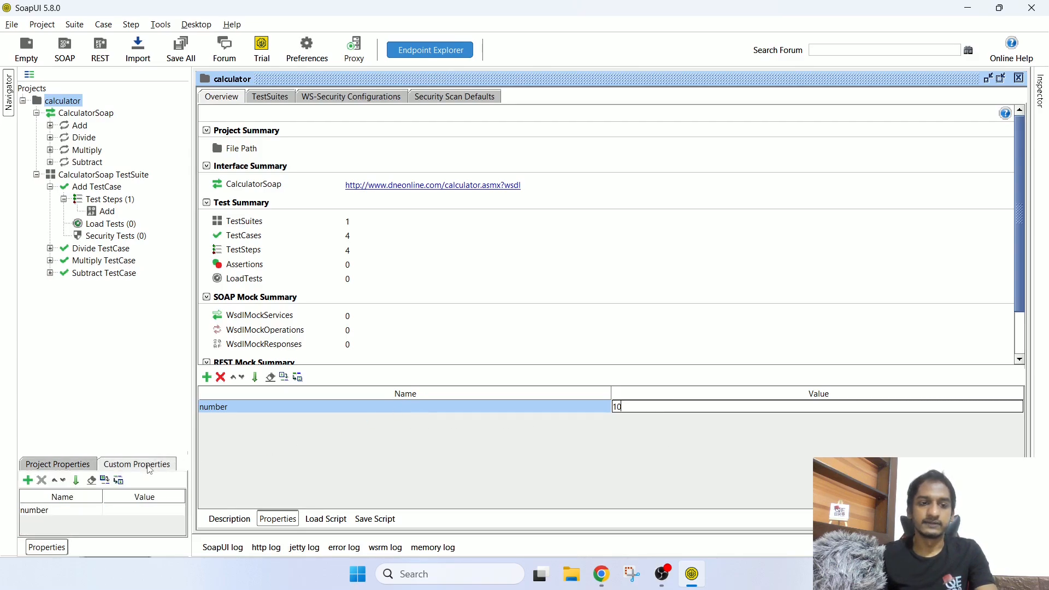
click(489, 407)
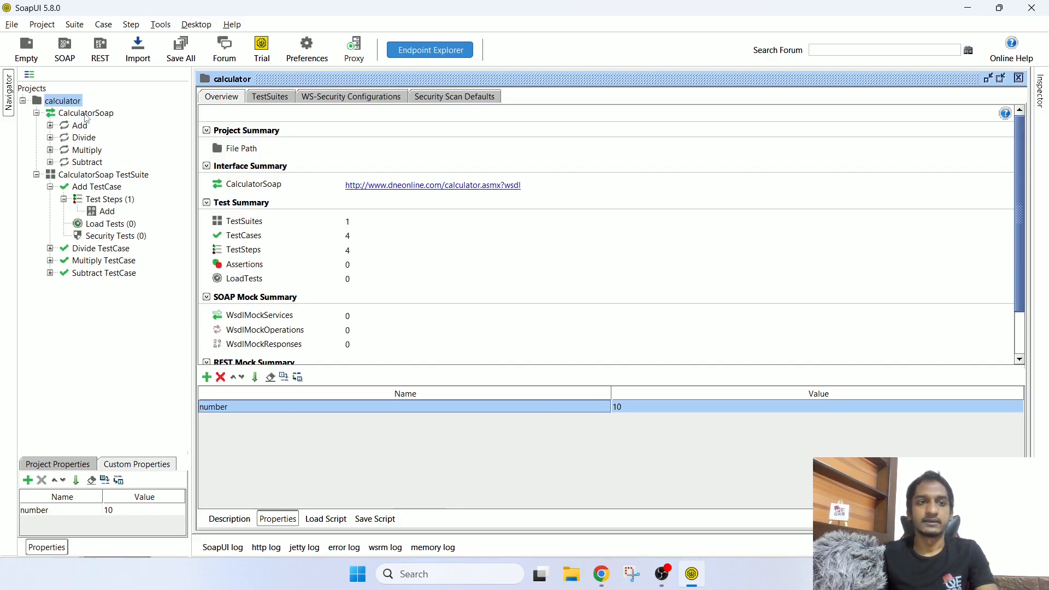
click(85, 175)
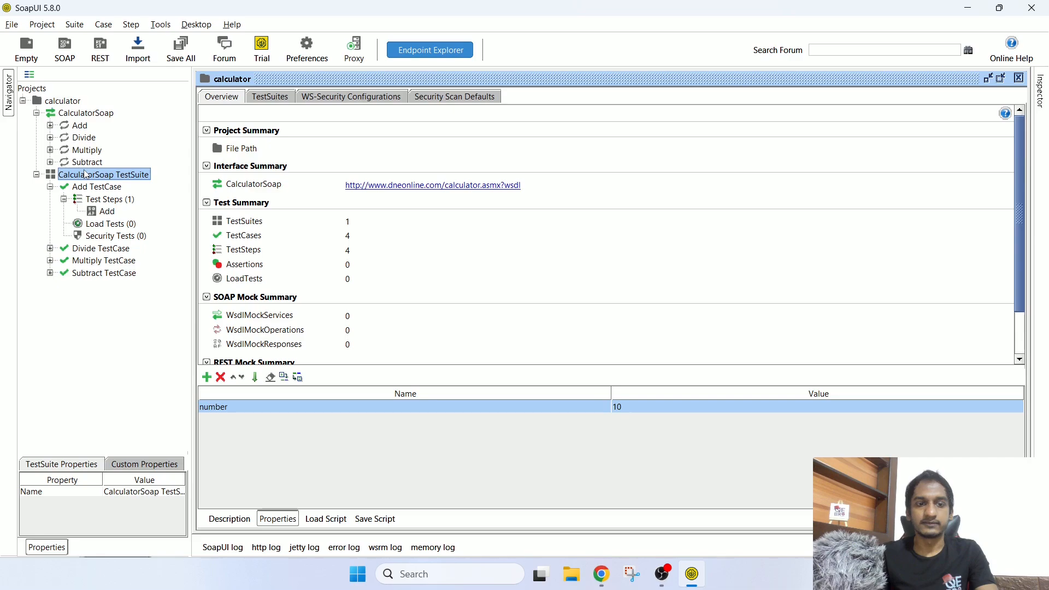
Step: In the maximized CalculatorSoap TestSuite editor, add property number with value 20
click(141, 463)
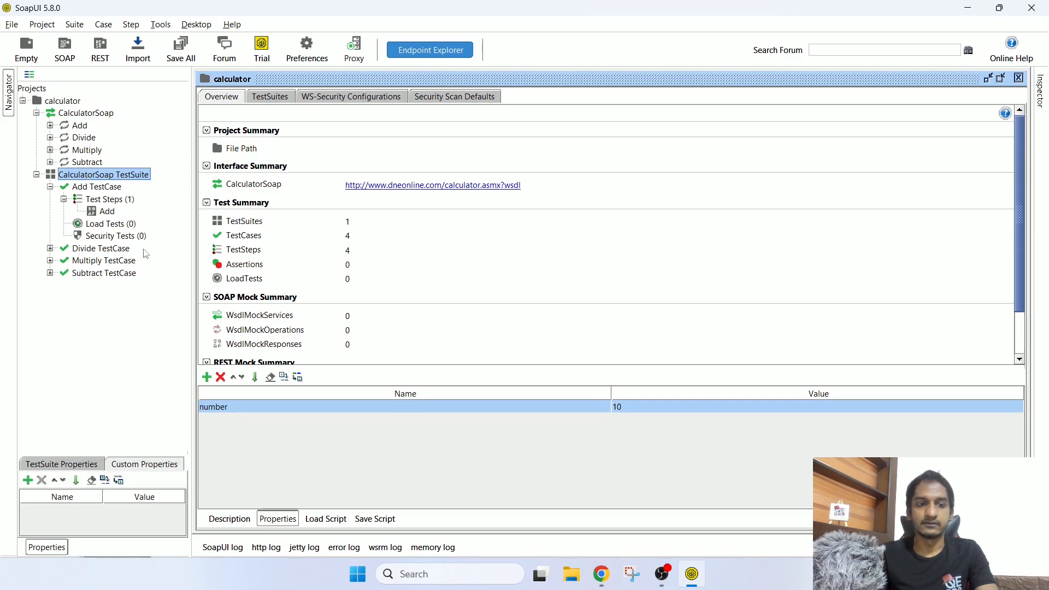
double_click(140, 178)
double_click(523, 102)
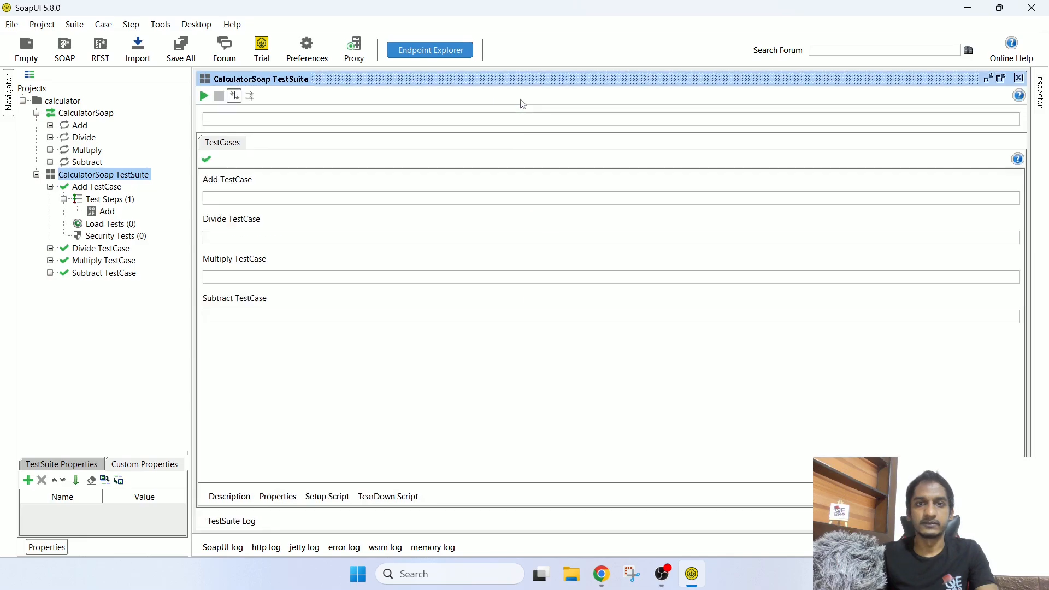
click(279, 497)
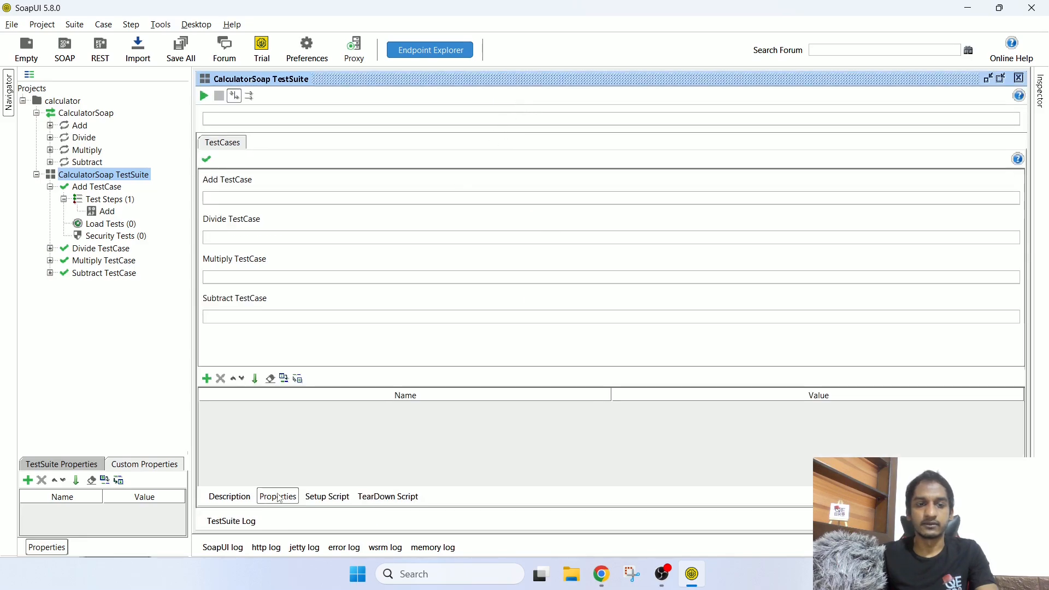
click(207, 378)
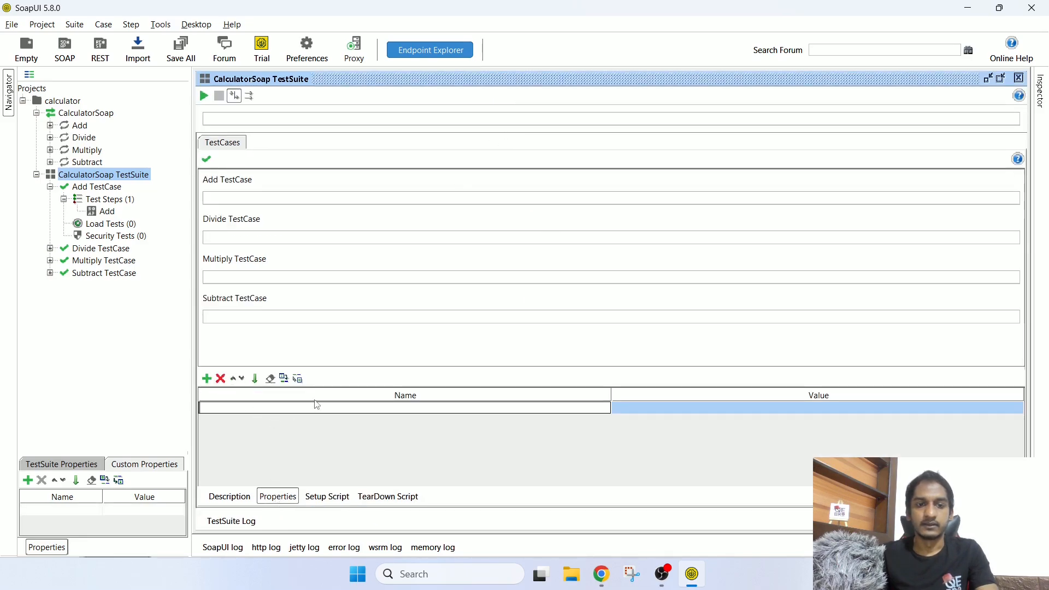
text(num)
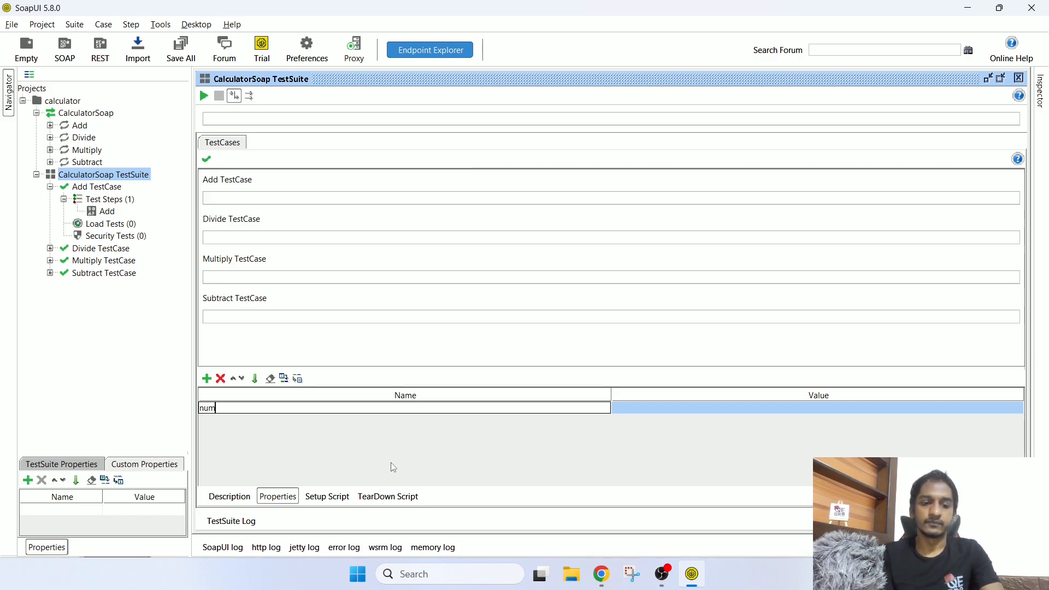
text(ber)
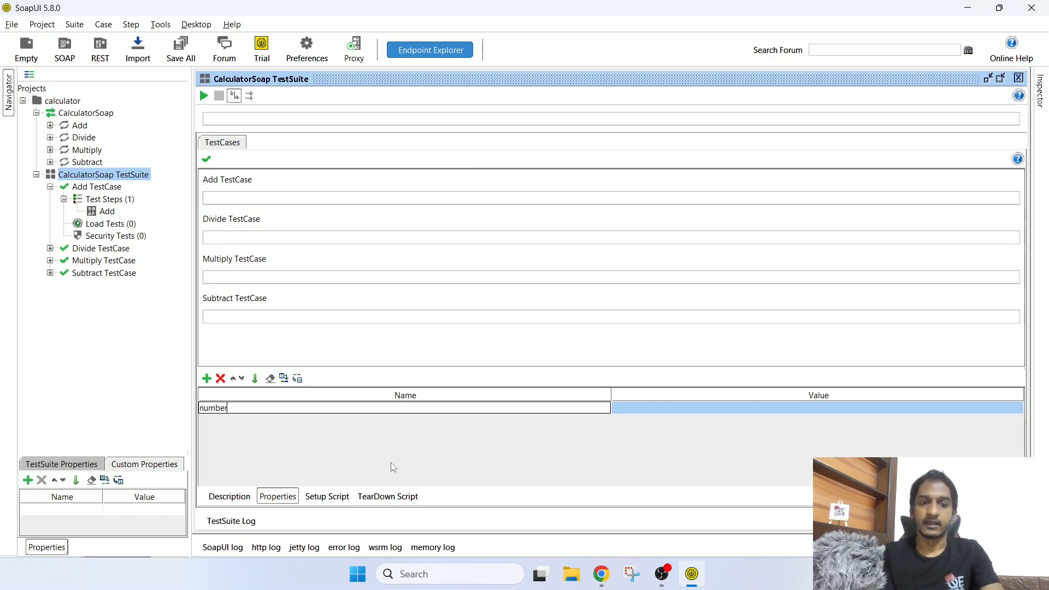
click(815, 406)
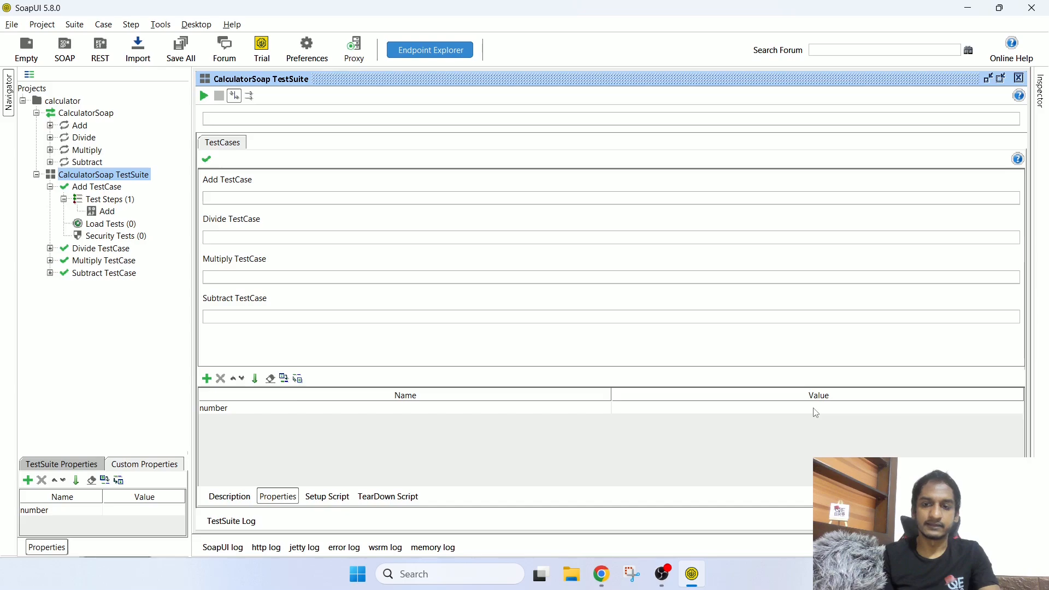
double_click(815, 409)
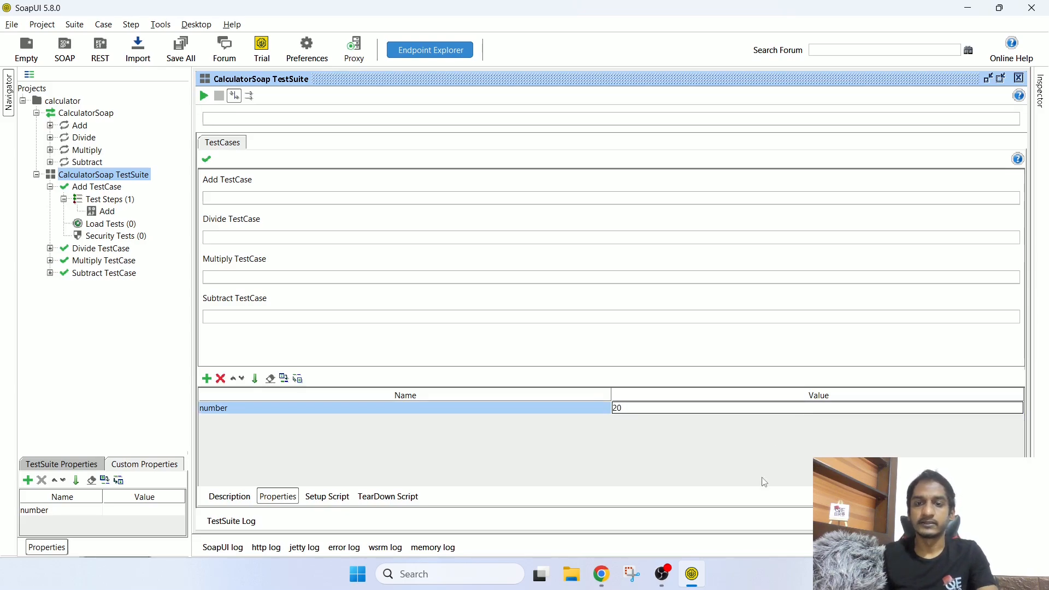
click(425, 410)
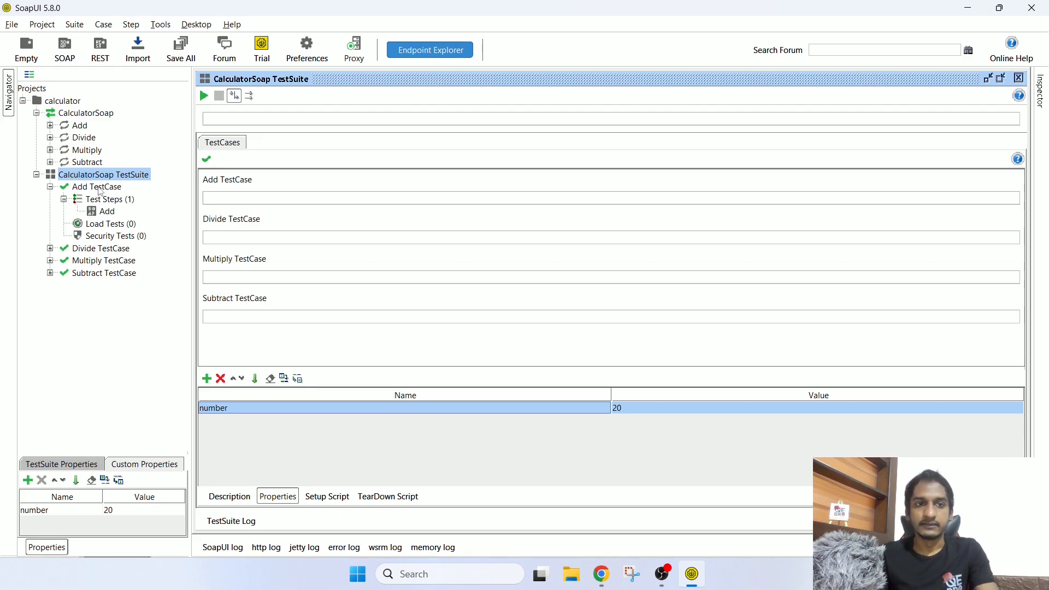
double_click(98, 187)
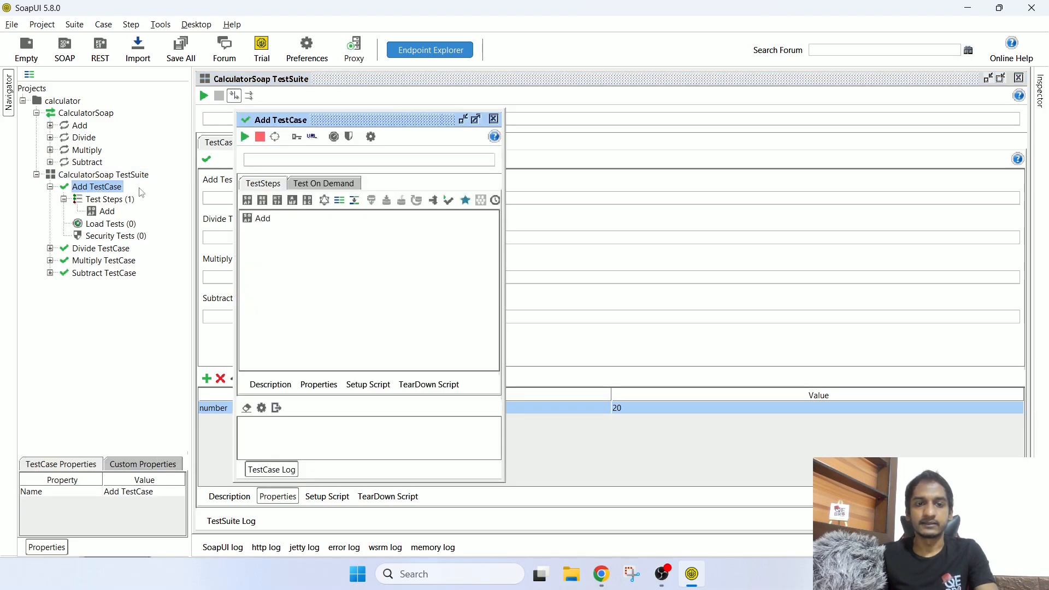
Step: Maximize the Add TestCase editor and add a test case property number with value 30
click(476, 120)
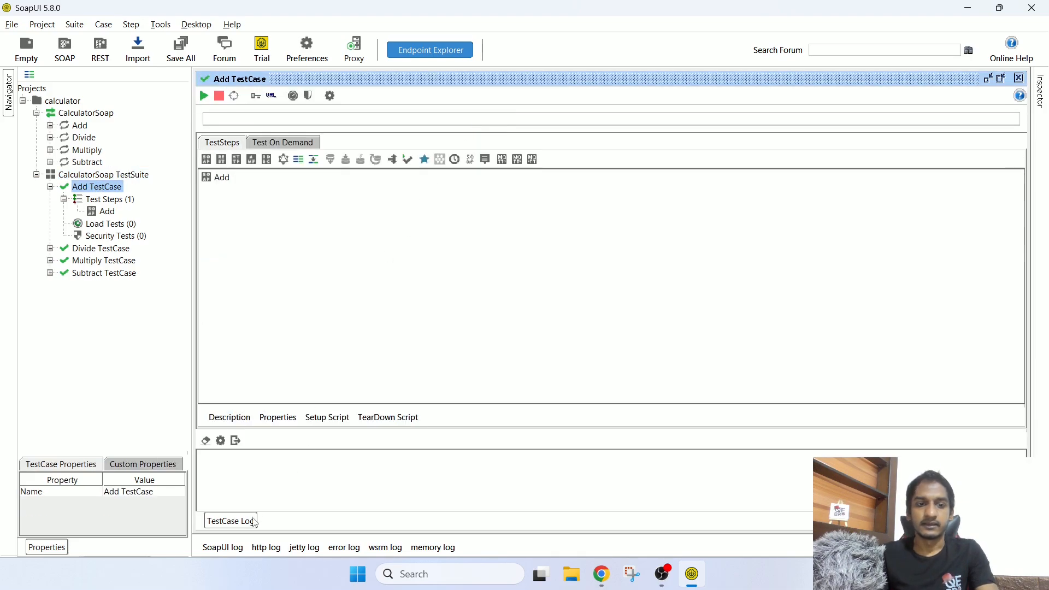
click(279, 417)
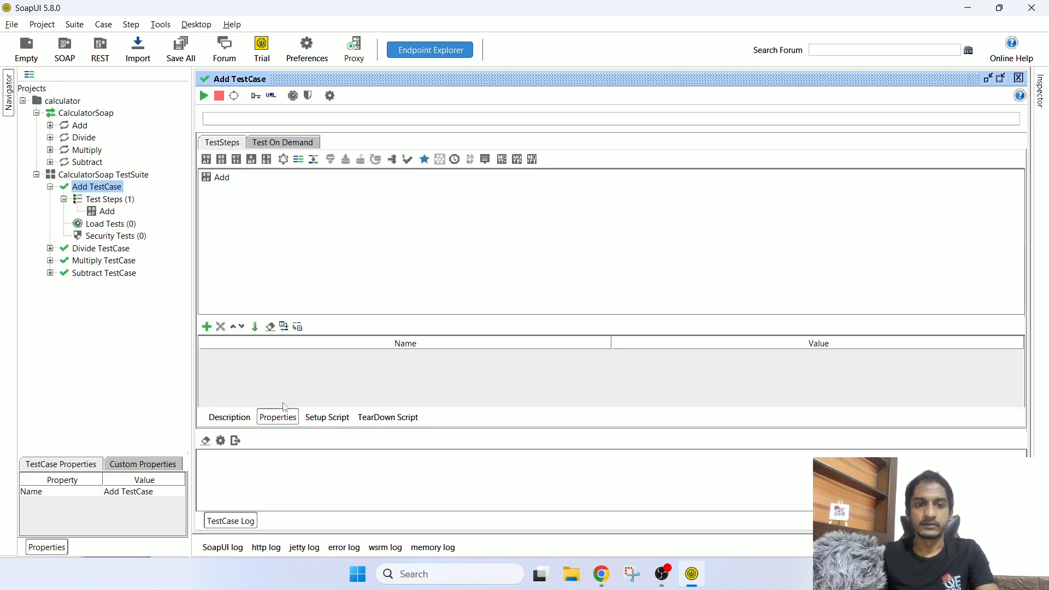
click(209, 328)
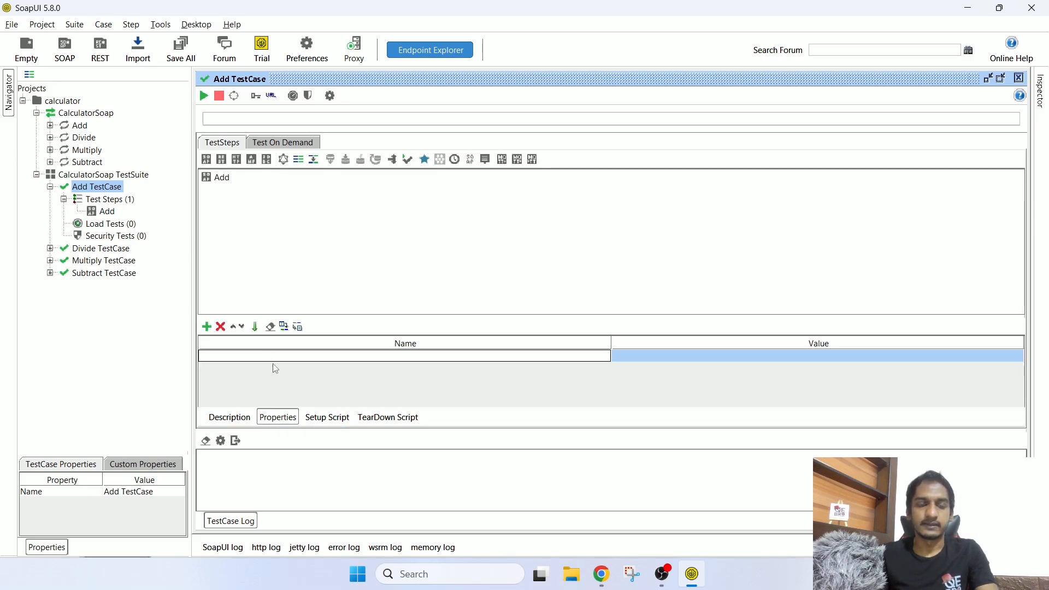
text(number)
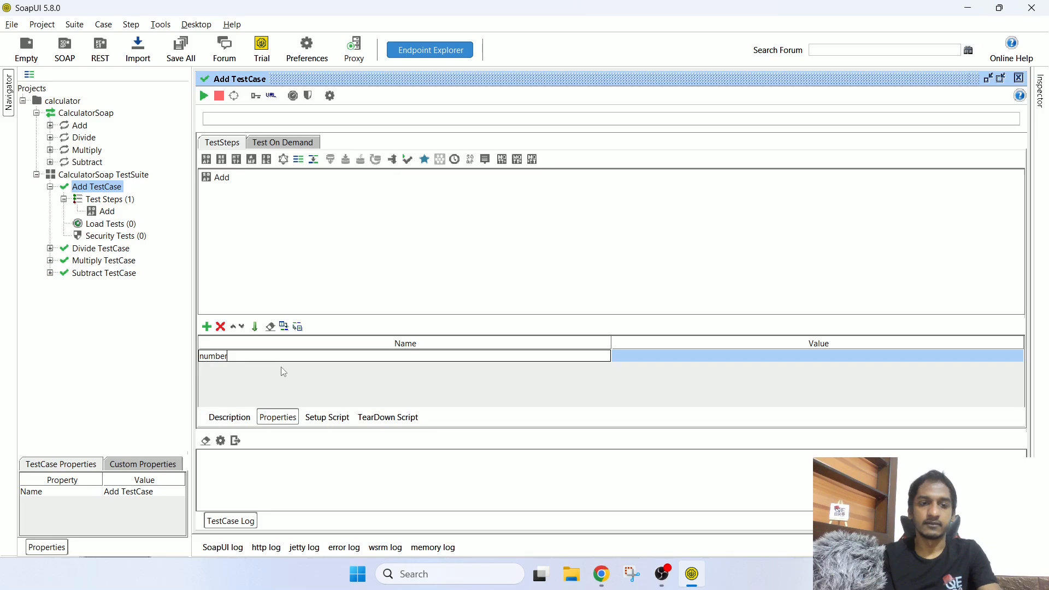
click(667, 357)
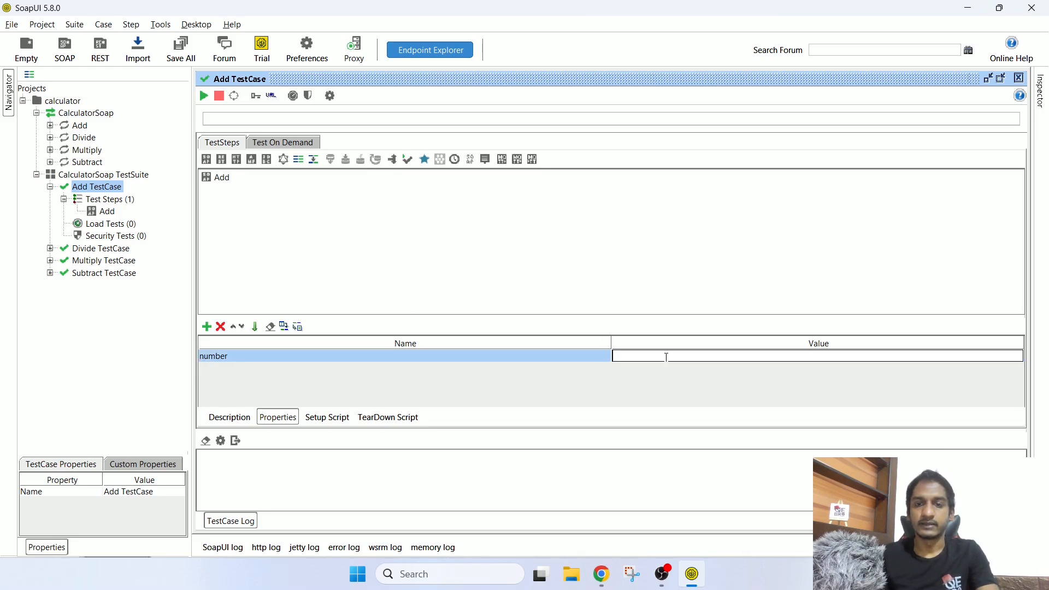
text(3)
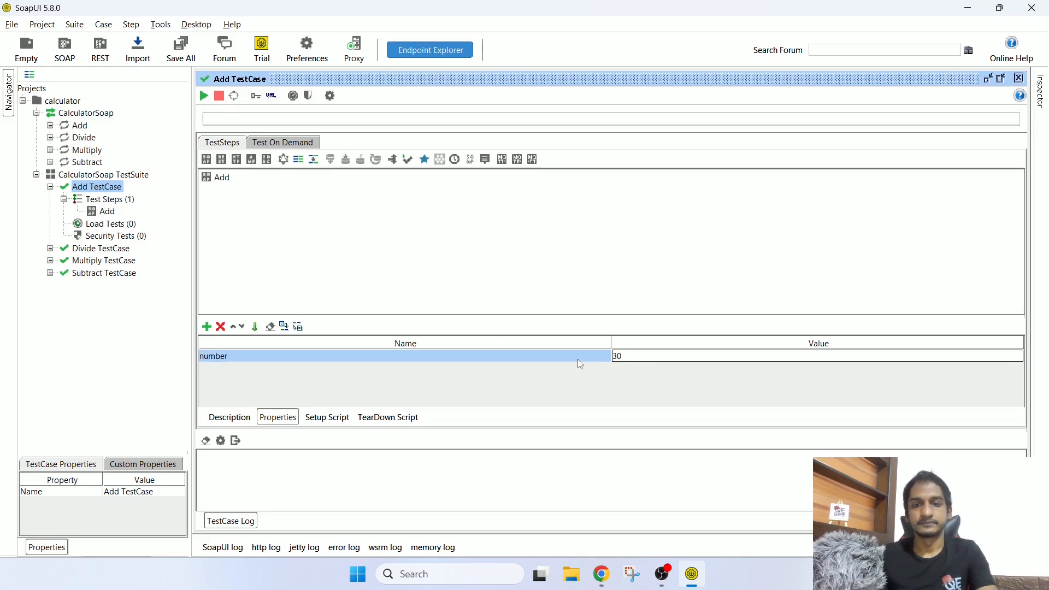
text(0)
click(579, 355)
click(123, 469)
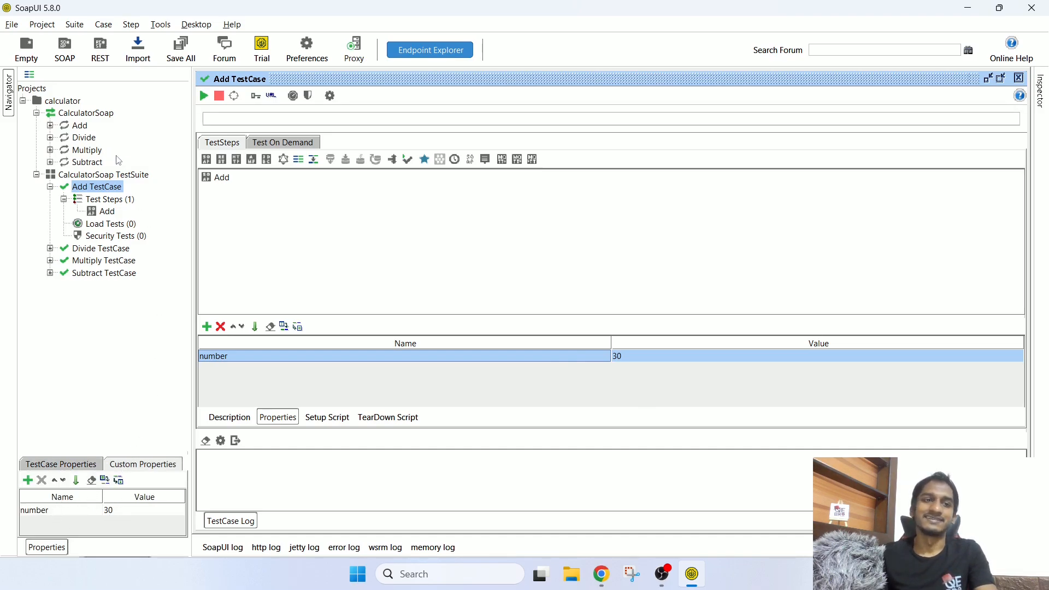
click(111, 200)
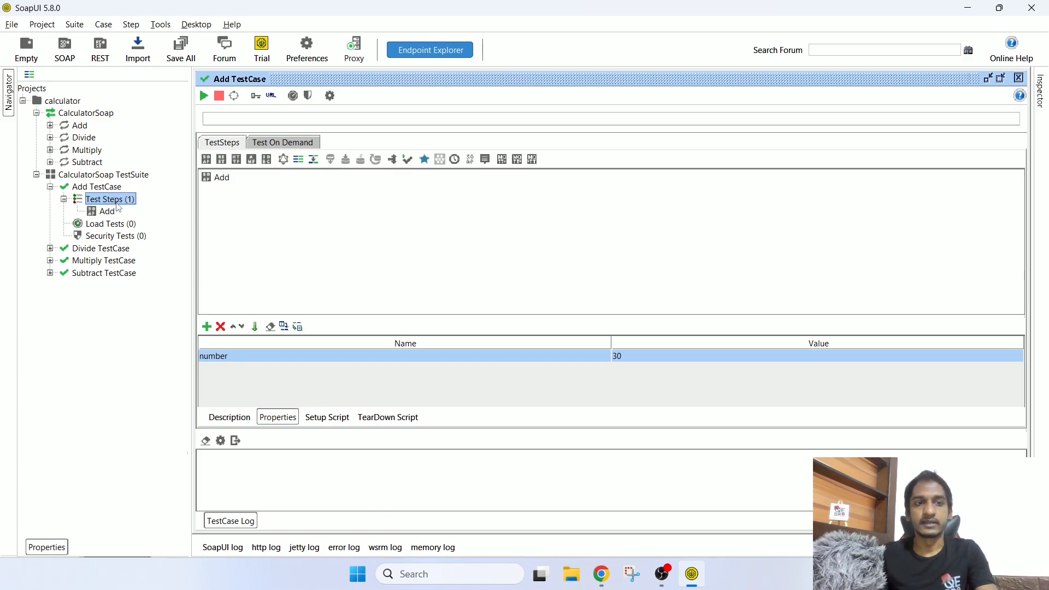
Step: Add a Properties test step named StepLevel under the Add TestCase's test steps
right_click(120, 204)
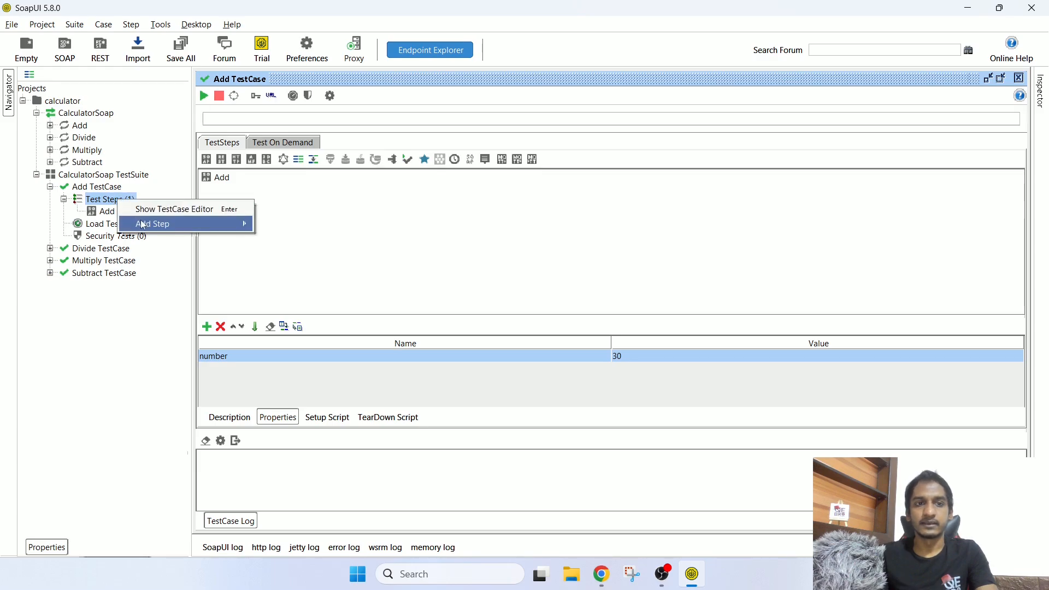
mouse_move(148, 224)
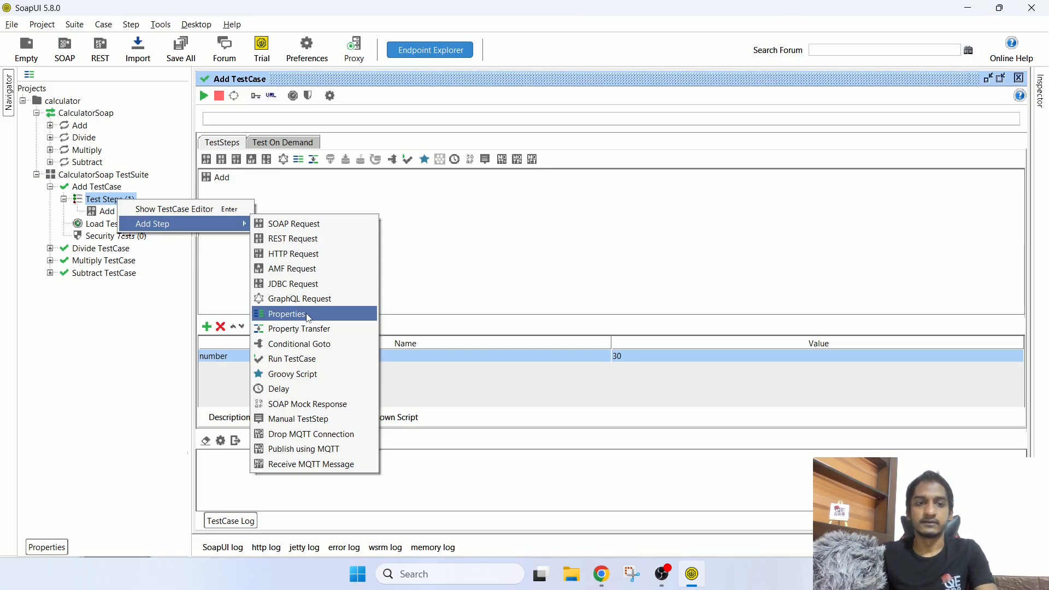
click(113, 201)
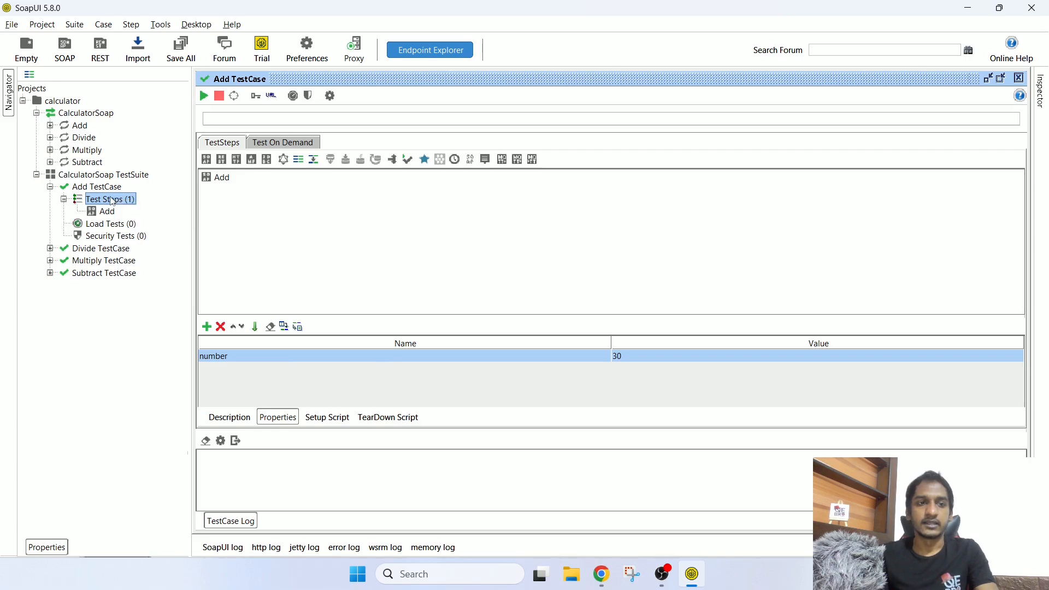
right_click(113, 202)
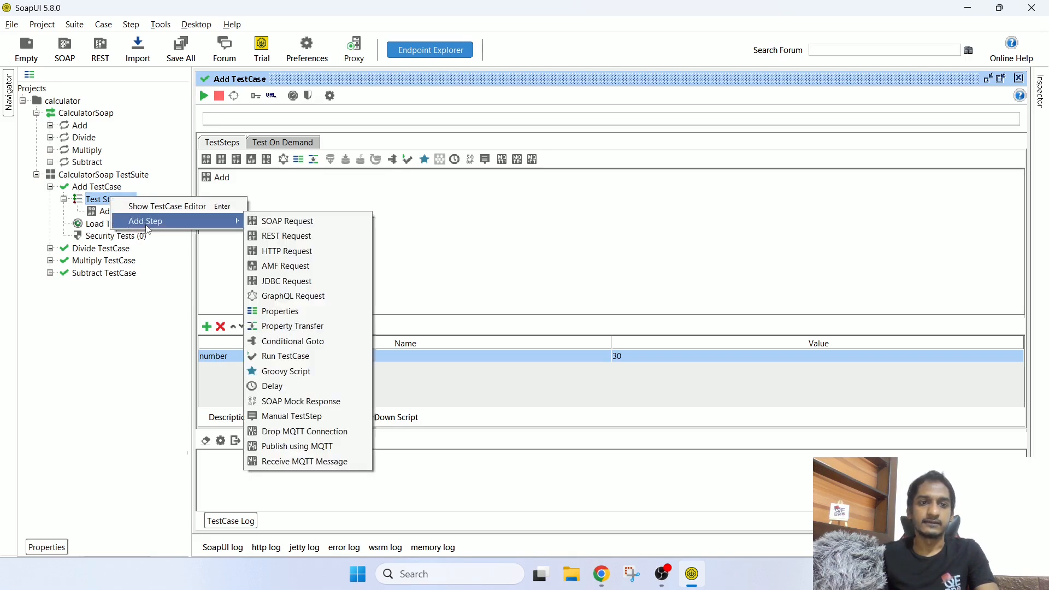
click(281, 317)
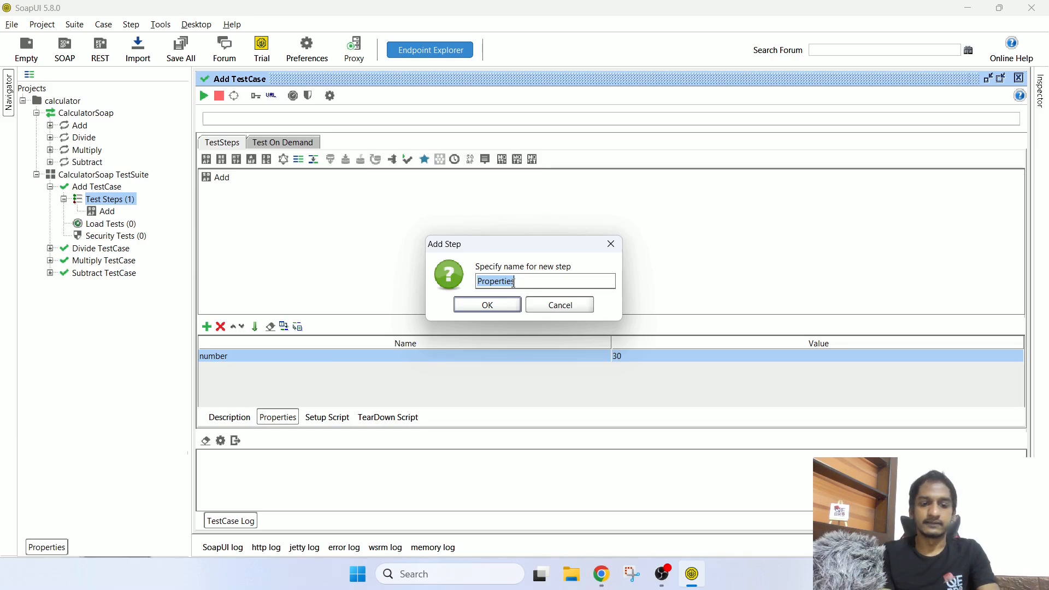
text(Steple)
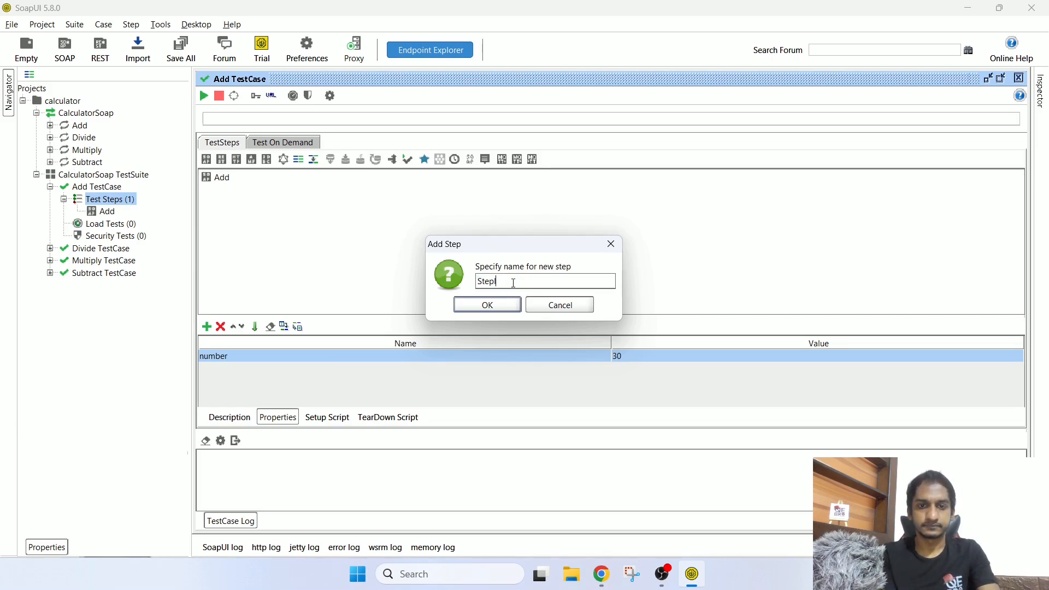
text(vel)
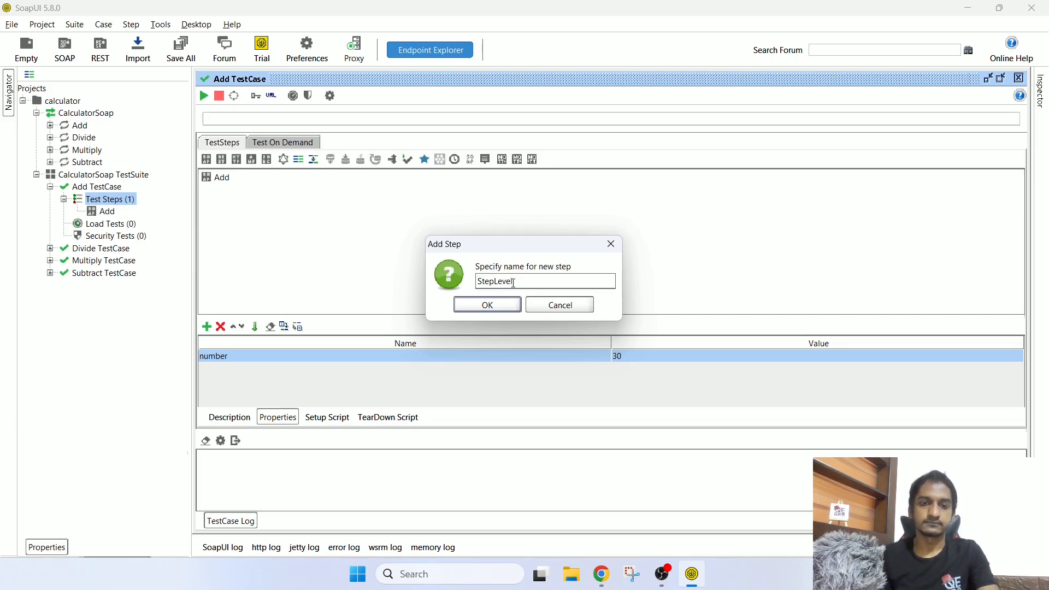
click(464, 308)
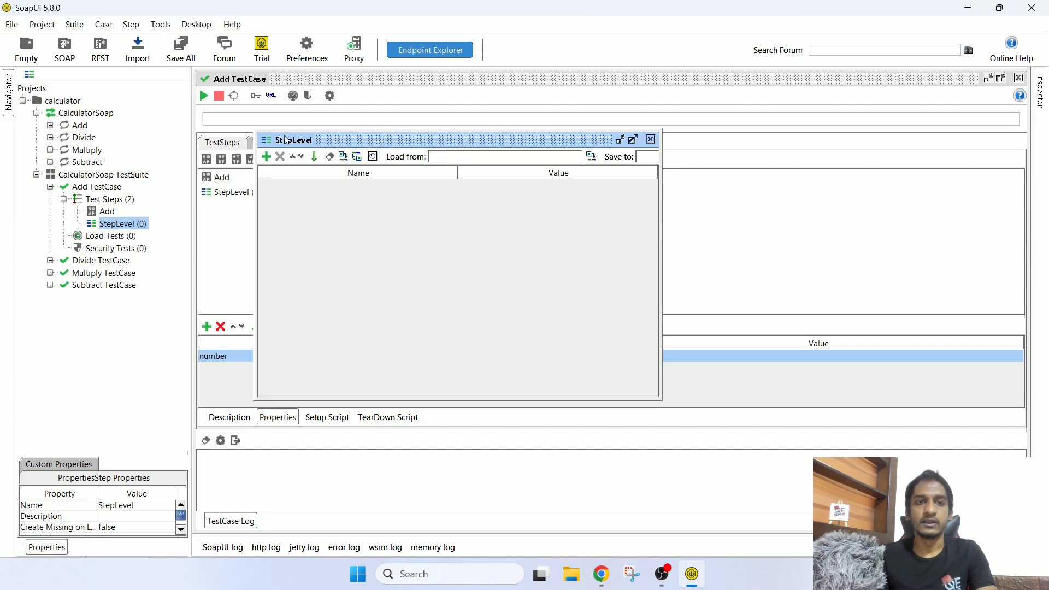
Step: Add property number = 40 to StepLevel, then close the StepLevel and Add TestCase editors
click(266, 158)
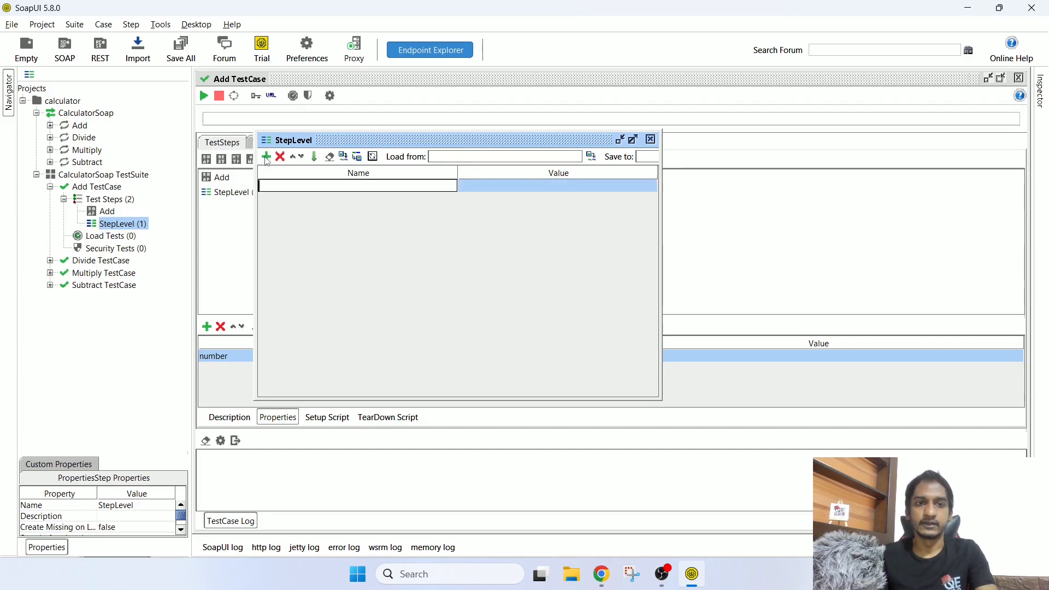
text(number)
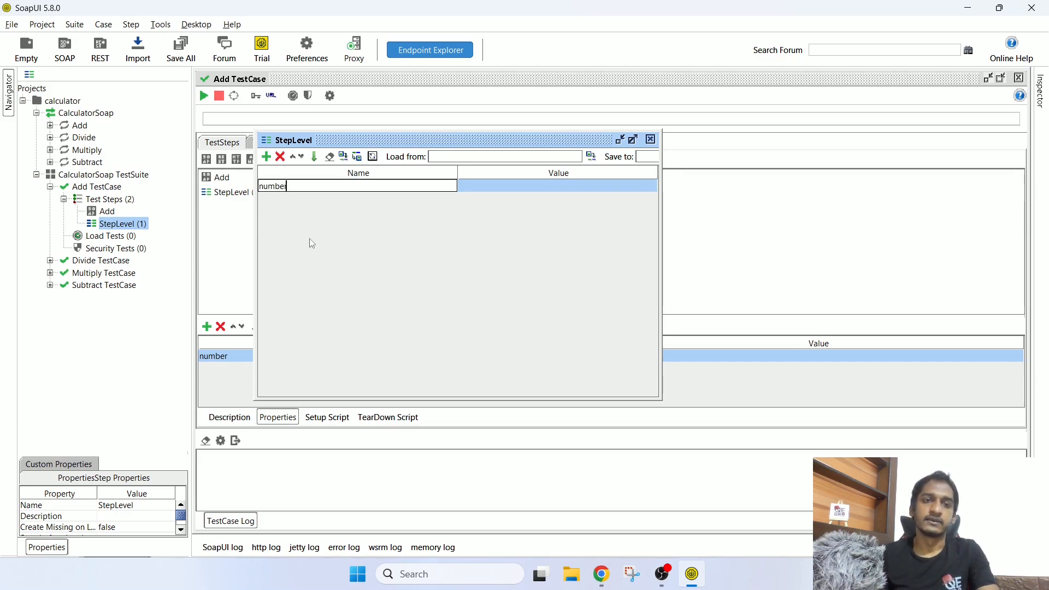
double_click(485, 191)
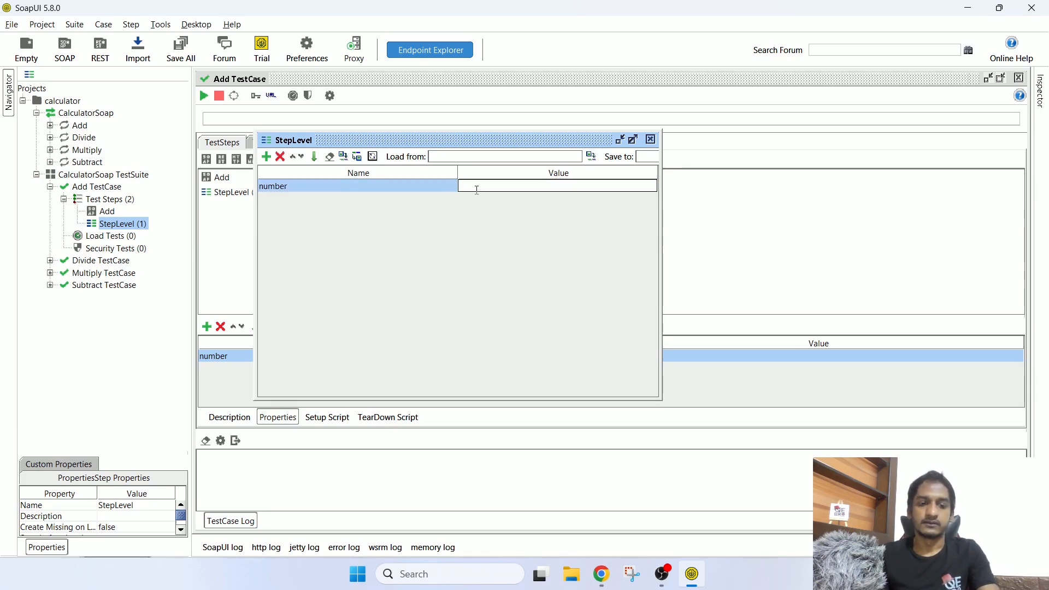
text(40)
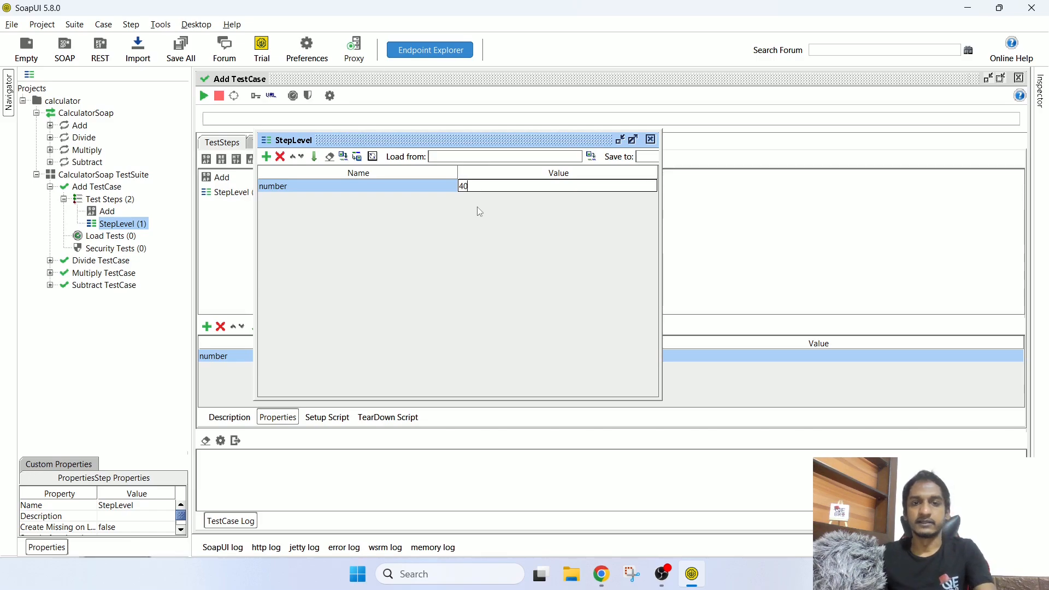
click(415, 185)
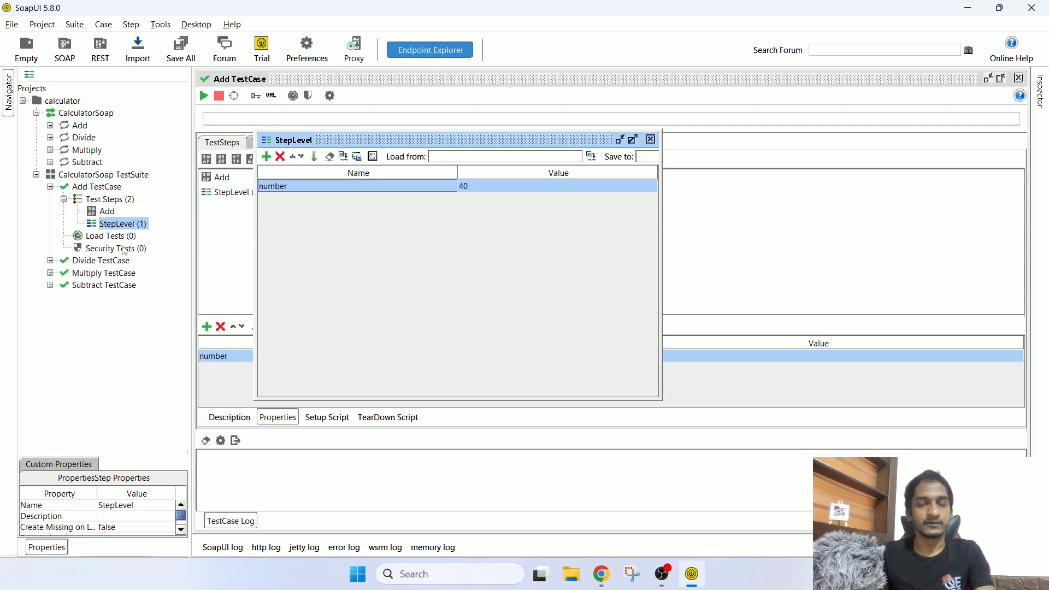
click(651, 140)
click(1020, 78)
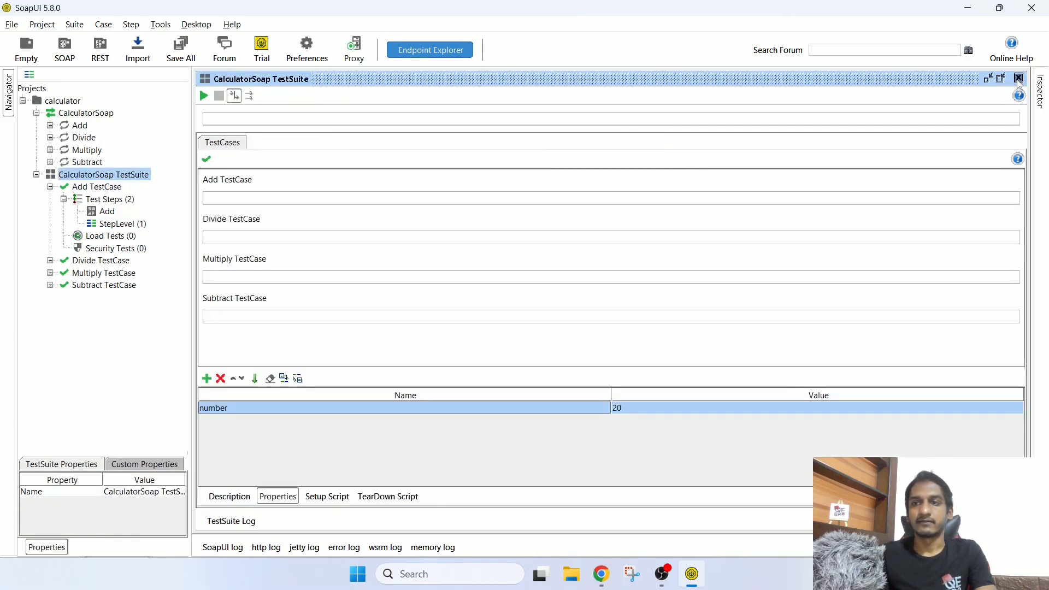
Step: Close the TestSuite and project editors and open the Add test step's request
click(1020, 79)
click(1020, 79)
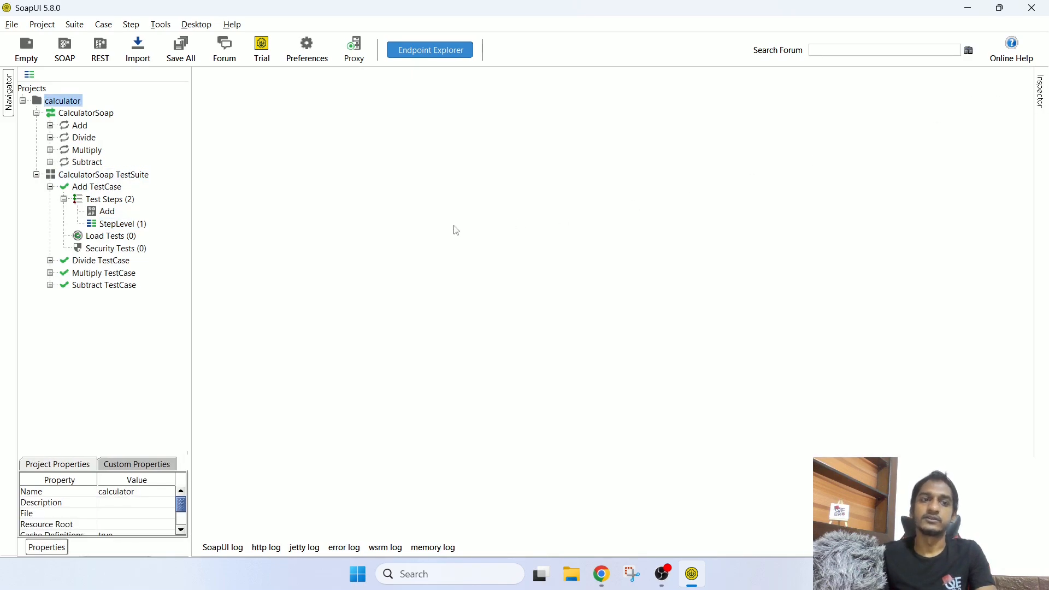
click(109, 213)
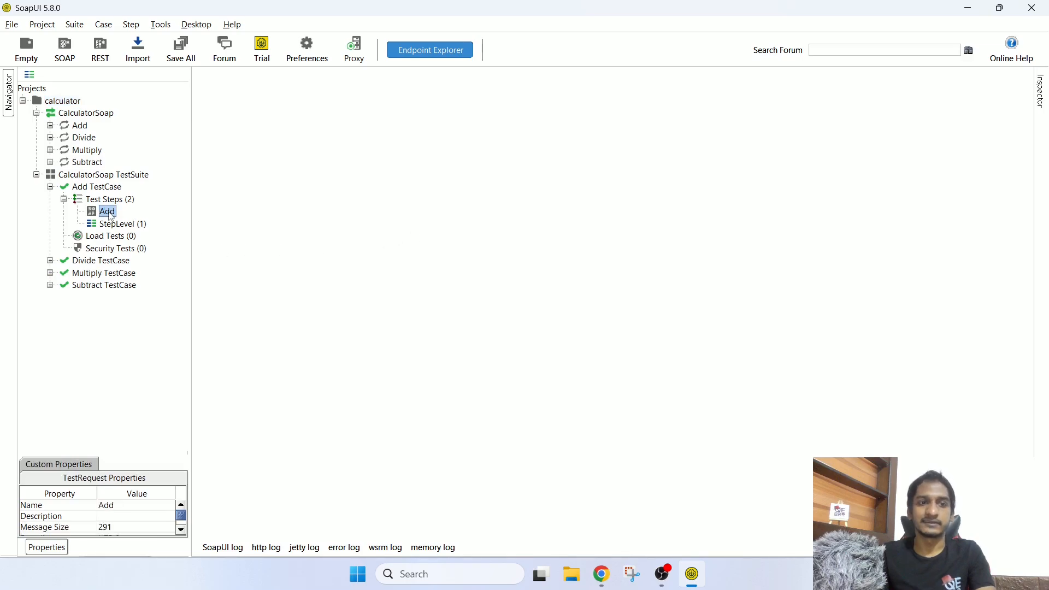
double_click(107, 213)
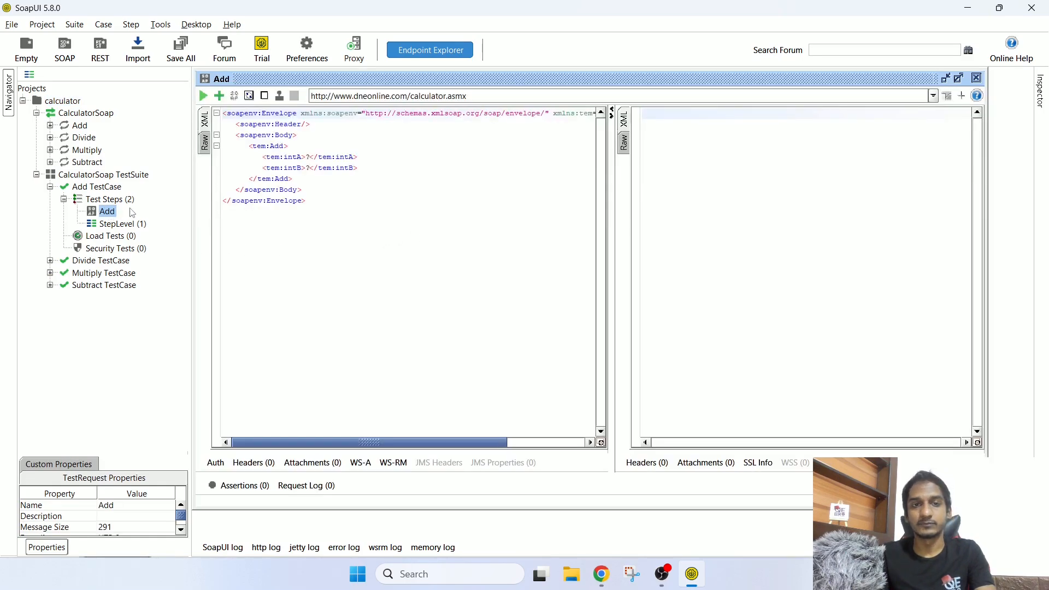
Step: Replace the ? placeholders with intA 5 and intB 3
double_click(310, 157)
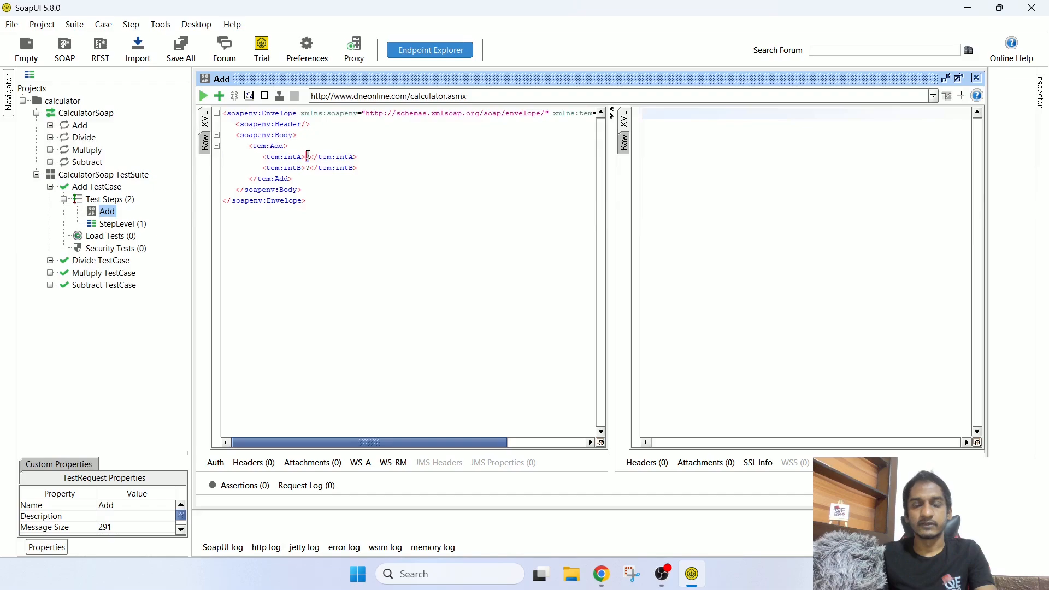
text(5)
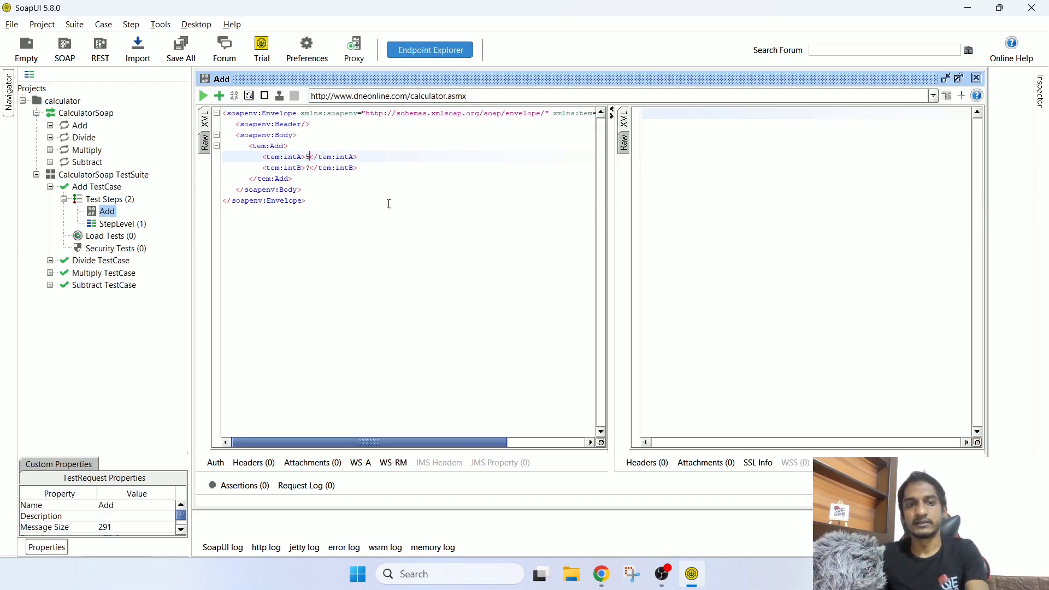
click(307, 167)
text(3)
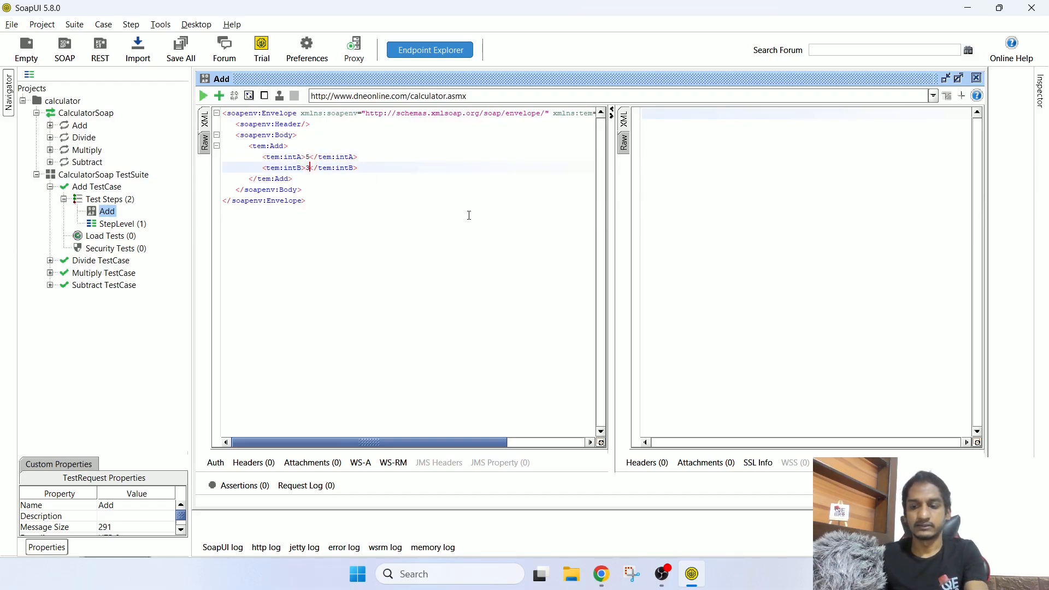
Step: Send the Add request and confirm the XML response shows AddResult 8
click(204, 97)
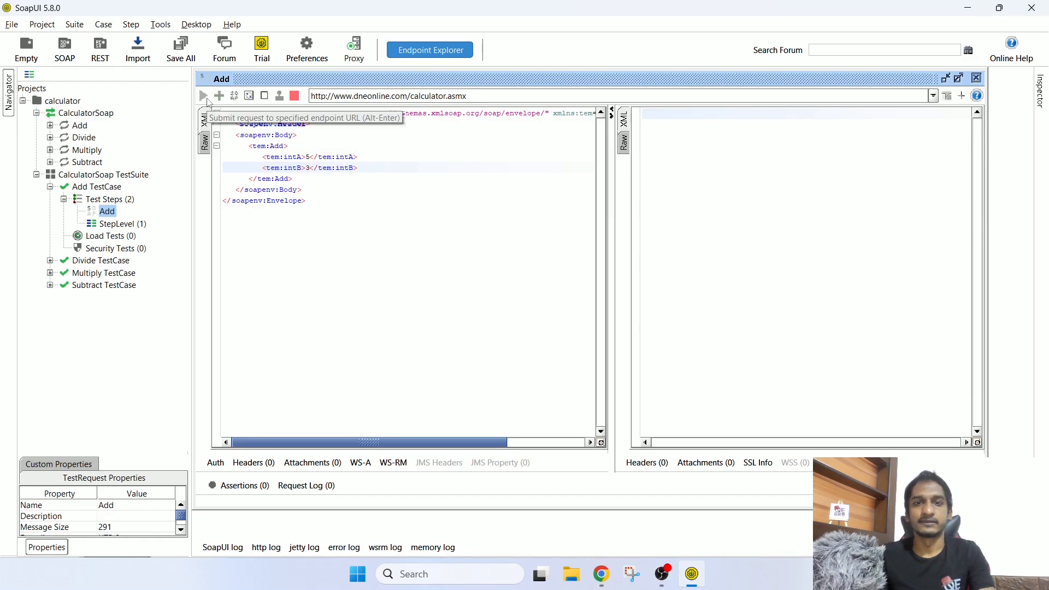
click(624, 120)
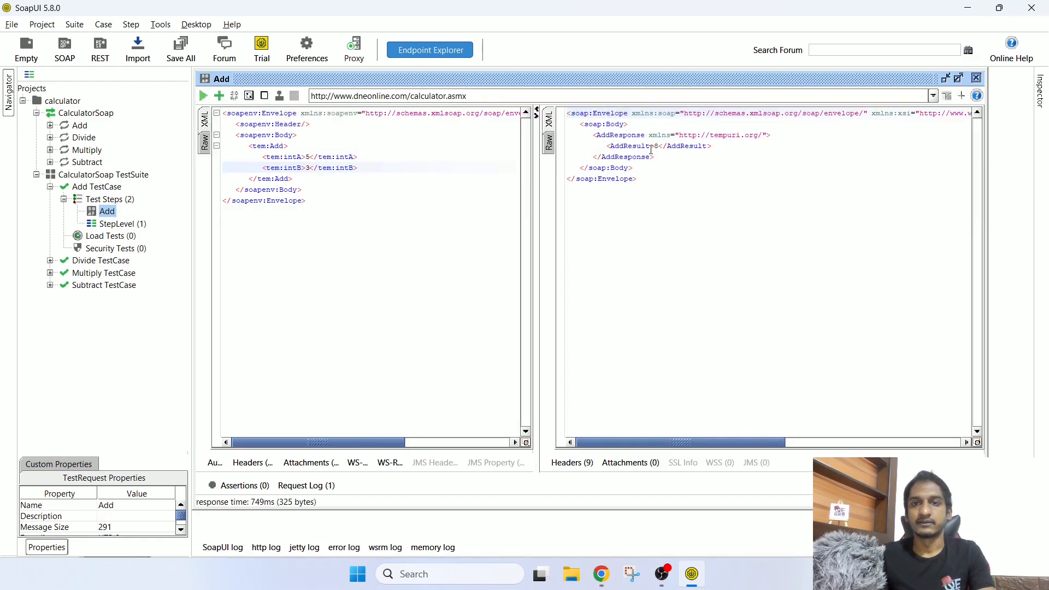
drag(652, 149, 704, 147)
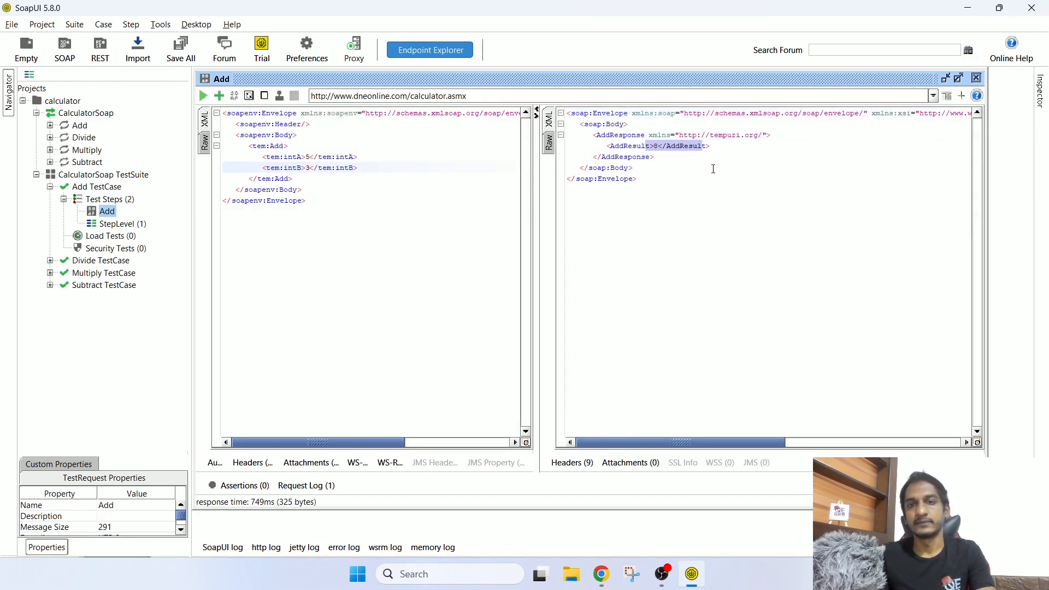
click(306, 156)
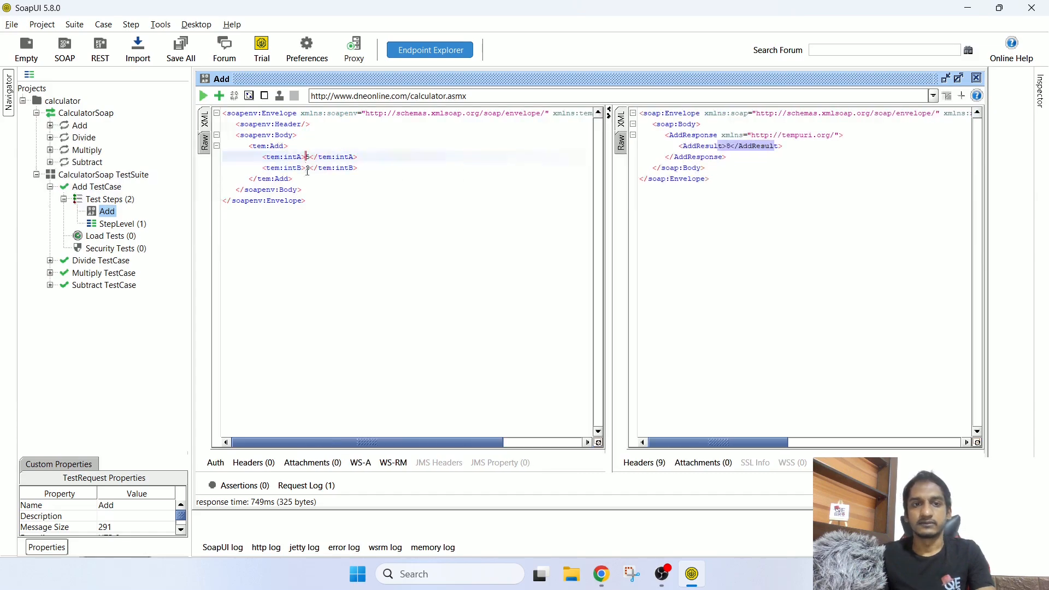
double_click(307, 168)
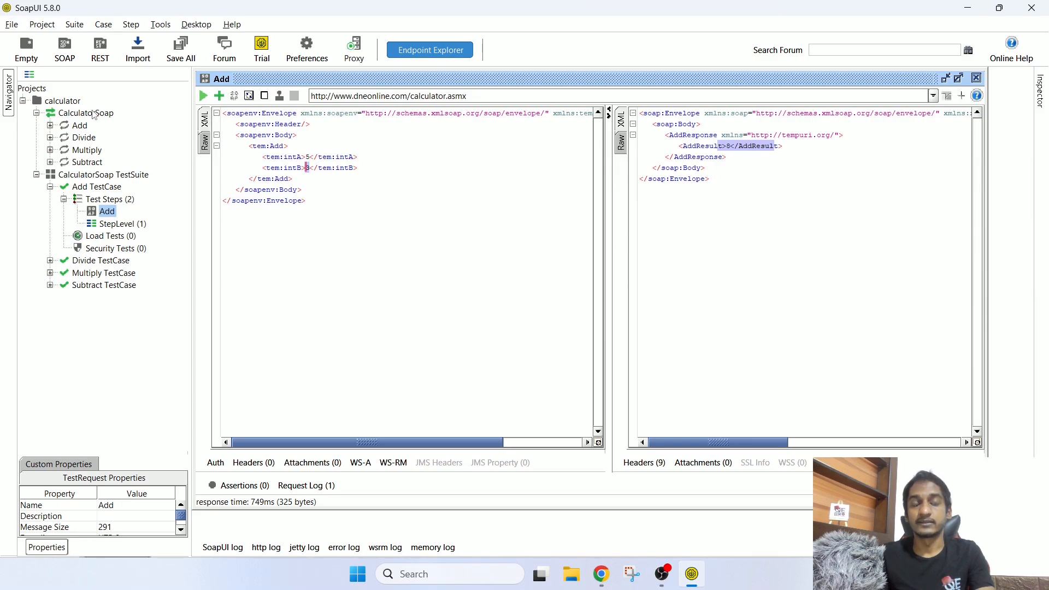
click(63, 100)
Step: Check the project's number property (10) and replace intB's 3 with ${#Project#number}
click(146, 465)
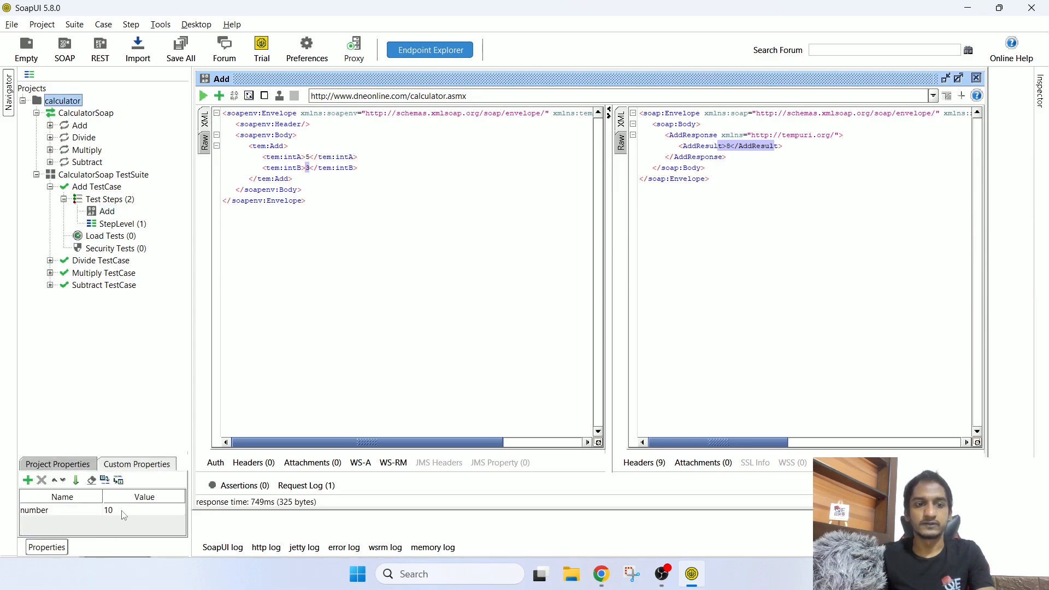
drag(301, 168, 330, 171)
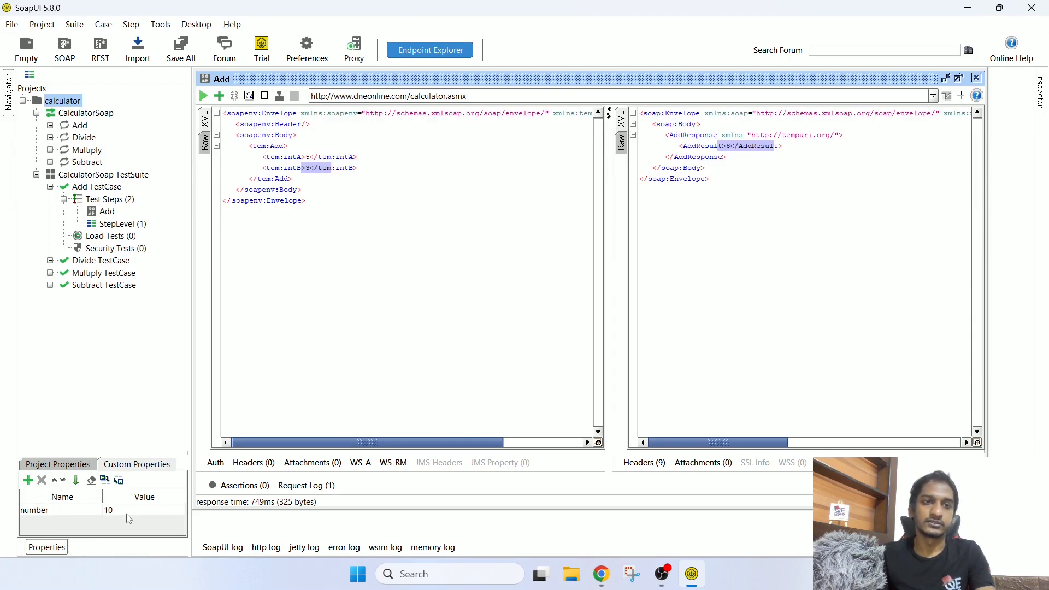
key(BackSpace)
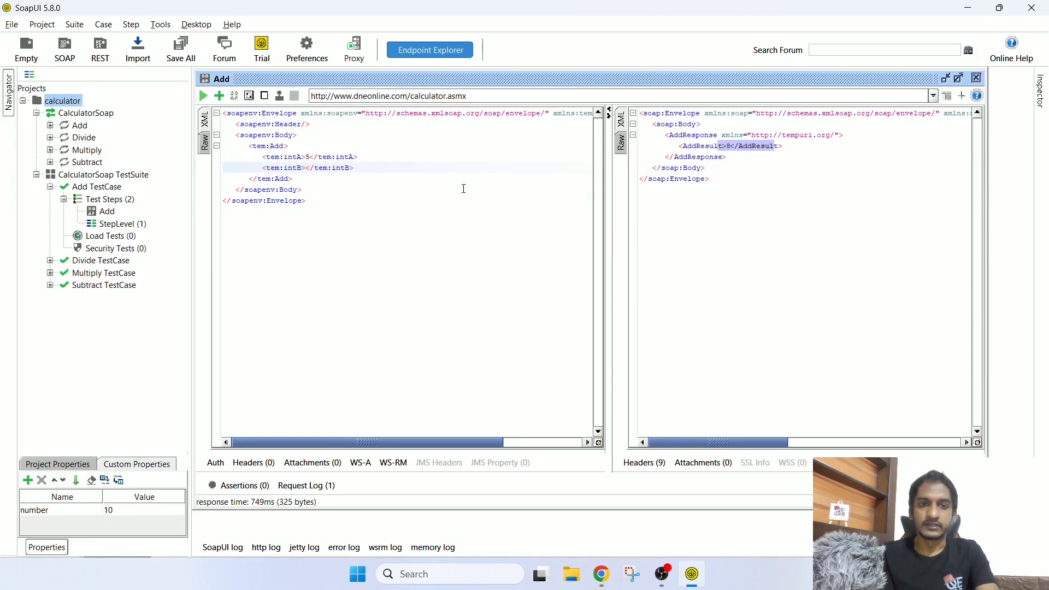
text($)
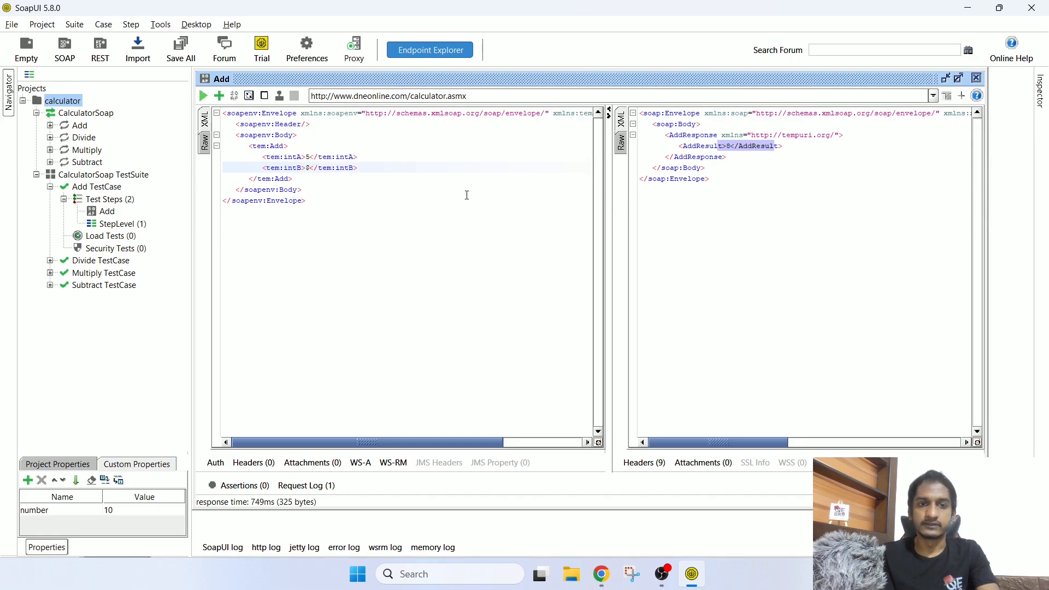
text({})
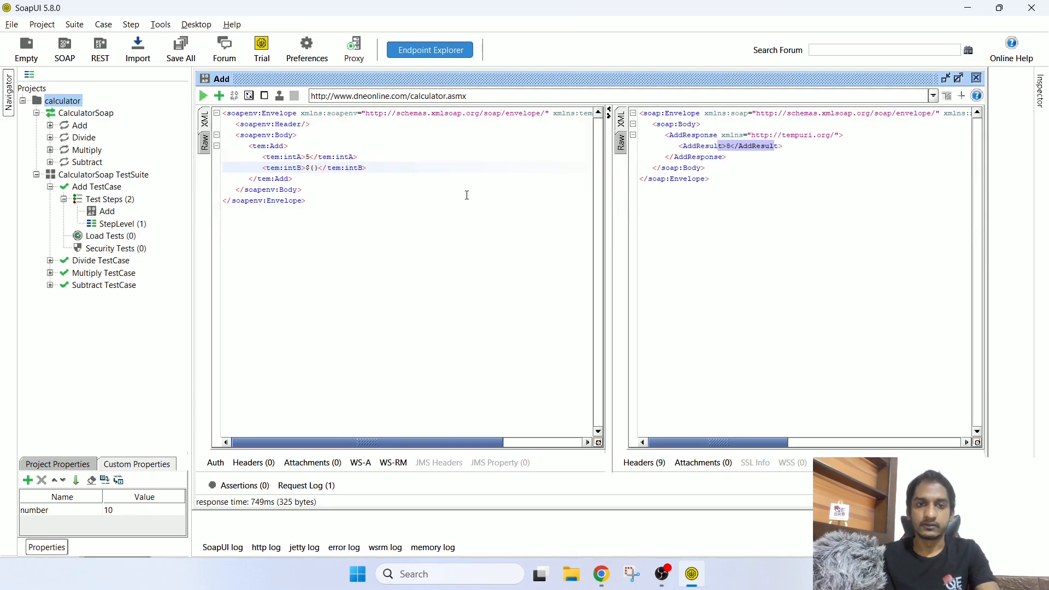
text(#Pr)
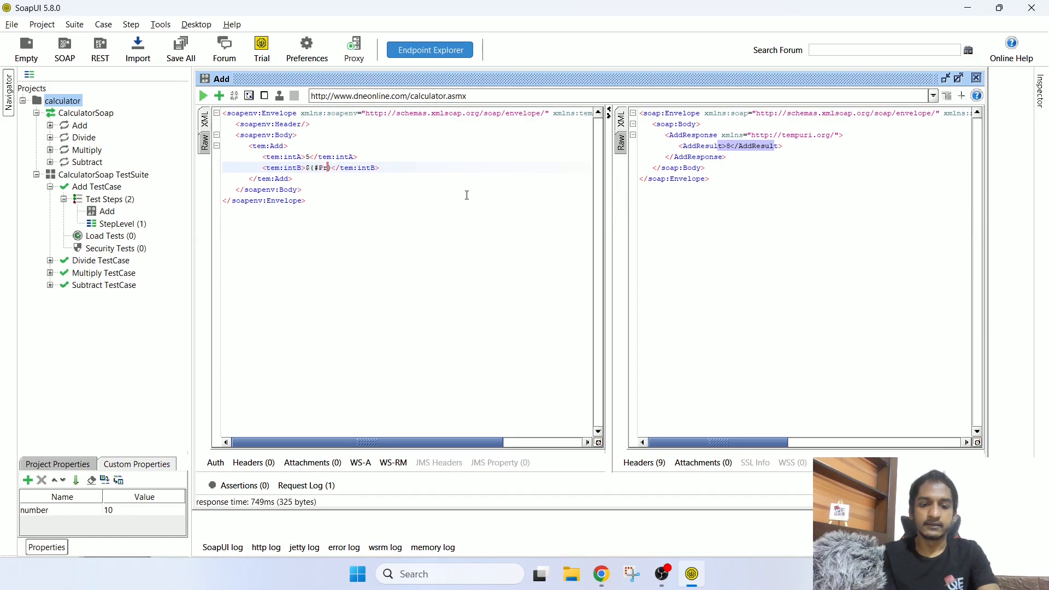
text(oject)
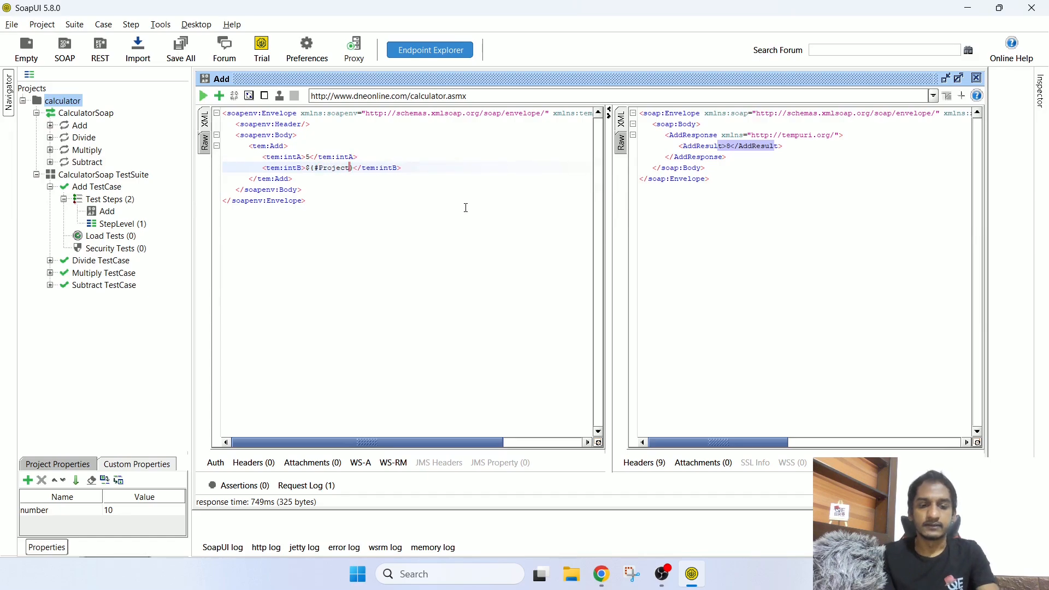
text(#)
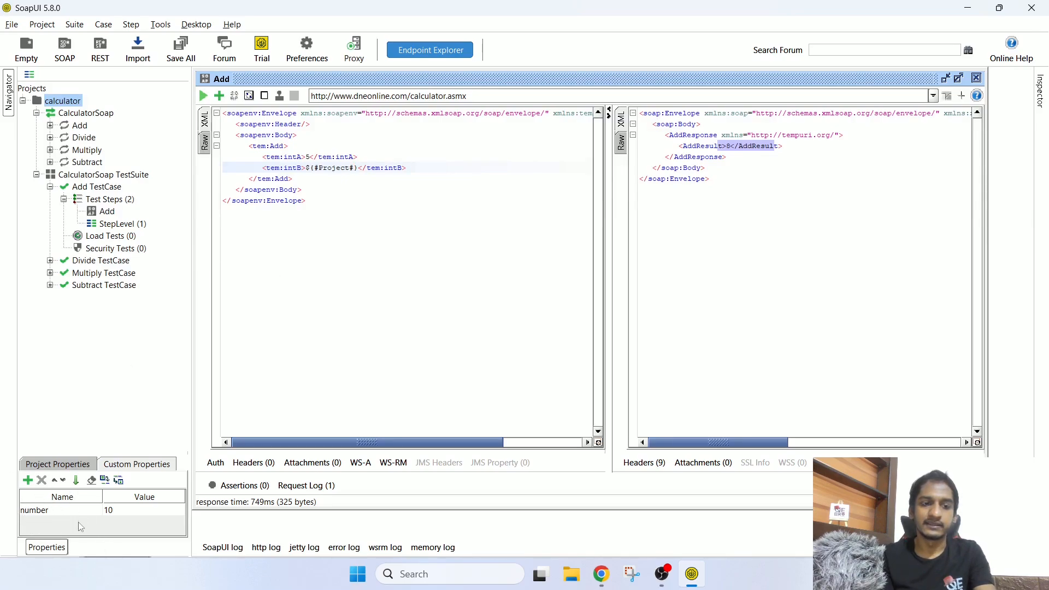
text(number)
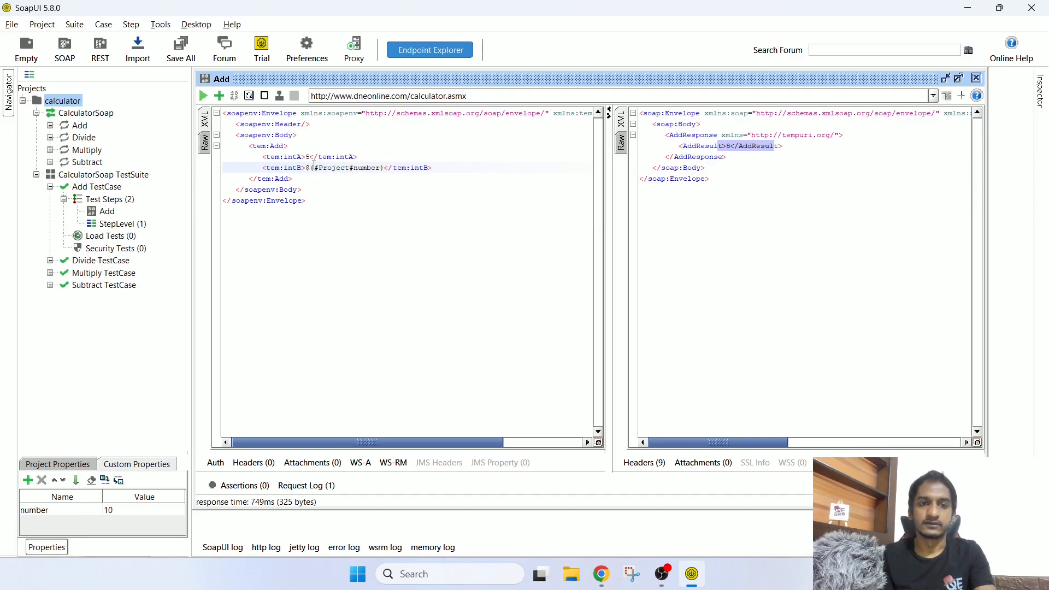
click(310, 169)
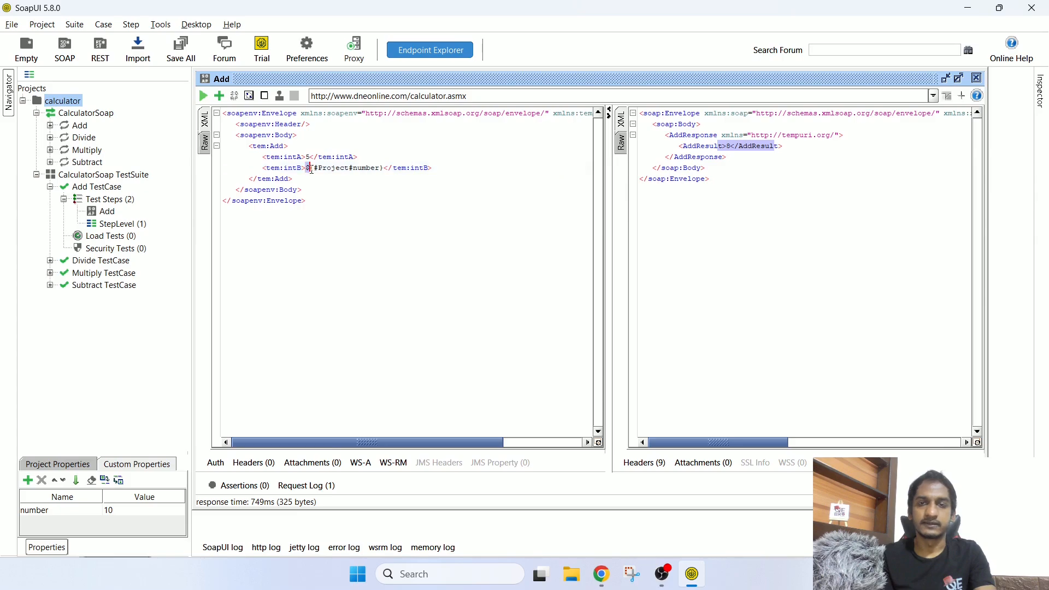
drag(313, 169, 316, 169)
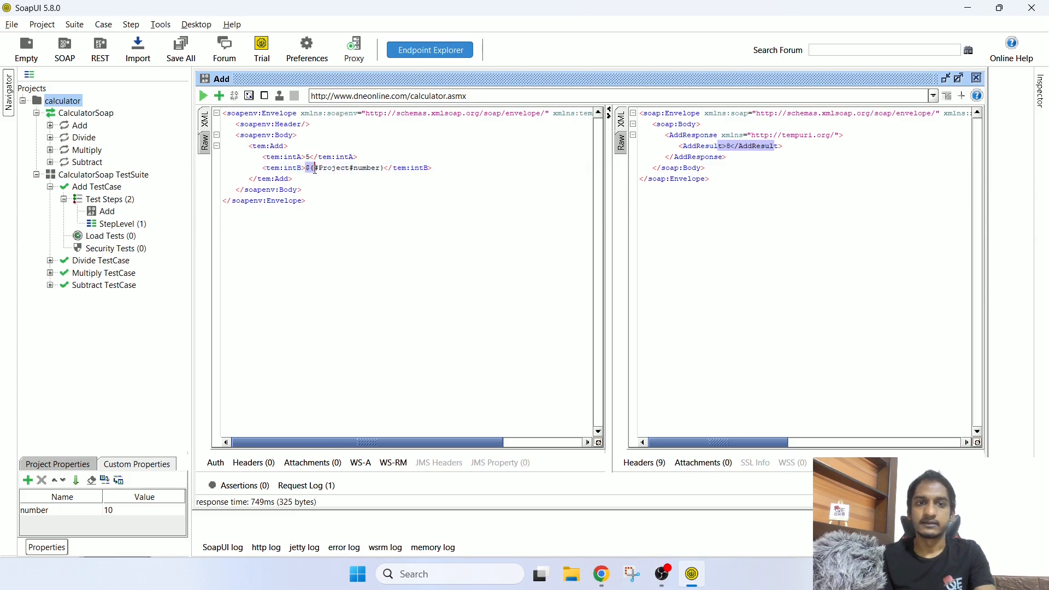
click(322, 169)
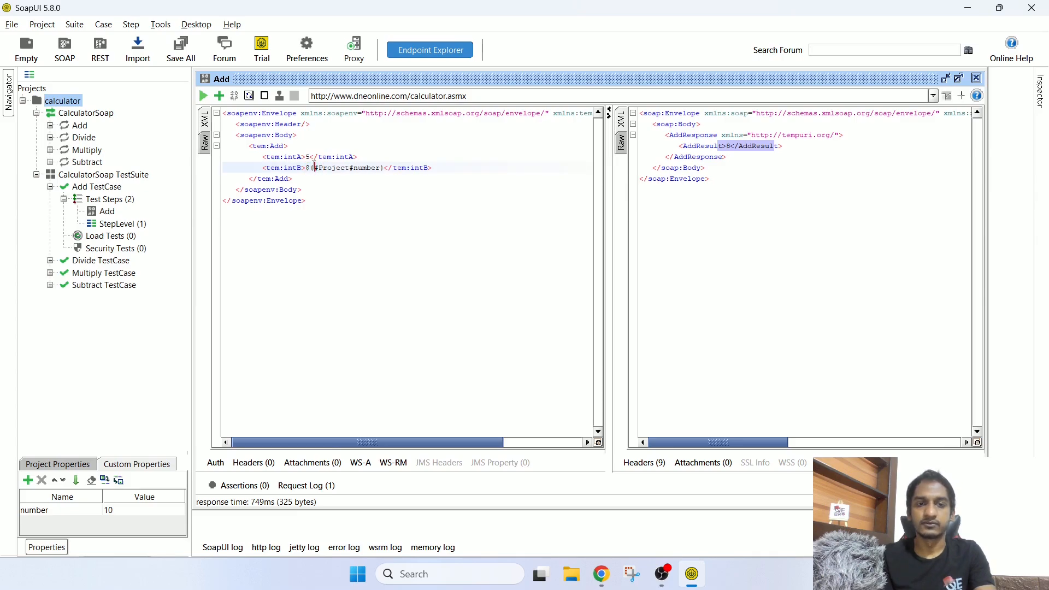
drag(314, 168, 350, 169)
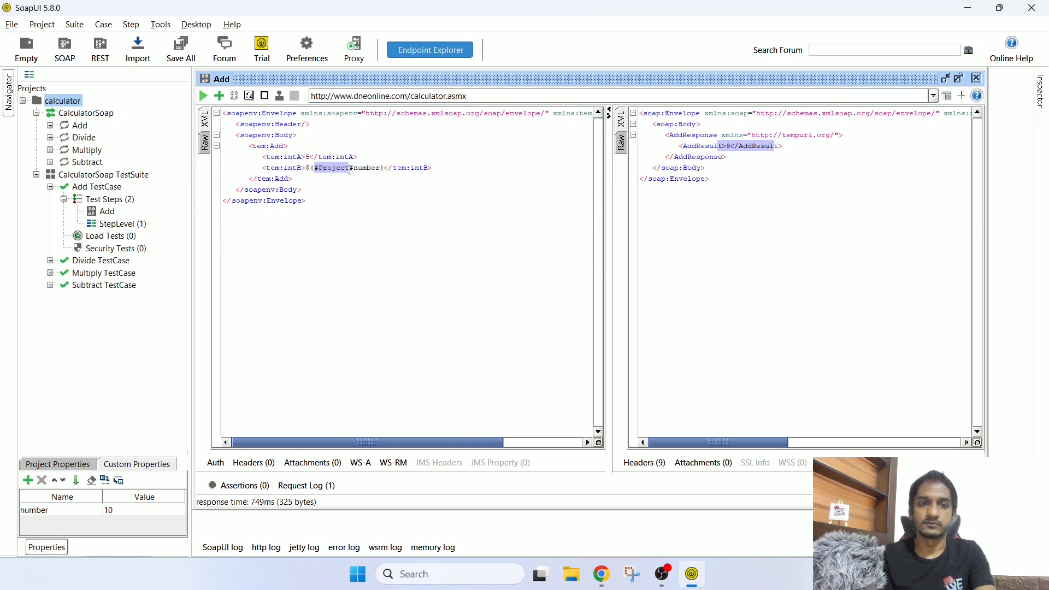
Step: Resend the Add request and see AddResult 15 in the XML response
double_click(356, 169)
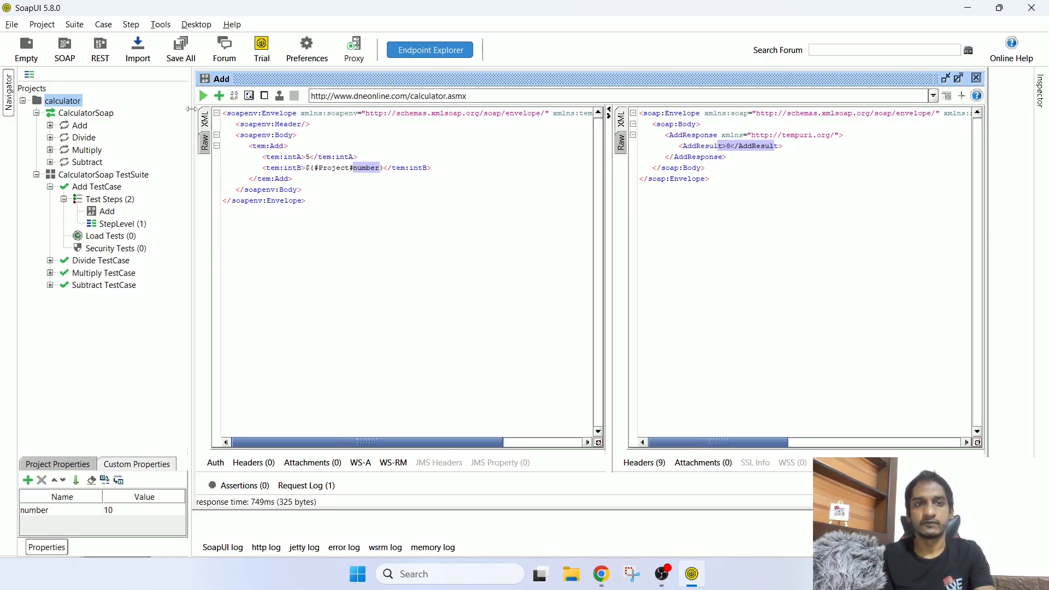
click(206, 97)
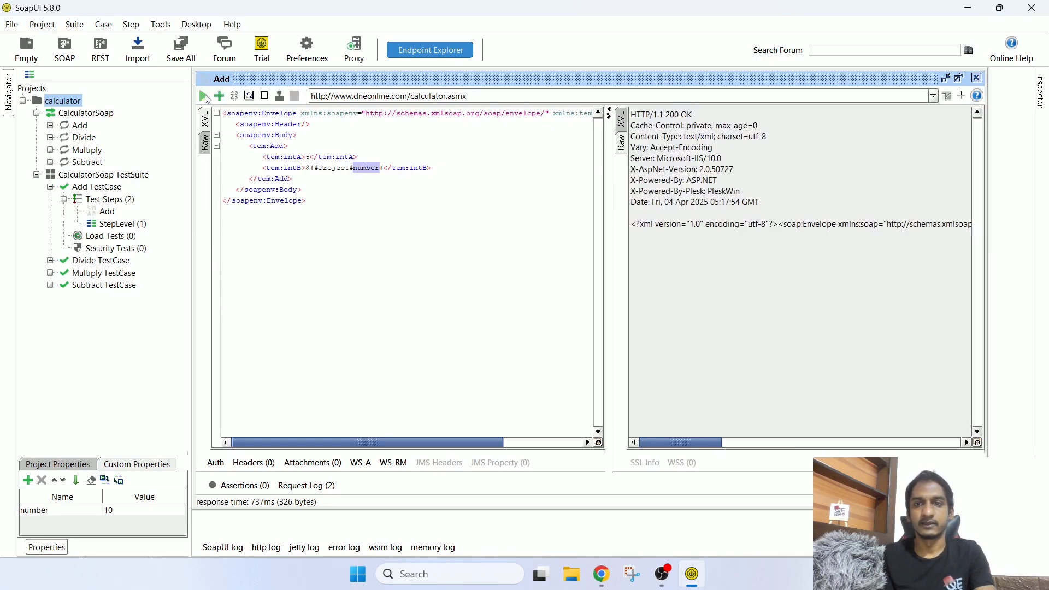
click(623, 122)
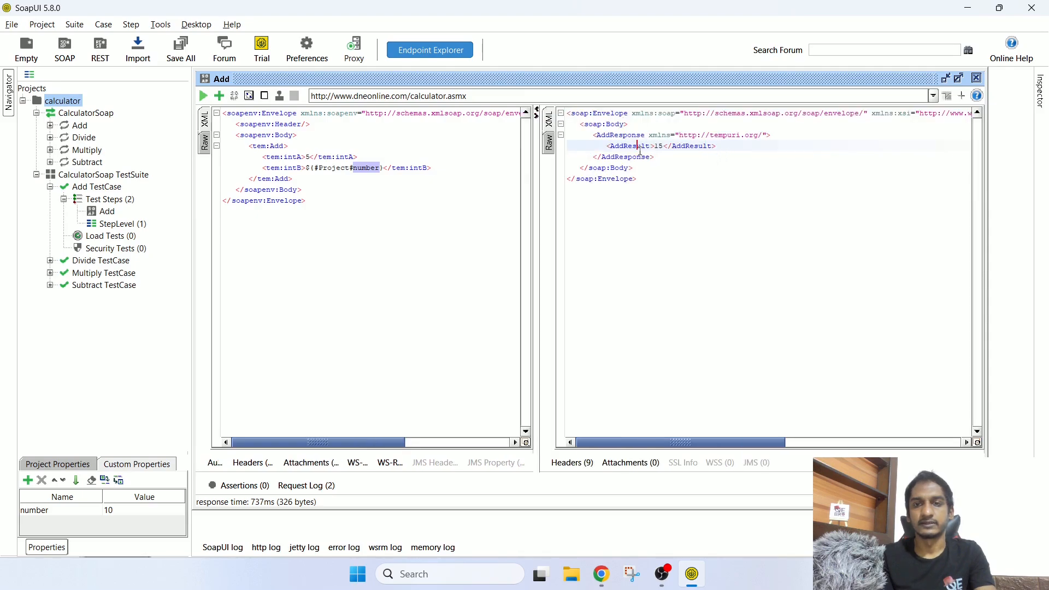
drag(640, 151, 678, 149)
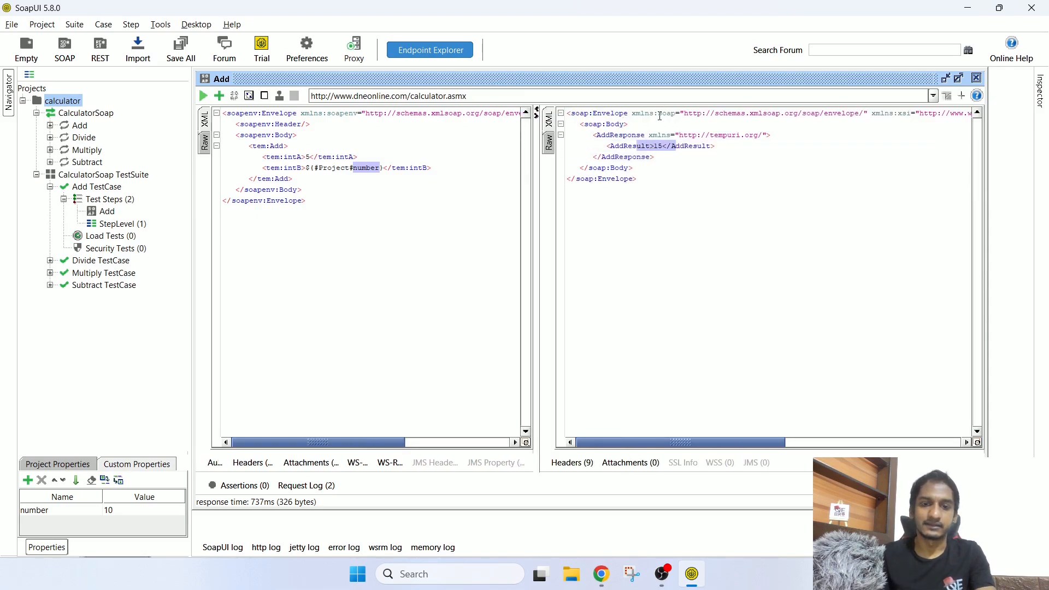
Step: Confirm in the HTTP log that intB was sent as 10, then collapse the log
click(307, 486)
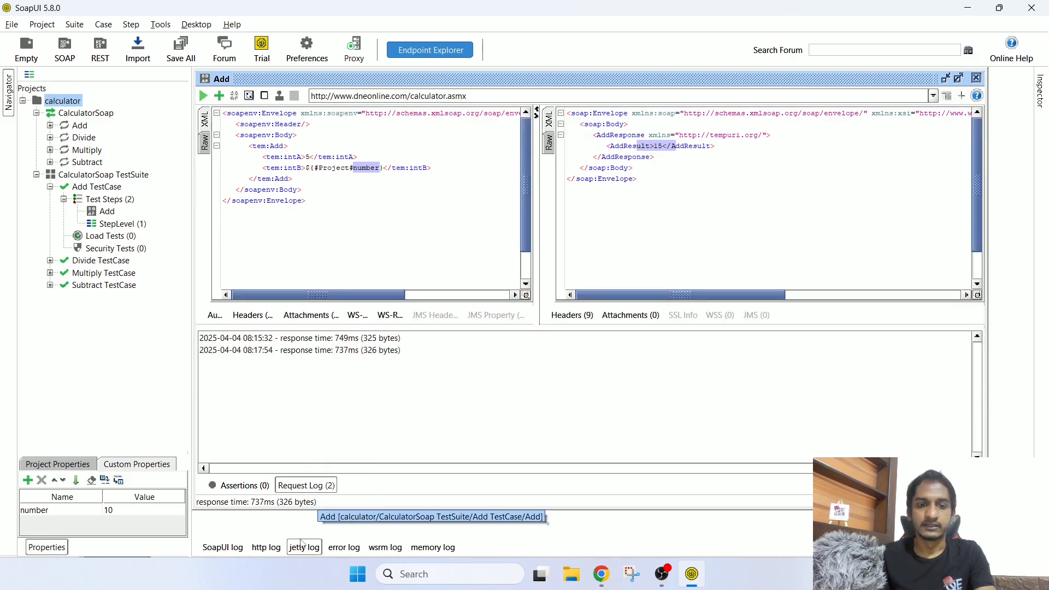
click(267, 550)
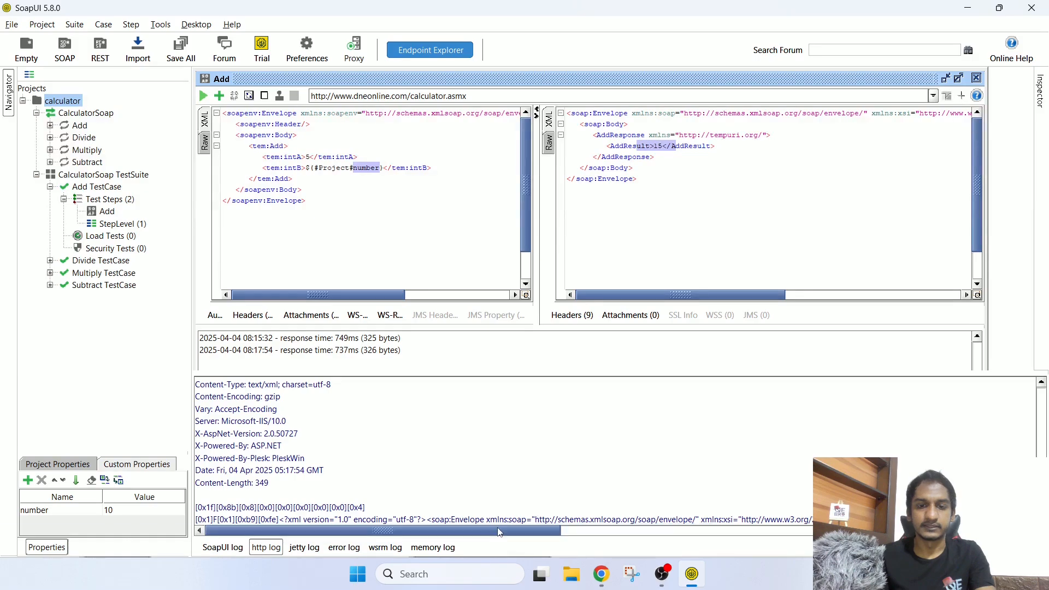
scroll(411, 491, up, 5)
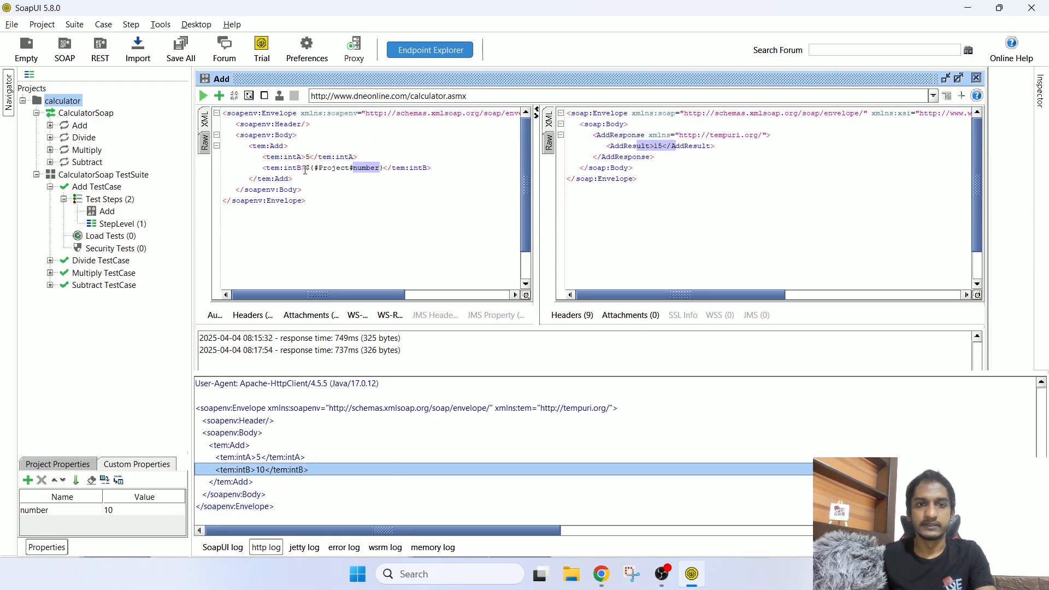
drag(305, 168, 388, 168)
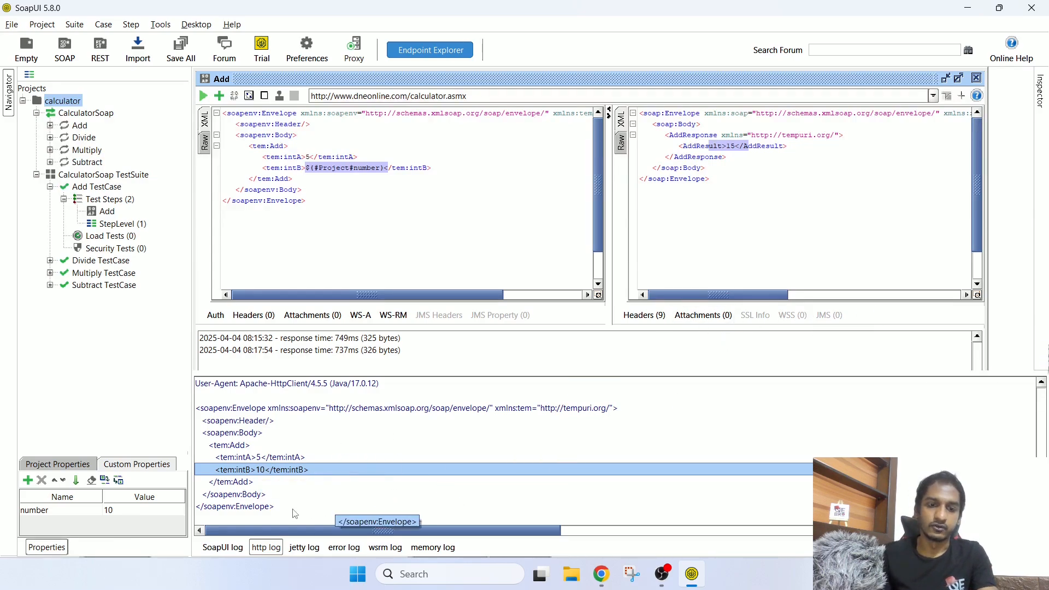
click(267, 547)
Step: Change intB's reference to ${#TestSuite#number} and check the suite's number property is 20
click(314, 486)
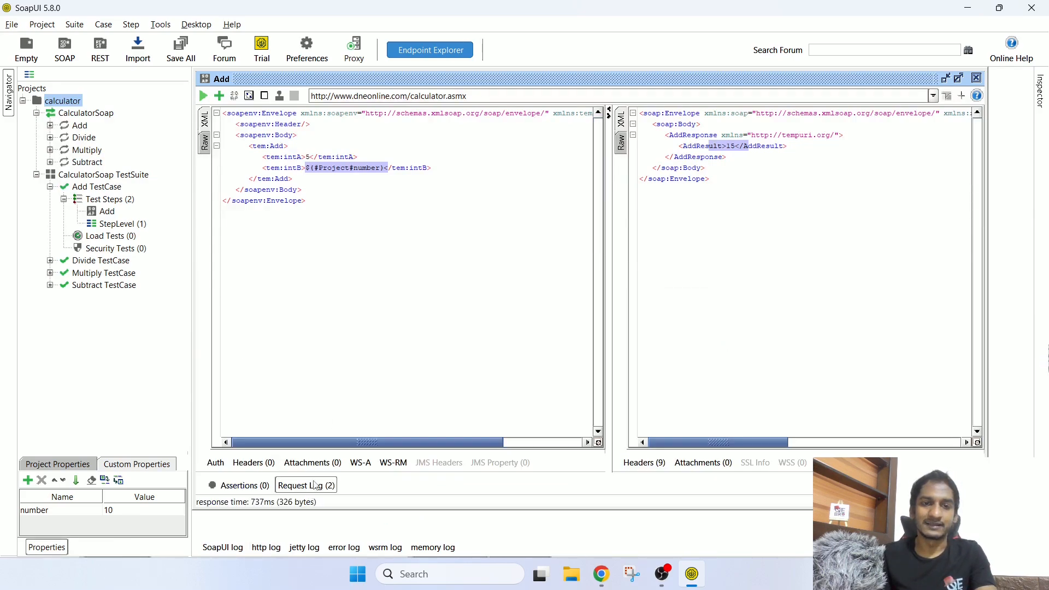
click(361, 229)
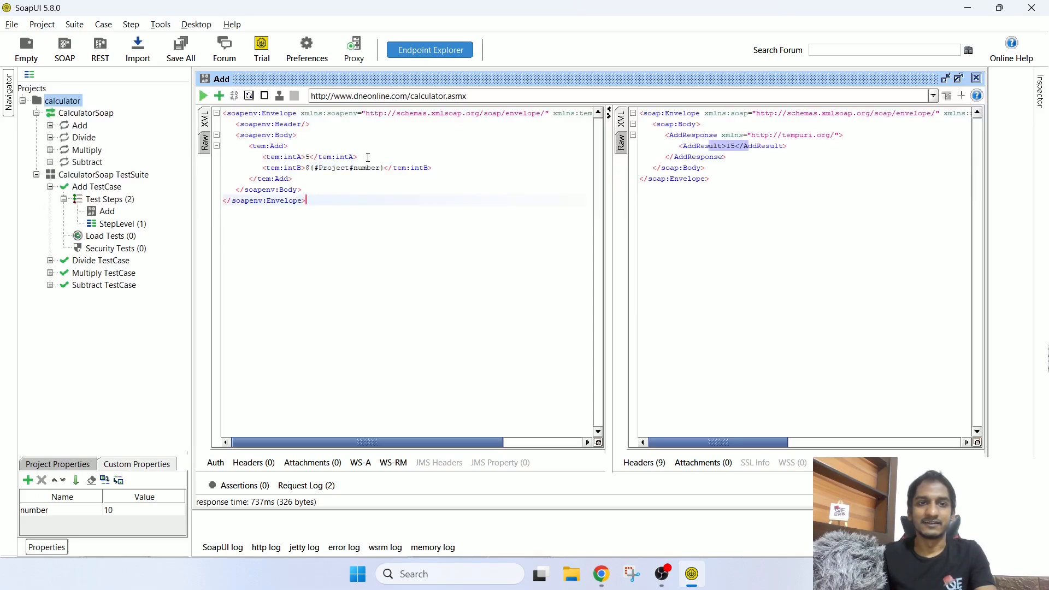
double_click(363, 168)
double_click(334, 168)
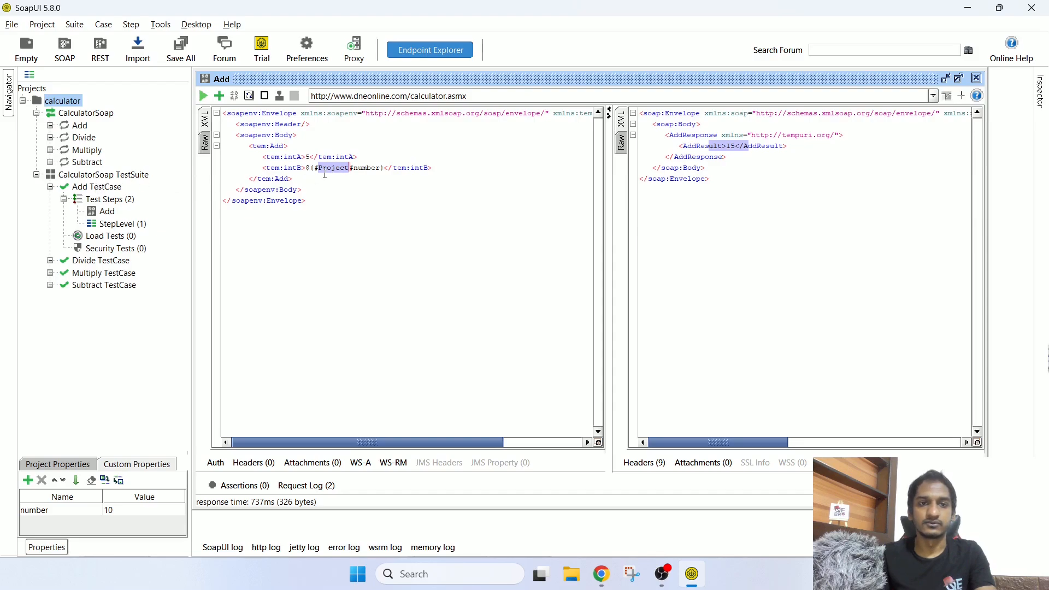
text(TestS)
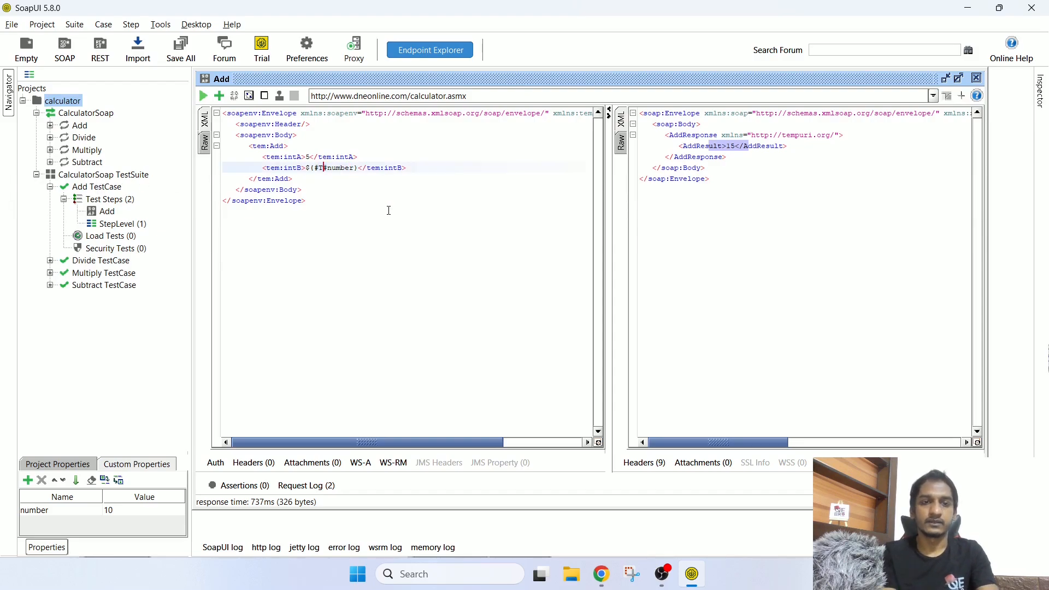
text(uite)
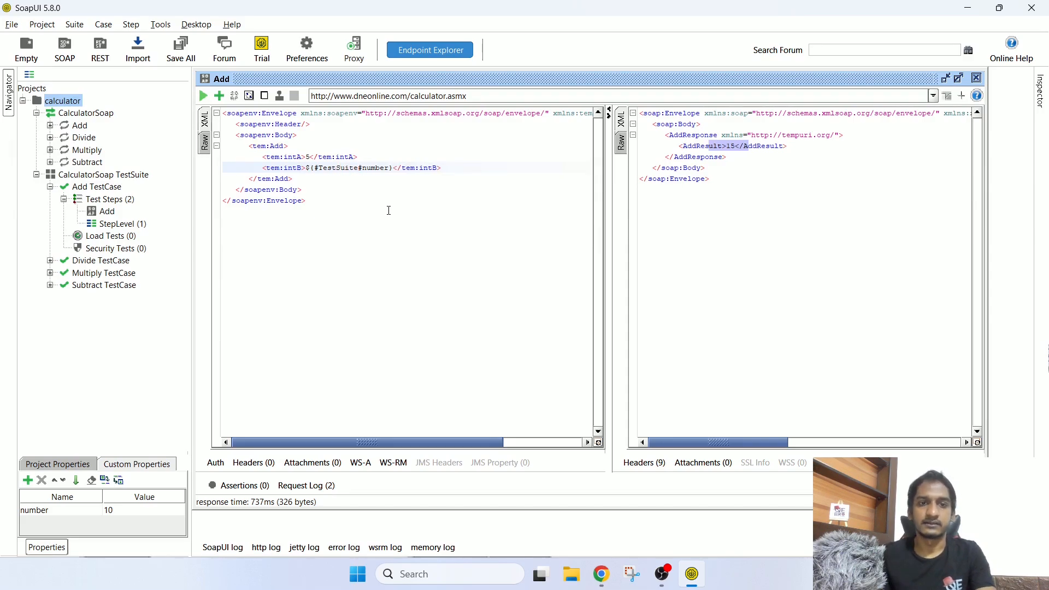
click(144, 176)
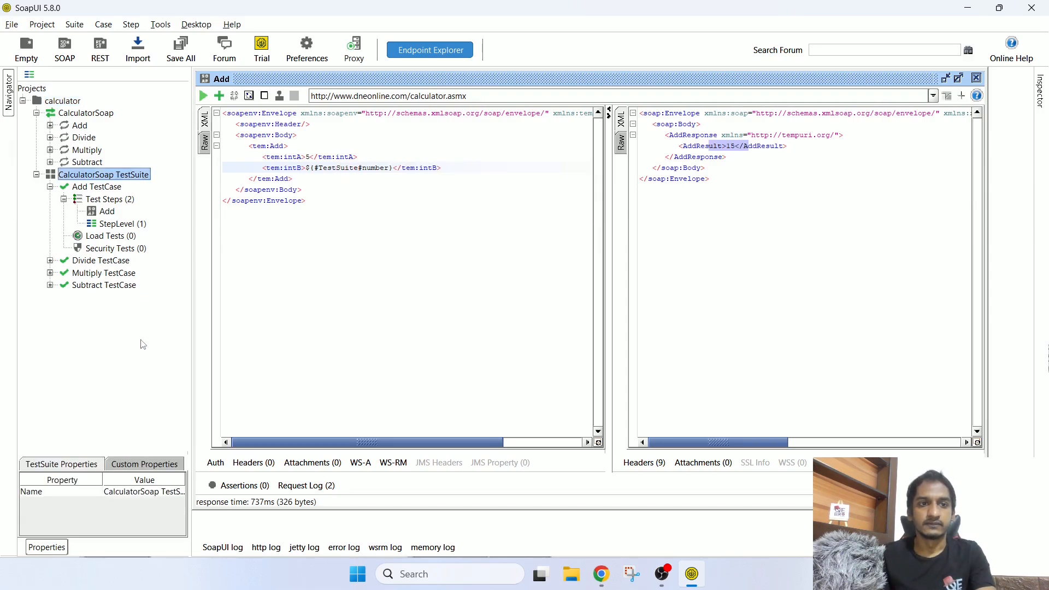
click(127, 470)
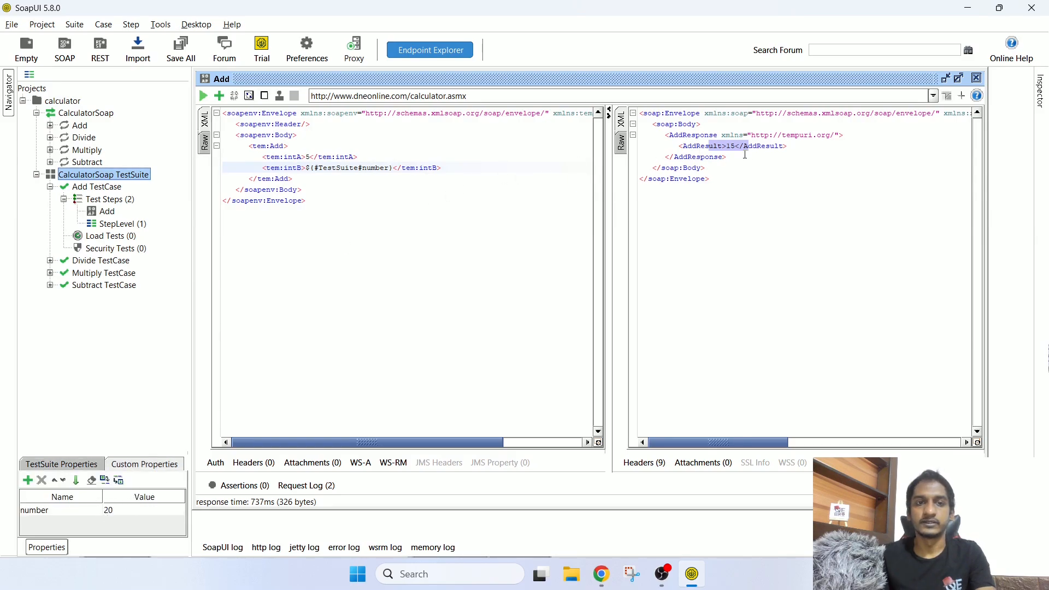
Step: Resend Add, getting AddResult 25, and confirm intB was sent as 20 in the HTTP log
click(204, 96)
click(621, 121)
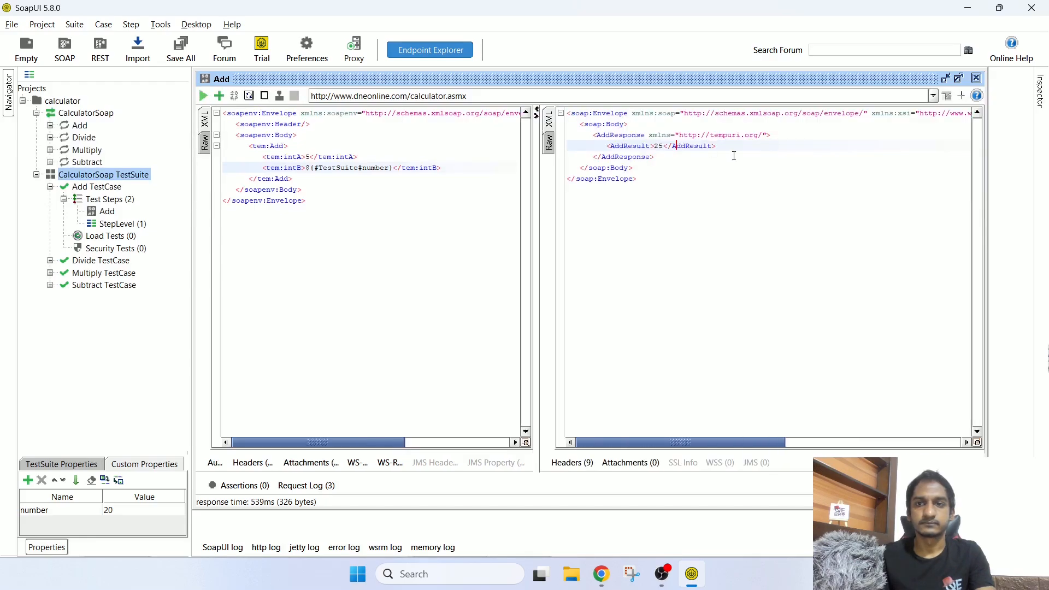
drag(647, 147, 698, 147)
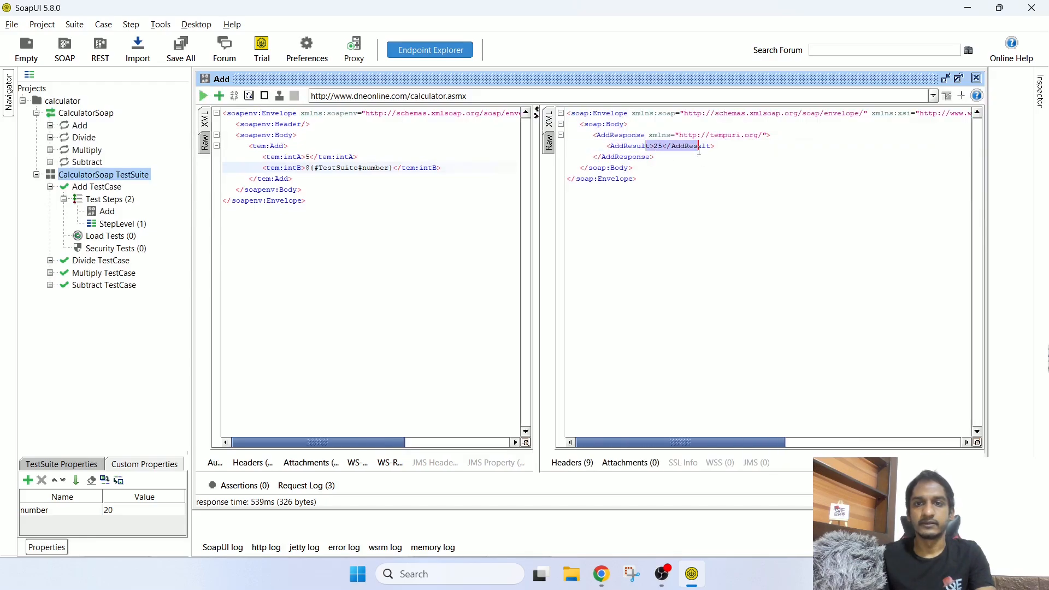
click(280, 551)
scroll(284, 464, up, 5)
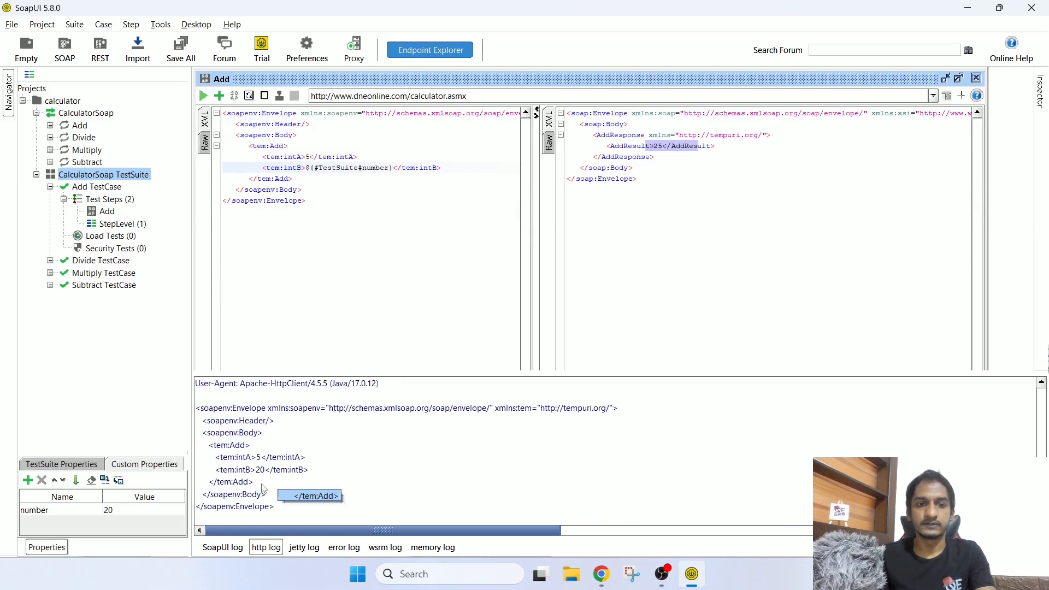
click(250, 473)
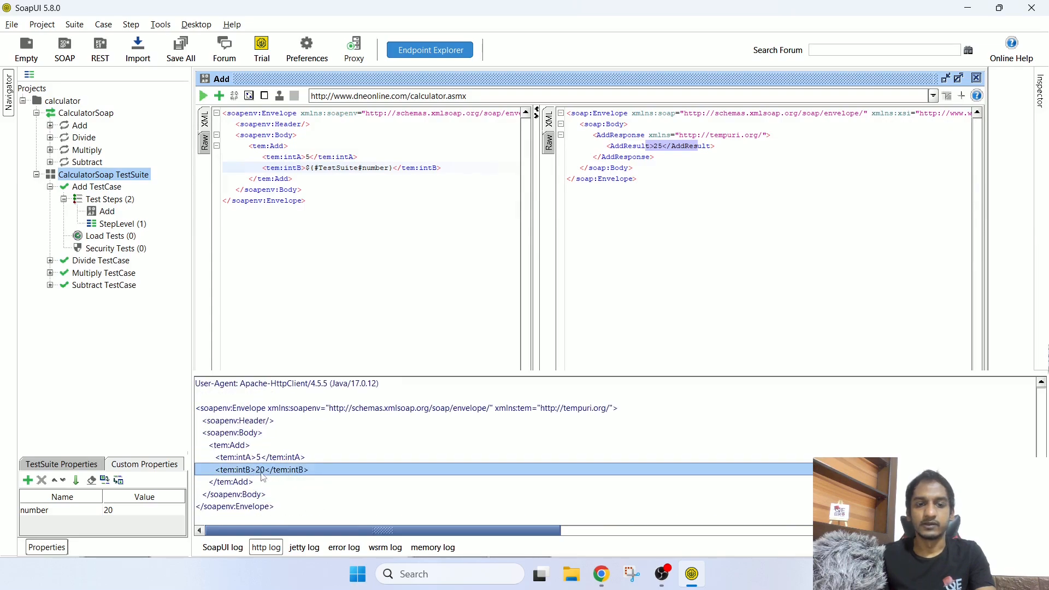
click(110, 201)
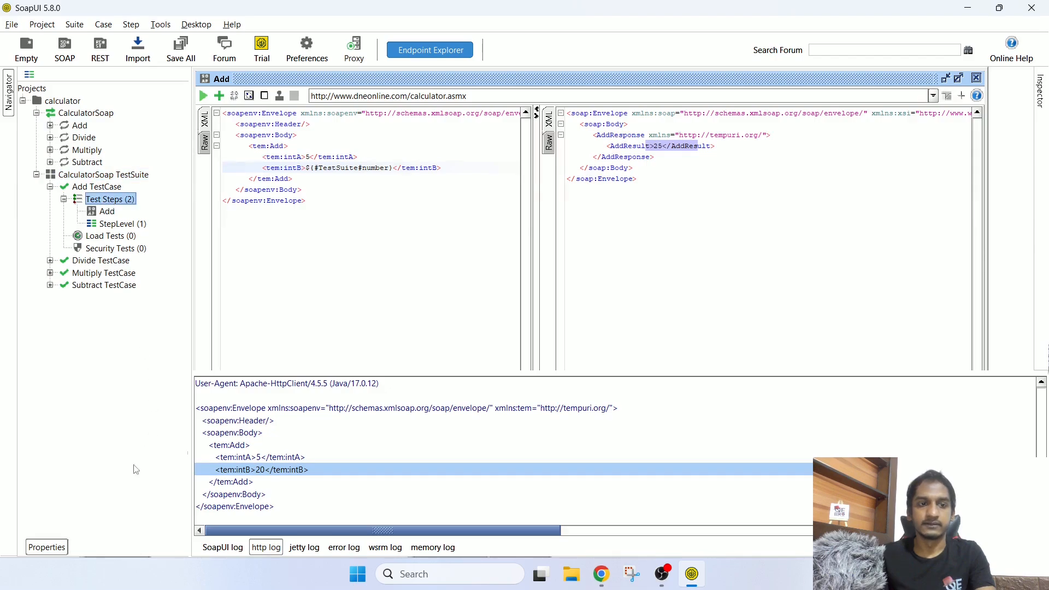
Step: Check the Add TestCase's number property (30) and change the reference to ${#TestCase#number}
click(107, 190)
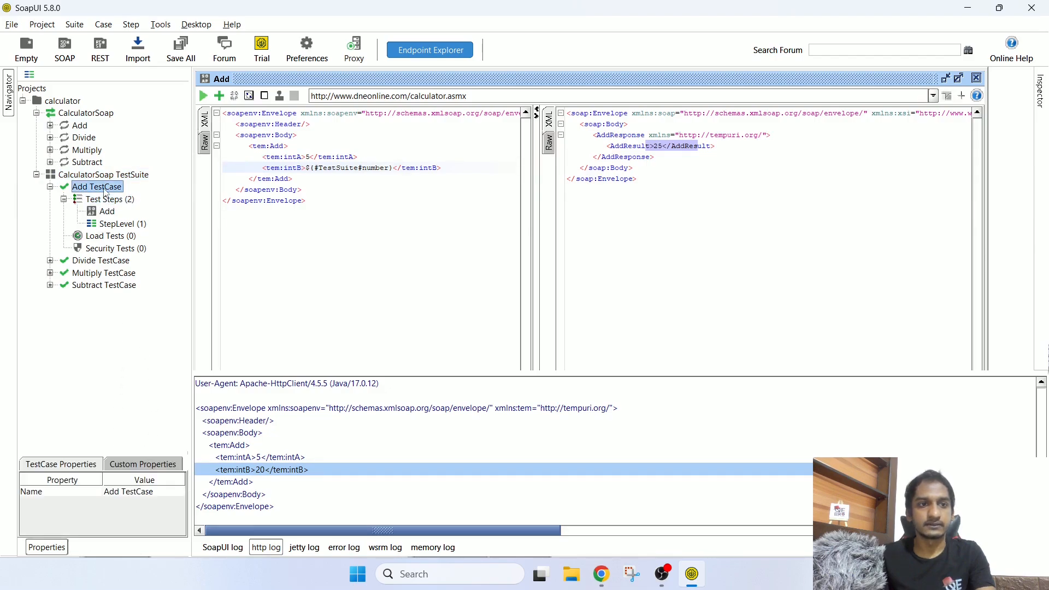
click(142, 464)
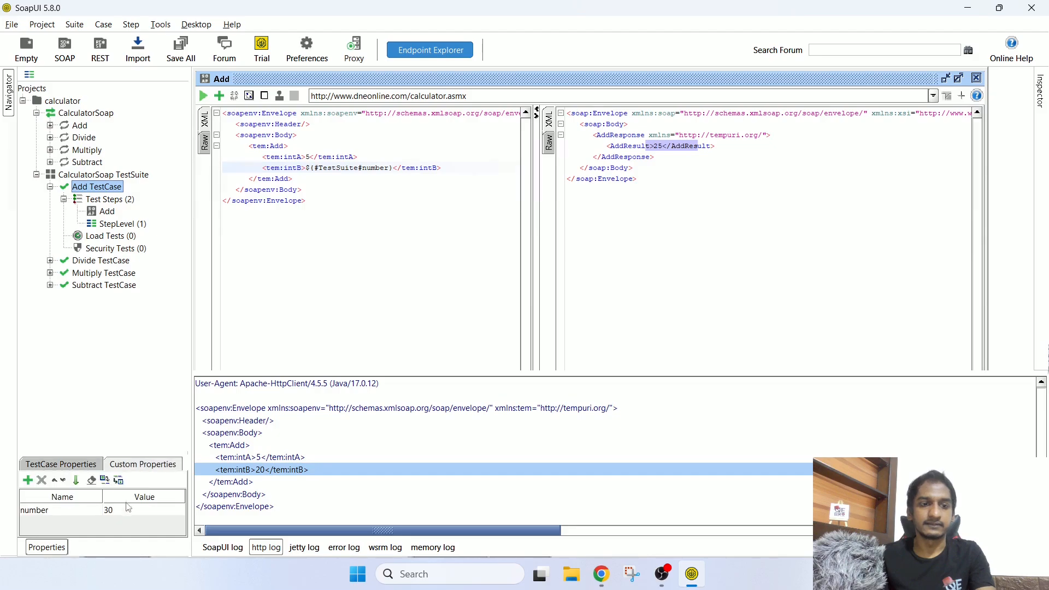
double_click(346, 168)
text(Test)
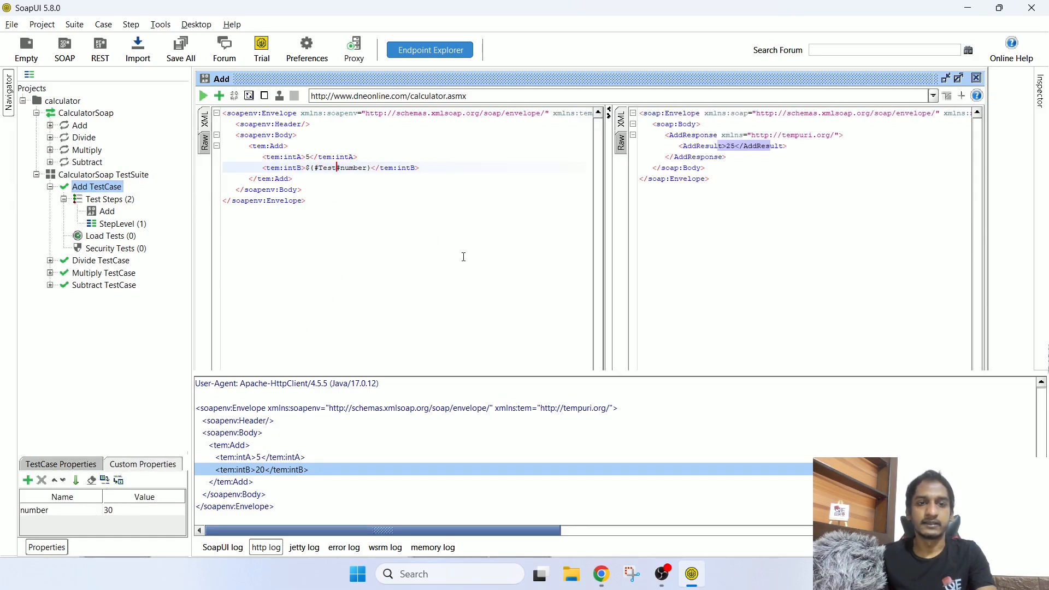
text(Case)
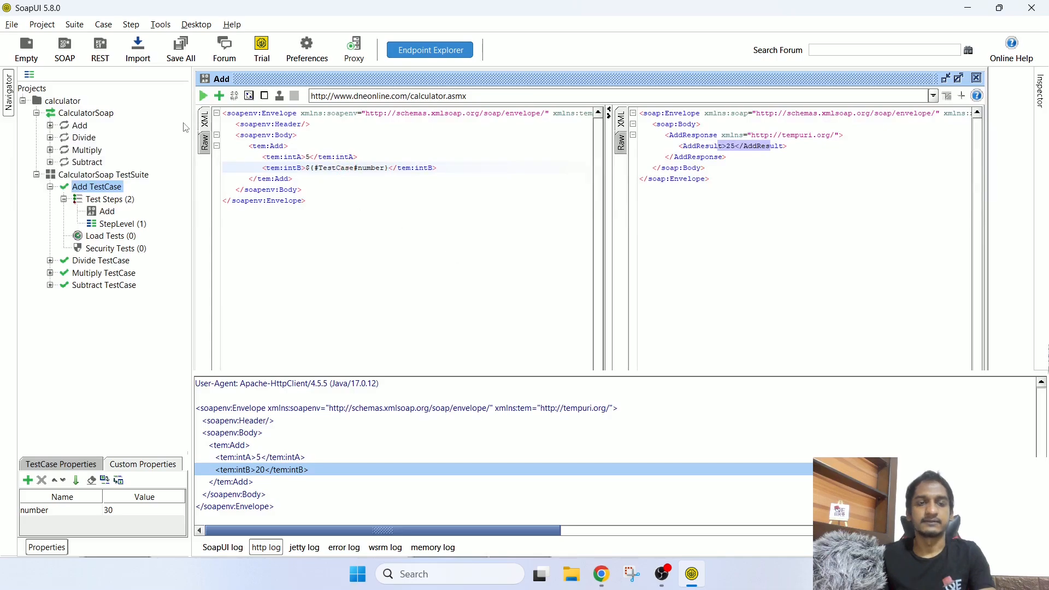
Step: Resend Add, getting AddResult 35 with intB sent as 30
click(203, 96)
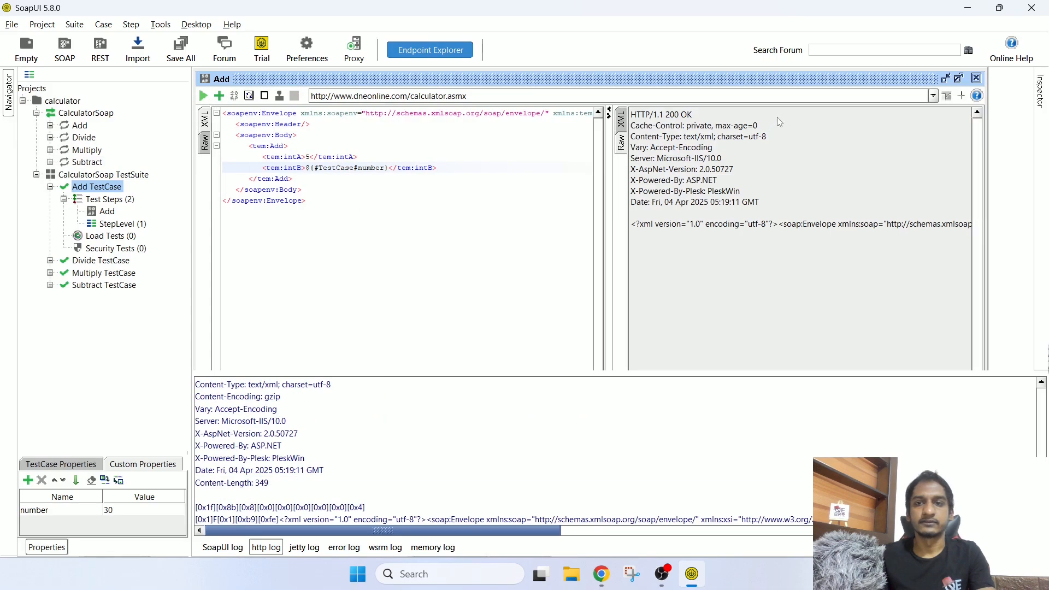
click(622, 121)
drag(676, 146, 650, 146)
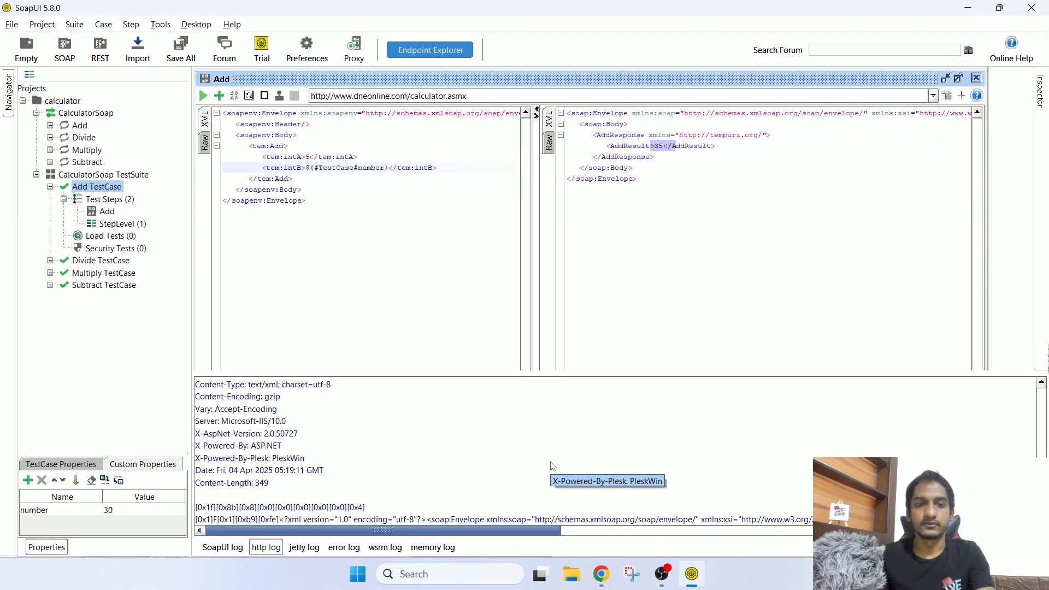
scroll(553, 466, up, 4)
click(276, 434)
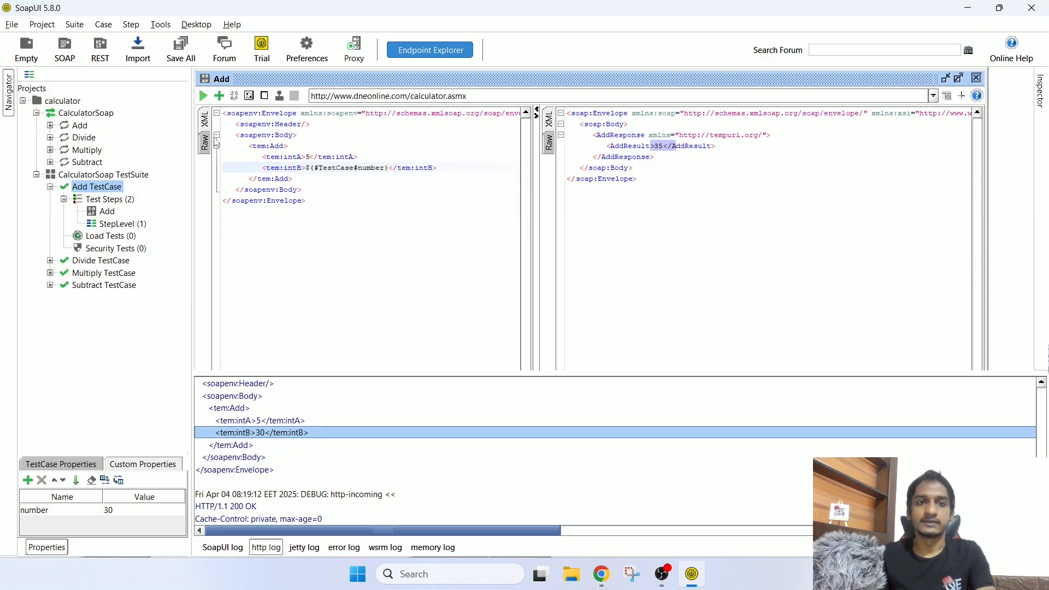
click(97, 114)
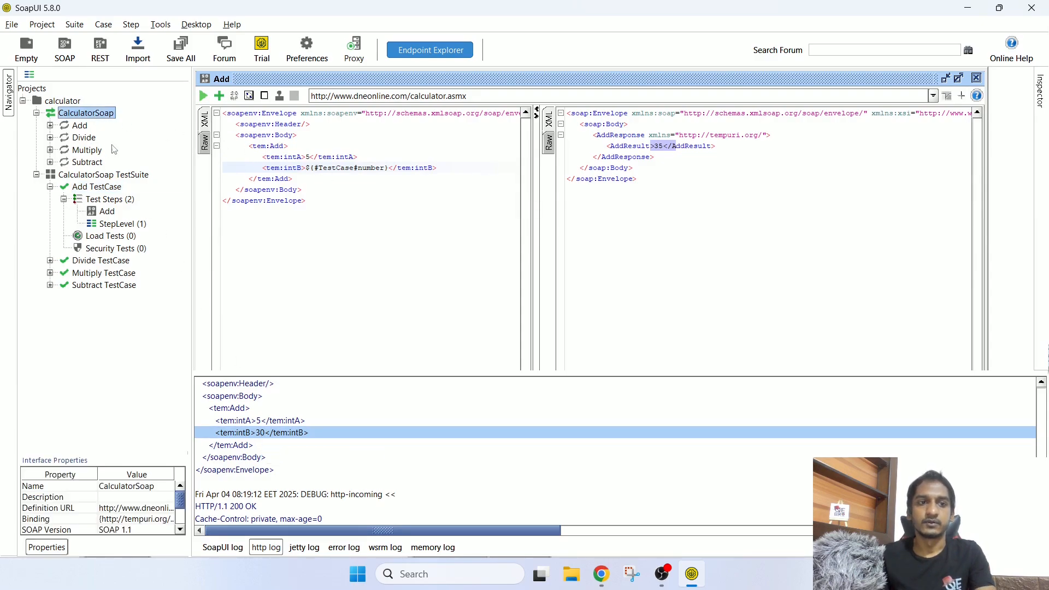
Step: Locate the StepLevel properties step under the Add TestCase in the navigator
click(133, 177)
click(114, 190)
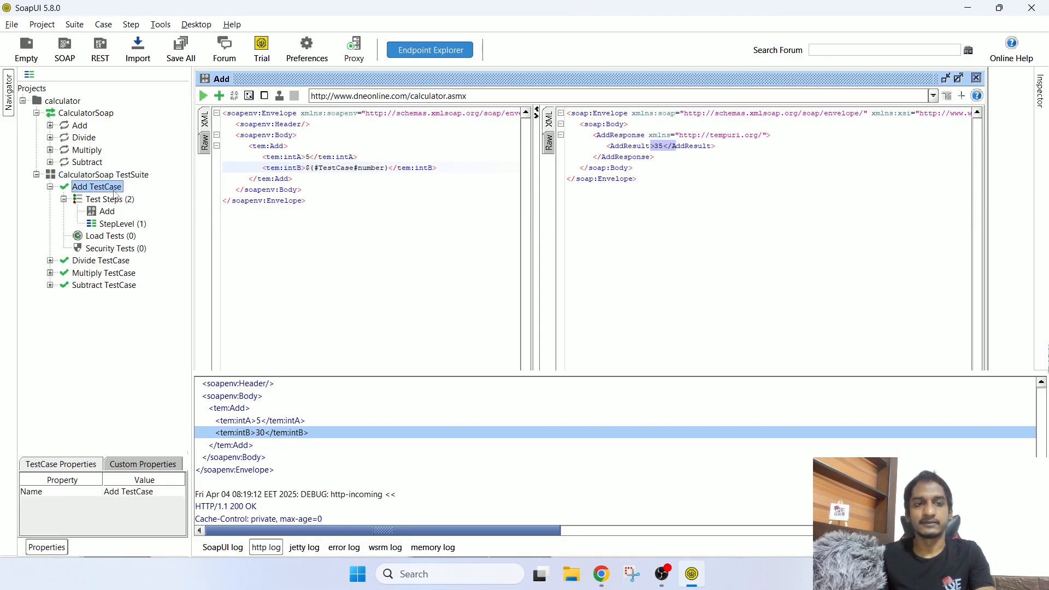
click(121, 224)
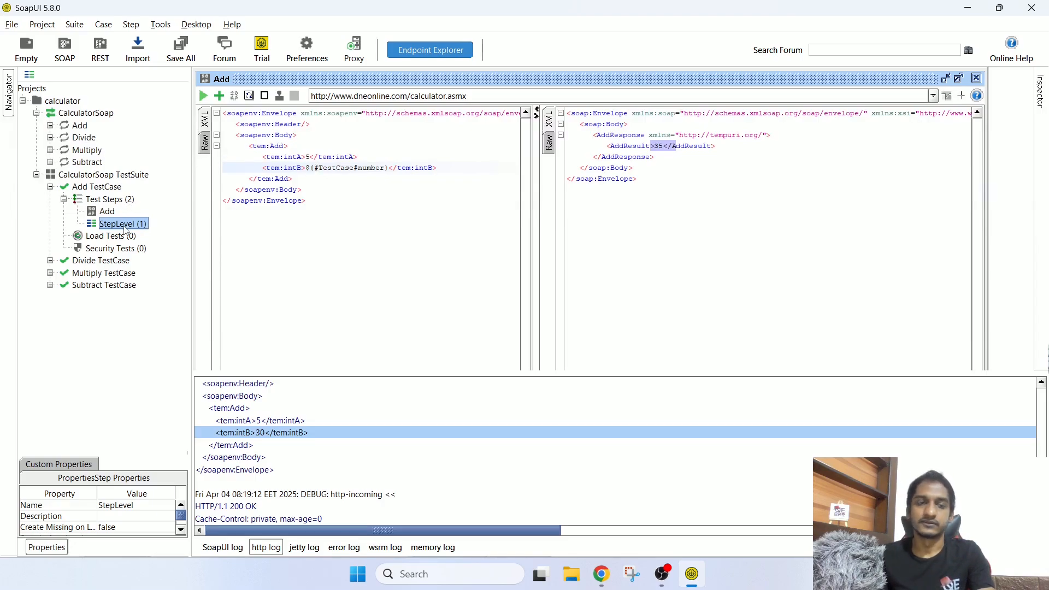
right_click(126, 200)
mouse_move(149, 224)
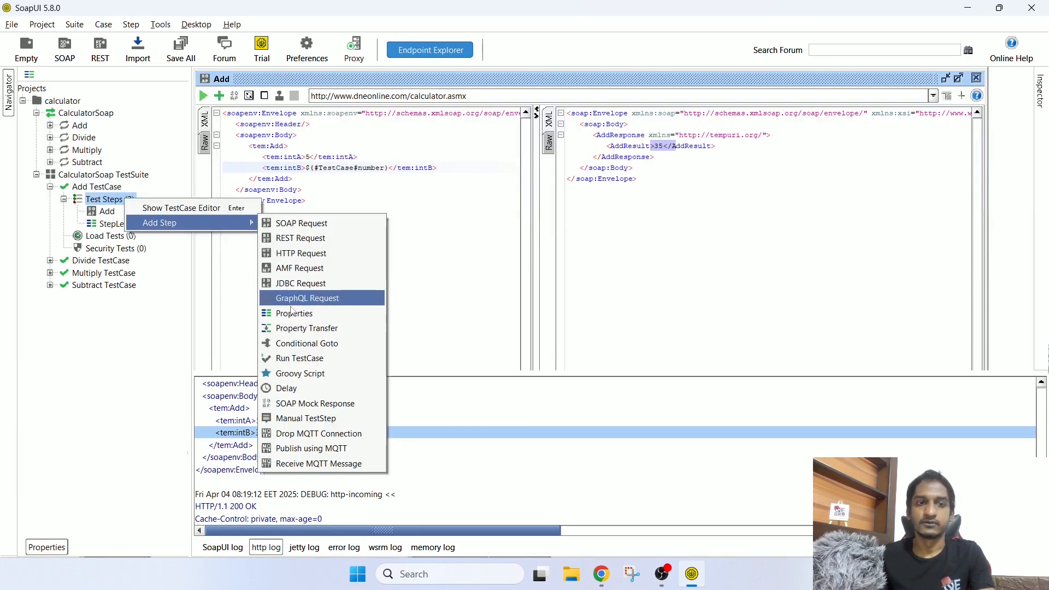
click(112, 226)
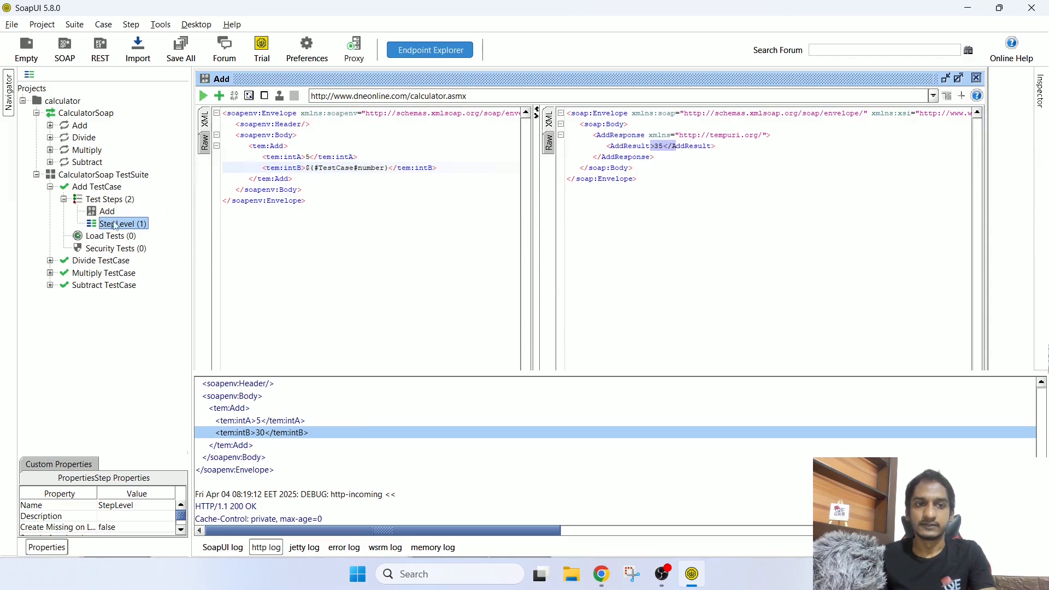
Step: Change intB's reference to ${#StepLevel#number} and open StepLevel's properties showing number 40
double_click(333, 167)
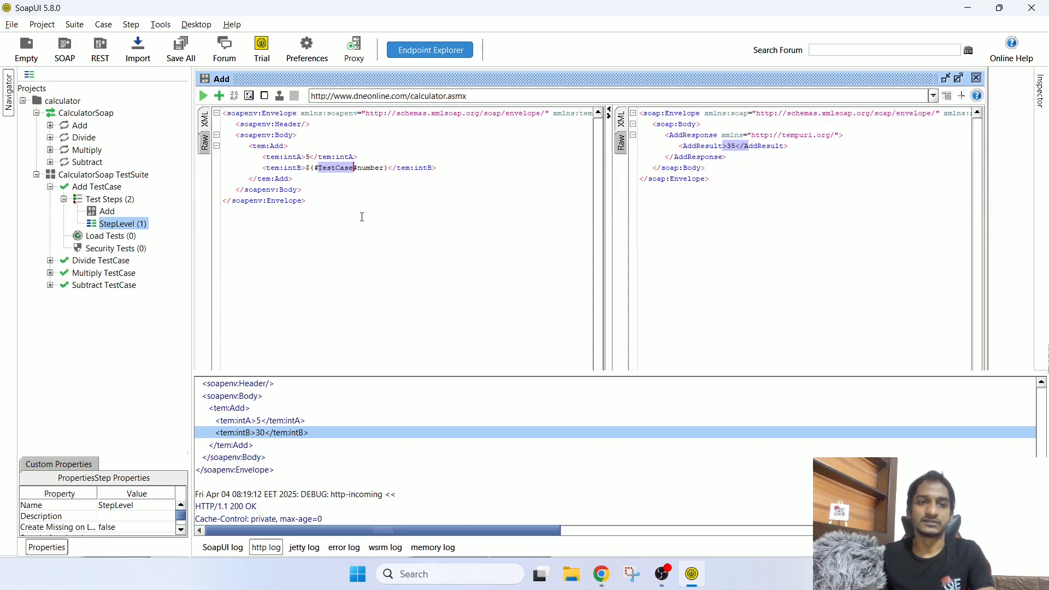
text(Ste)
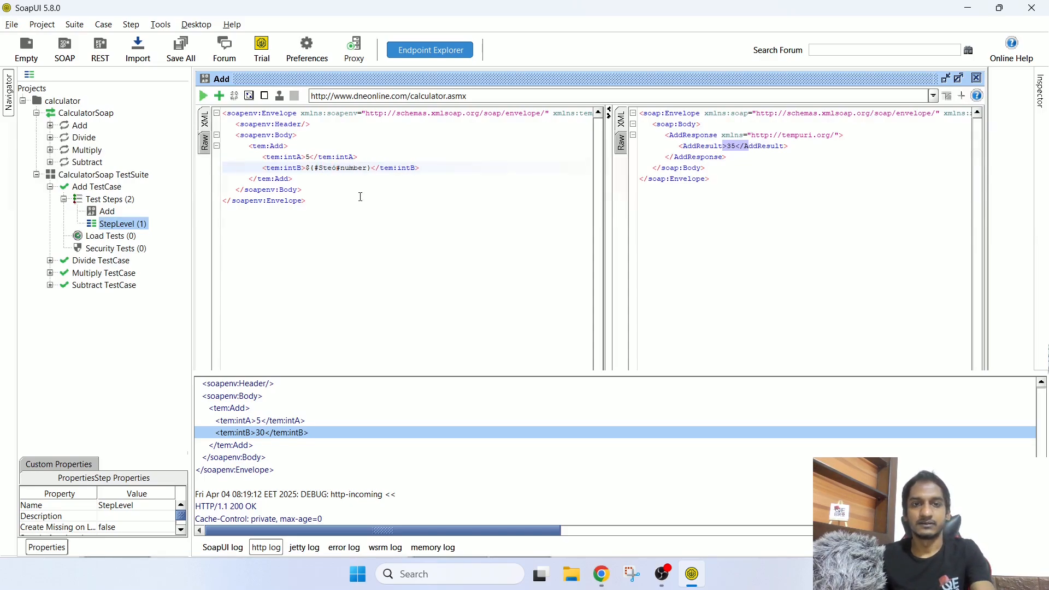
text(pL)
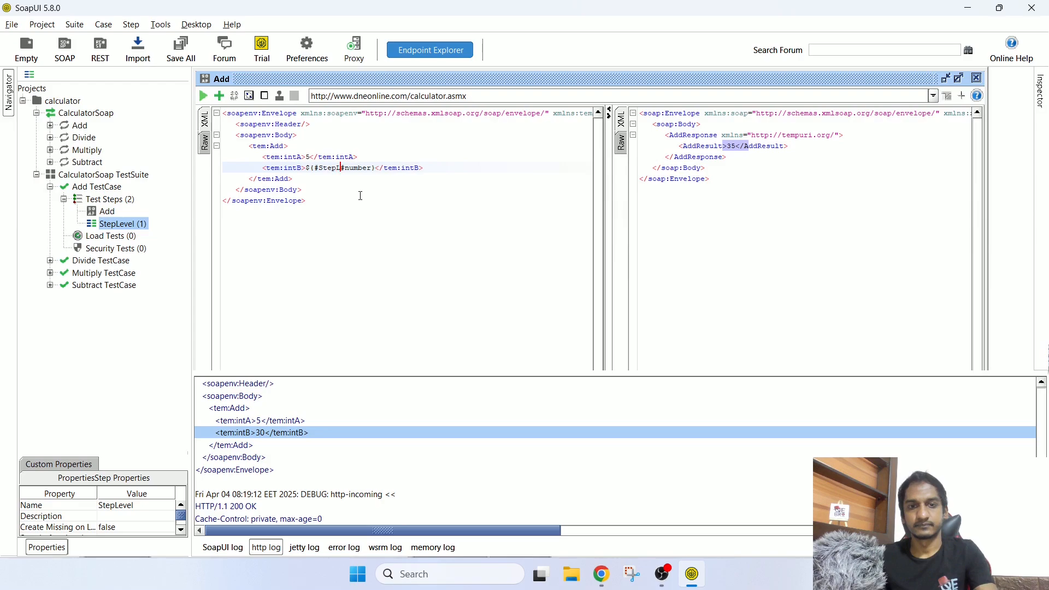
text(evel)
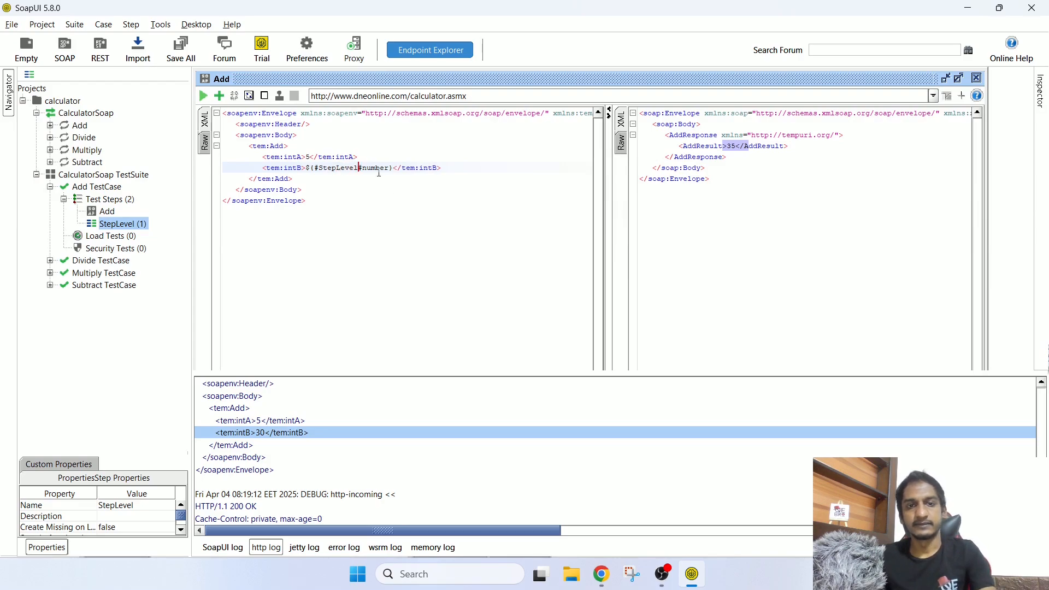
double_click(376, 168)
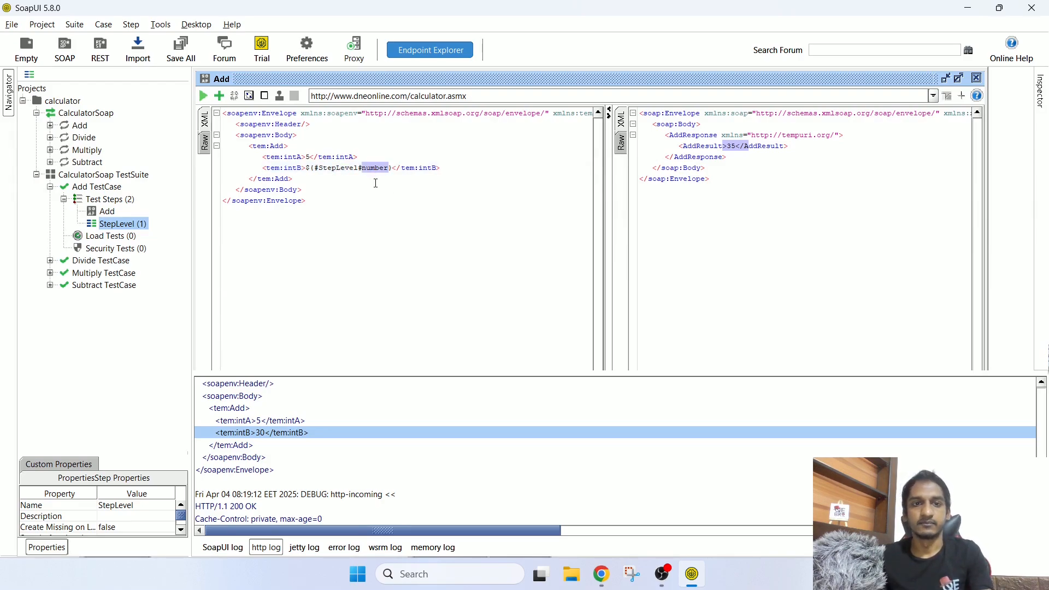
double_click(118, 224)
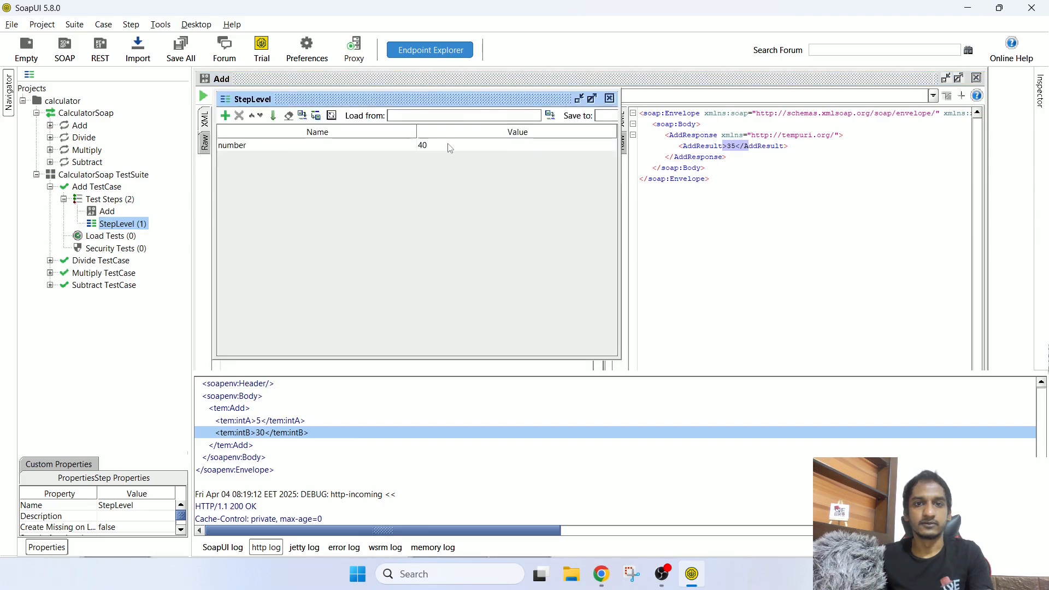
Step: Resend Add with the StepLevel reference, getting a 500 Internal Server Error response
click(610, 98)
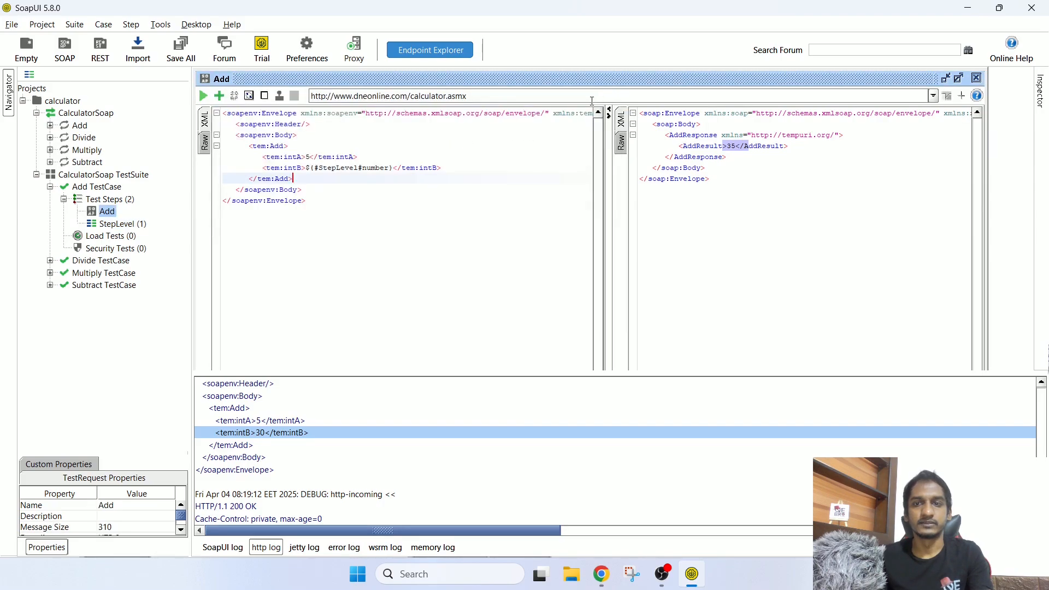
key(alt+Return)
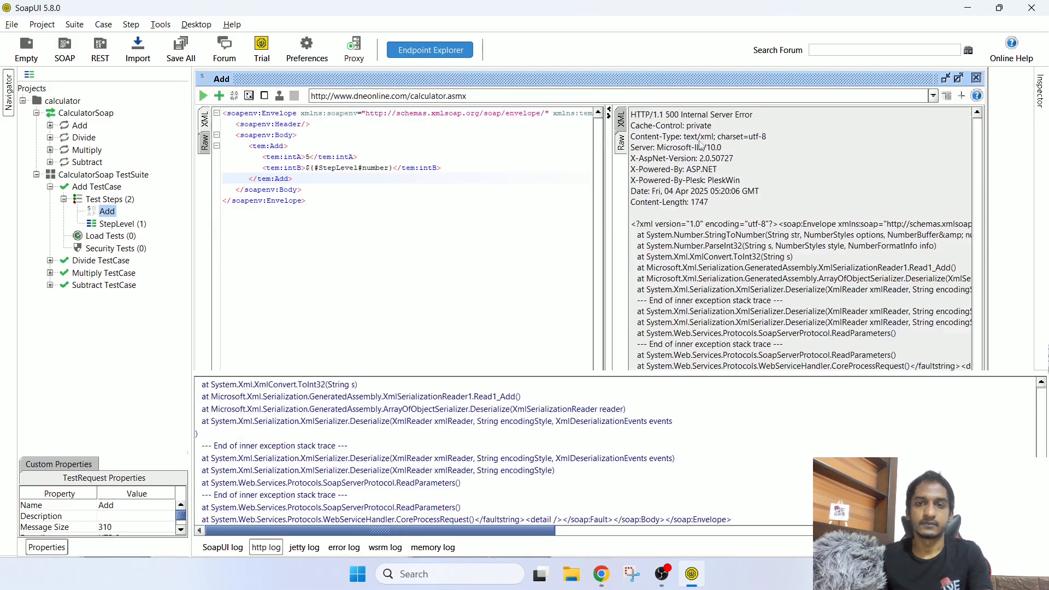
click(621, 119)
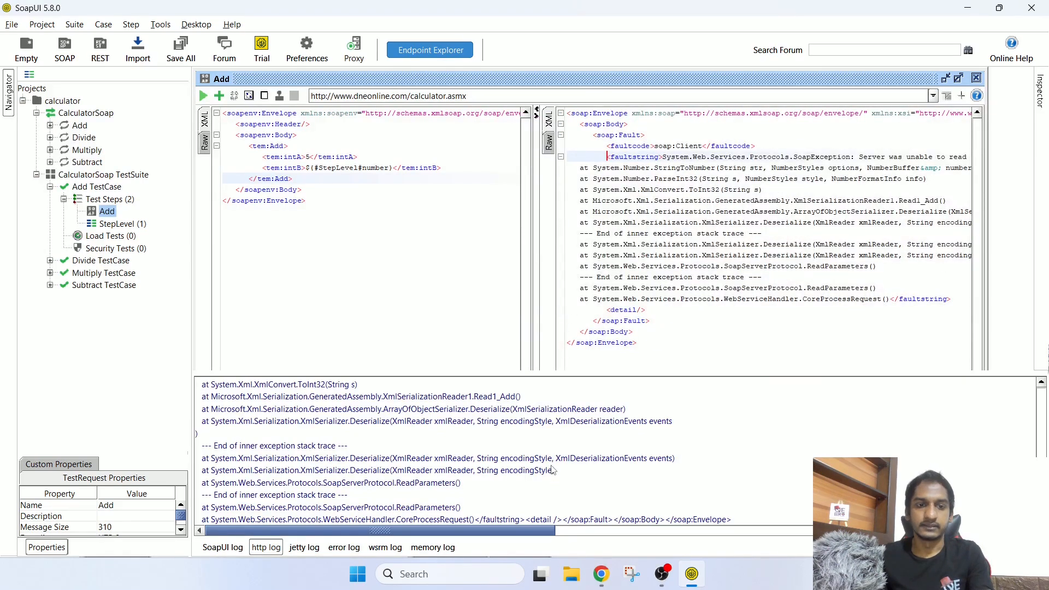
scroll(554, 469, up, 6)
scroll(471, 484, up, 2)
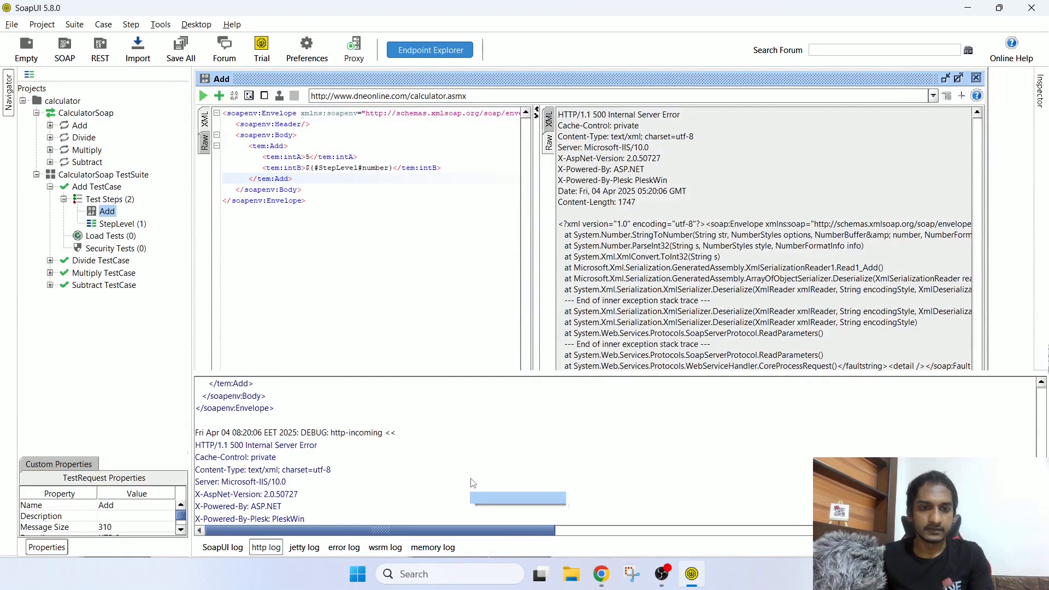
scroll(437, 481, up, 3)
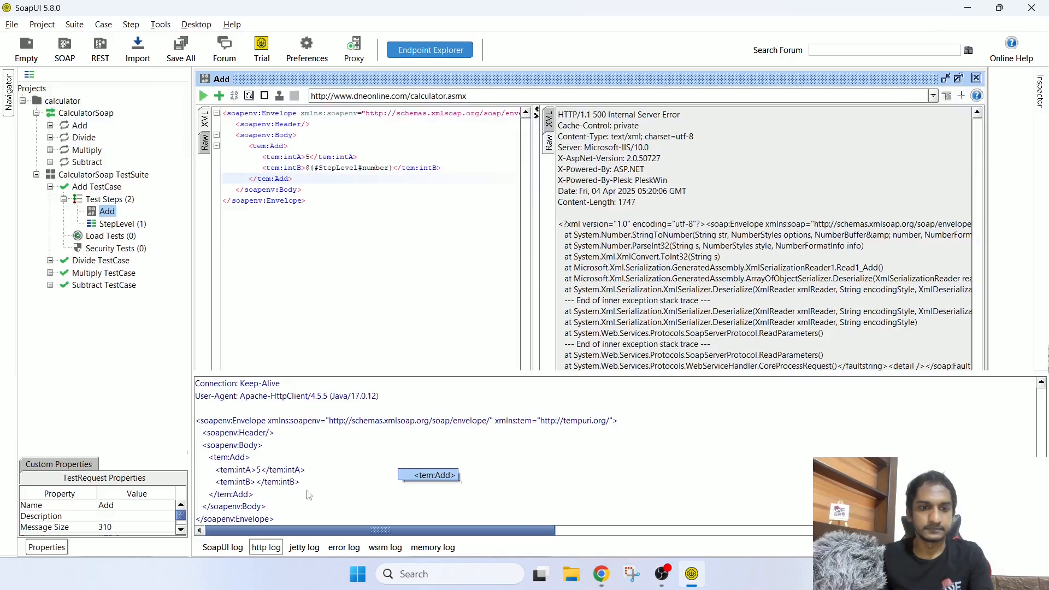
Step: Inspect the empty intB in the HTTP log and widen the request and response panes
click(254, 483)
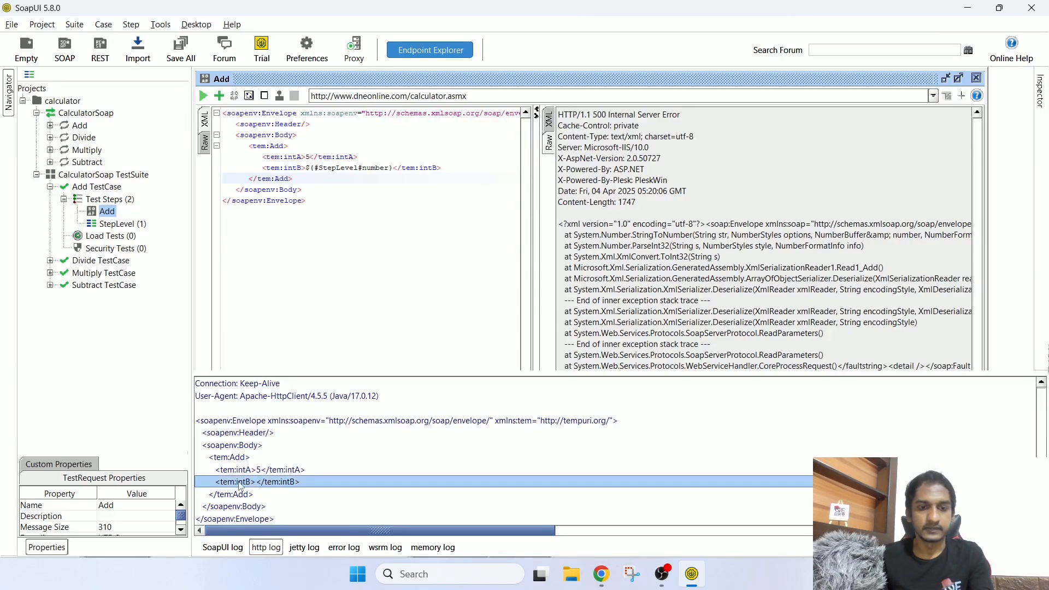
scroll(355, 488, up, 3)
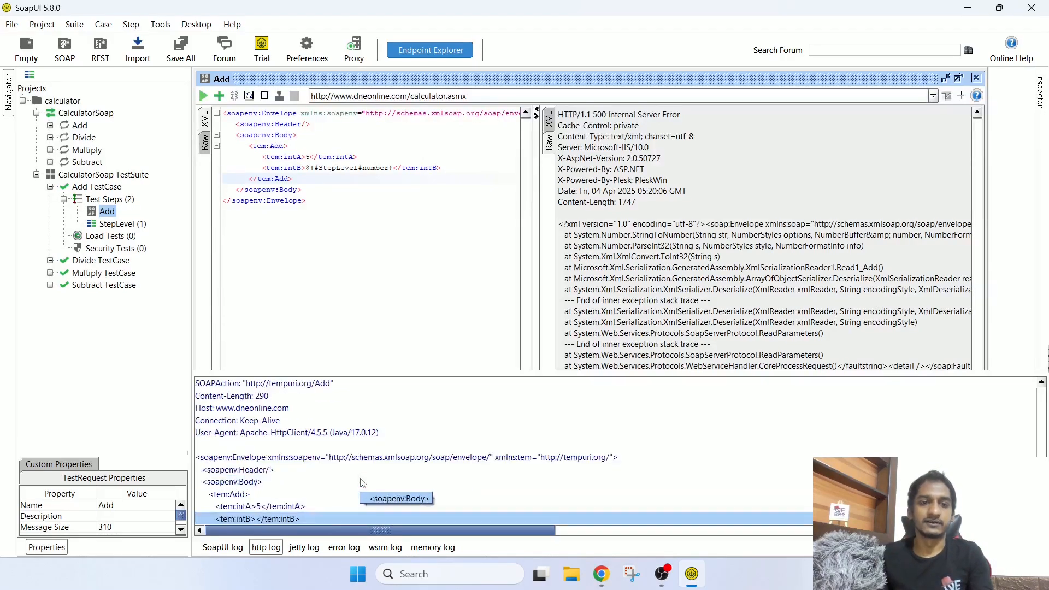
scroll(360, 487, down, 3)
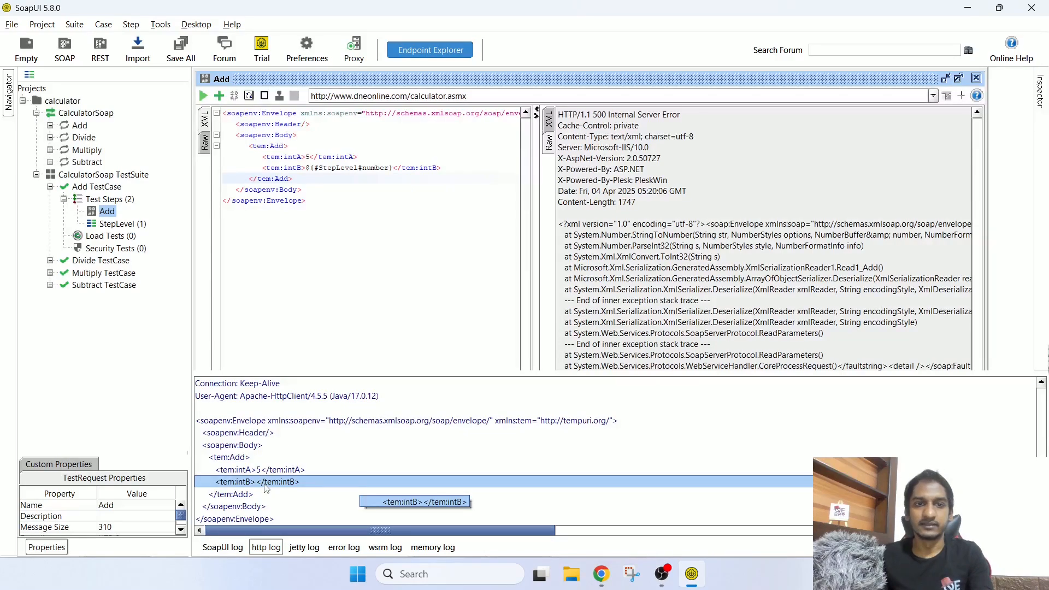
drag(302, 168, 397, 168)
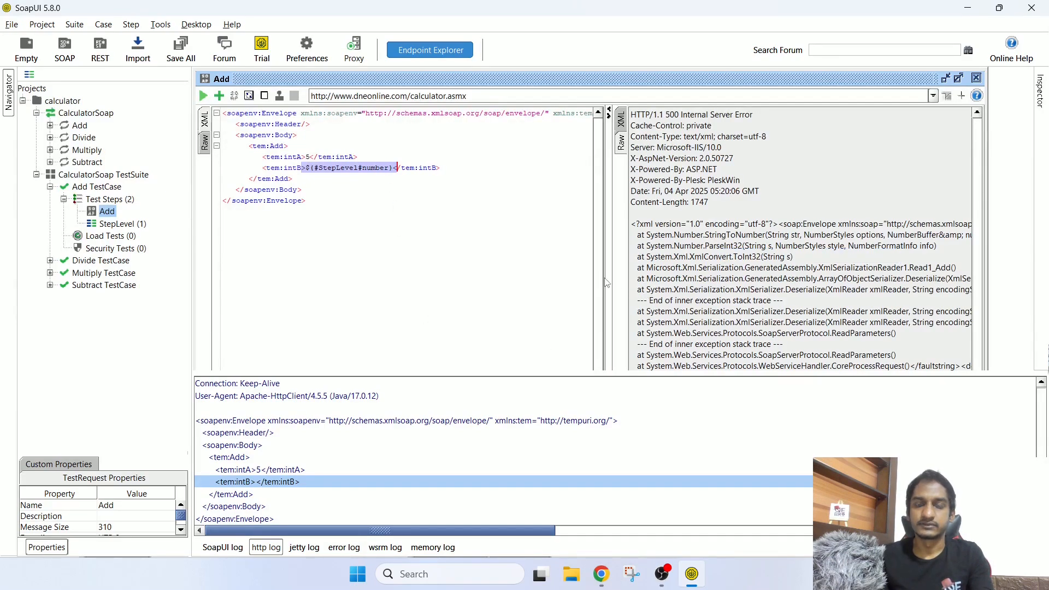
drag(606, 280, 474, 280)
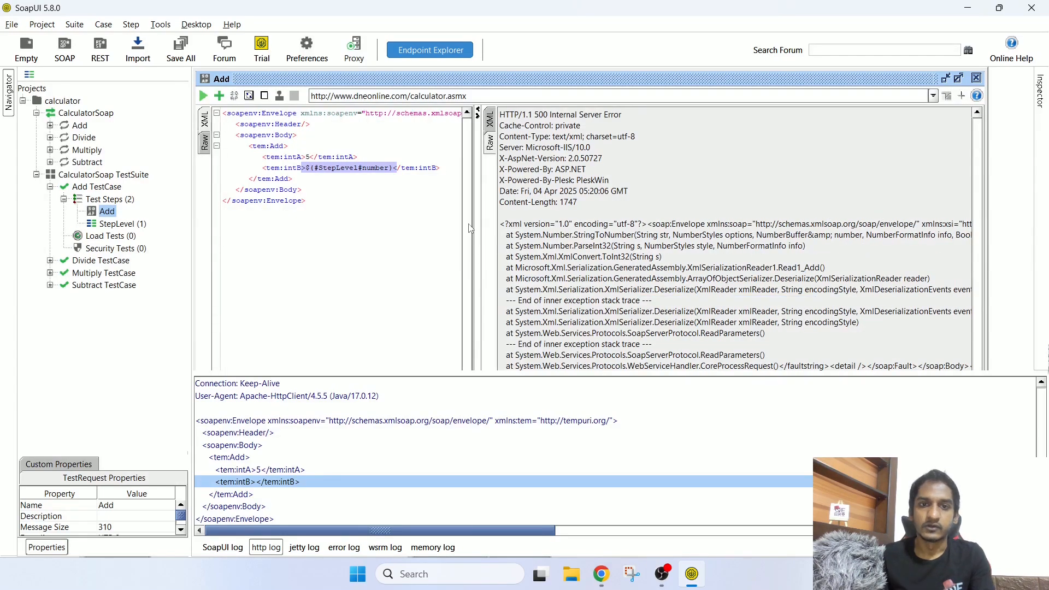
drag(475, 229, 742, 246)
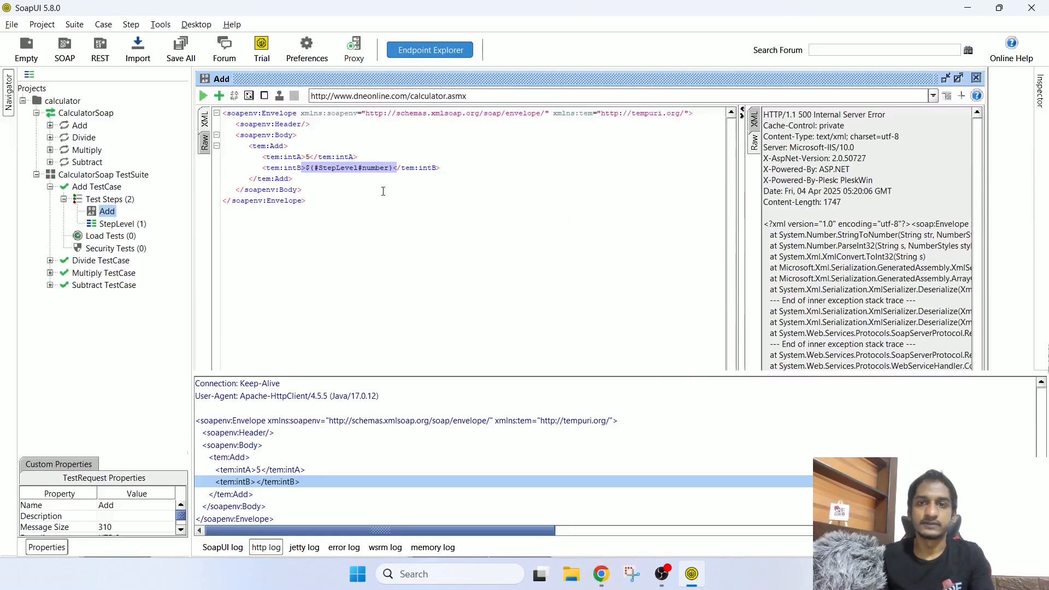
Step: Remove the # after ${ so intB reads ${StepLevel#number}
click(382, 190)
drag(319, 167, 356, 165)
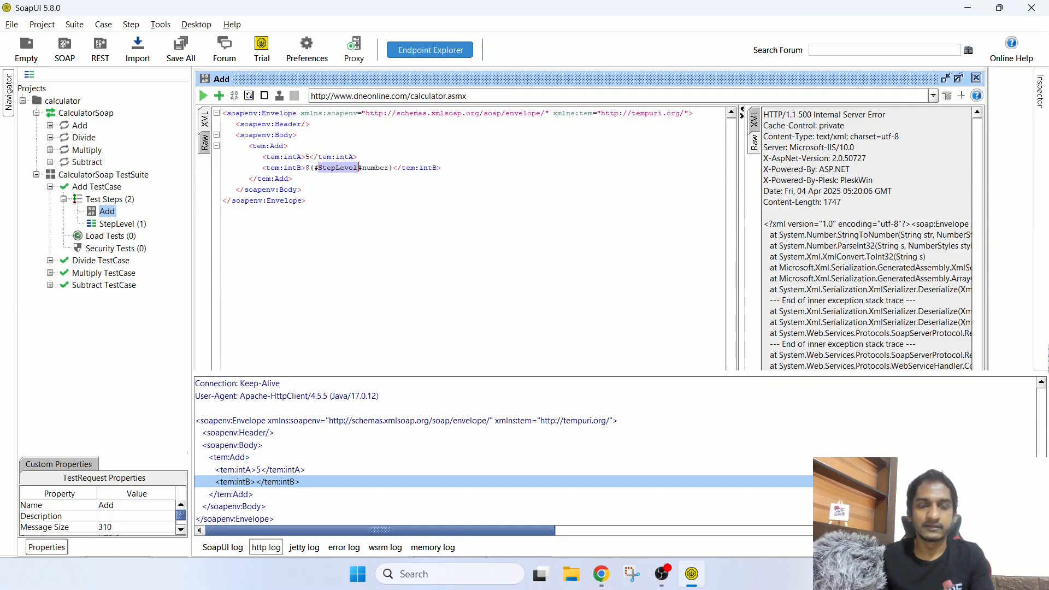
click(337, 199)
click(316, 168)
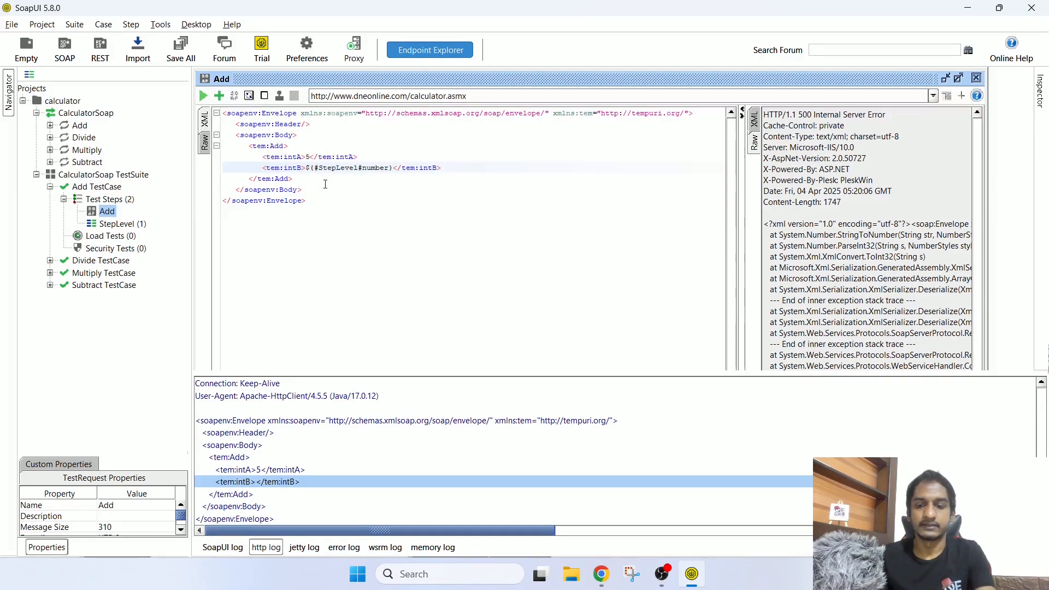
key(Delete)
double_click(328, 167)
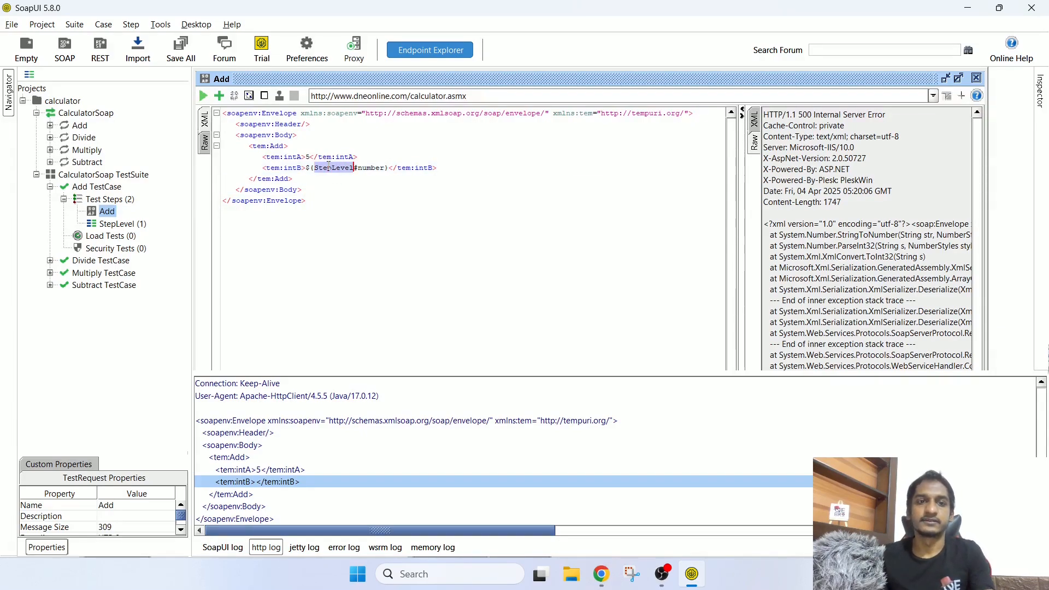
click(122, 226)
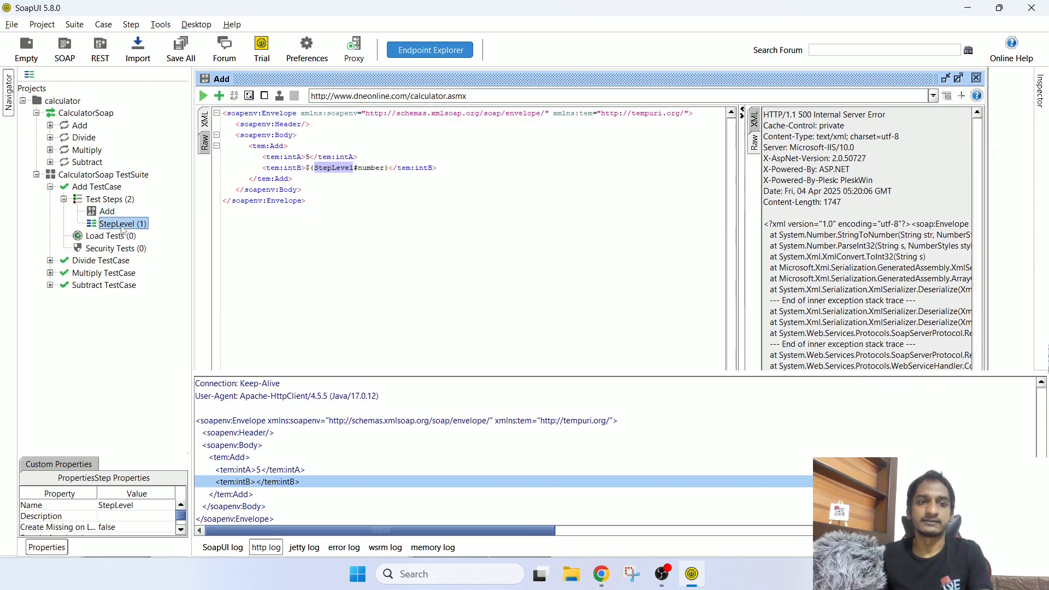
click(366, 168)
drag(350, 168, 356, 168)
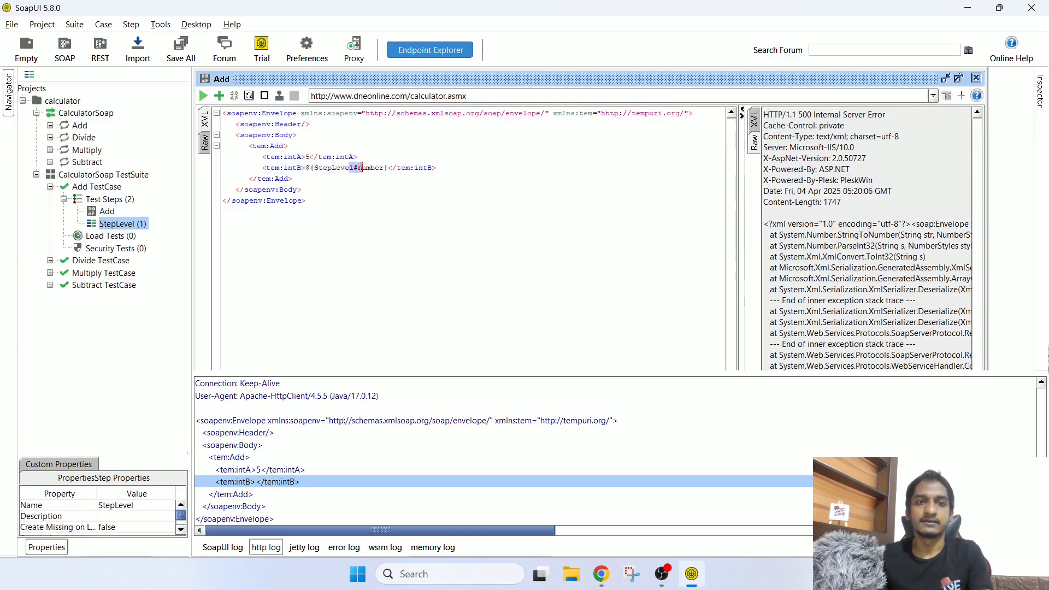
double_click(370, 168)
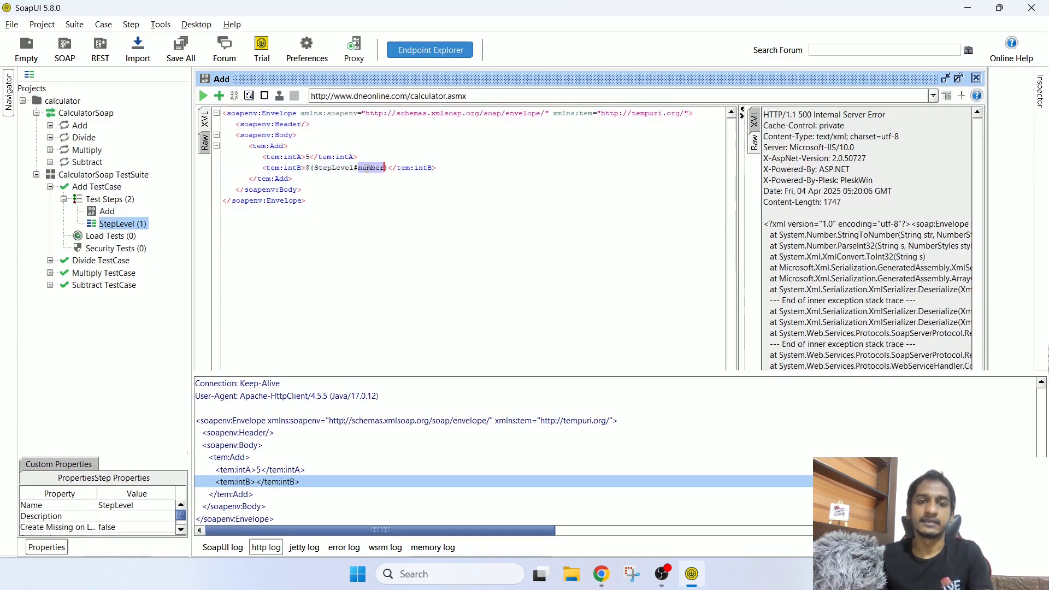
Step: Resend Add and confirm the XML response shows AddResult 45
click(203, 95)
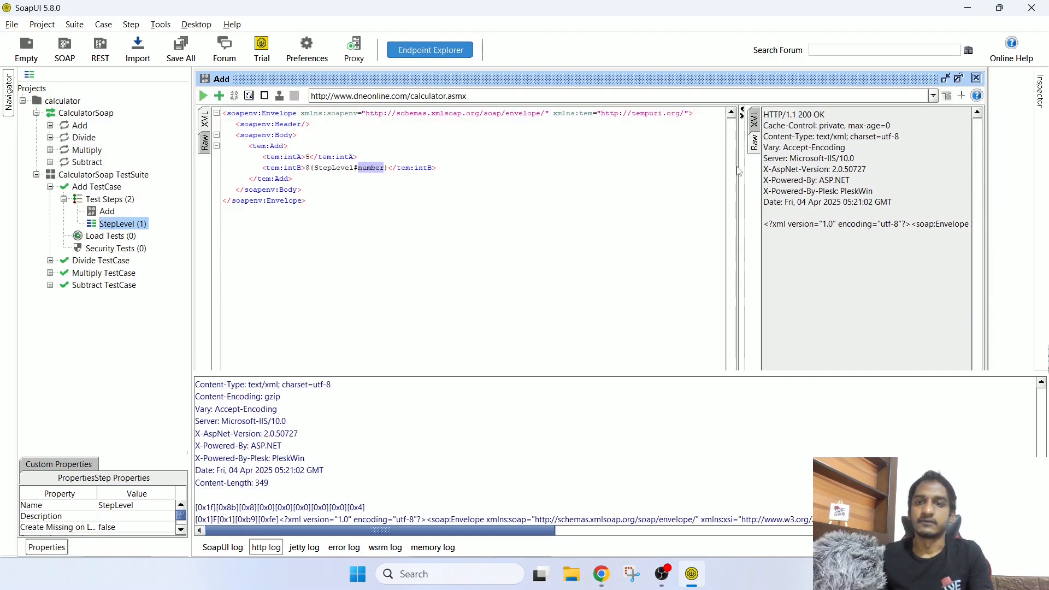
drag(741, 167, 563, 162)
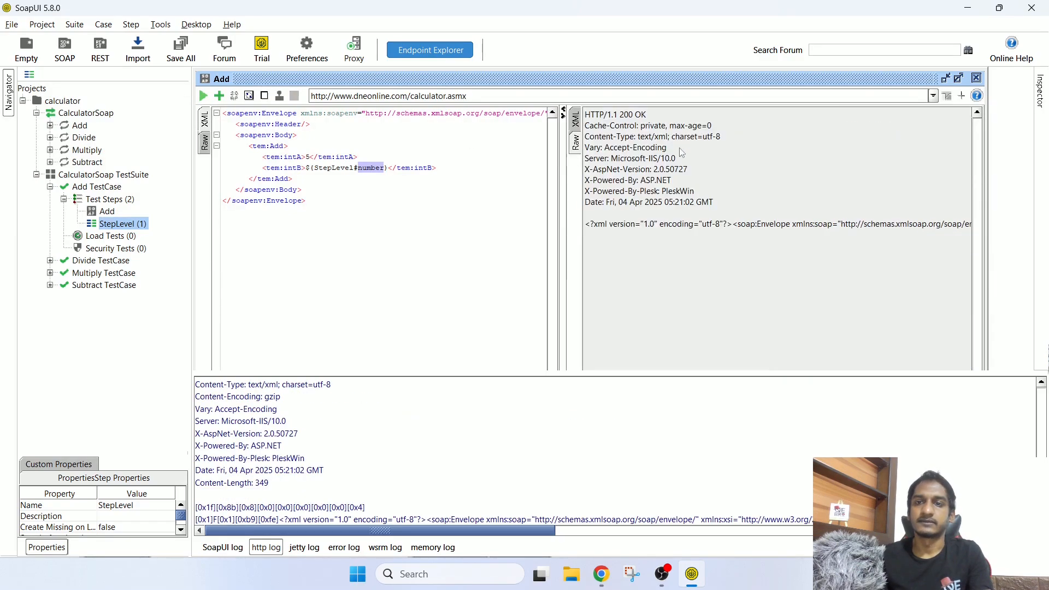
click(576, 119)
drag(651, 146, 743, 146)
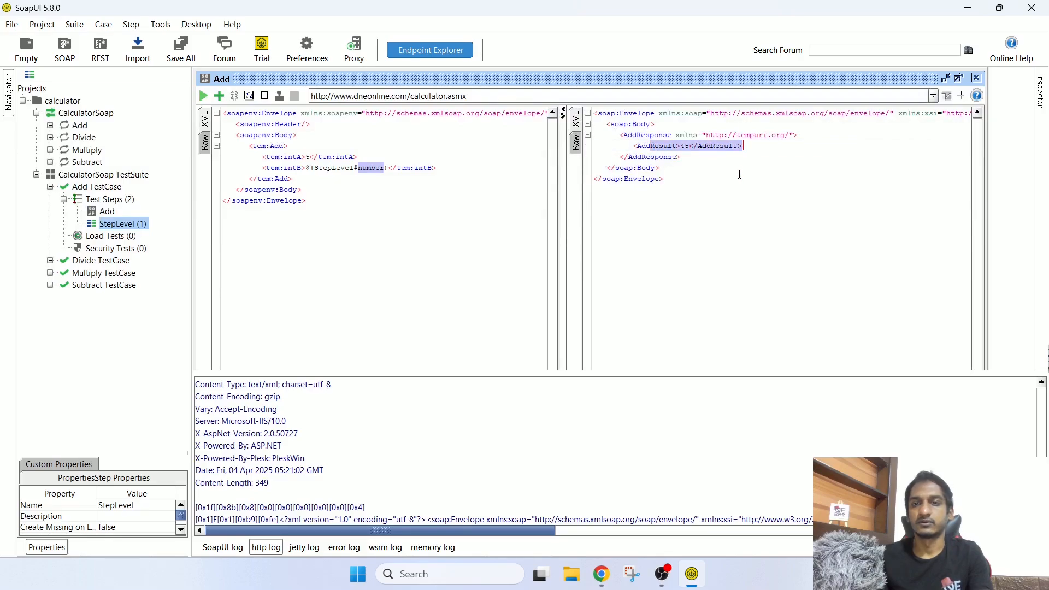
click(373, 208)
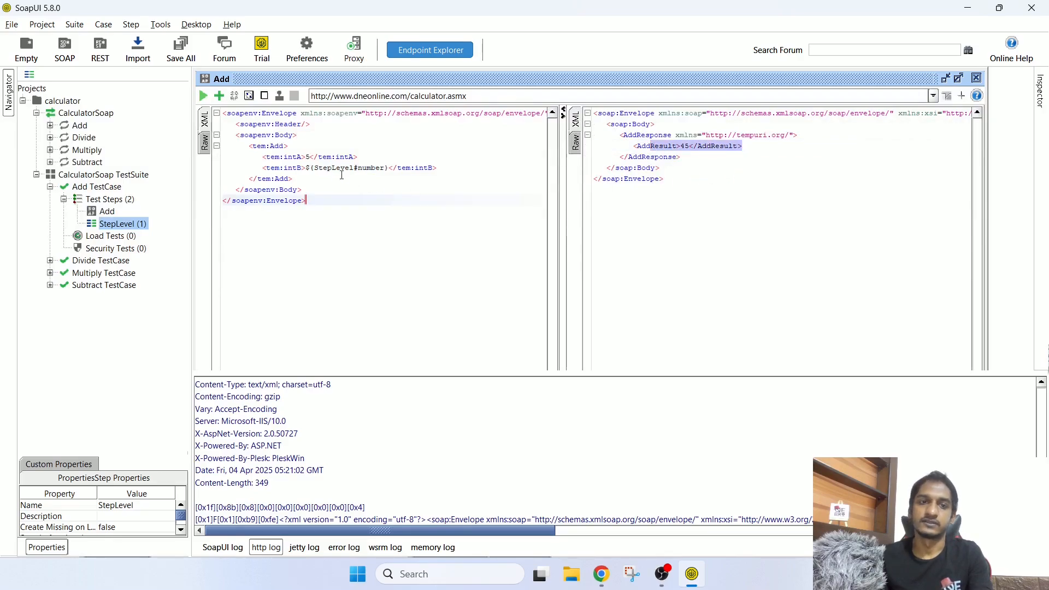
click(315, 167)
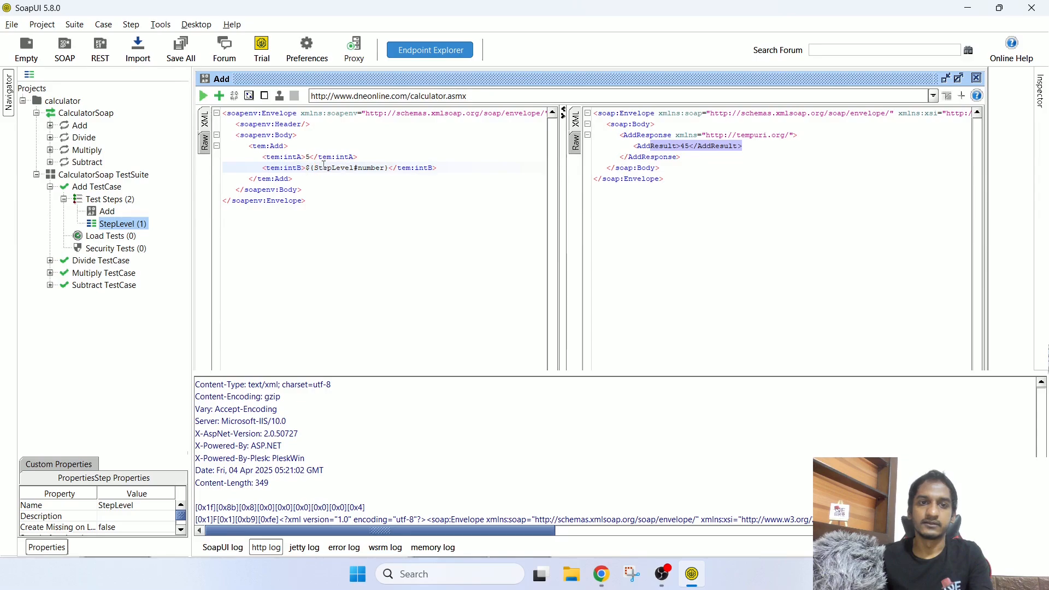
click(411, 206)
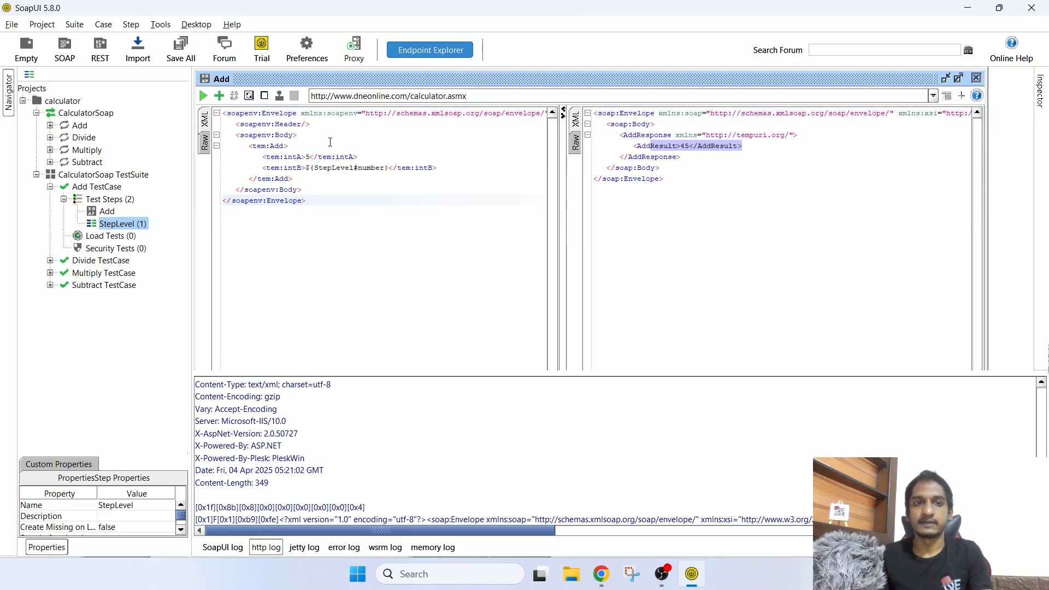
drag(297, 139, 405, 229)
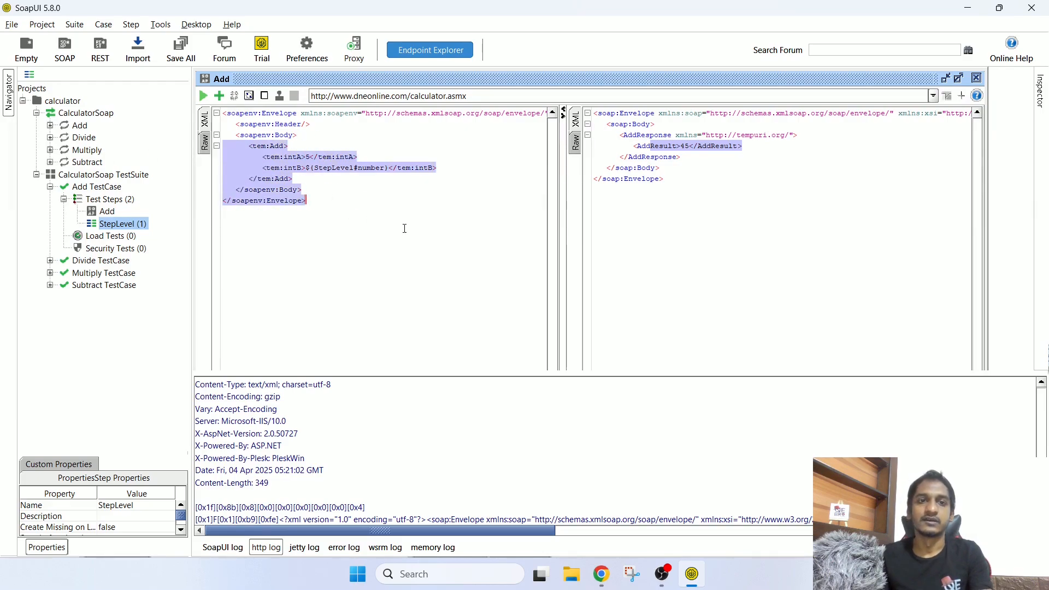
click(446, 249)
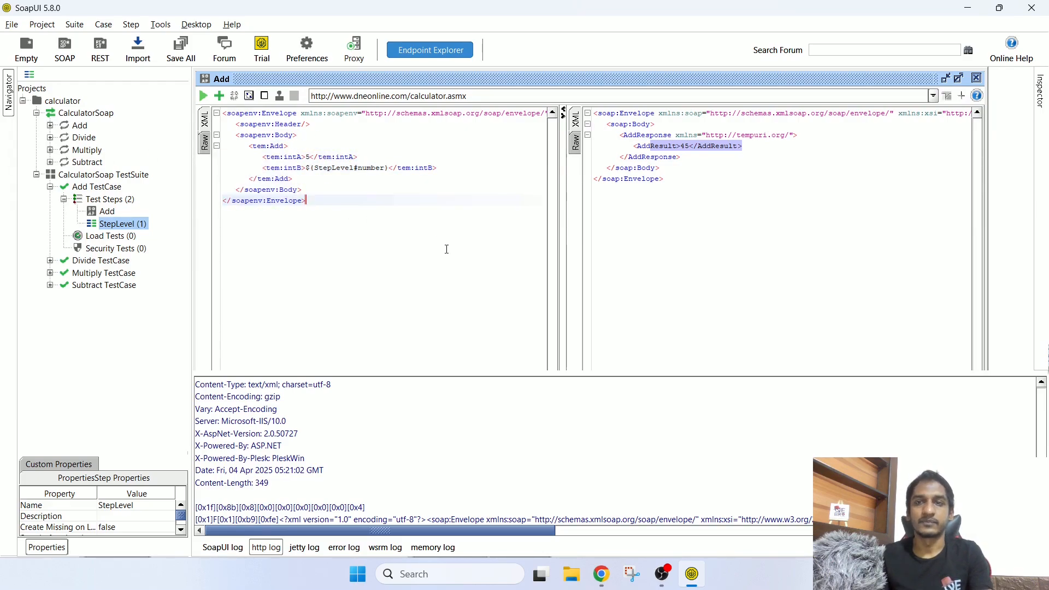
Step: Close the Add request editor window
click(978, 78)
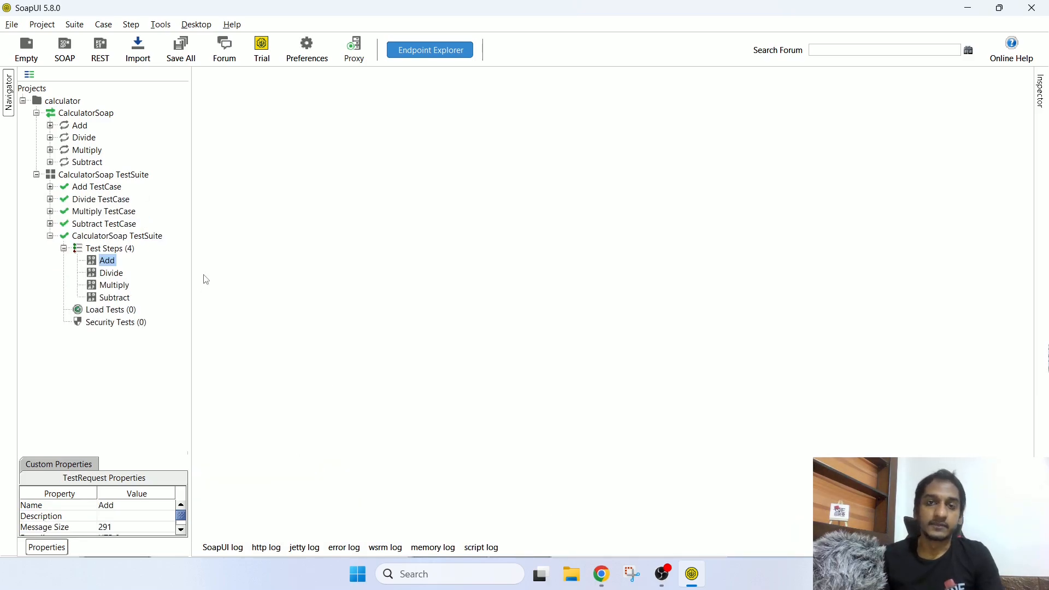
click(109, 264)
click(110, 275)
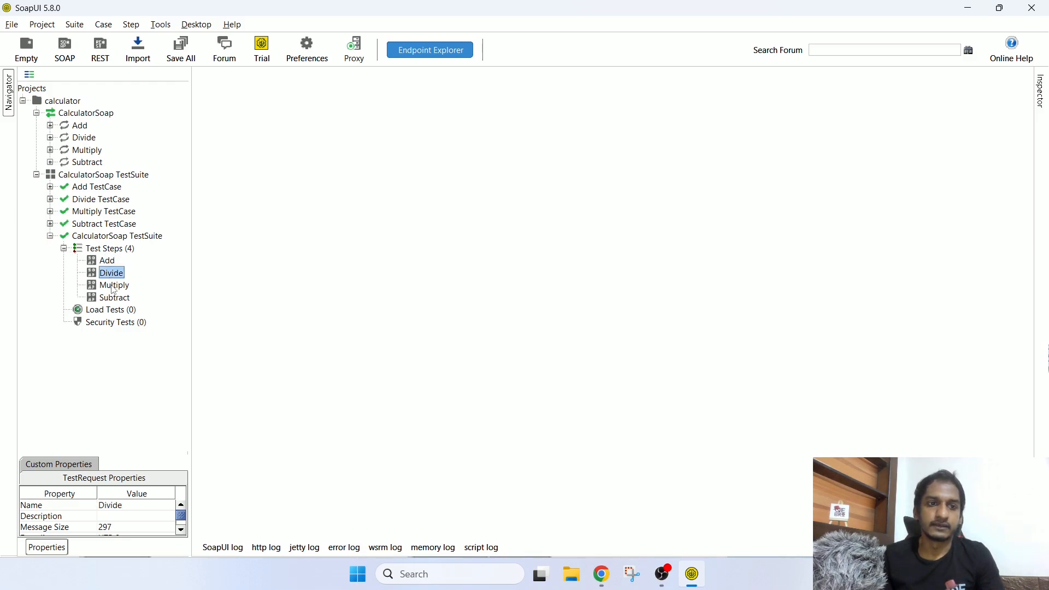
click(111, 286)
click(110, 262)
key(Down)
key(Down)
key(Down)
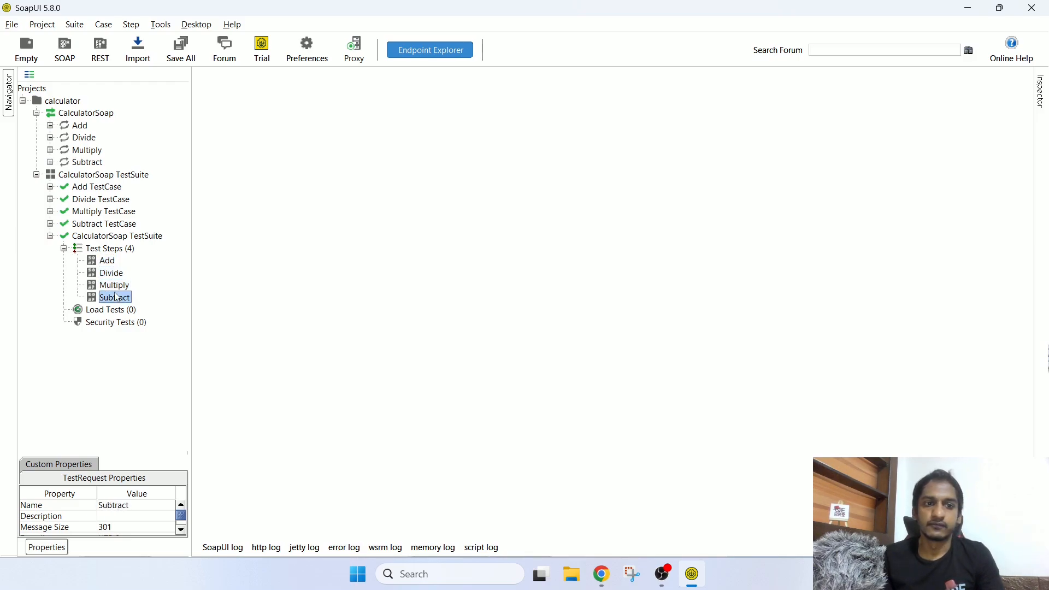
click(104, 263)
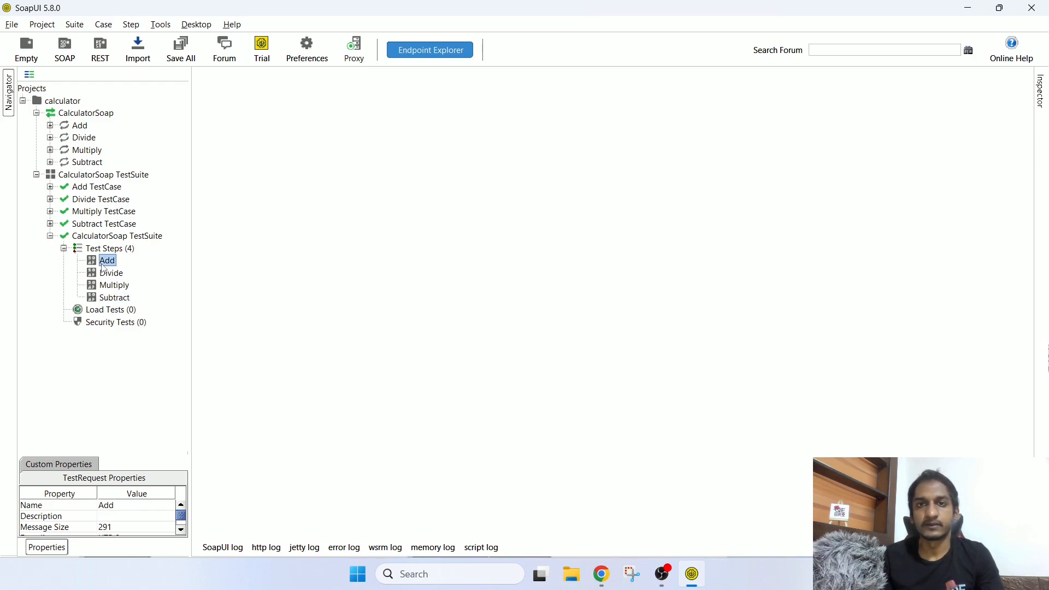
click(109, 277)
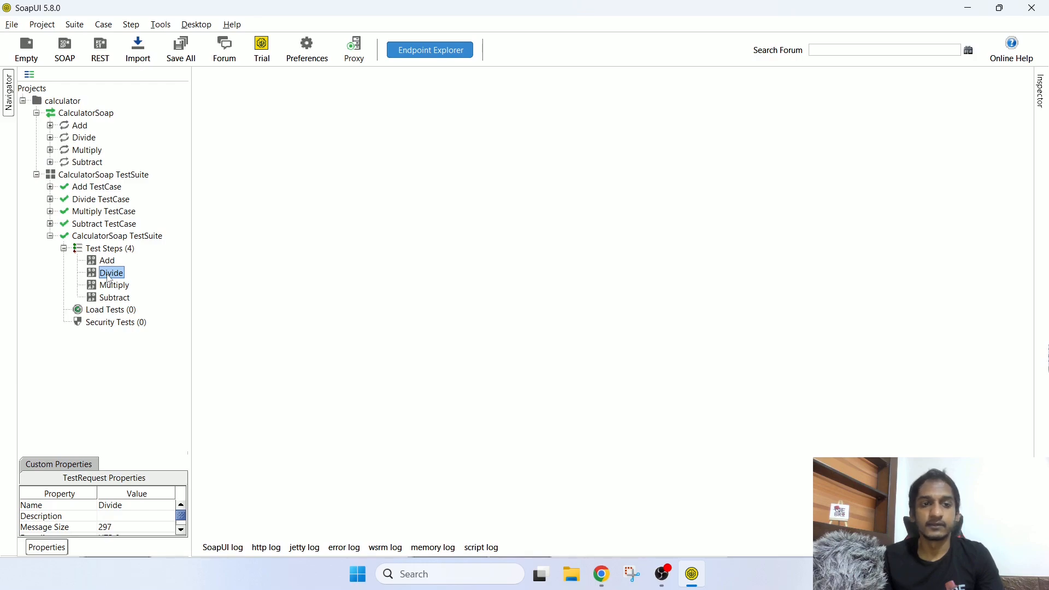
click(110, 259)
click(120, 250)
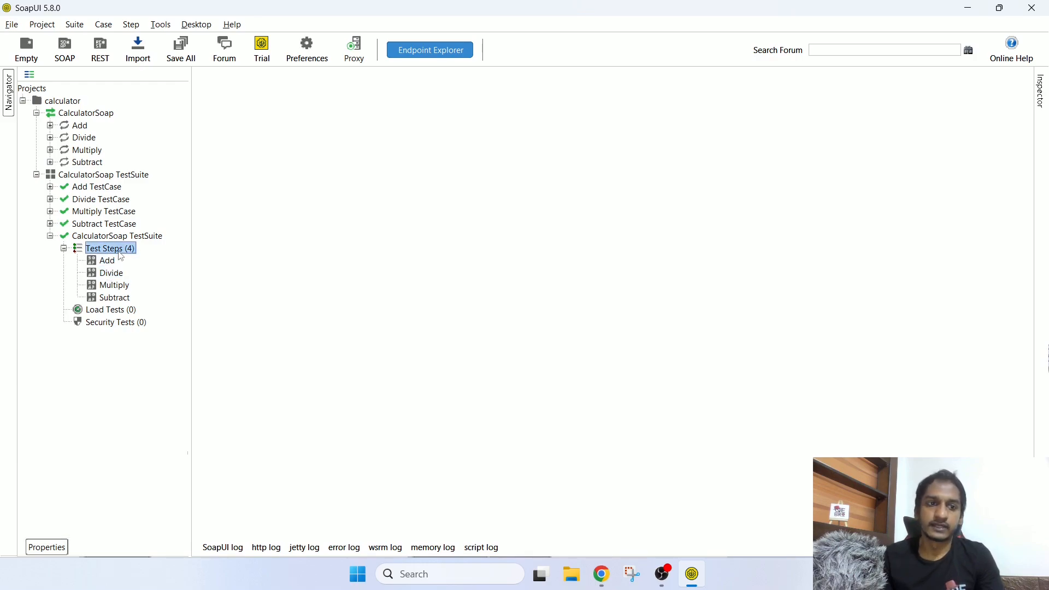
Step: Add a Property Transfer step named dynamicProperty to the test case's four steps
right_click(121, 256)
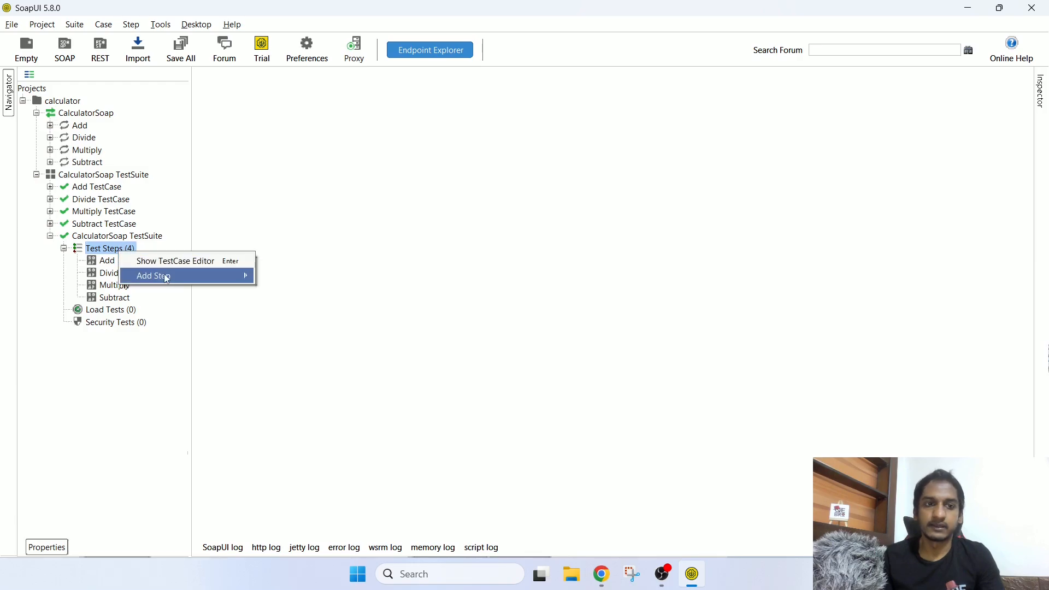
mouse_move(166, 275)
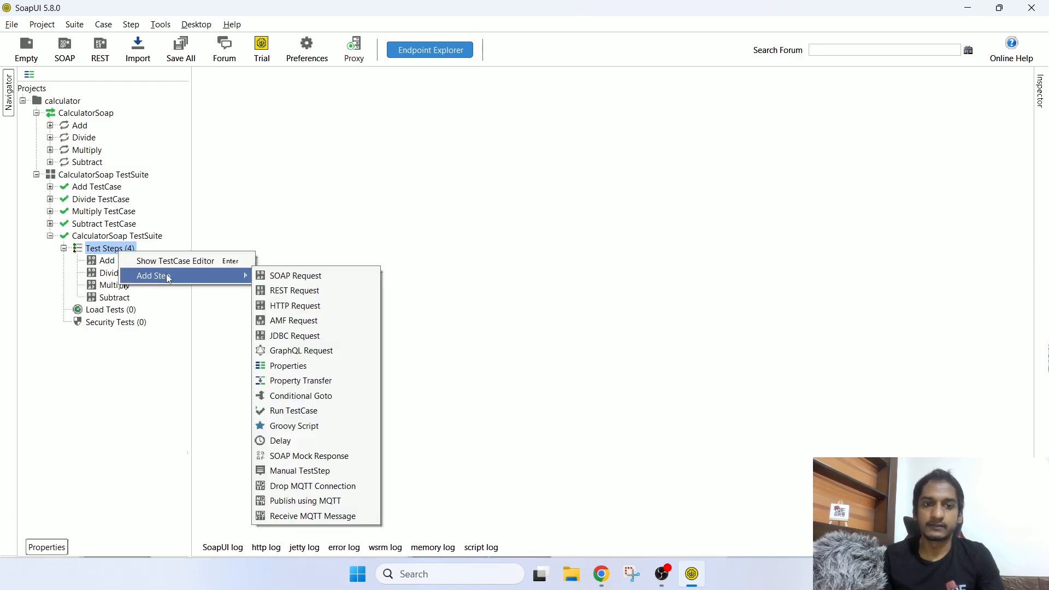
click(314, 383)
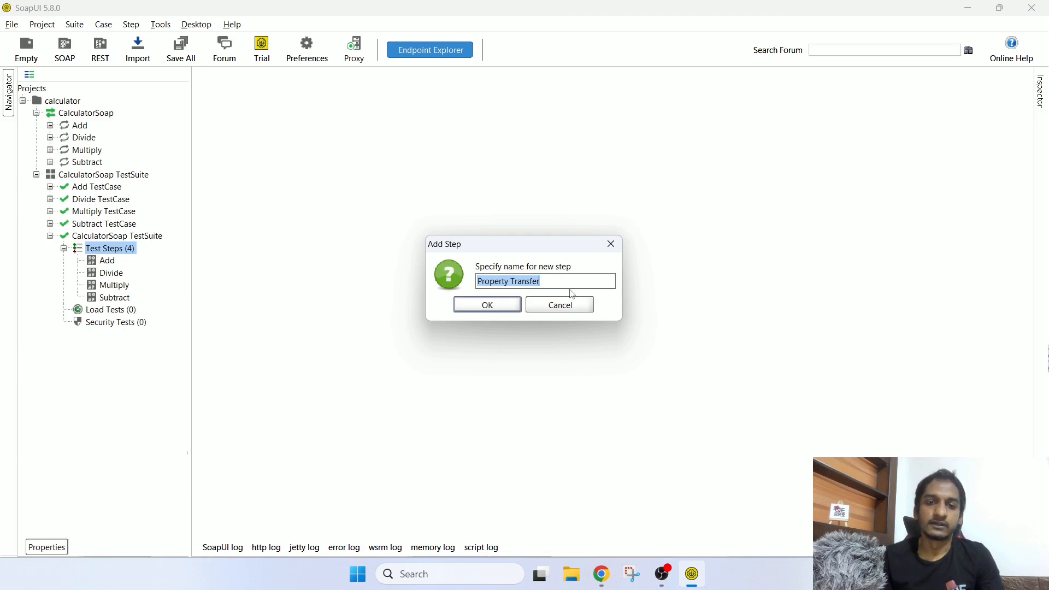
text(dynam)
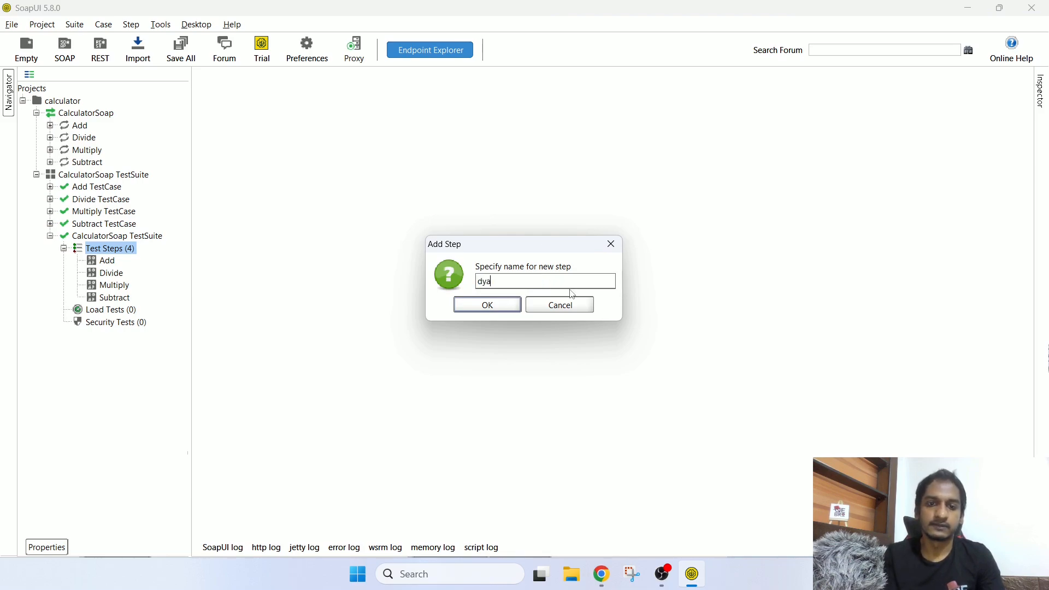
text(icPro)
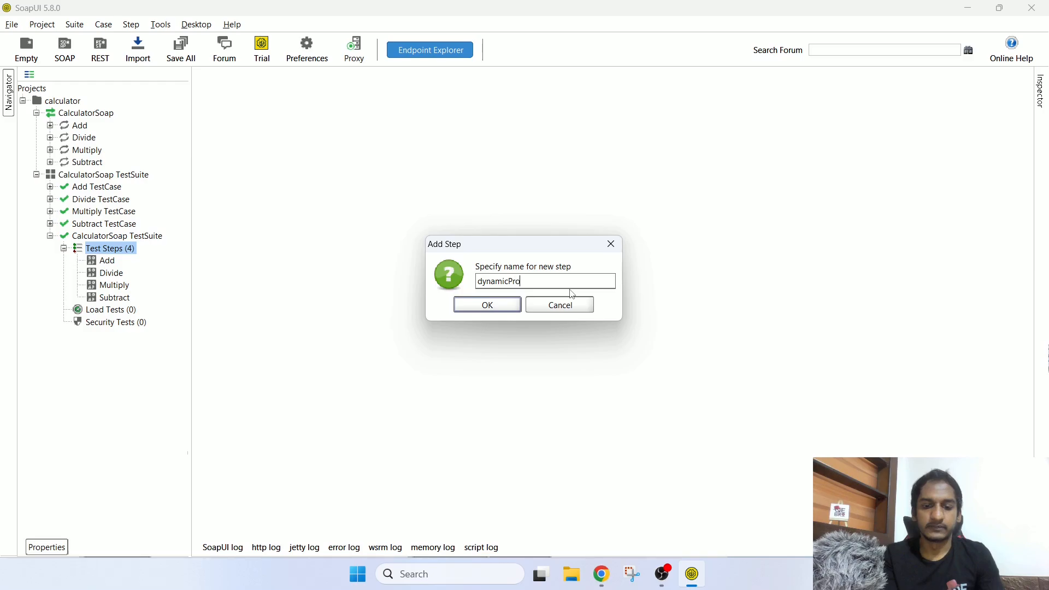
text(perty)
key(Return)
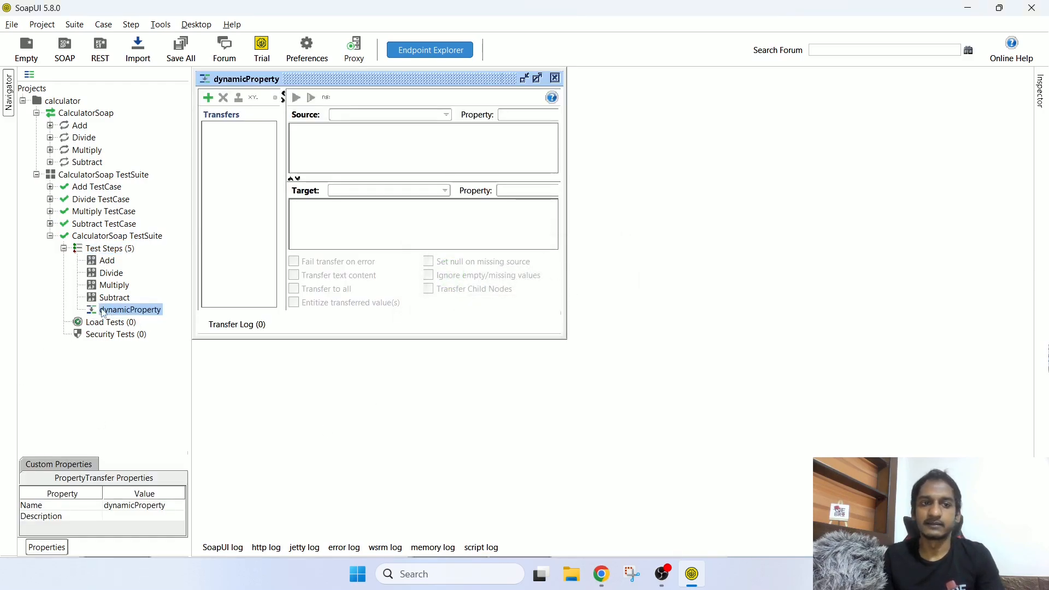
Step: Maximize the dynamicProperty editor and add a new transfer named 'value'
click(537, 78)
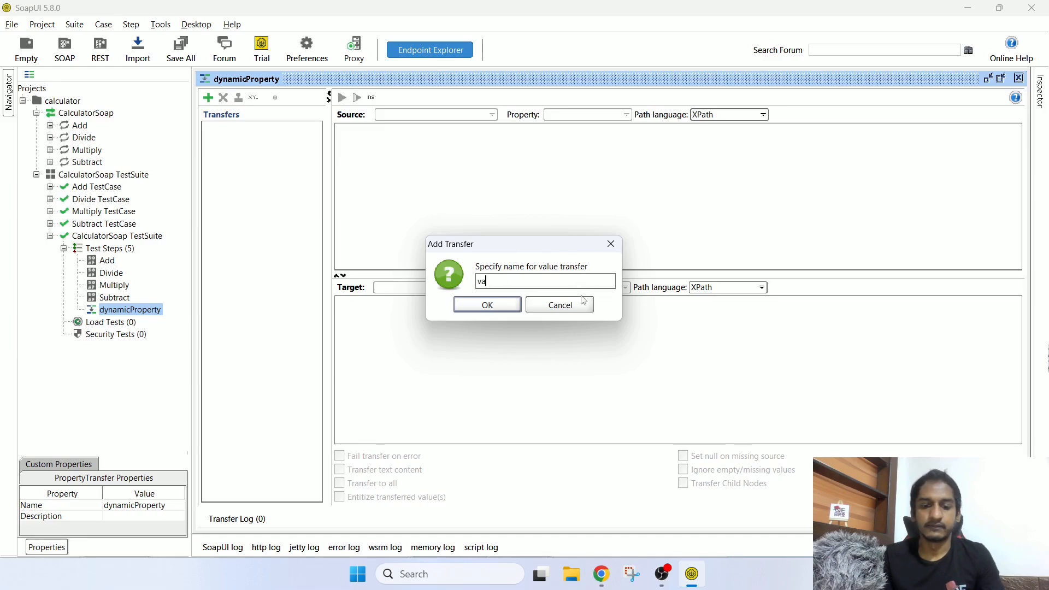
text(lue)
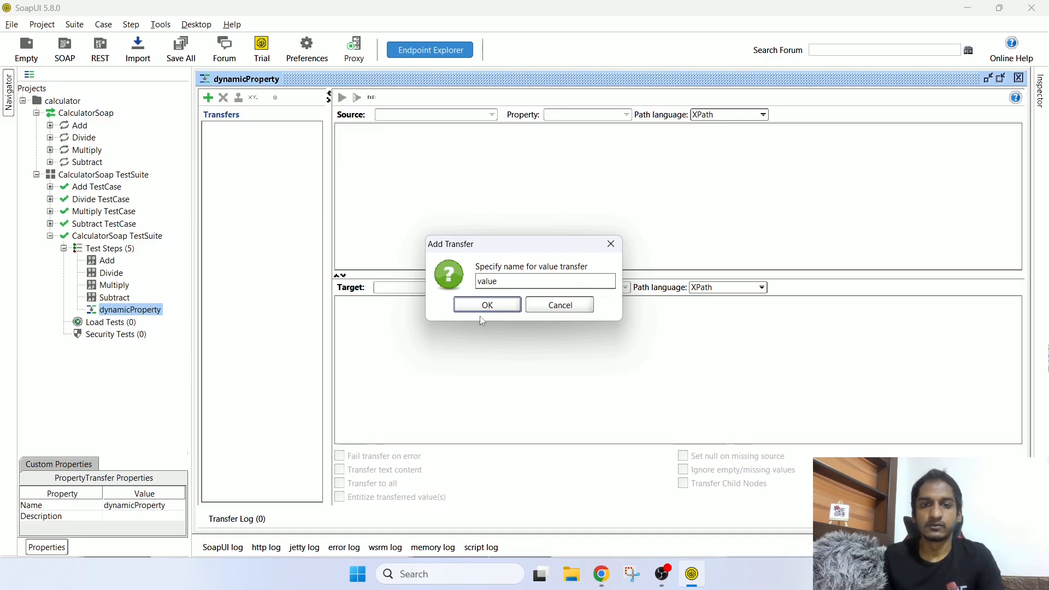
click(484, 305)
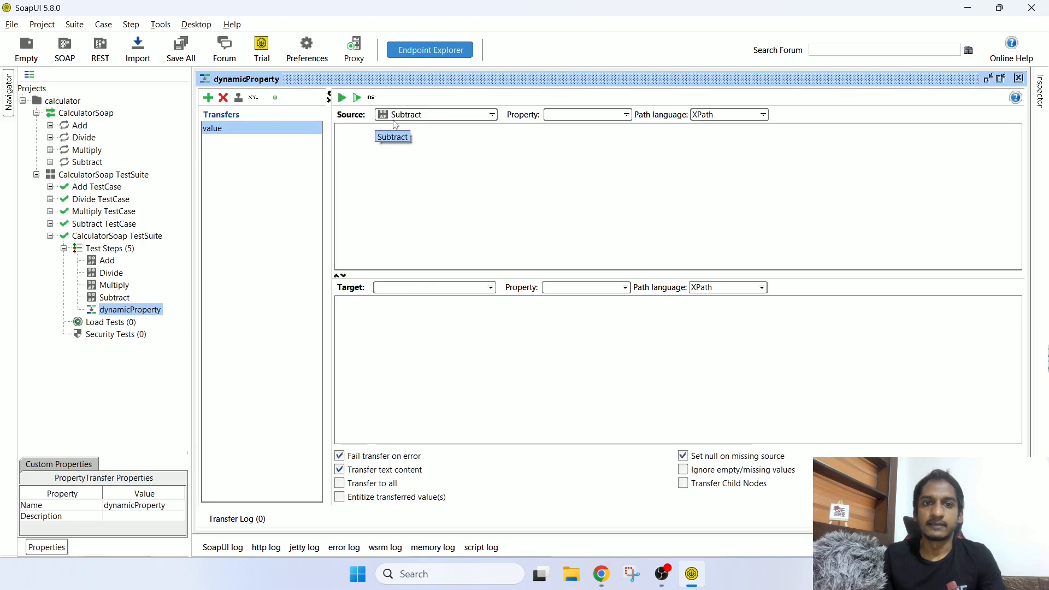
Step: Review the Target and Source step choices, then select the Add test step
click(412, 288)
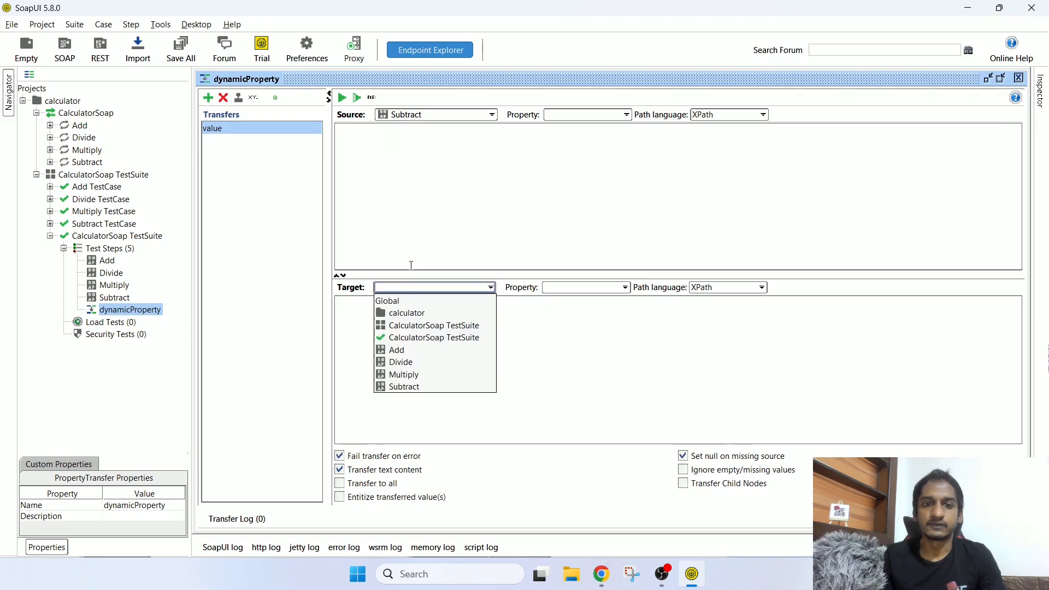
click(410, 116)
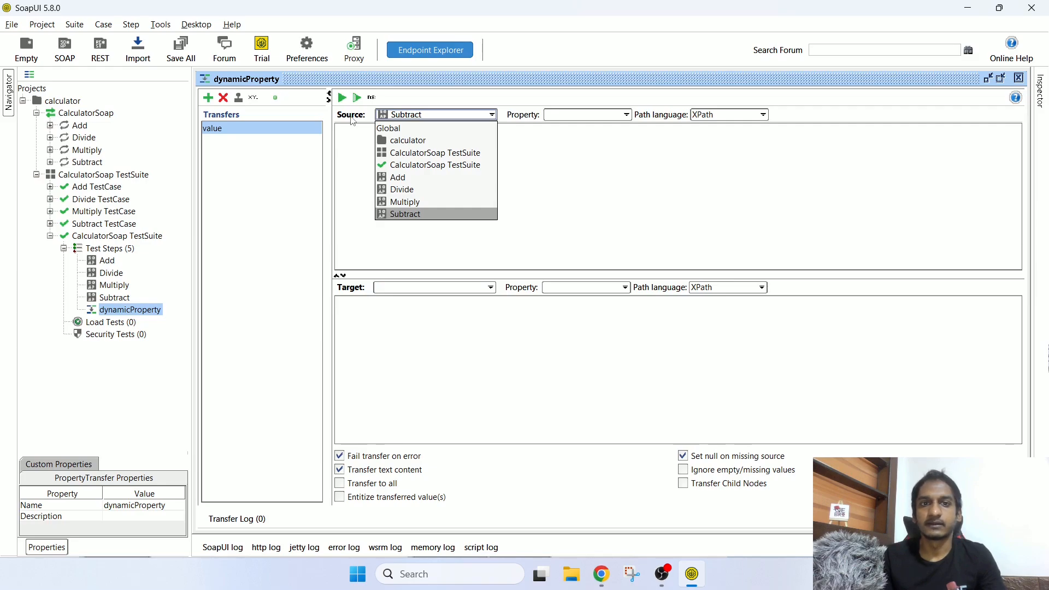
click(108, 262)
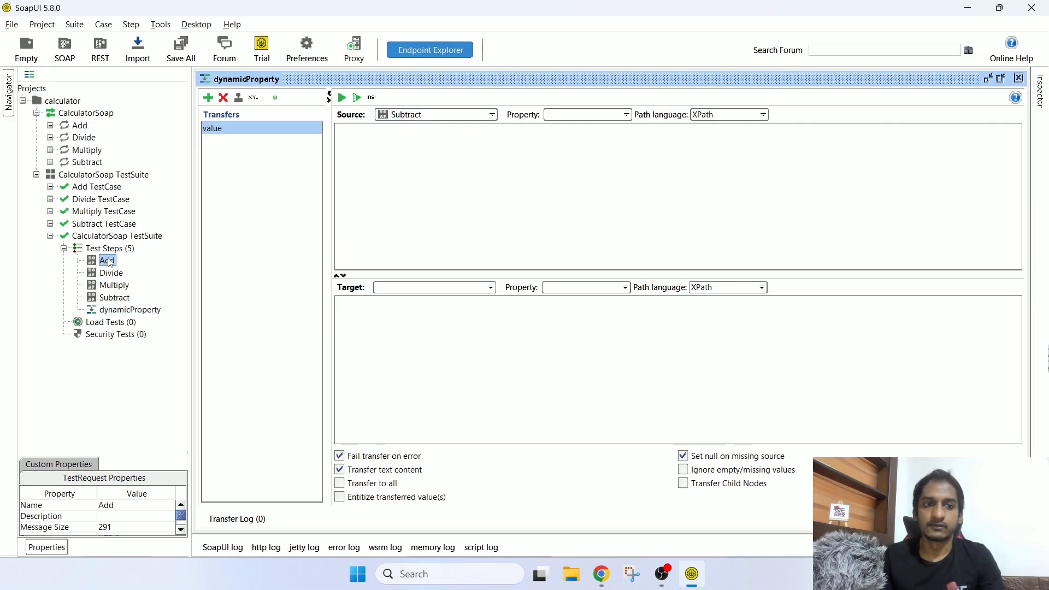
Step: In the Add request, set intA to 10 and intB to 20
double_click(107, 261)
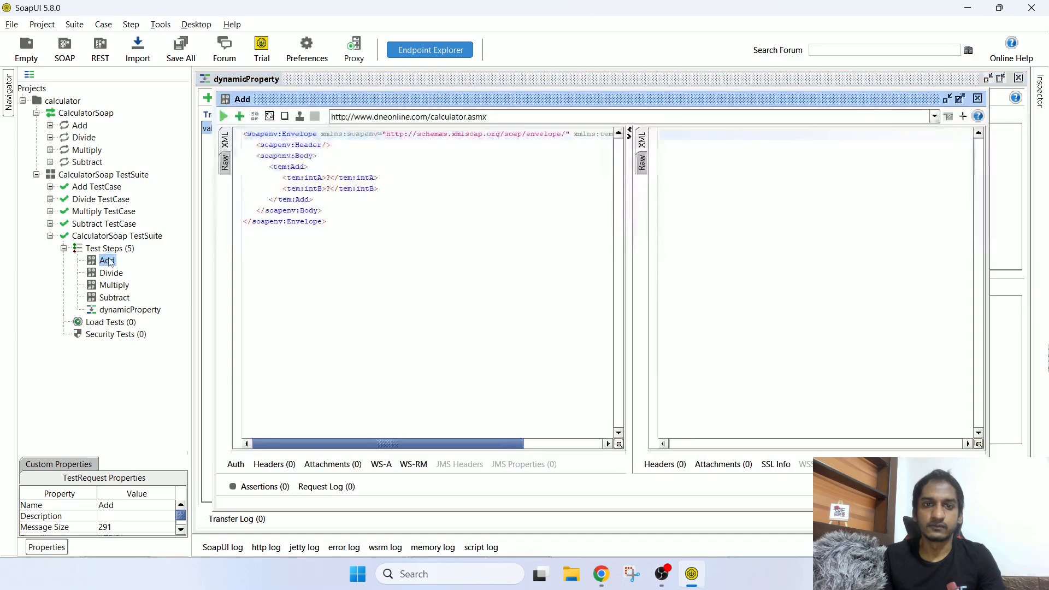
double_click(329, 177)
text(10)
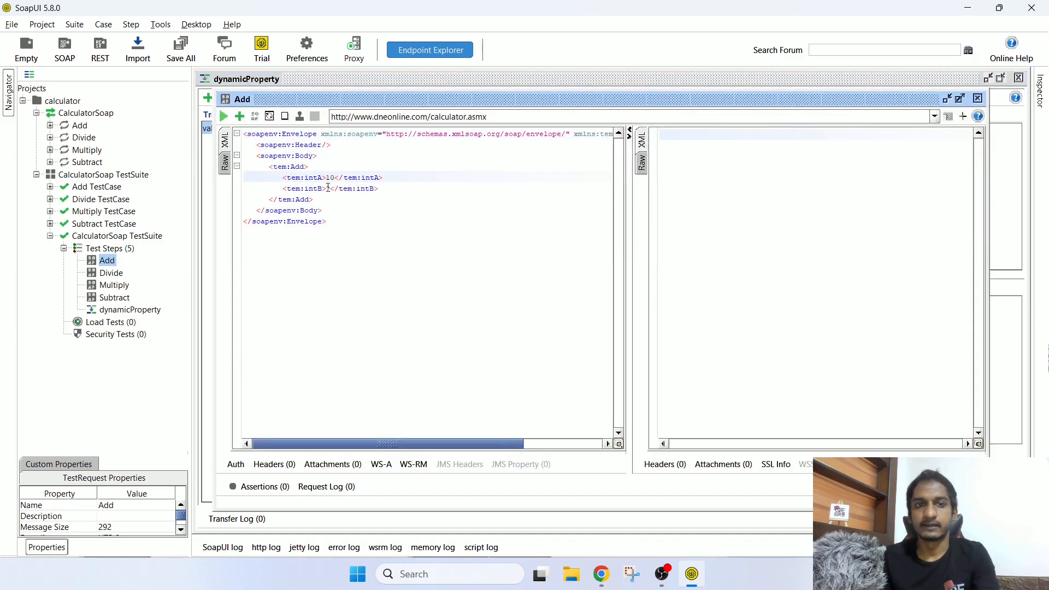
double_click(329, 189)
text(20)
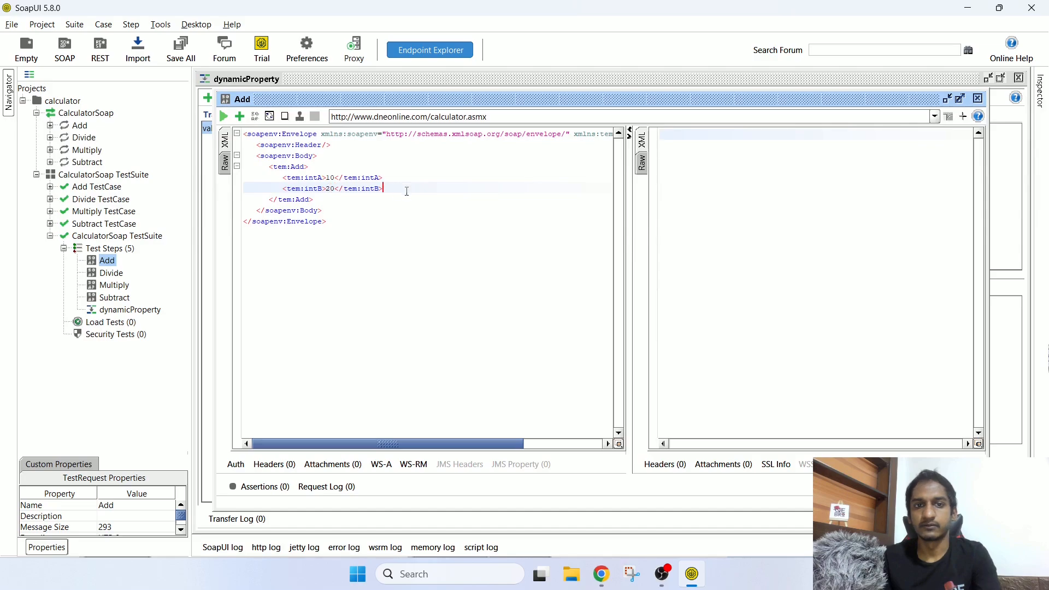
Step: Run the Add request, view the XML AddResult of 30, and reopen dynamicProperty
click(224, 116)
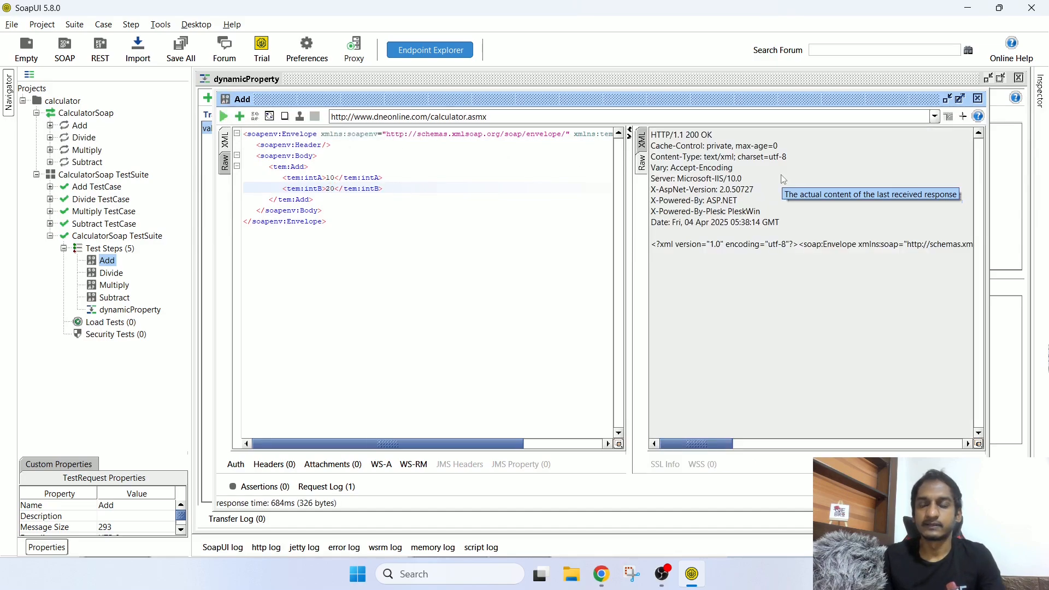
click(641, 140)
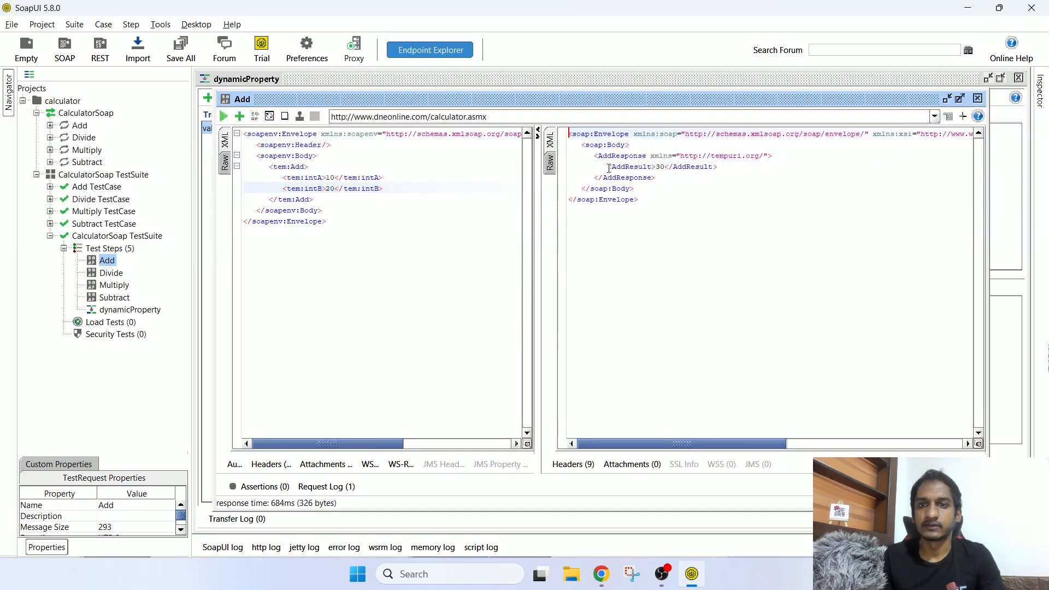
drag(610, 168, 726, 168)
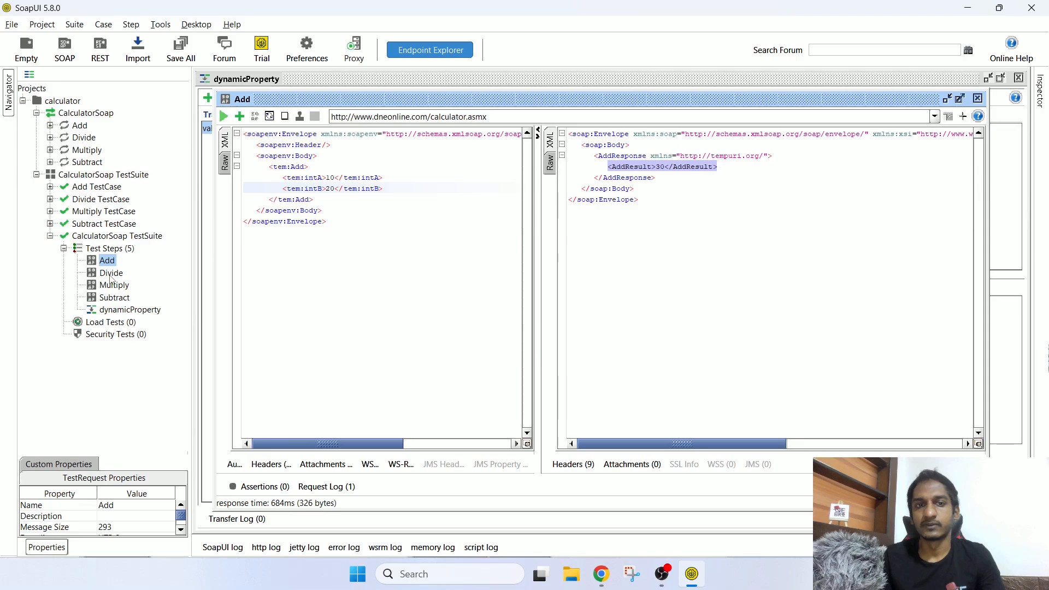
double_click(121, 310)
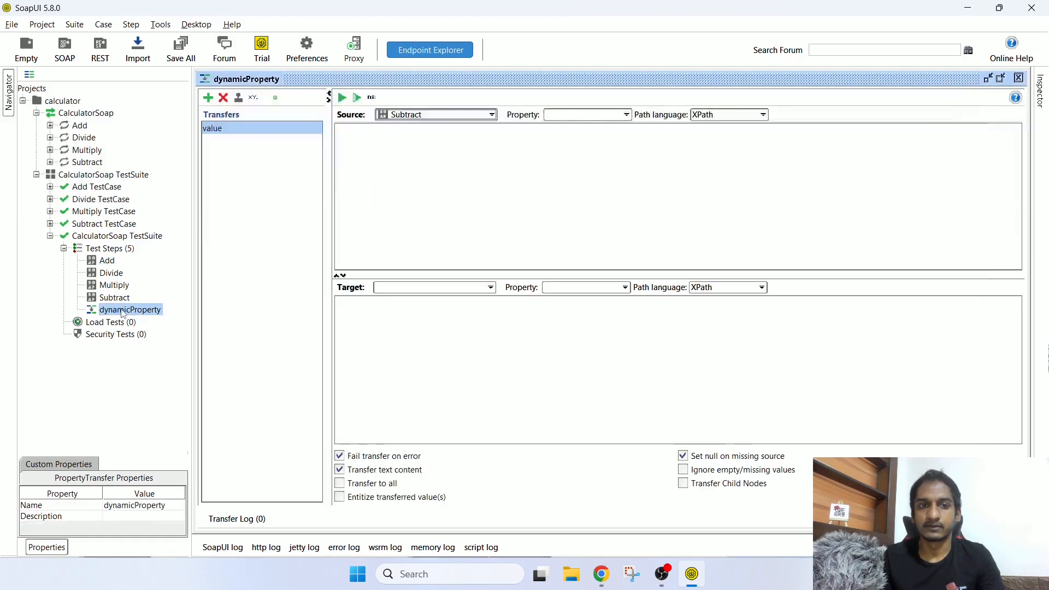
Step: Set the transfer source to the Add step's Response, keeping XPath as the path language
click(450, 114)
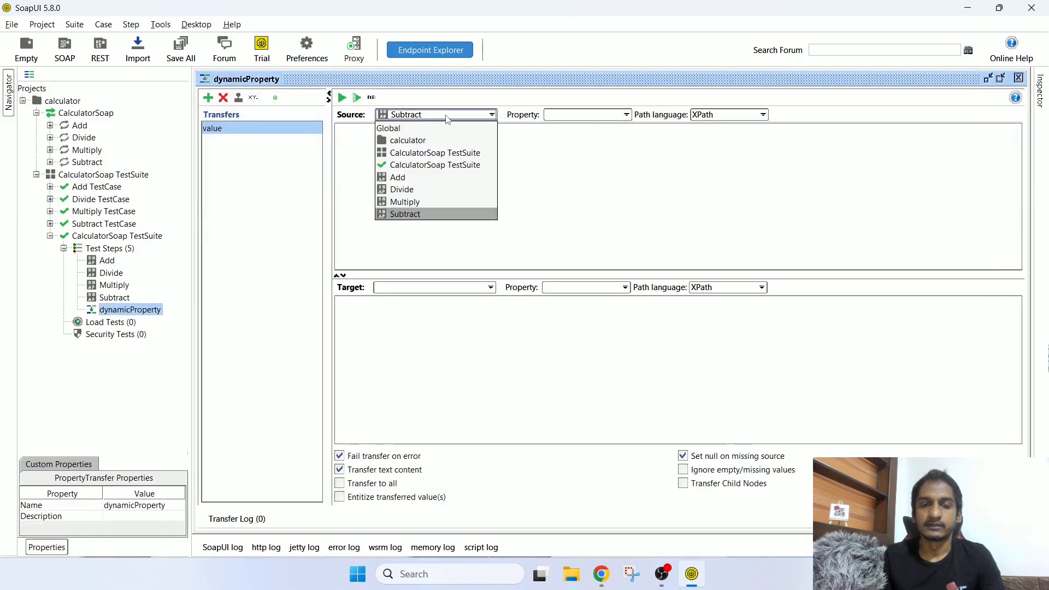
click(407, 181)
click(585, 114)
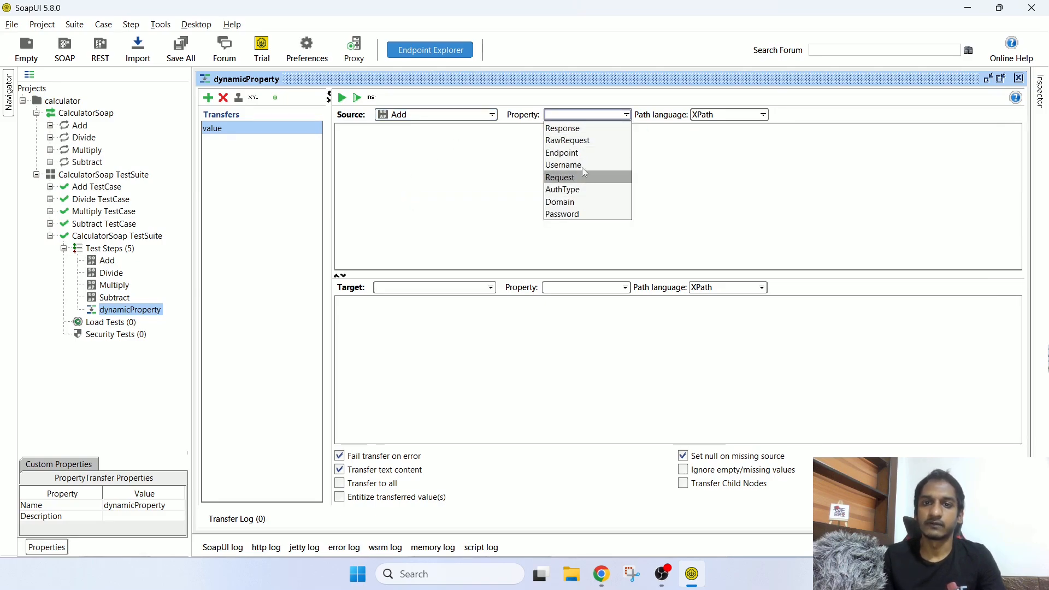
click(568, 128)
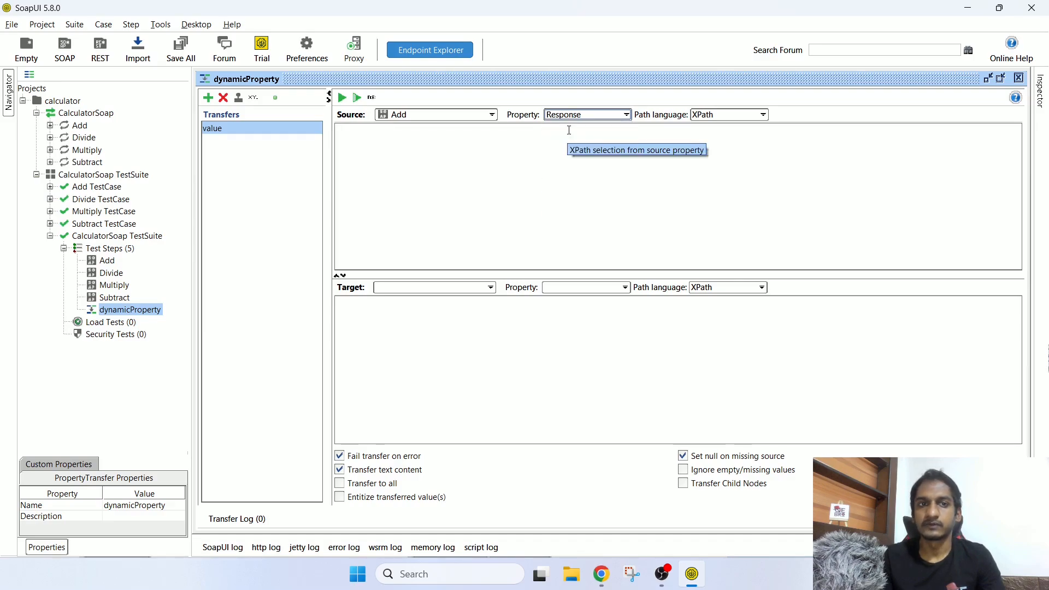
click(709, 116)
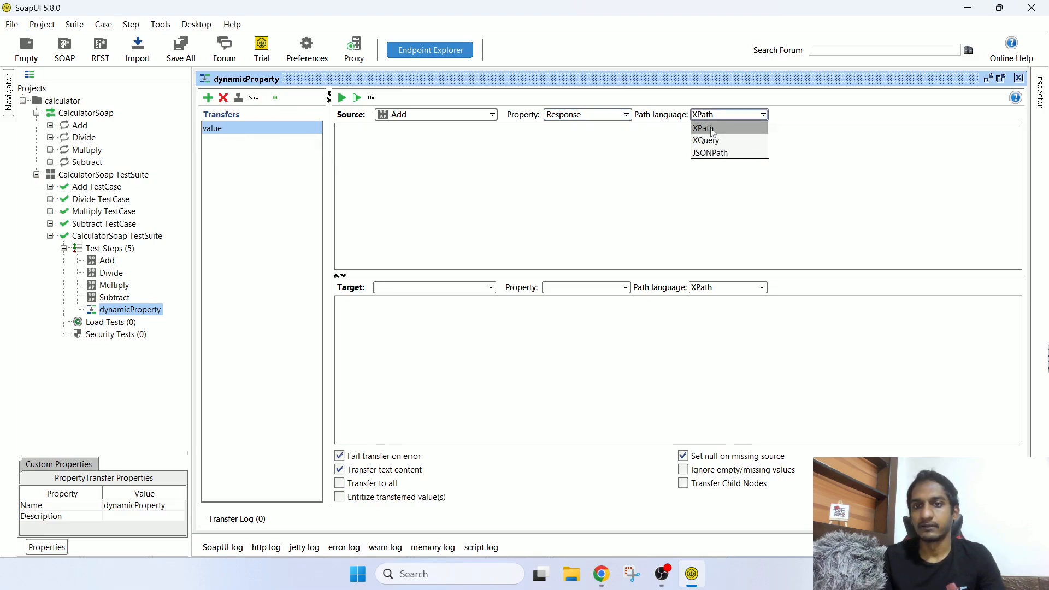
click(713, 133)
click(573, 172)
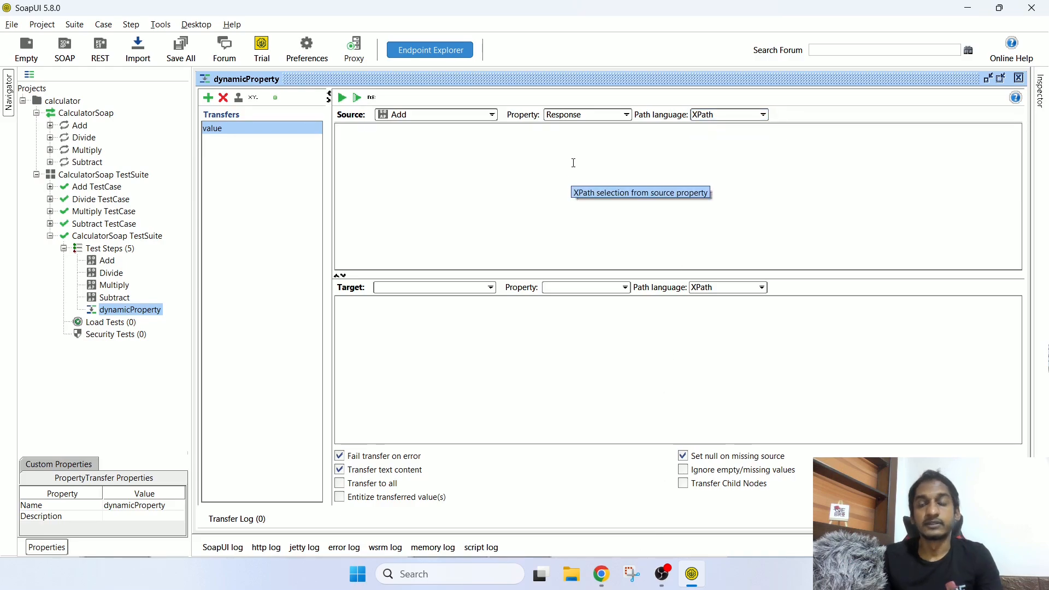
Step: Inspect the AddResponse and AddResult elements in the Add step's response
double_click(107, 261)
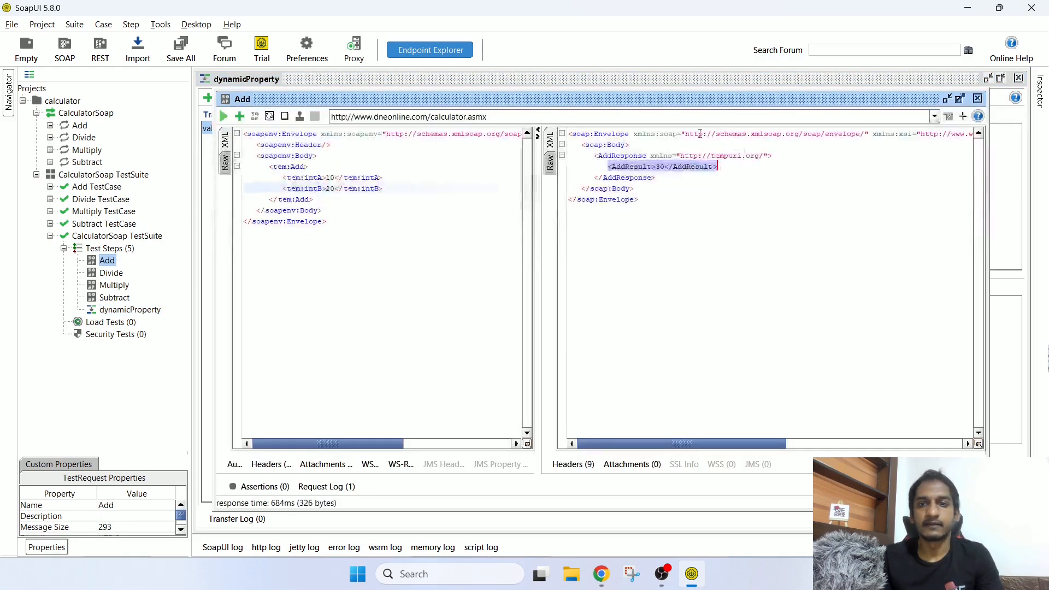
click(626, 166)
double_click(627, 167)
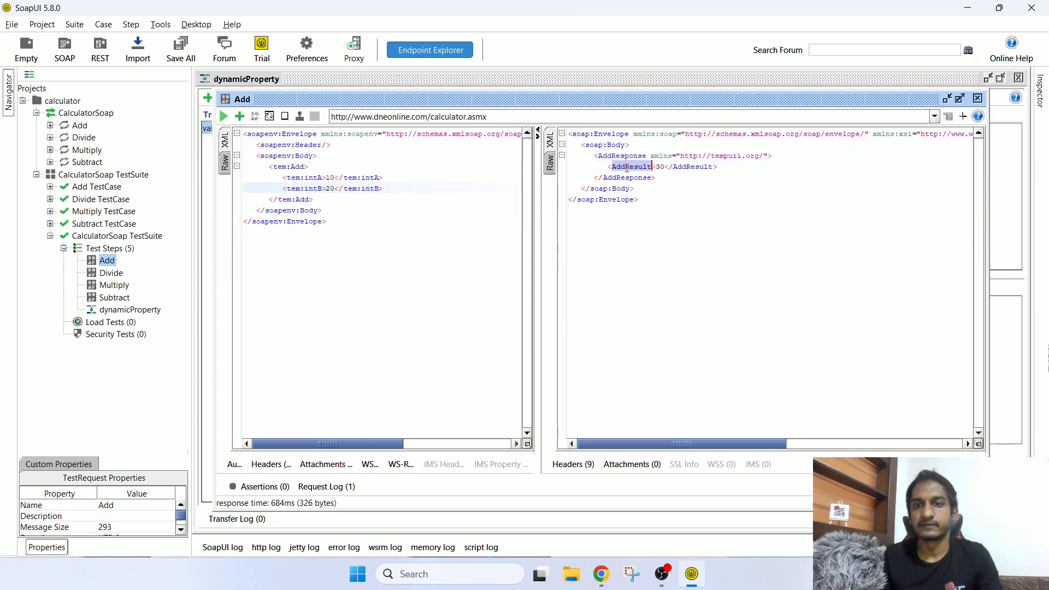
double_click(622, 156)
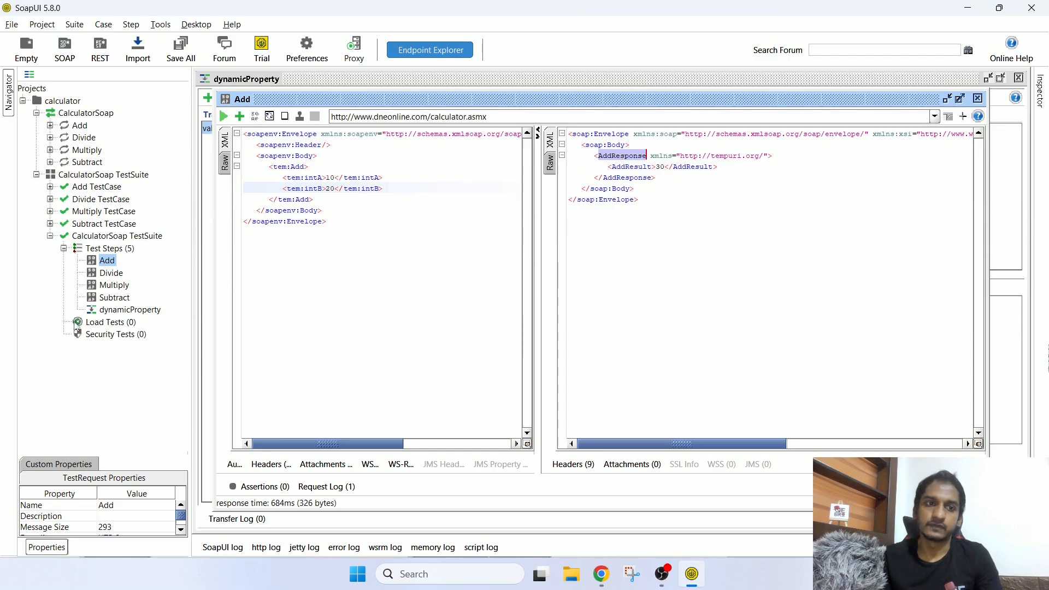
Step: Paste //*:AddResponse/*:AddResult/text() as the source XPath
click(130, 310)
click(473, 131)
text(//*:AddResponse/*:AddResult/text())
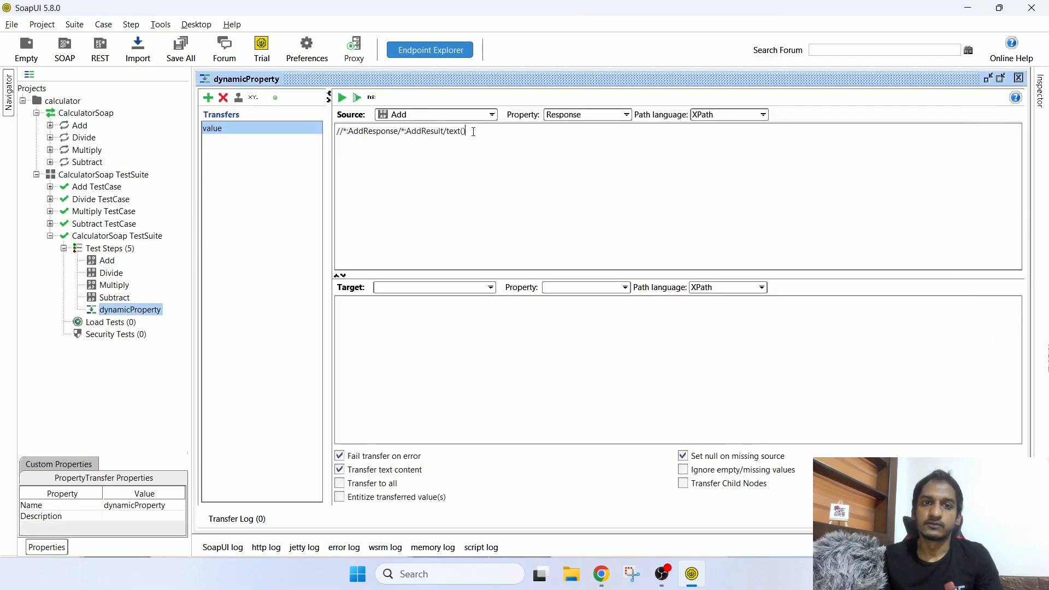
drag(337, 131, 476, 131)
click(457, 133)
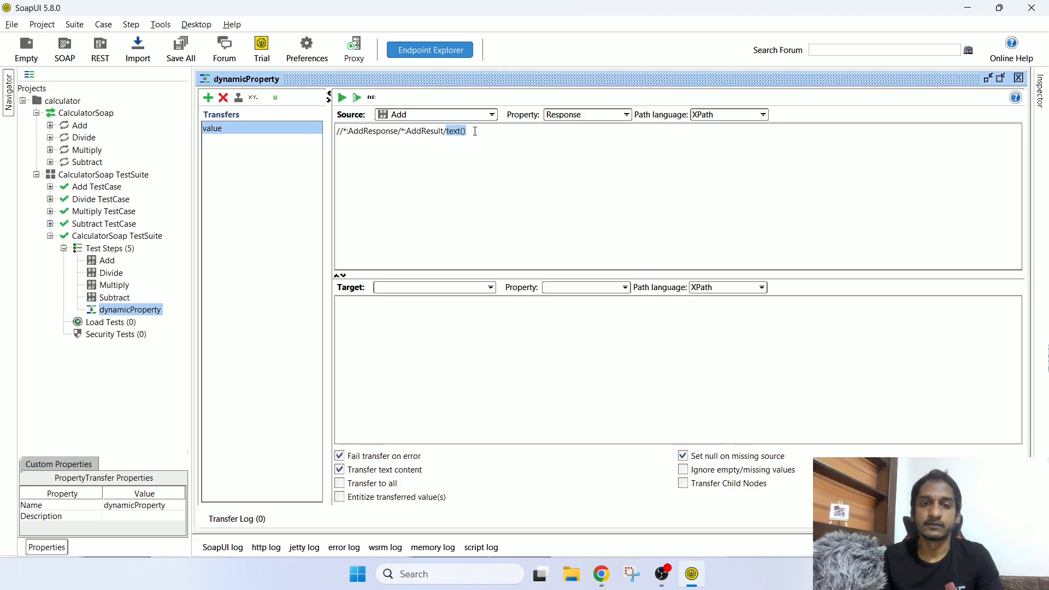
click(526, 138)
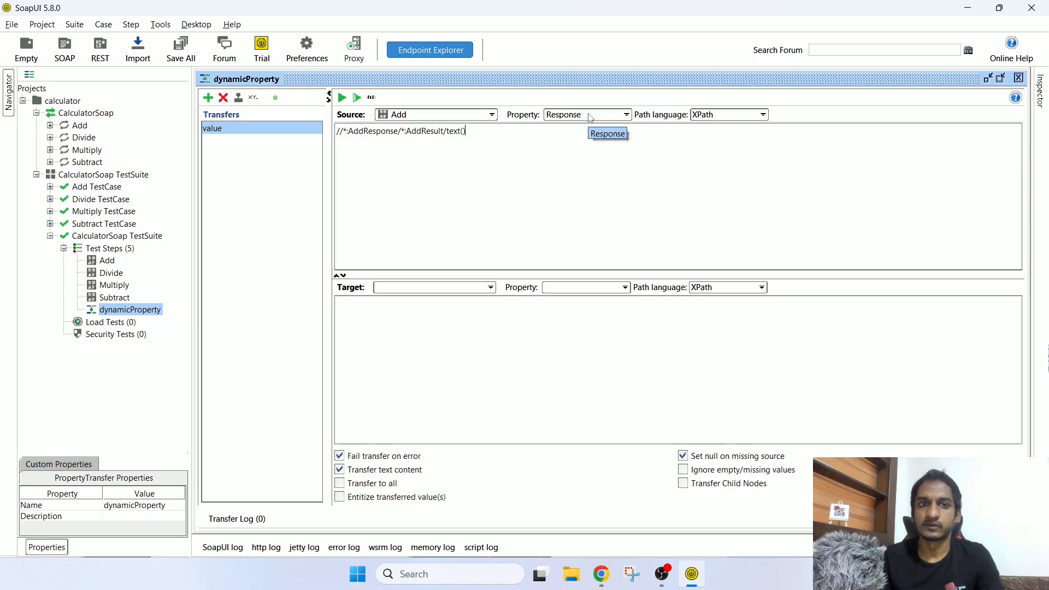
Step: Run the transfer once, then set its target to the Divide step's Request using XPath
click(342, 99)
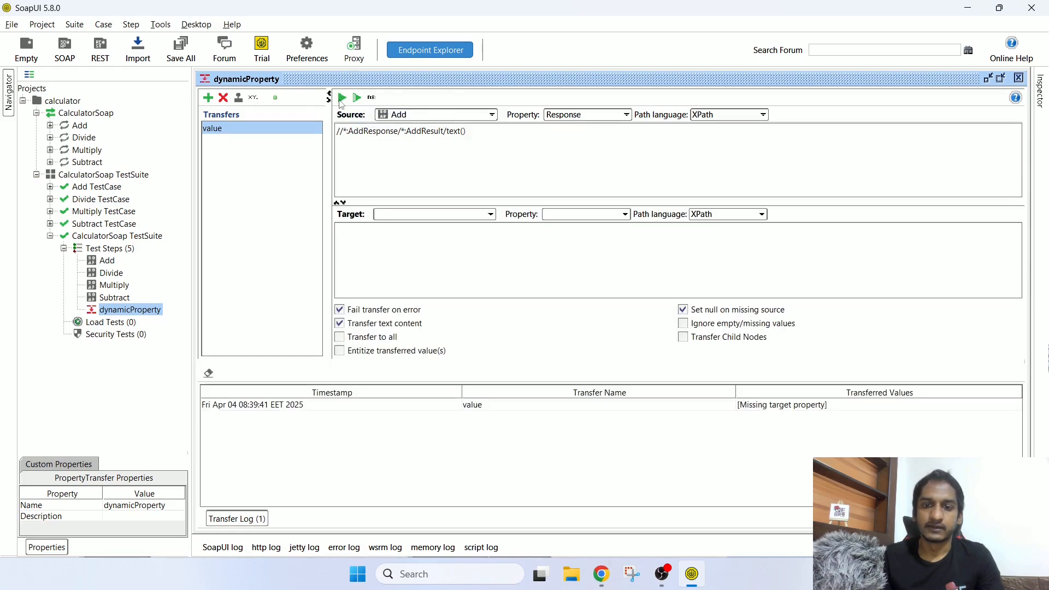
click(747, 409)
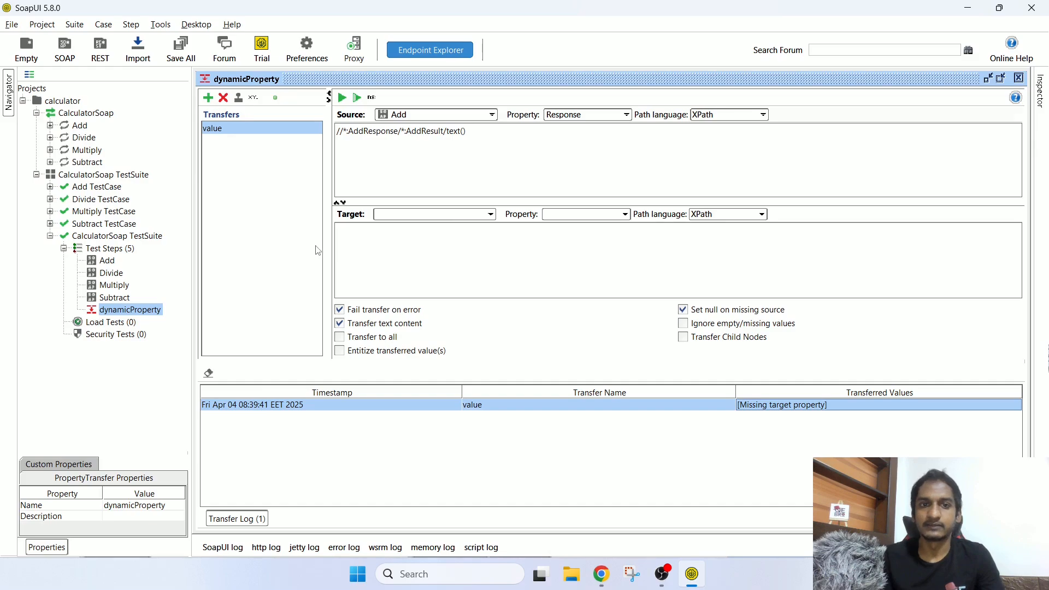
click(441, 213)
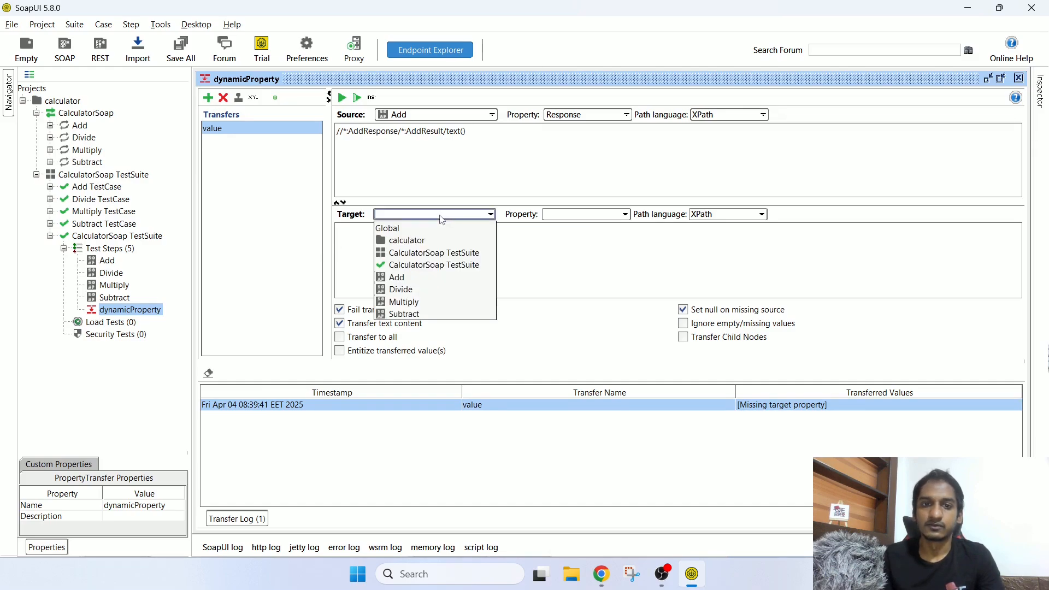
click(402, 290)
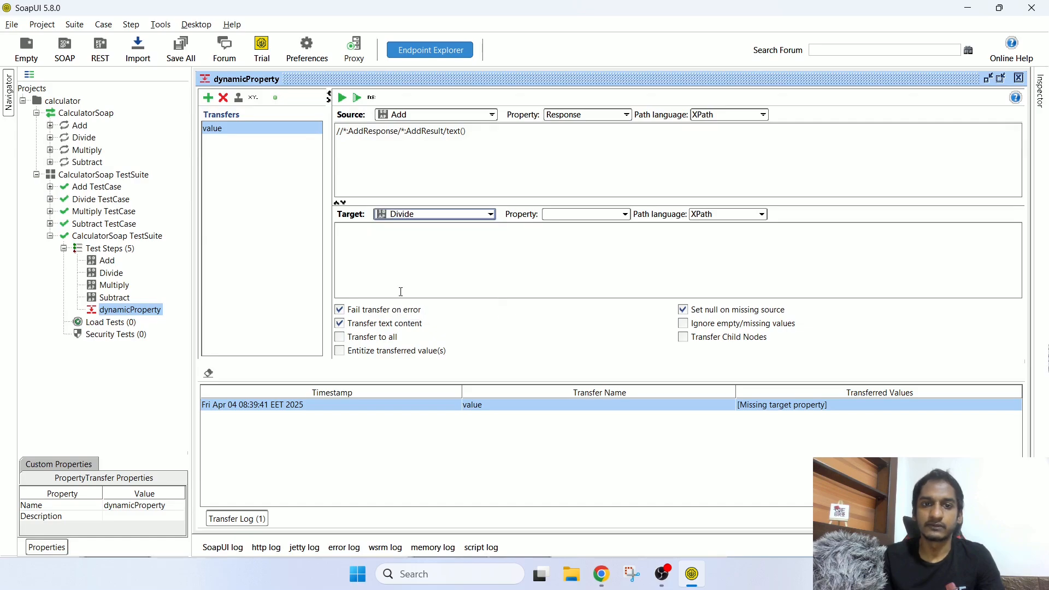
click(579, 214)
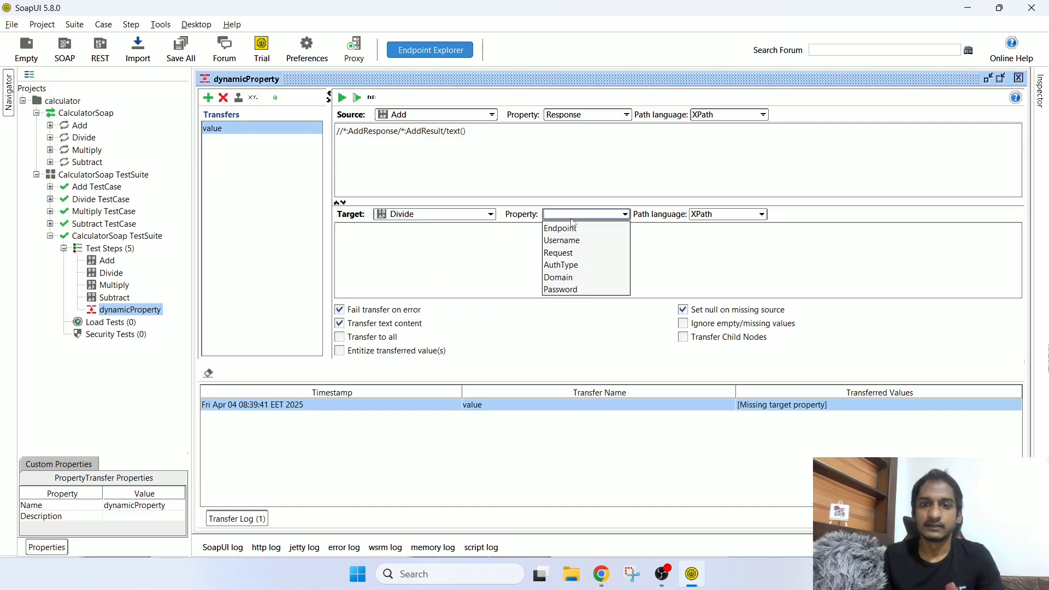
click(570, 254)
click(714, 214)
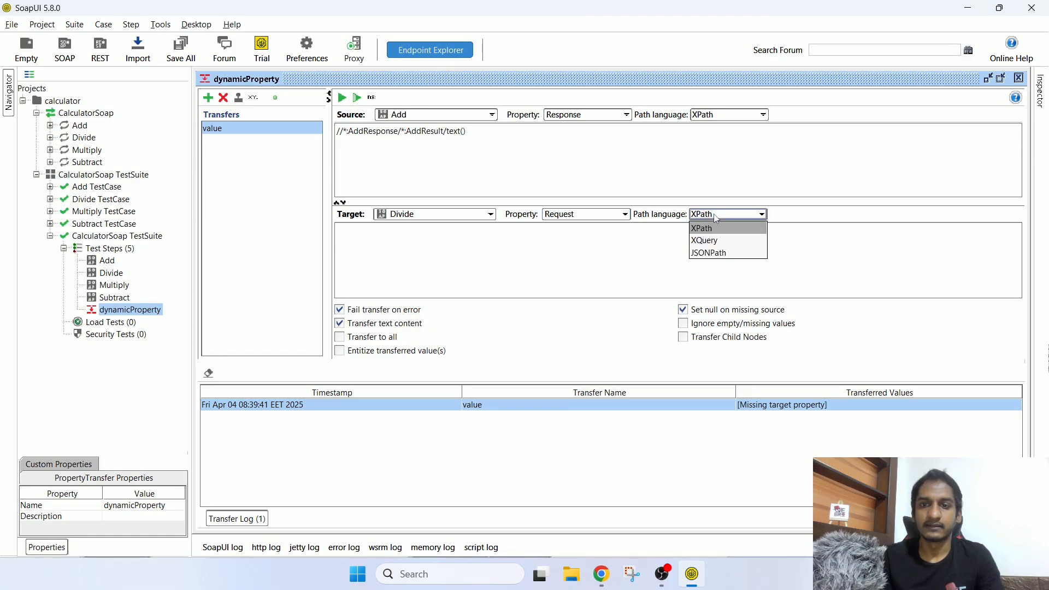
click(714, 226)
Step: Inspect the Divide request's intA placeholder and Divide element name
double_click(111, 273)
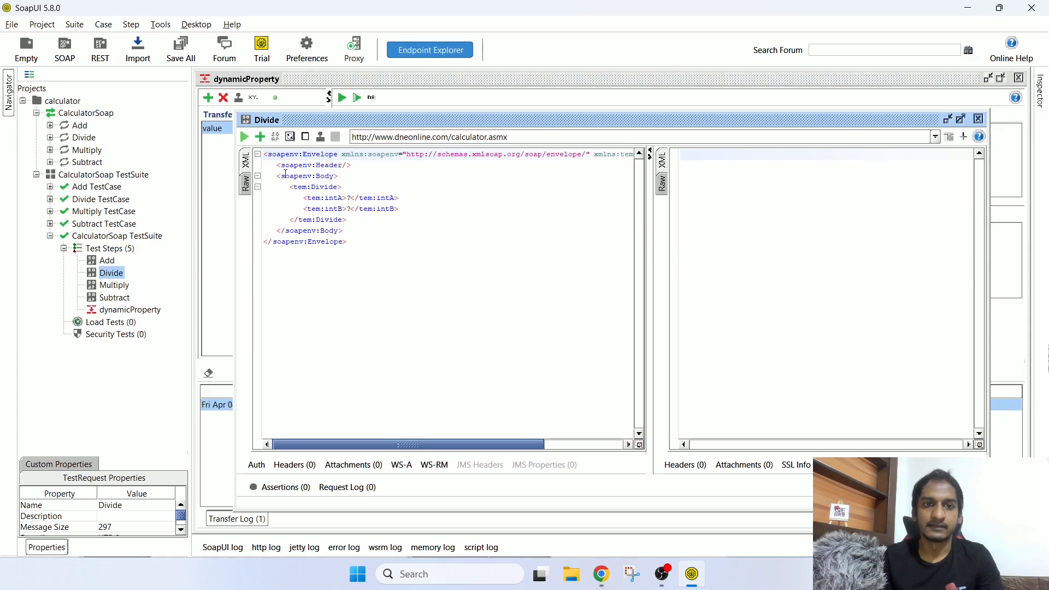
double_click(350, 198)
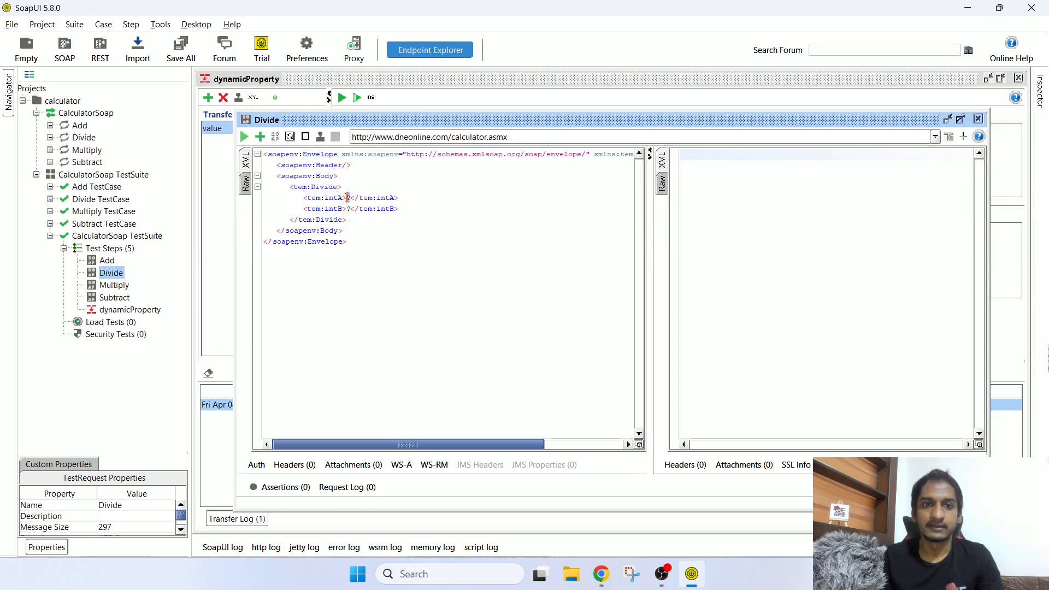
click(321, 187)
double_click(321, 187)
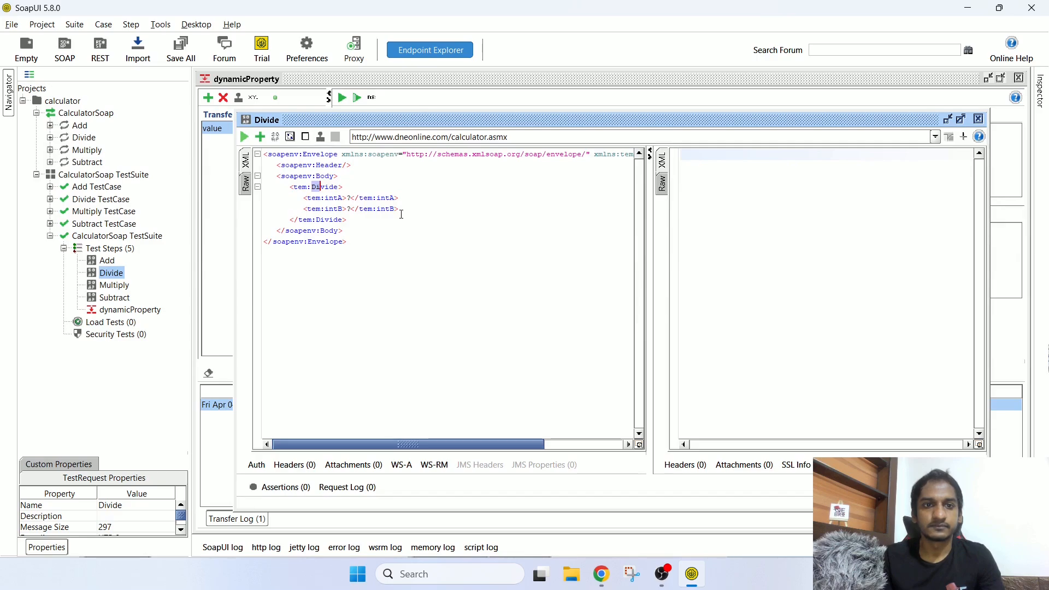
Step: Set the target XPath to //*:Divide/*:intA and run the transfer, logging 30
click(249, 81)
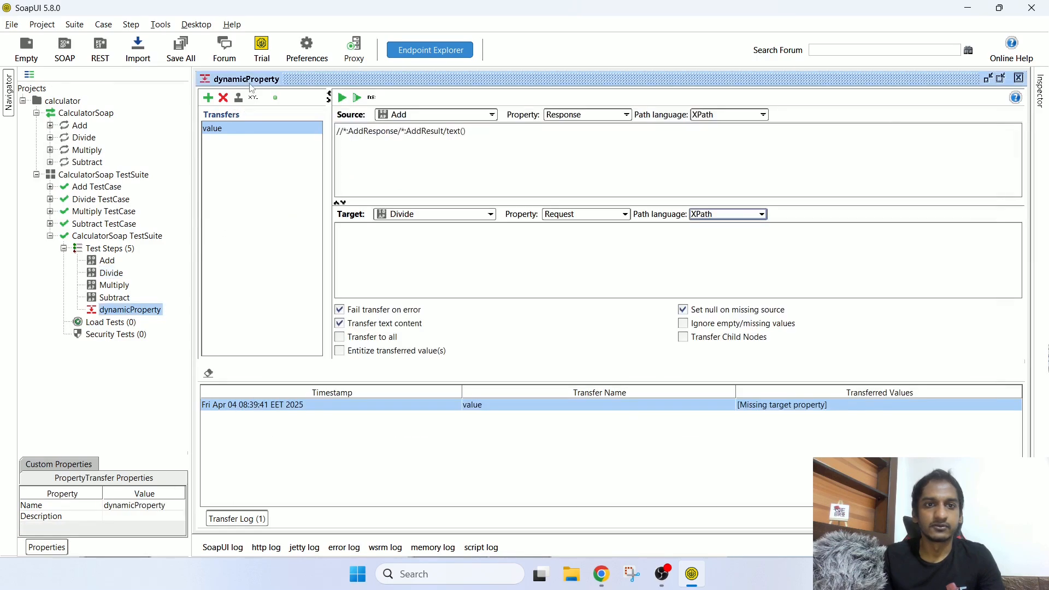
click(384, 258)
text(//*:AddResponse/*:AddResult/text())
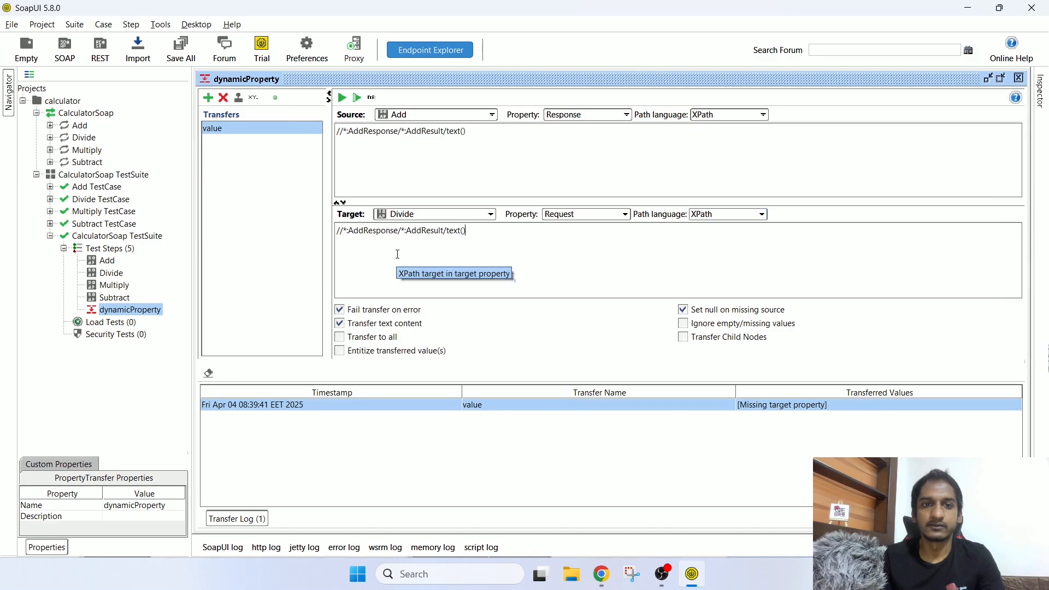
double_click(387, 232)
text(Di)
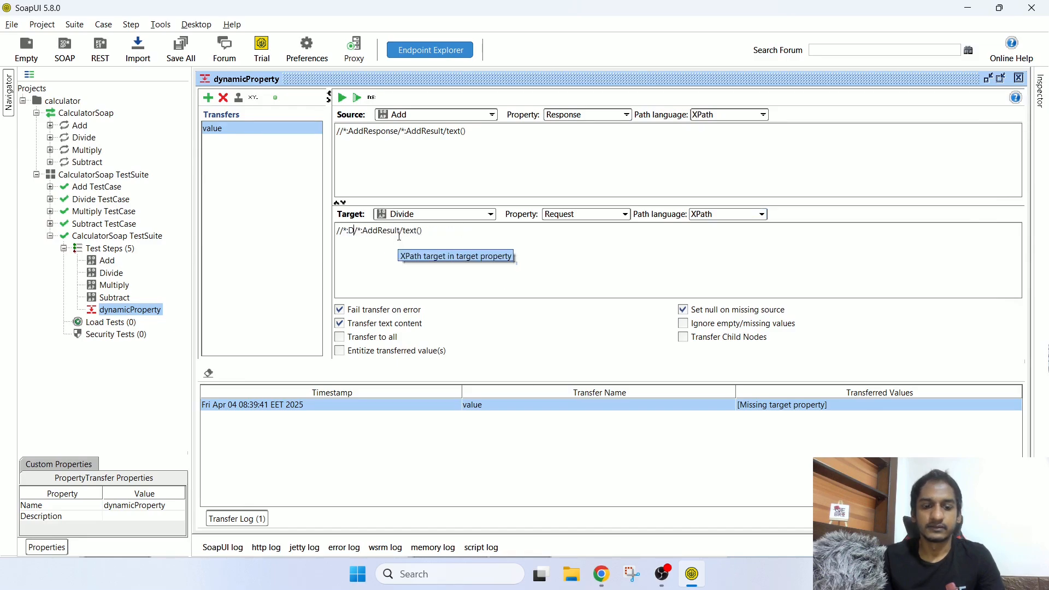
text(vide)
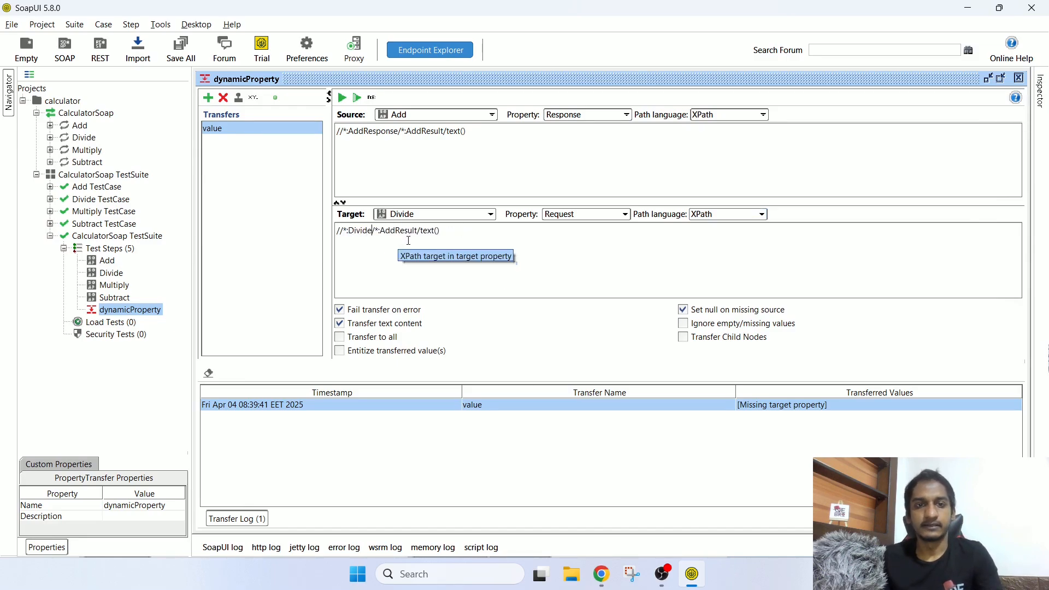
double_click(406, 232)
text(int)
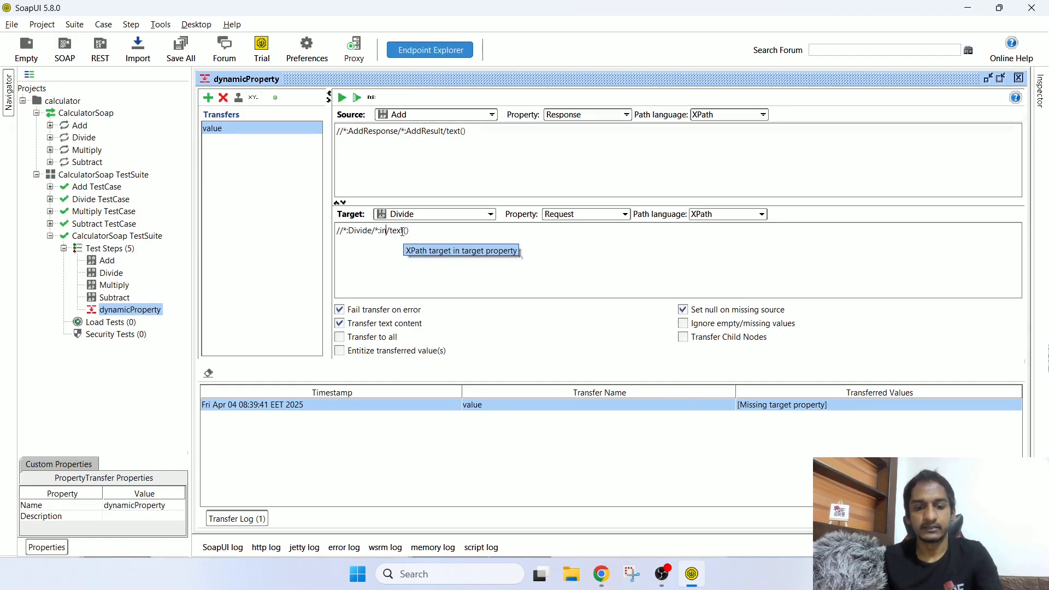
text(A)
drag(395, 230, 435, 230)
key(BackSpace)
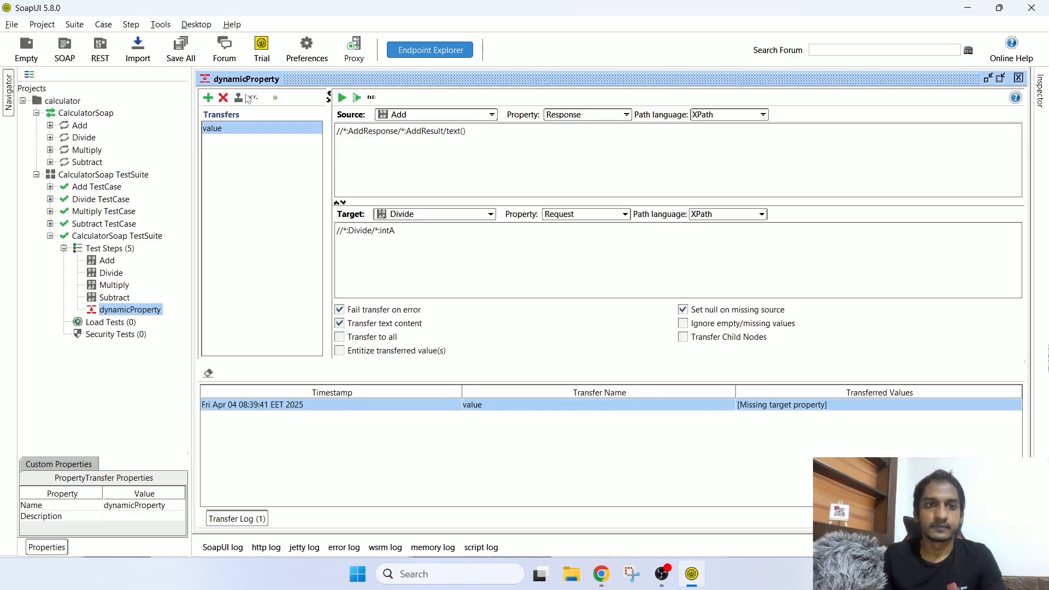
click(344, 99)
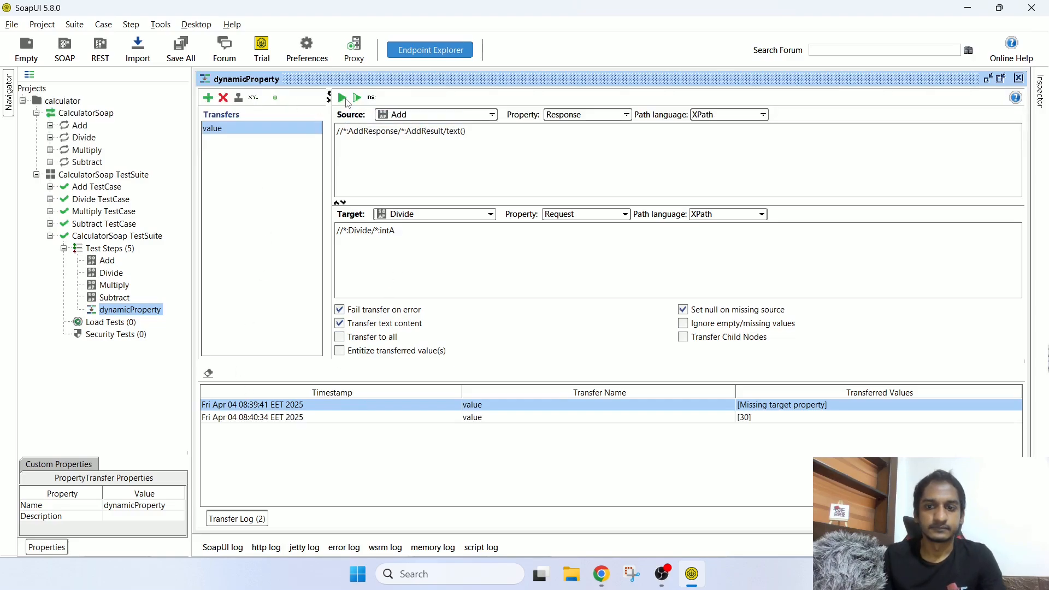
click(760, 420)
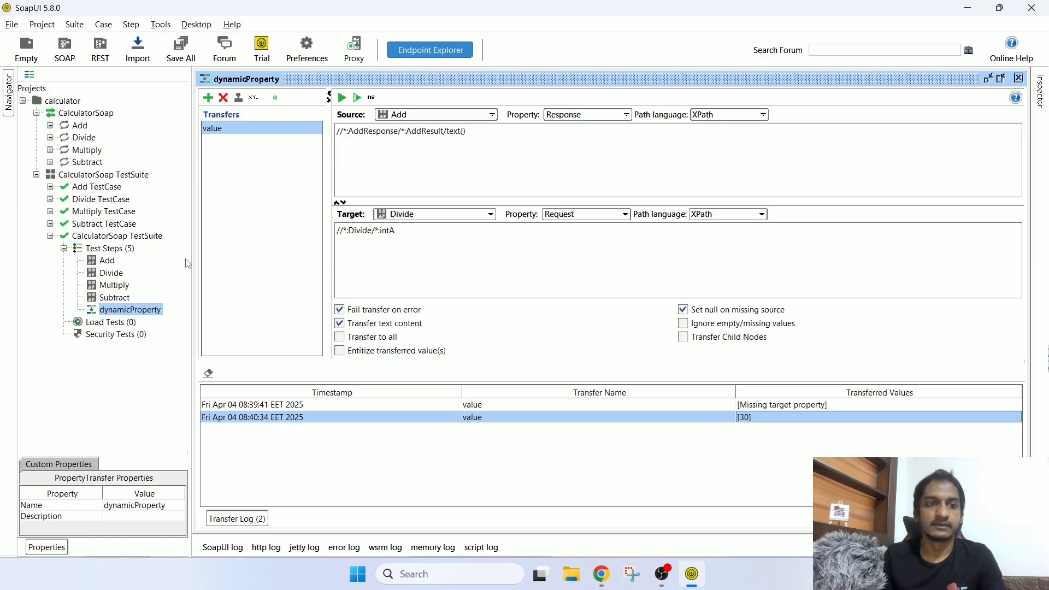
Step: Change Add's intB from 20 to 30, resend for 40, and rerun the value transfer
double_click(108, 262)
drag(652, 167, 674, 167)
double_click(332, 188)
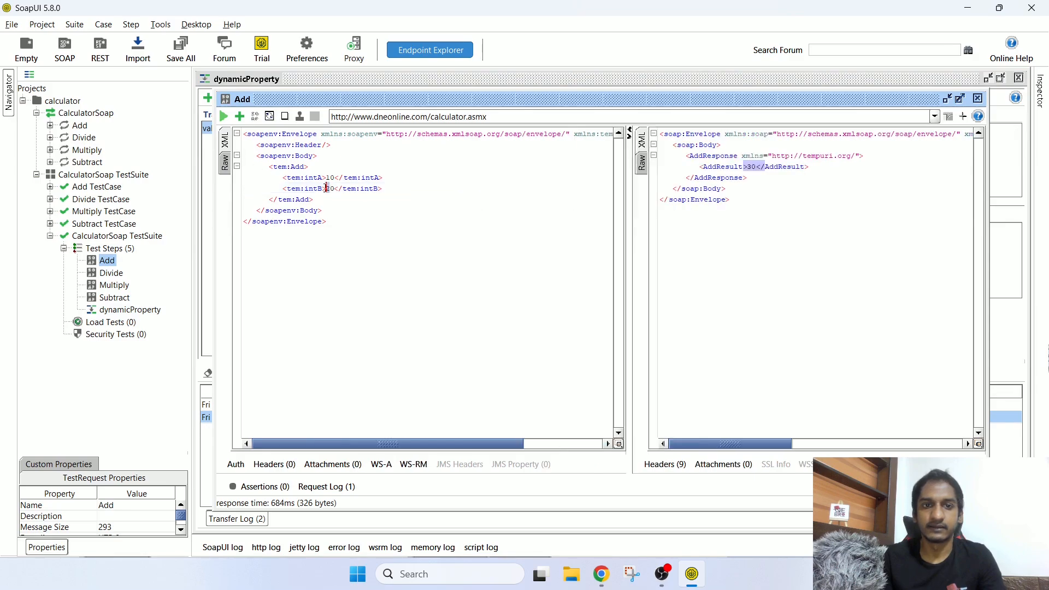
text(3)
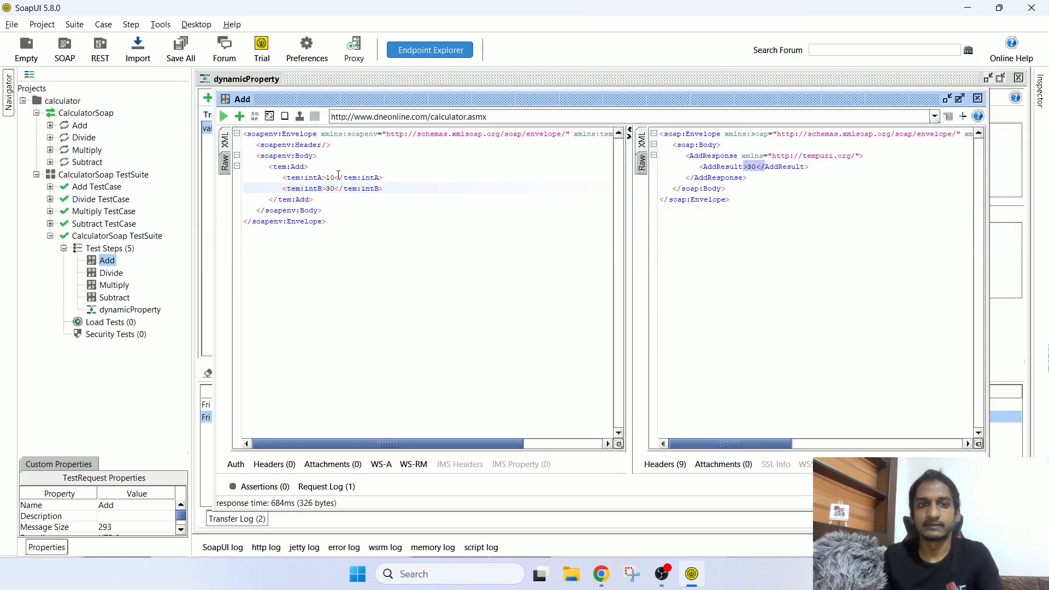
click(224, 116)
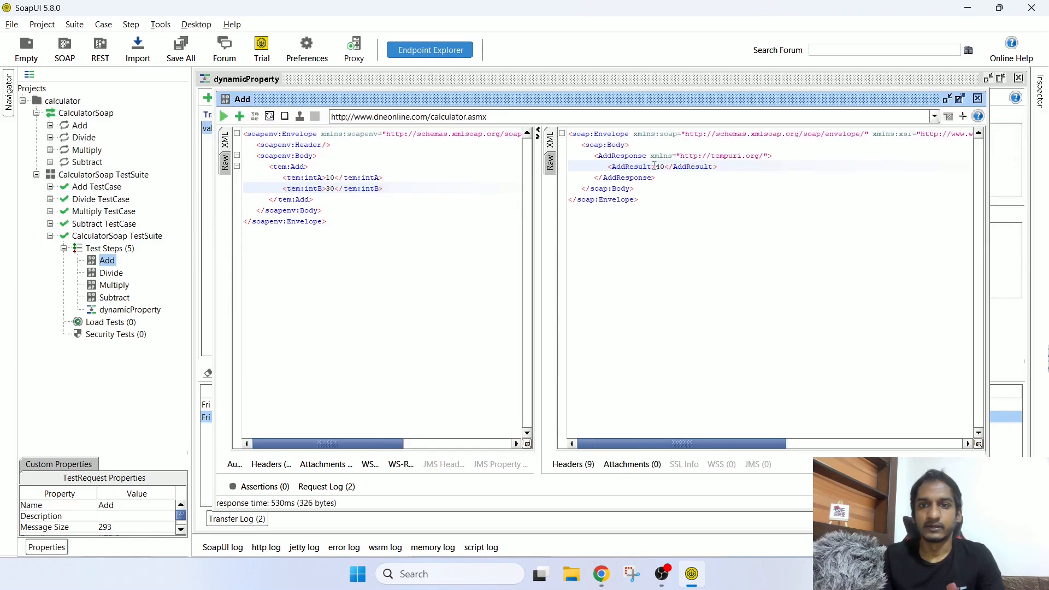
drag(638, 167, 727, 168)
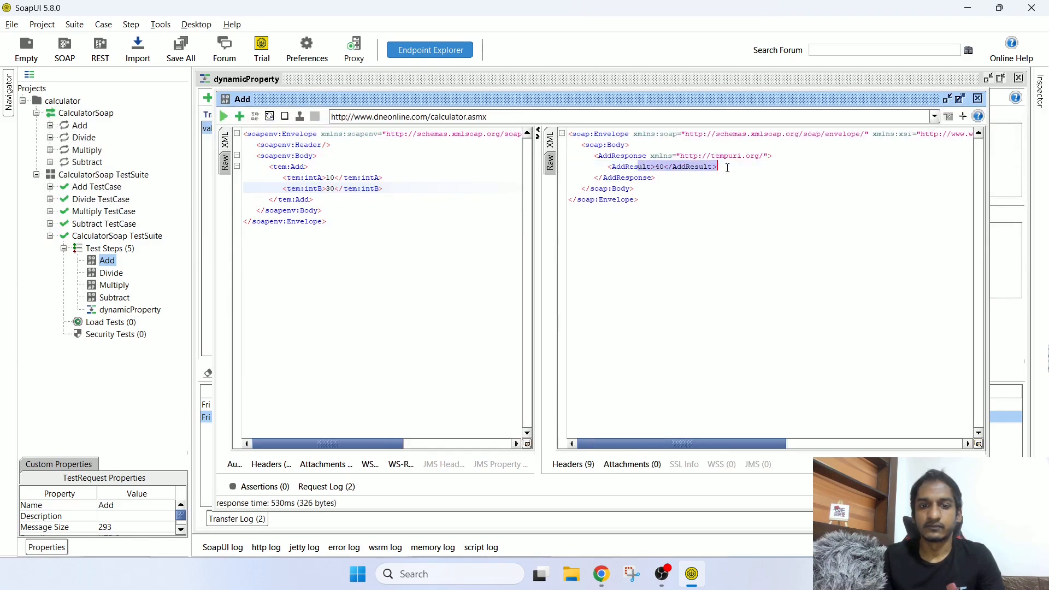
click(139, 311)
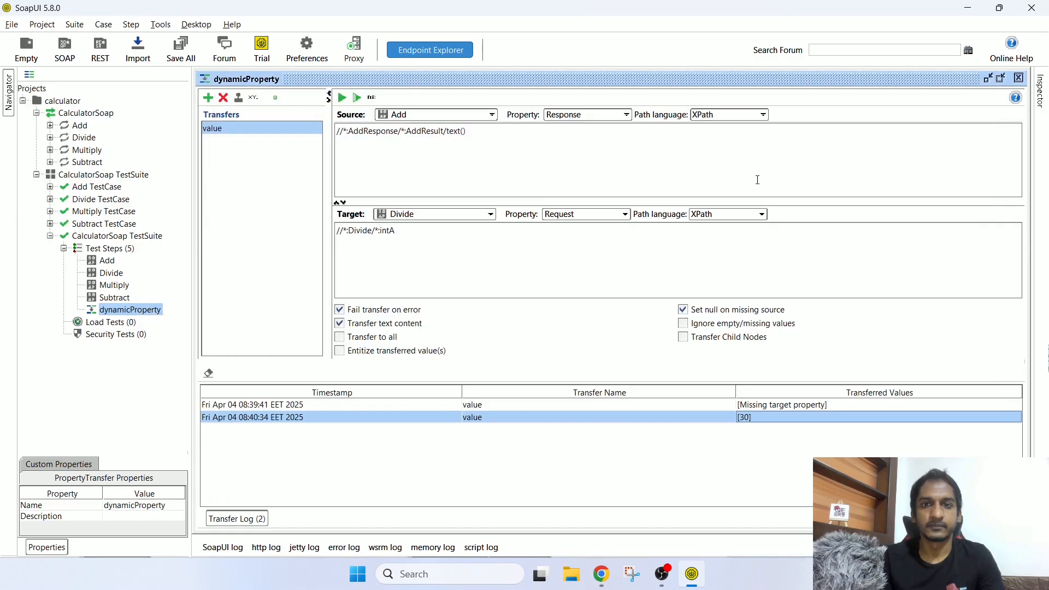
click(342, 98)
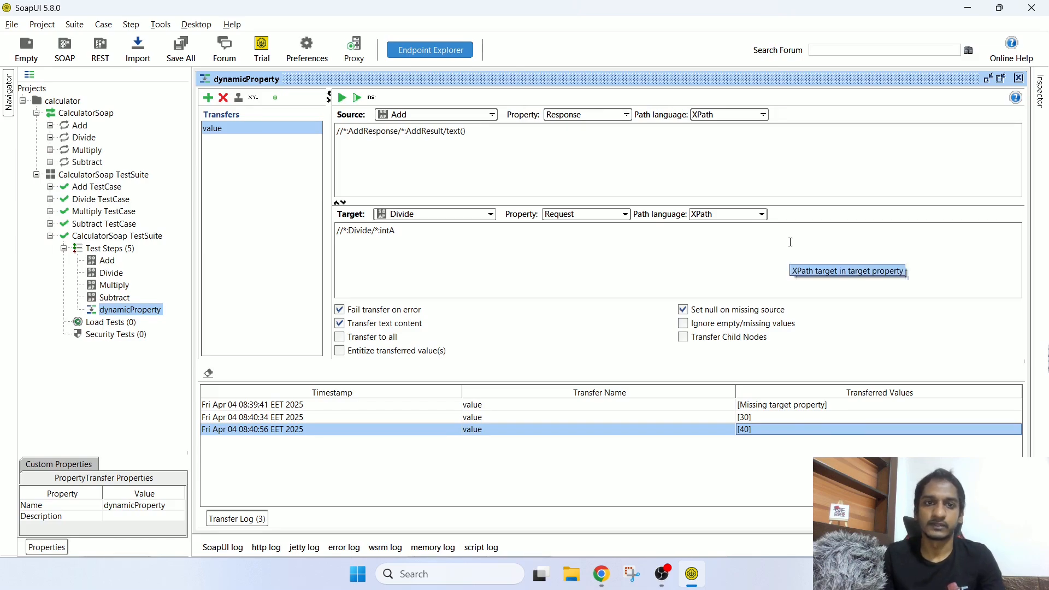
Step: Check that the Divide request's intA now holds the transferred 40
double_click(110, 273)
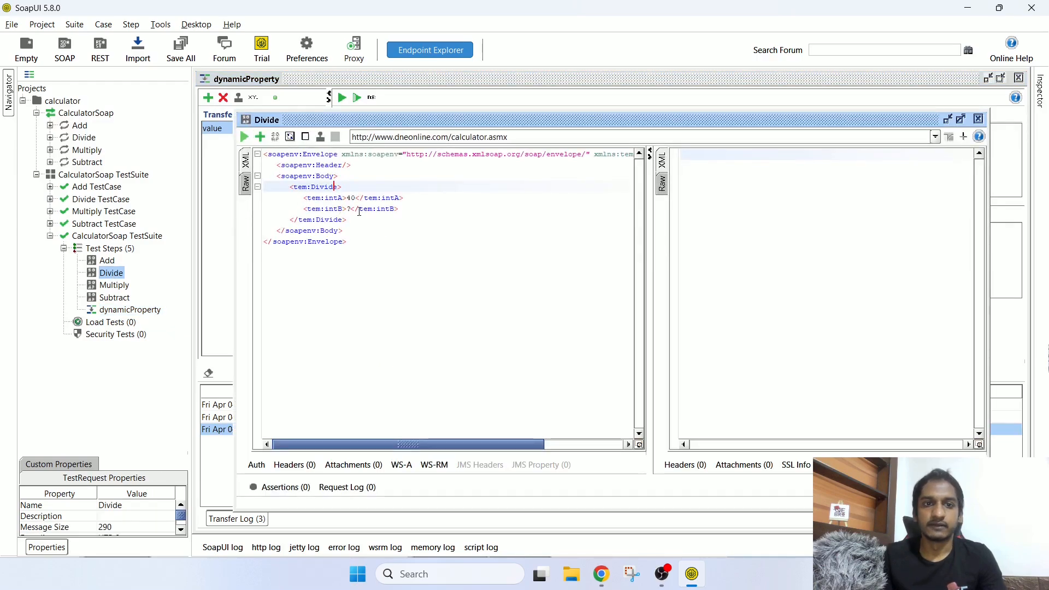
drag(326, 198, 441, 206)
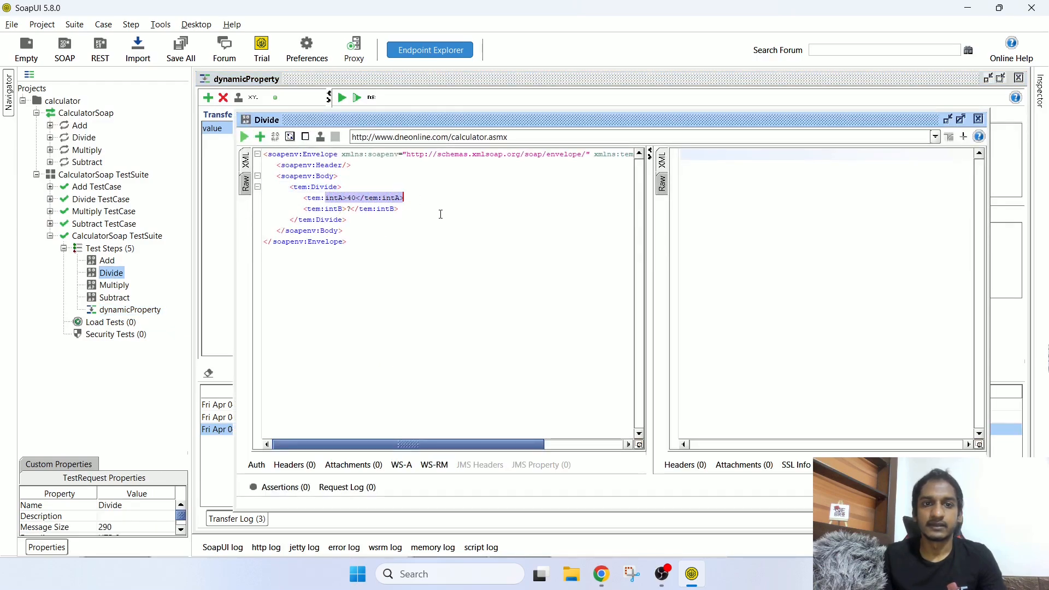
click(346, 198)
drag(346, 197, 357, 197)
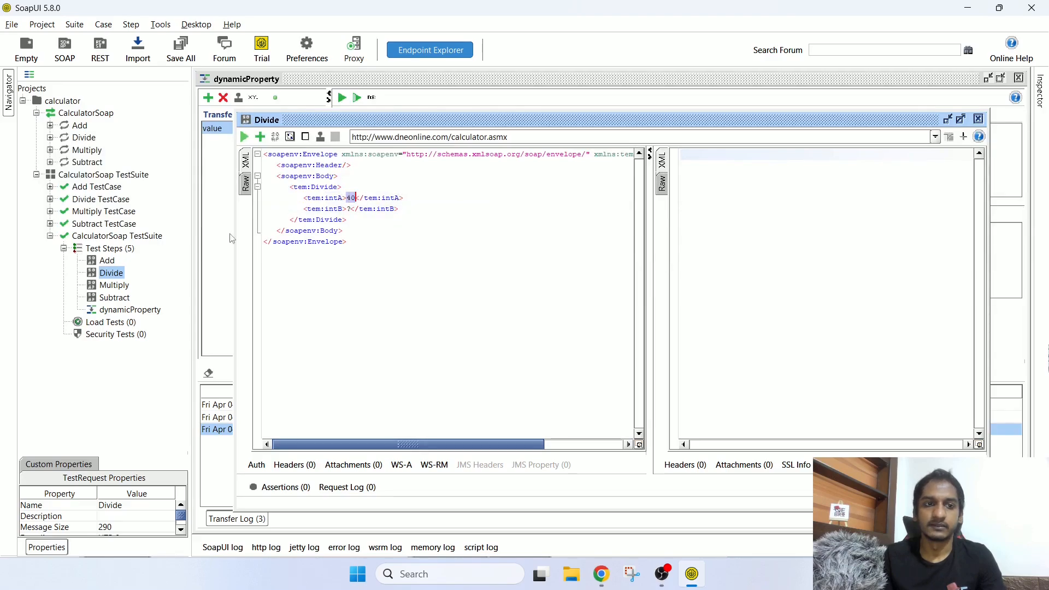
Step: Change Add's intB to 40 and resend it for an AddResult of 50
double_click(107, 260)
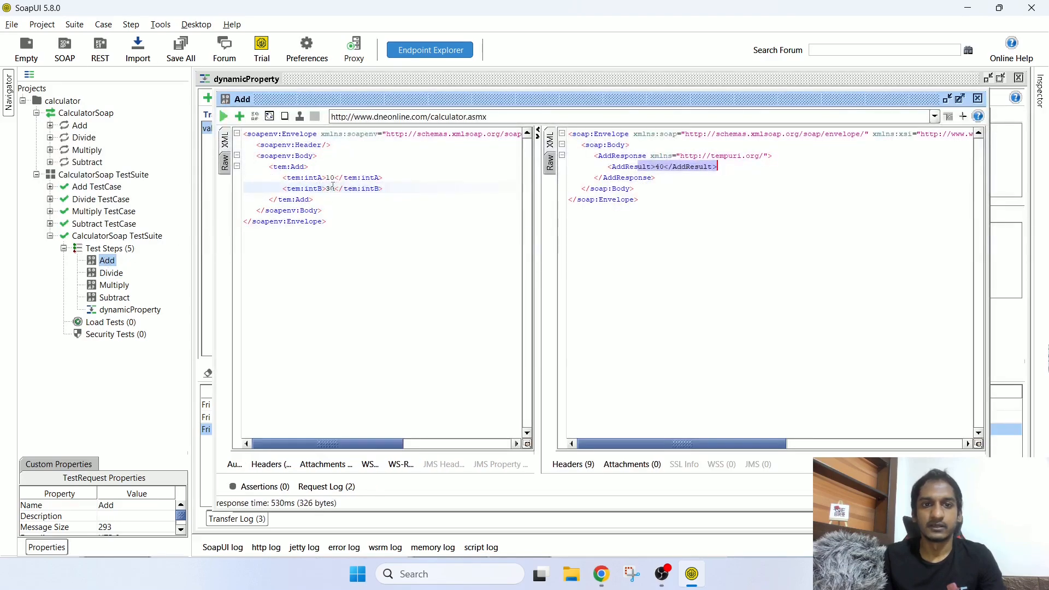
drag(332, 189, 326, 188)
text(4)
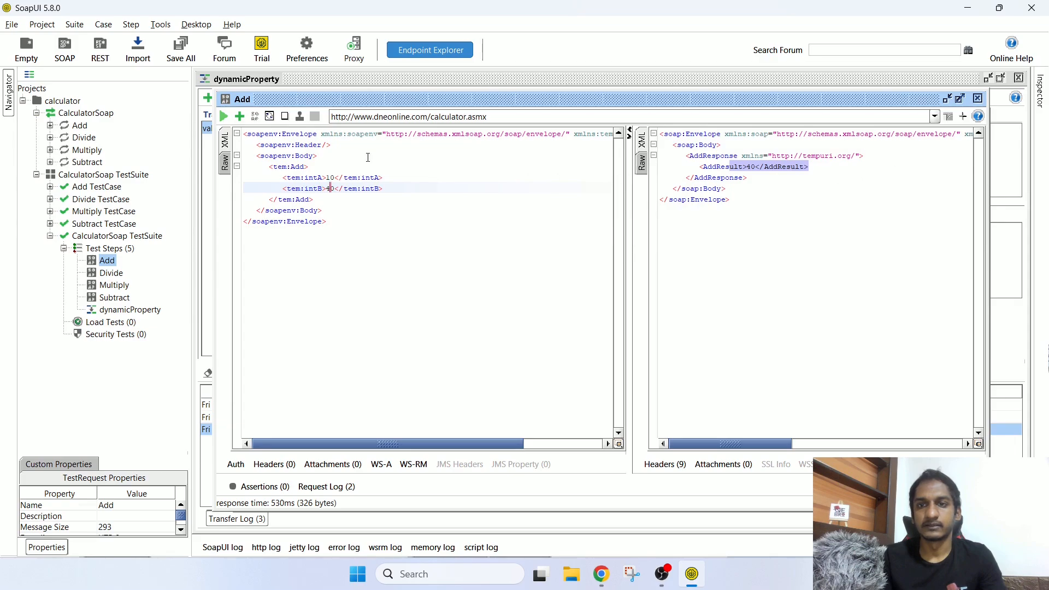
click(224, 117)
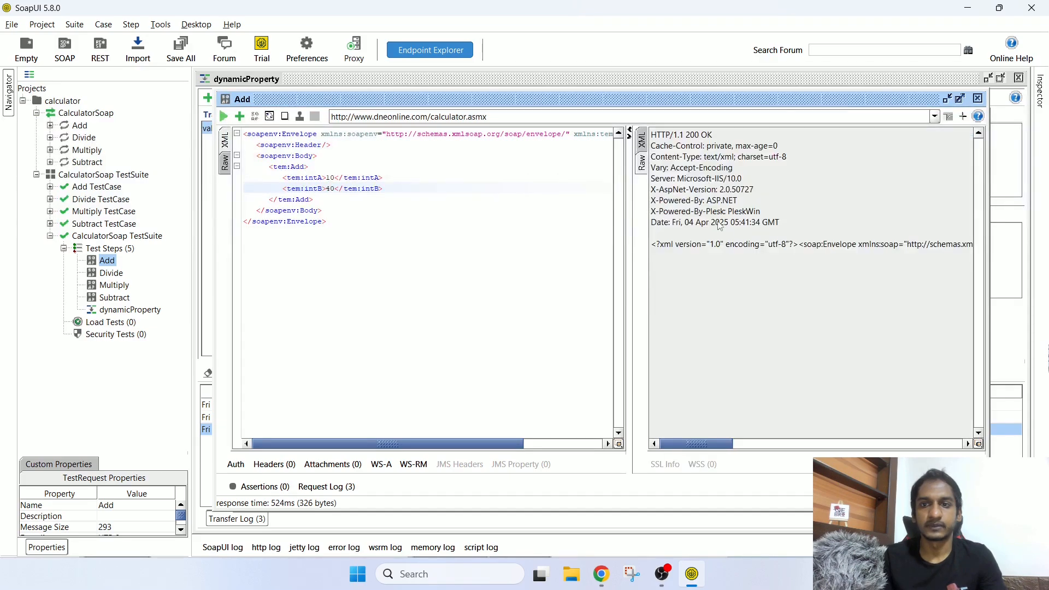
drag(637, 166, 708, 184)
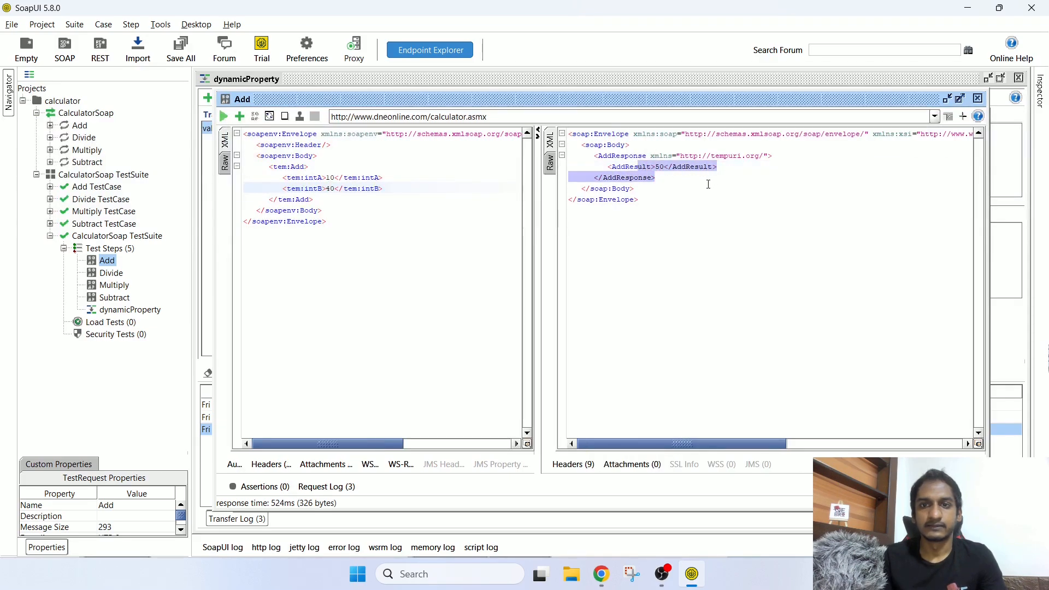
Step: Rerun the transfer and confirm 50 was moved into Divide's intA
double_click(111, 273)
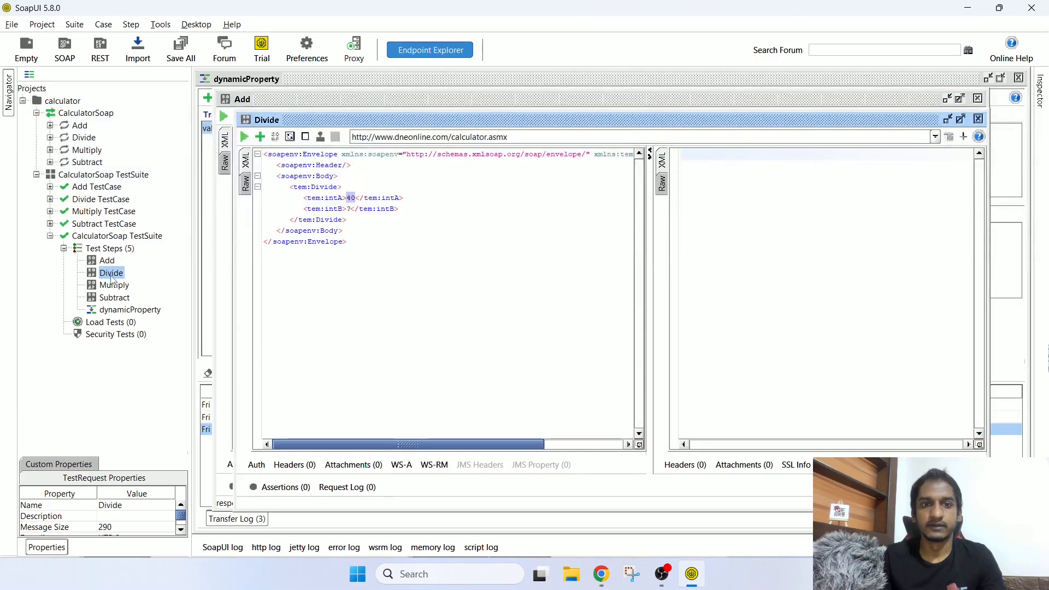
click(130, 310)
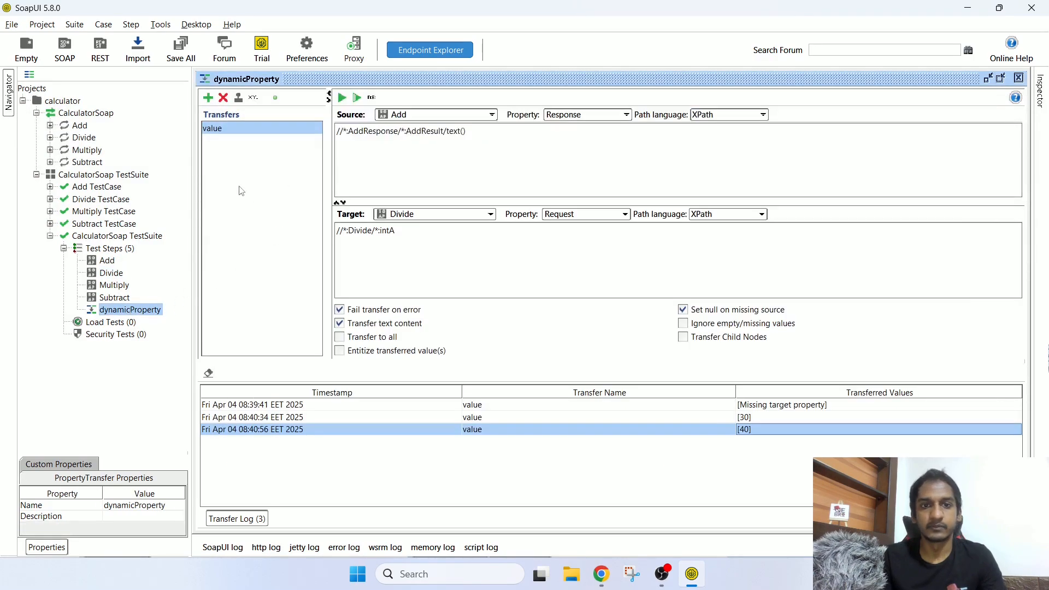
click(342, 98)
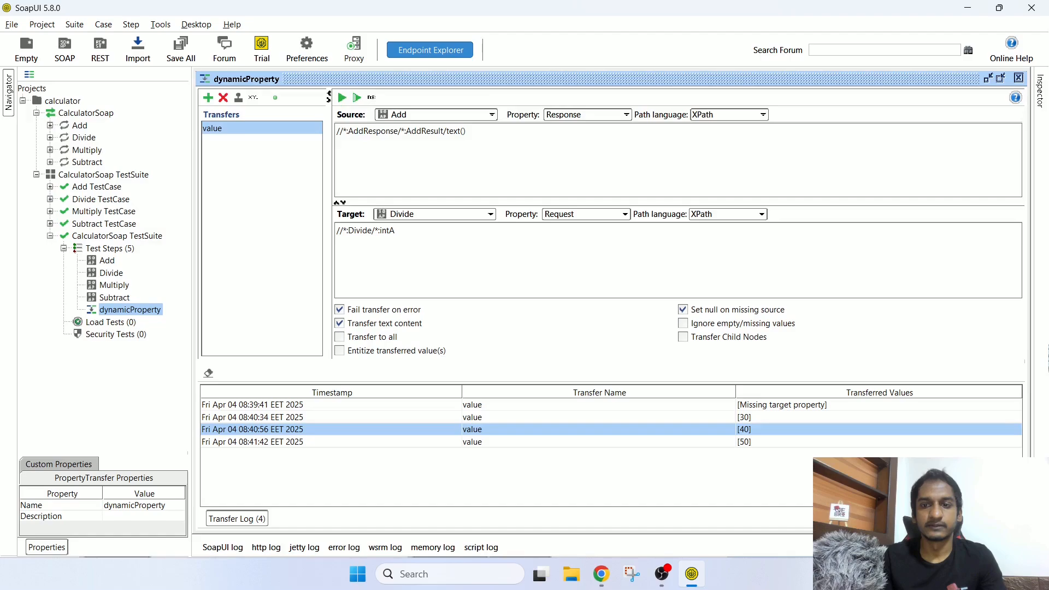
click(764, 442)
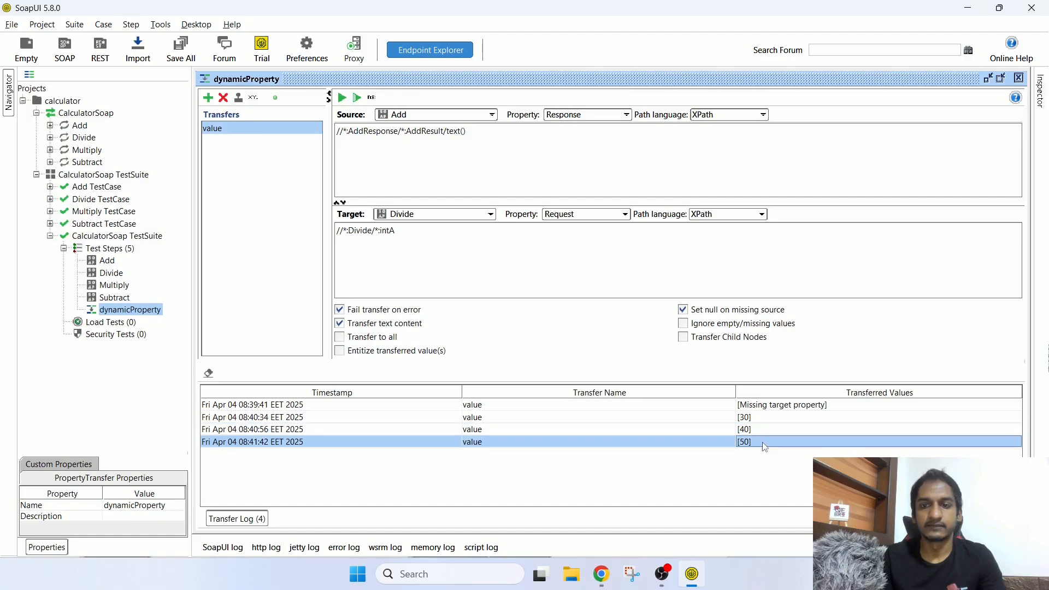
double_click(111, 275)
Step: Confirm intA shows 50, then add a Groovy Script step with its default name
drag(308, 198, 404, 198)
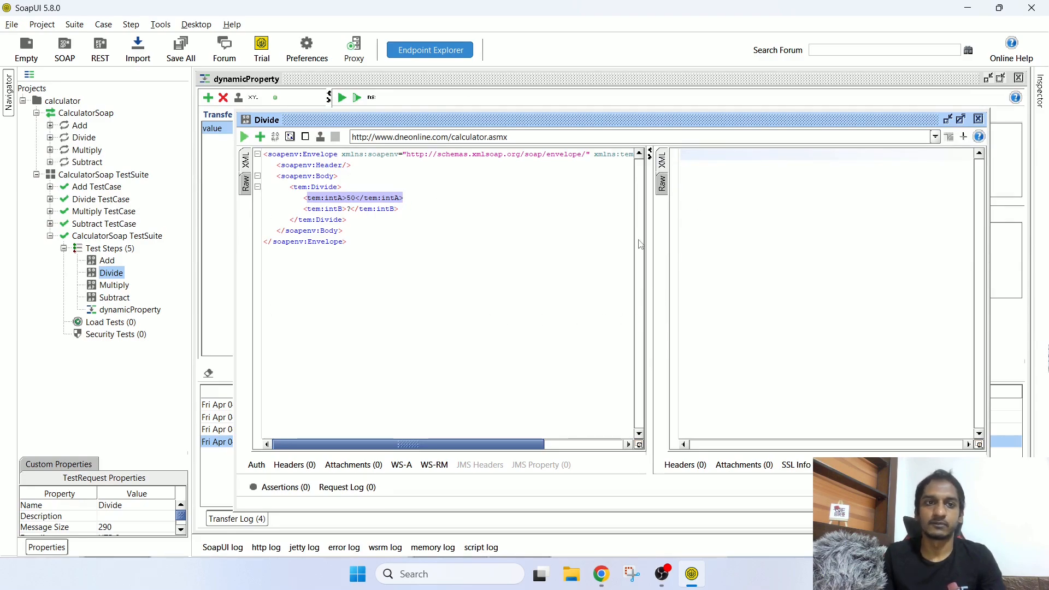
click(120, 250)
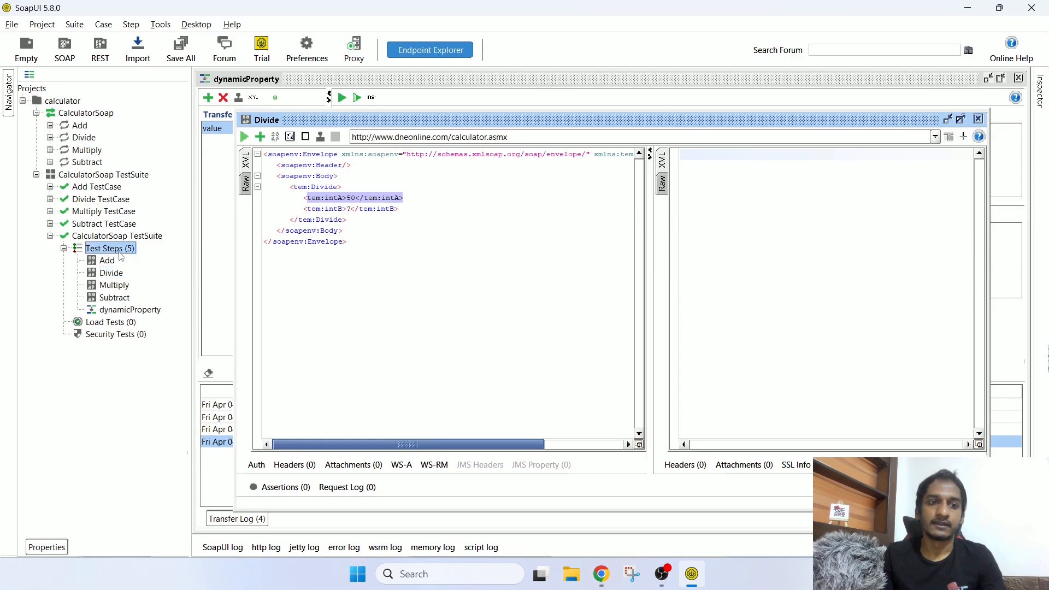
right_click(120, 251)
mouse_move(180, 277)
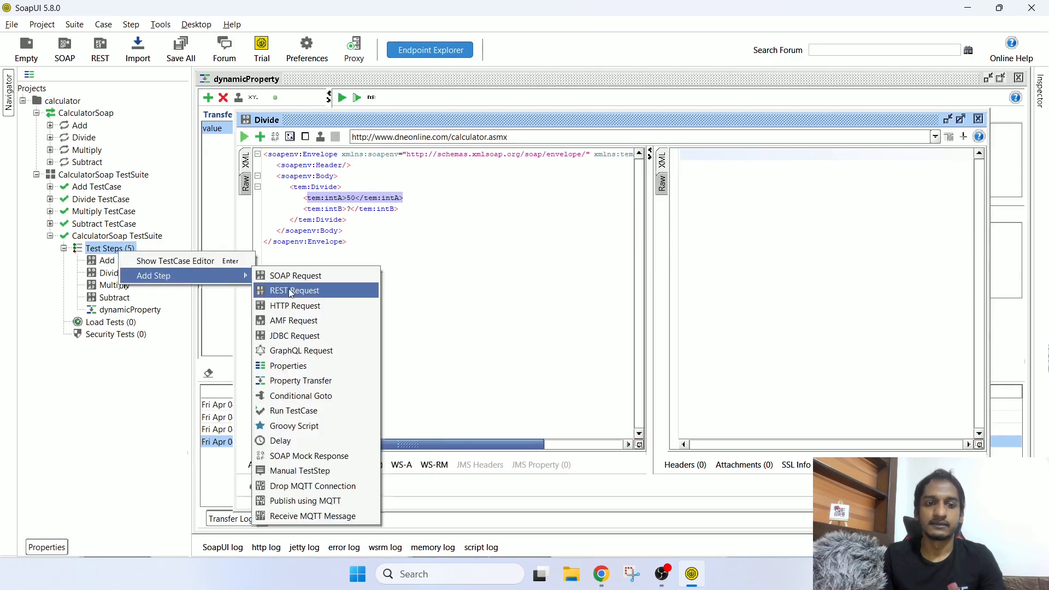
click(311, 427)
click(489, 305)
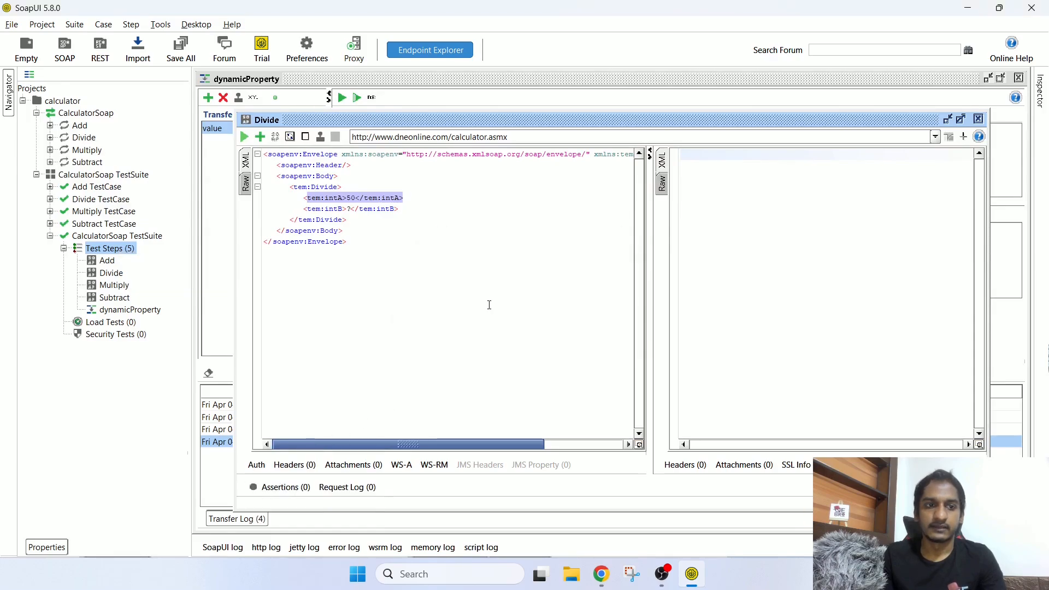
click(138, 323)
click(363, 203)
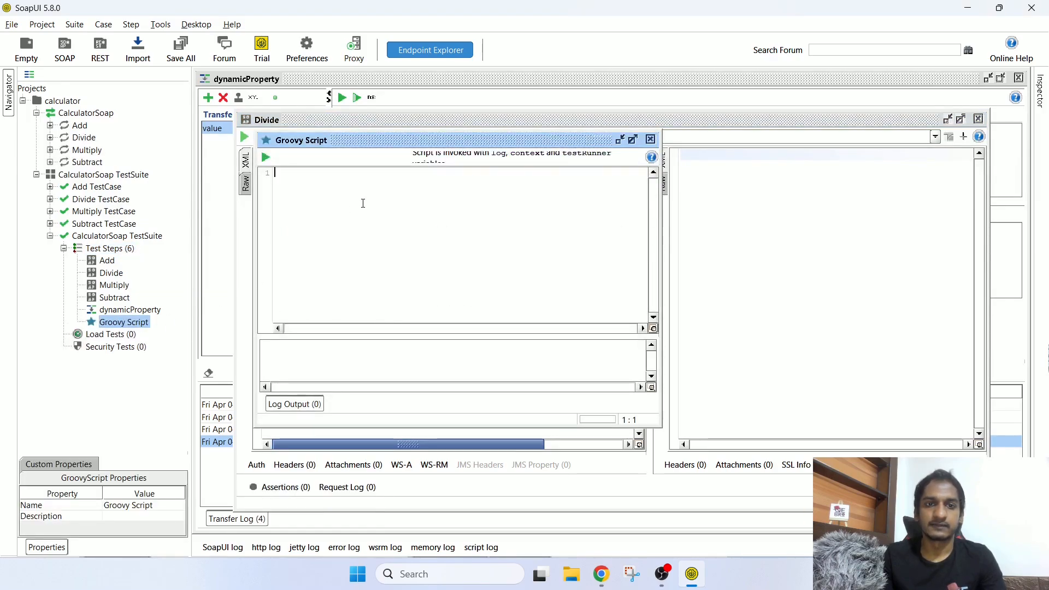
Step: Enter log.info "hello world" in the maximized Groovy editor and run it
click(634, 140)
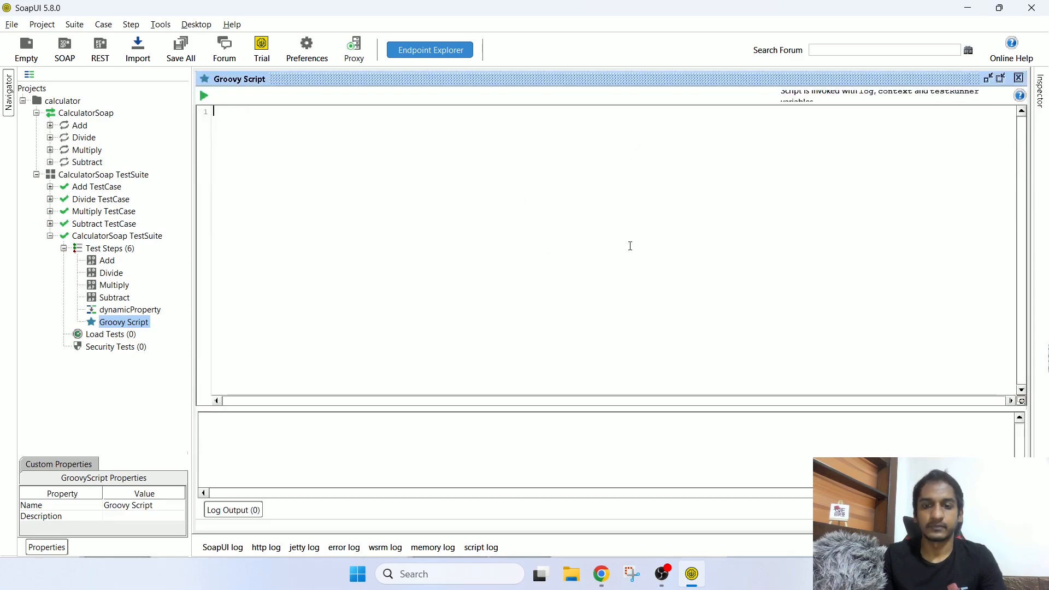
text(log)
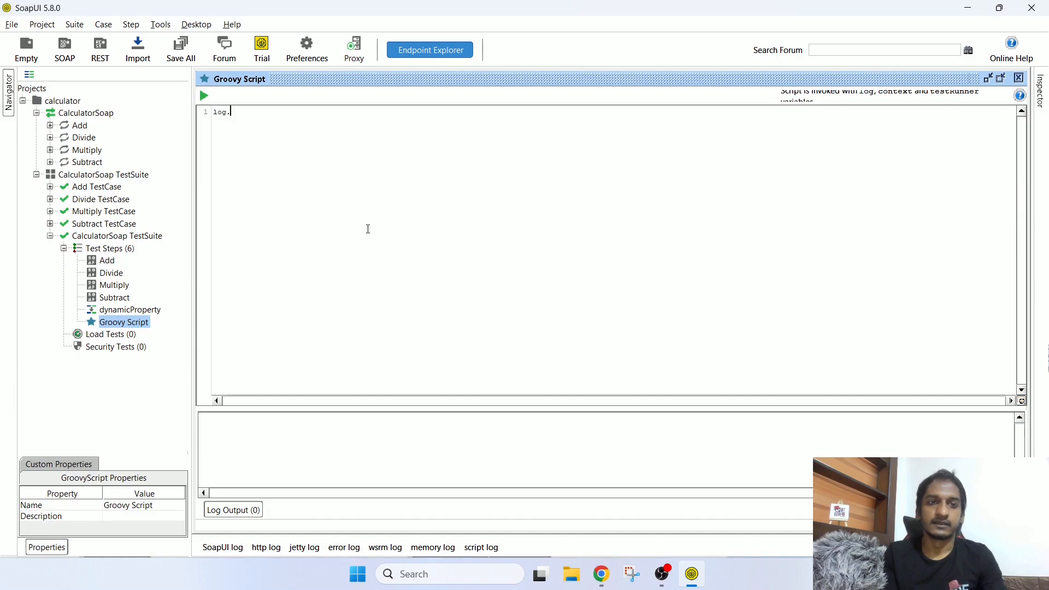
text(.info)
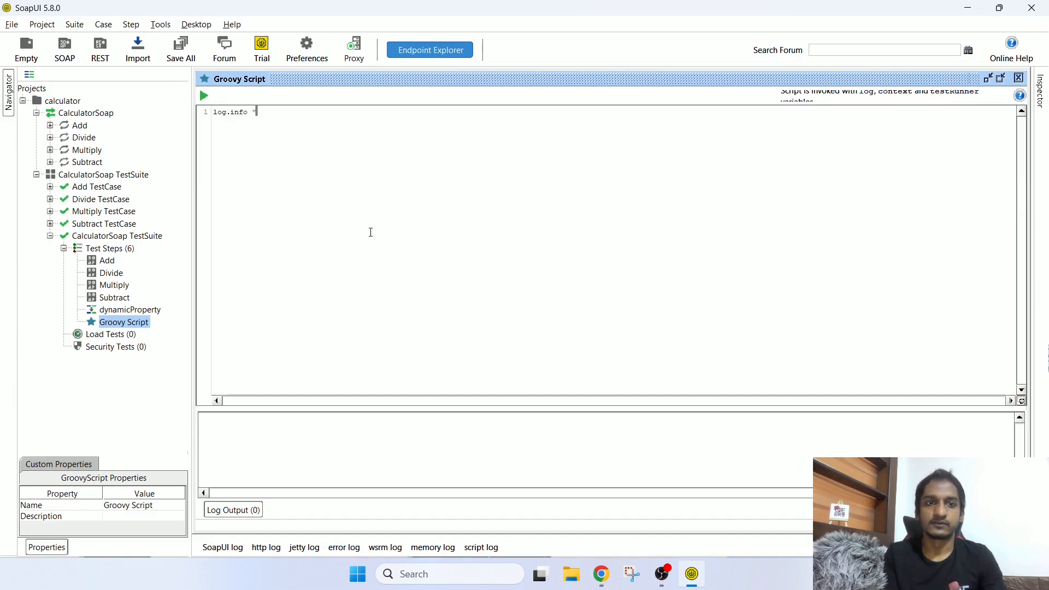
text( "hello worl)
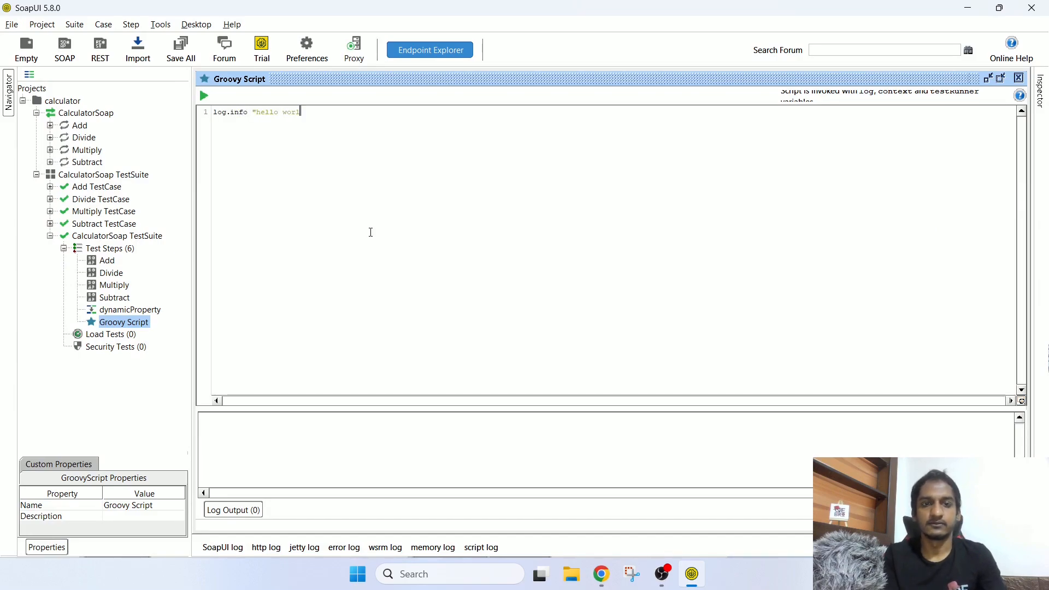
text(d")
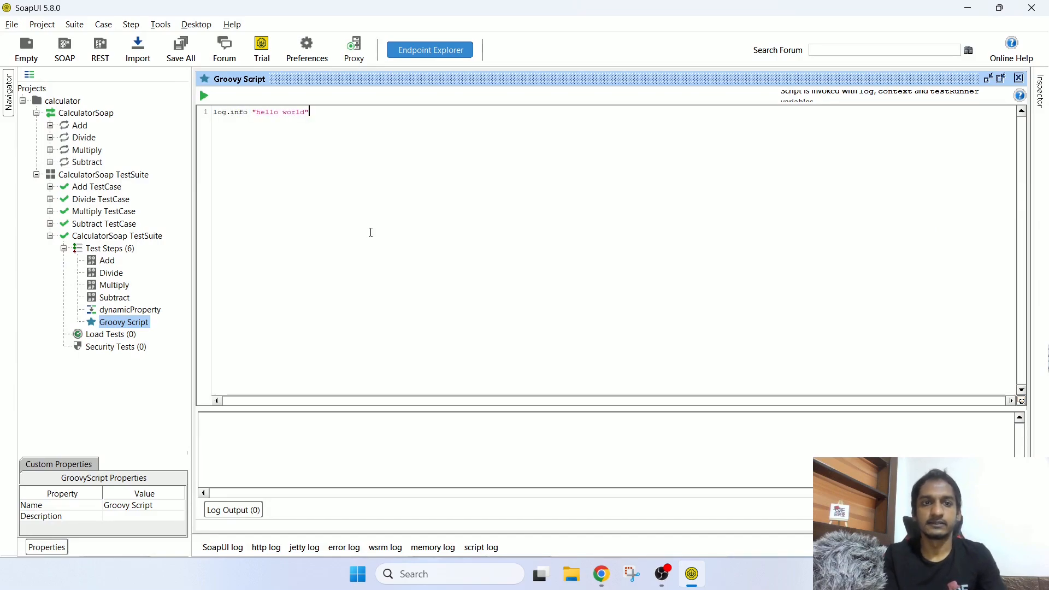
click(204, 97)
click(252, 420)
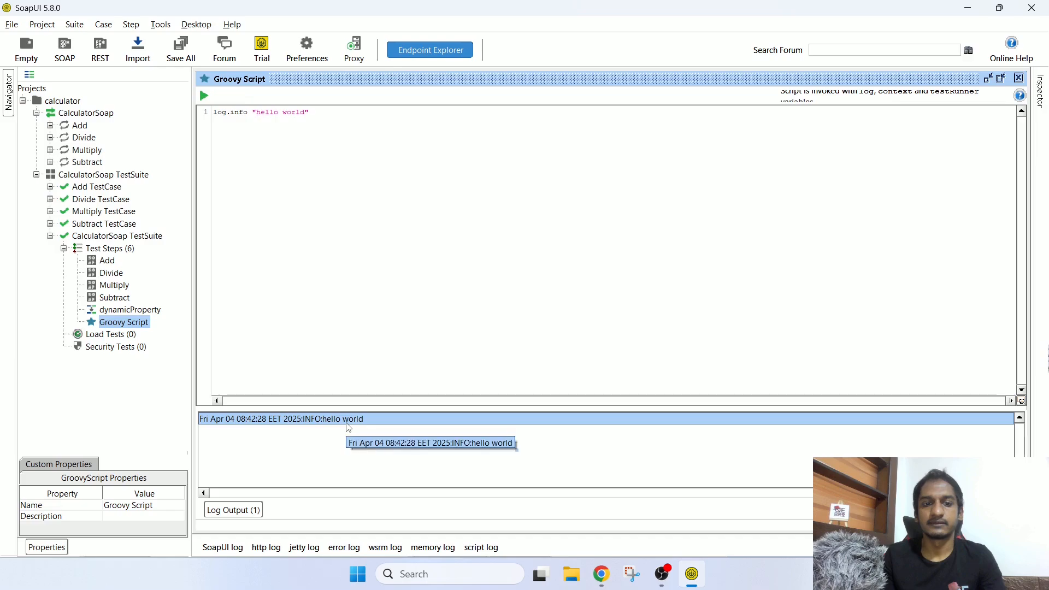
click(364, 237)
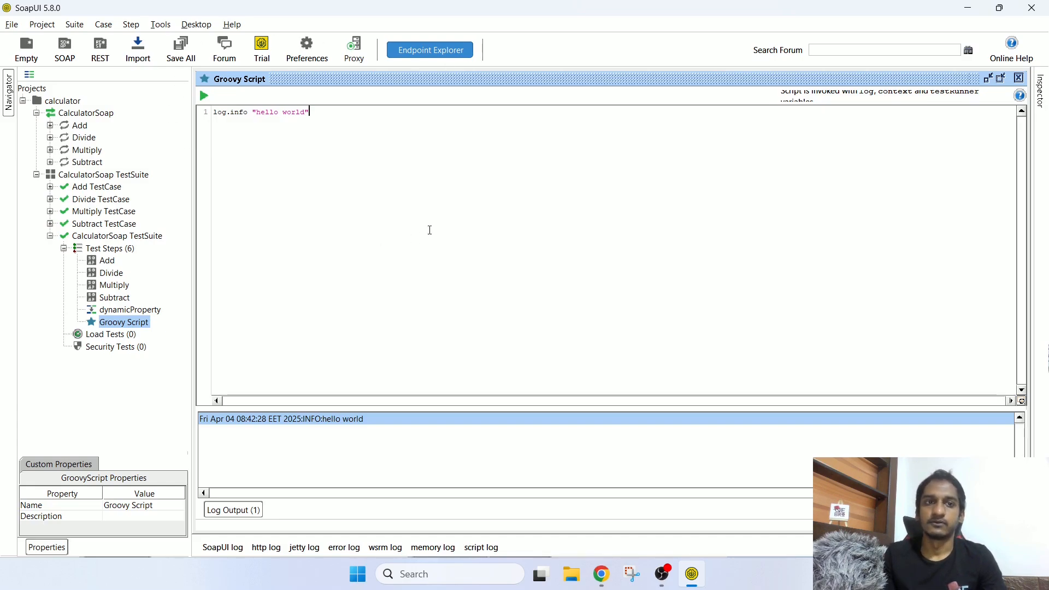
key(ctrl+a)
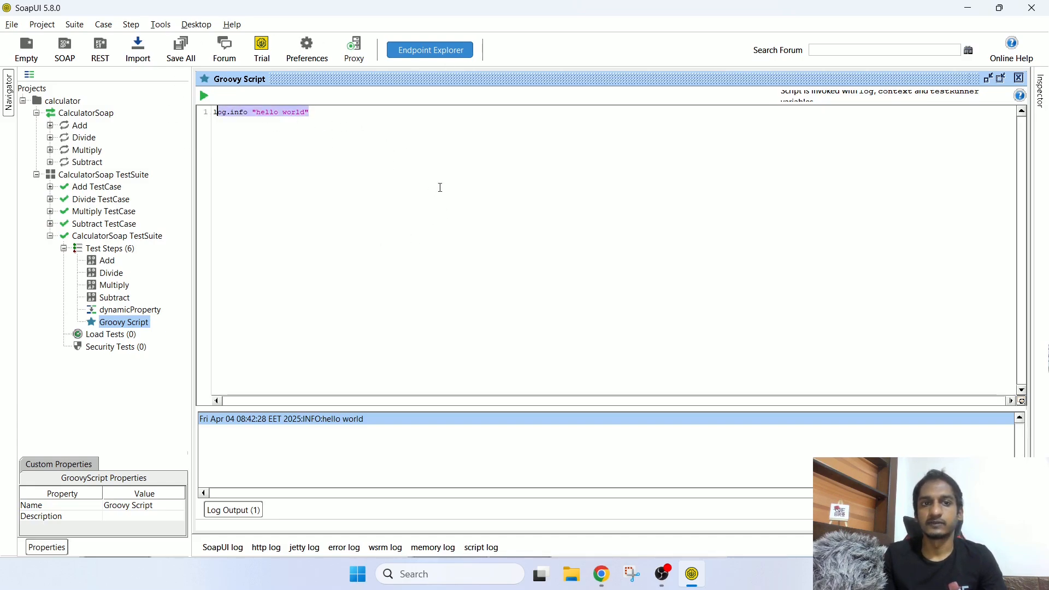
click(528, 227)
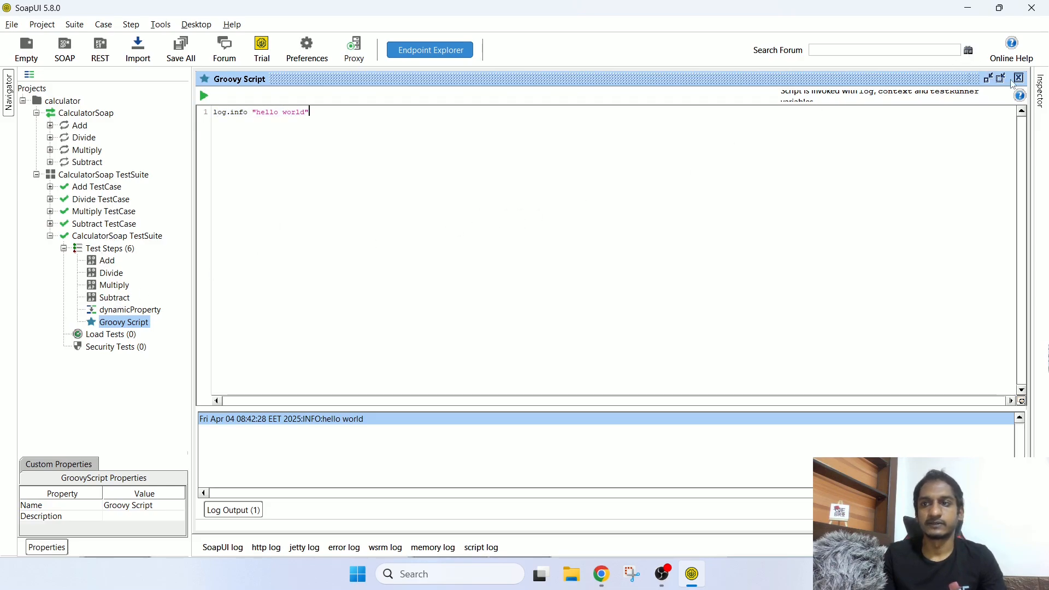
click(110, 249)
Step: Choose Launch TestRunner from the CalculatorSoap TestSuite's context menu
right_click(109, 250)
mouse_move(175, 273)
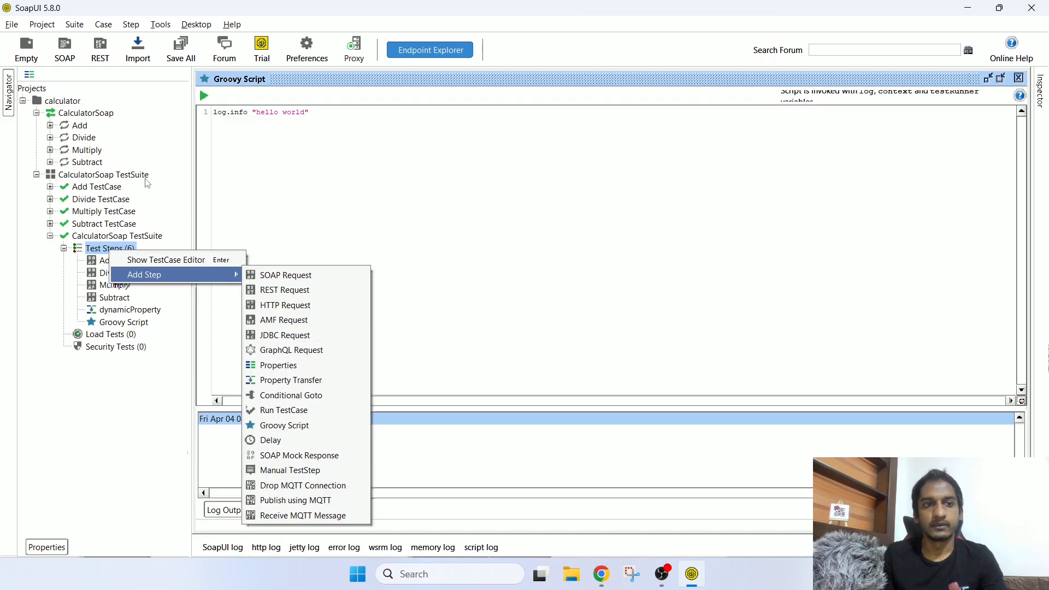
click(430, 173)
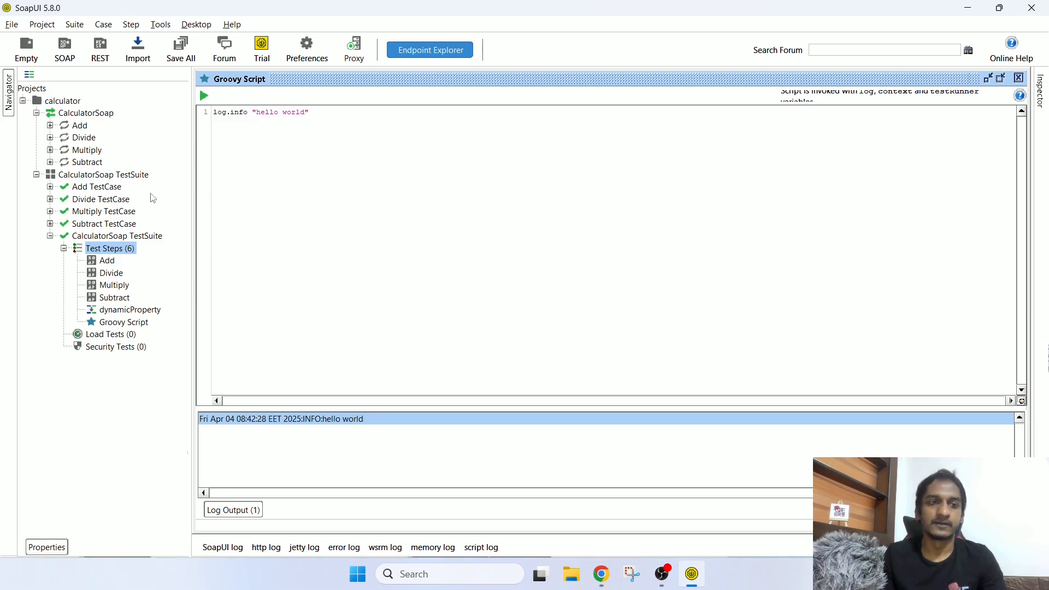
click(115, 176)
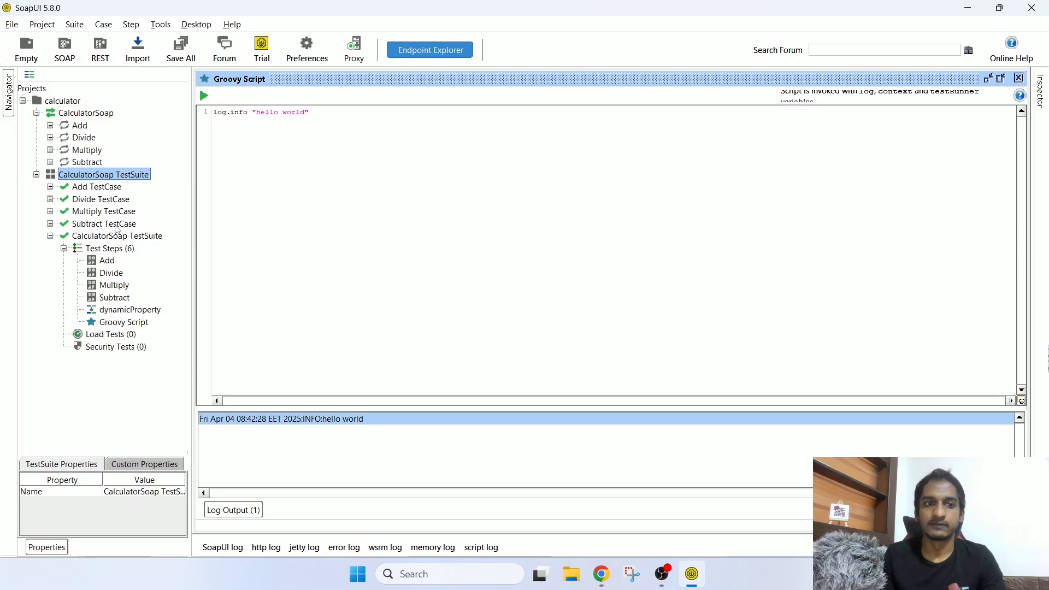
right_click(123, 177)
click(107, 179)
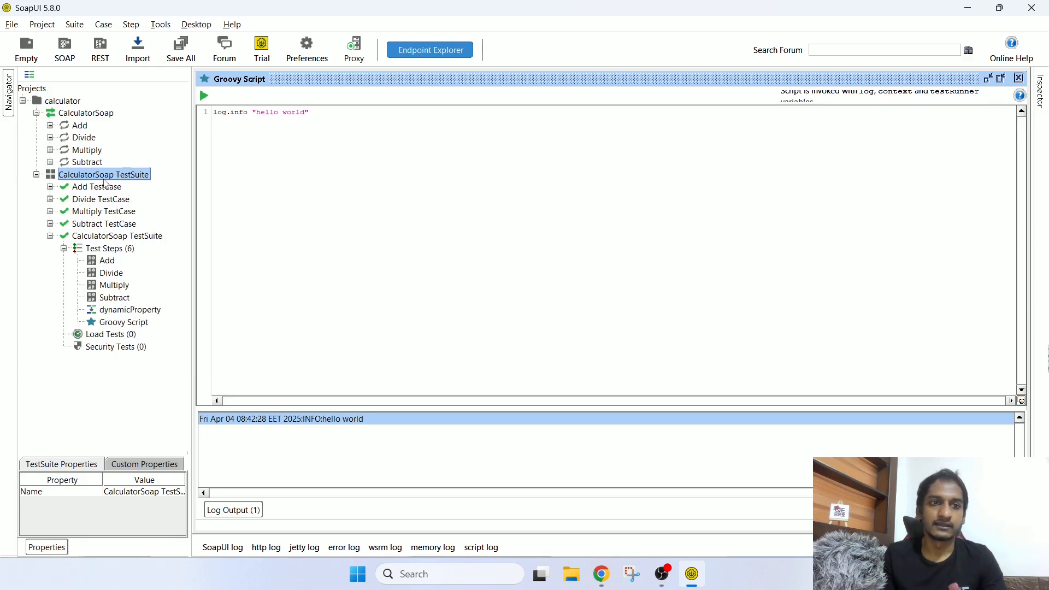
right_click(136, 180)
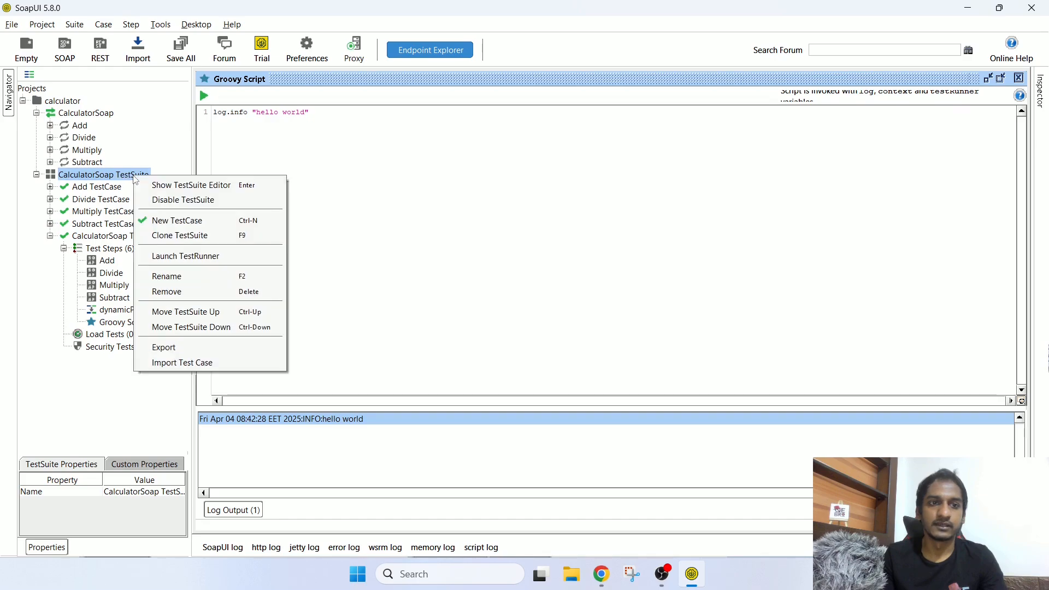
click(205, 261)
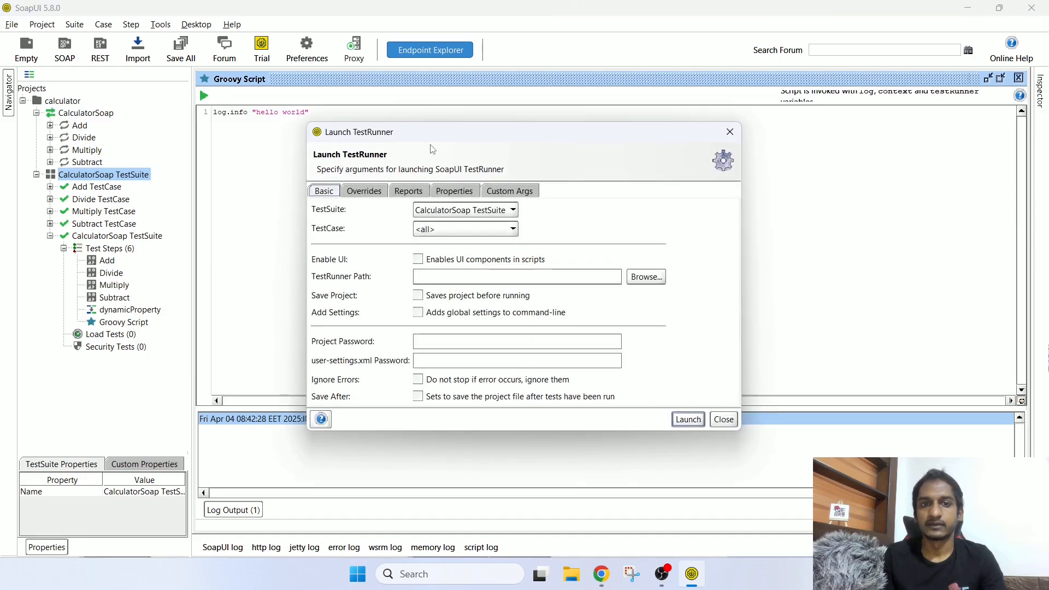
Step: Choose CalculatorSoap TestSuite with TestCase <all> in Launch TestRunner
drag(438, 141, 438, 119)
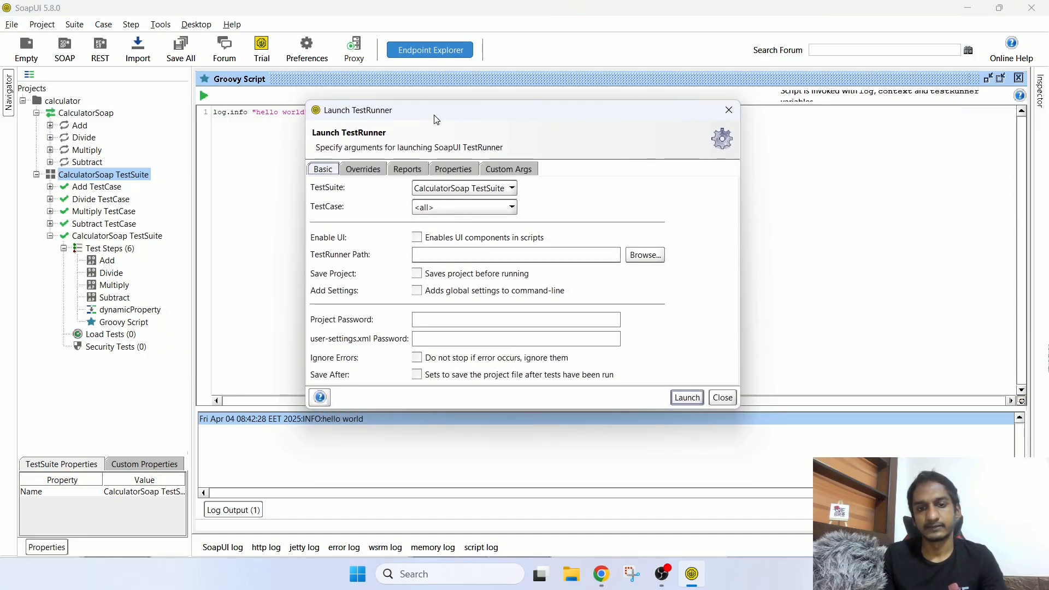
click(464, 190)
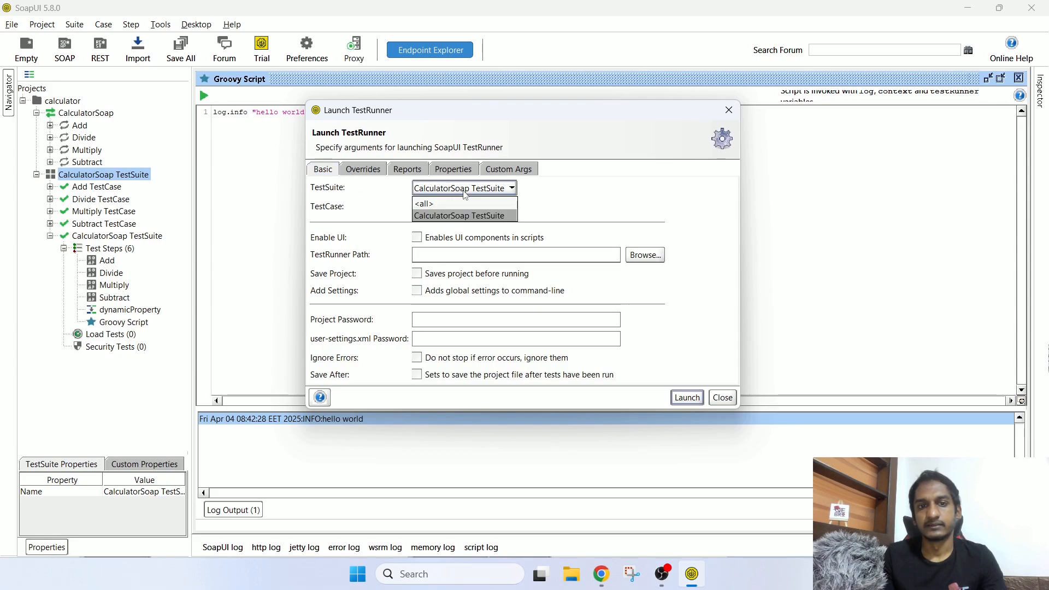
click(459, 215)
click(460, 207)
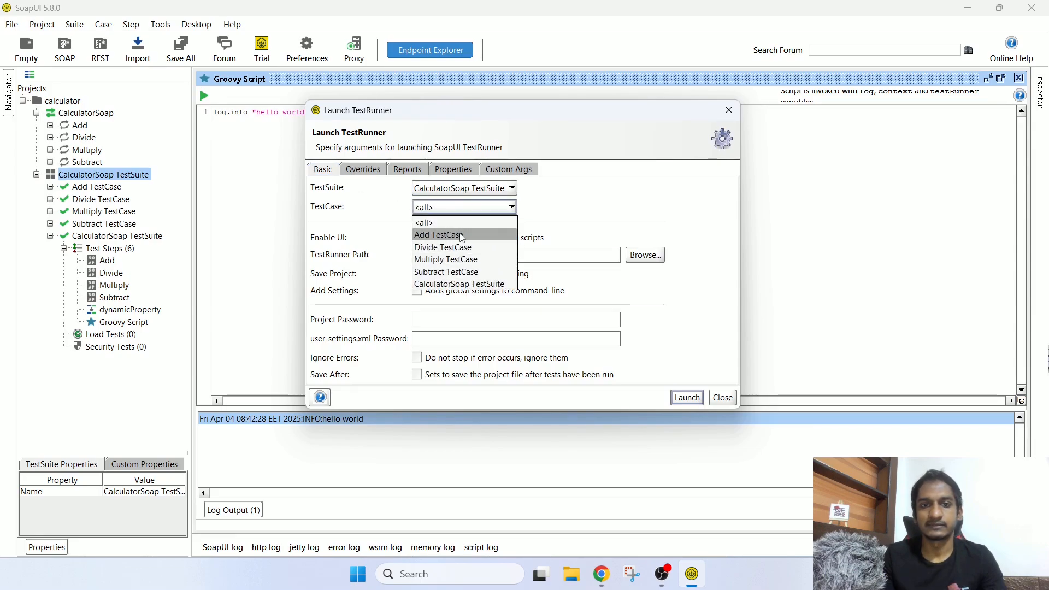
click(460, 224)
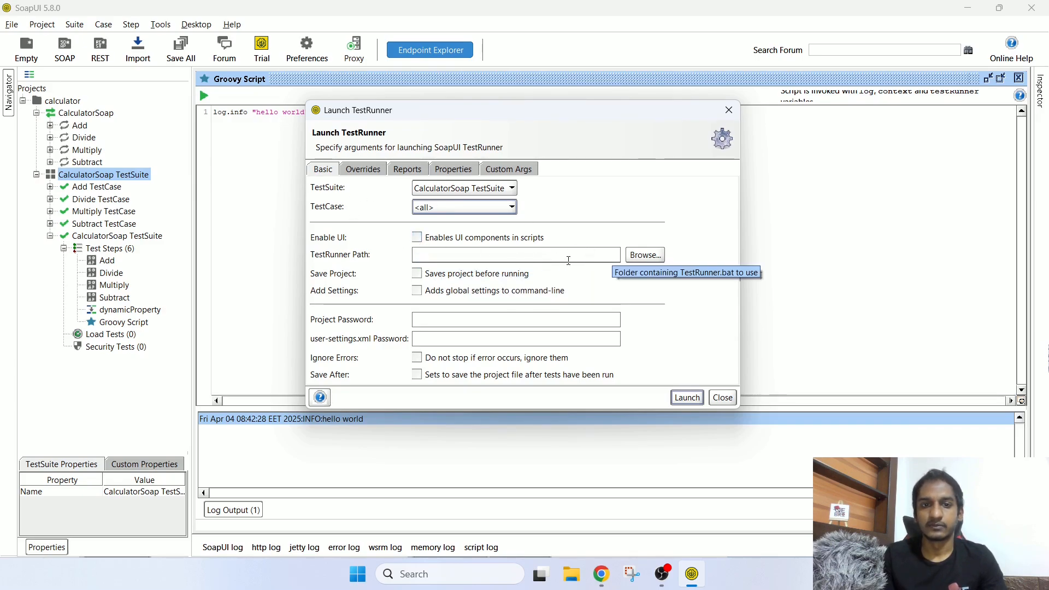
Step: Enable Export JUnit Results on the Reports tab, review the other tabs, and launch the run
click(375, 171)
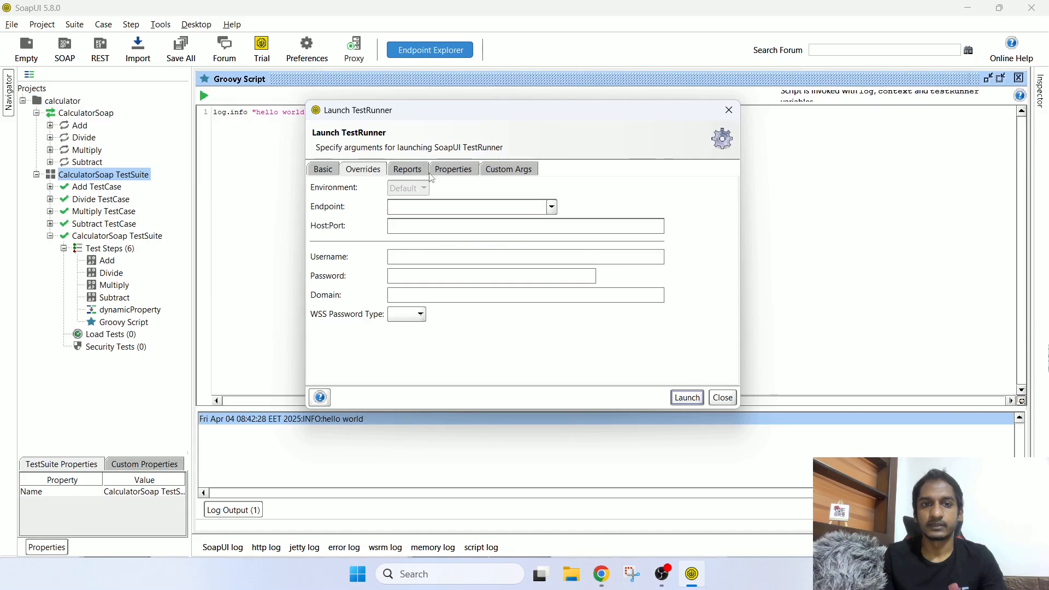
click(409, 174)
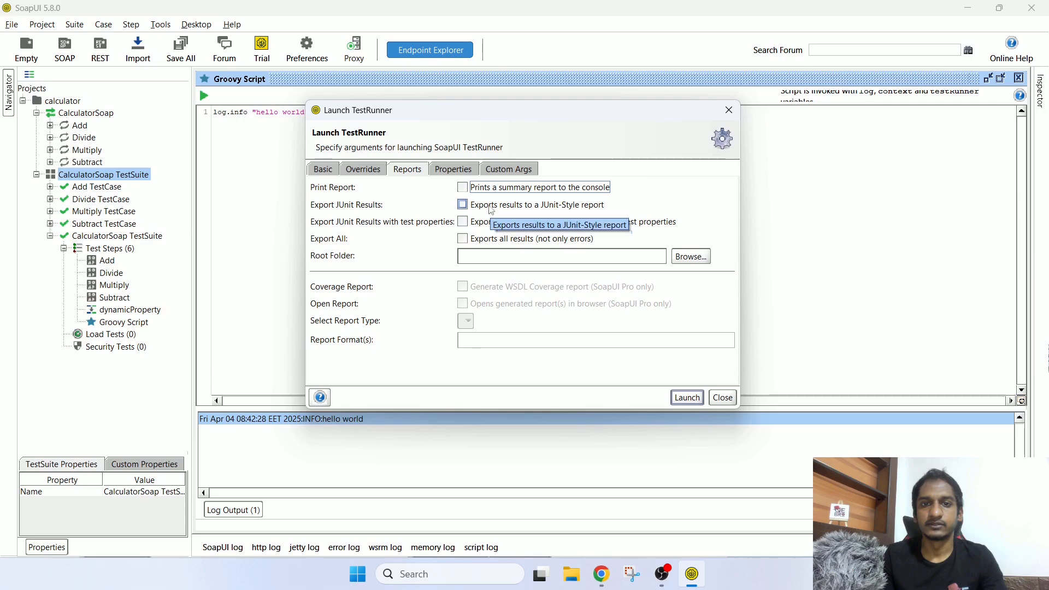
click(463, 205)
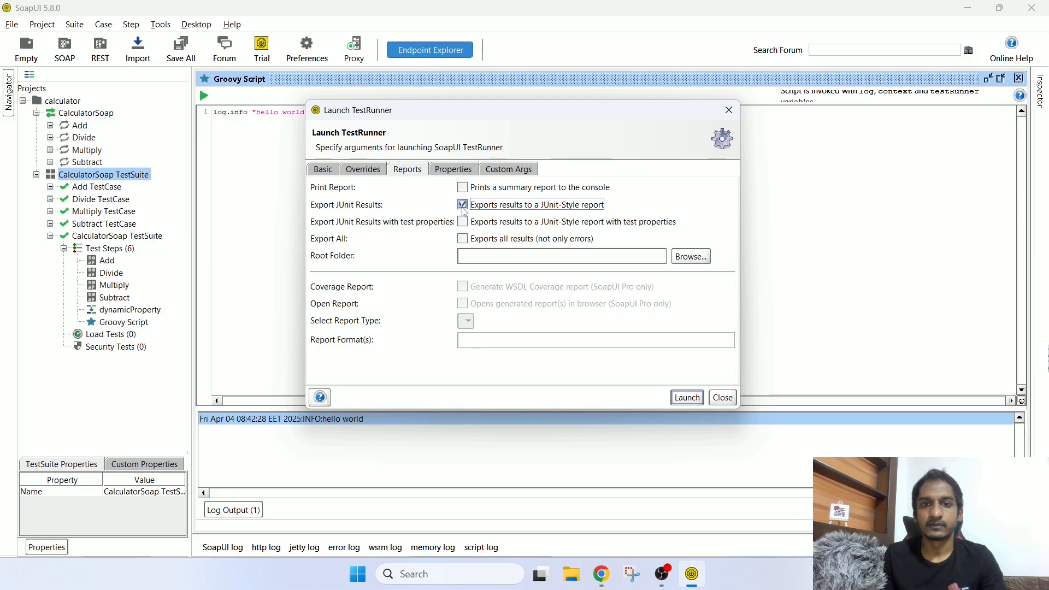
click(450, 171)
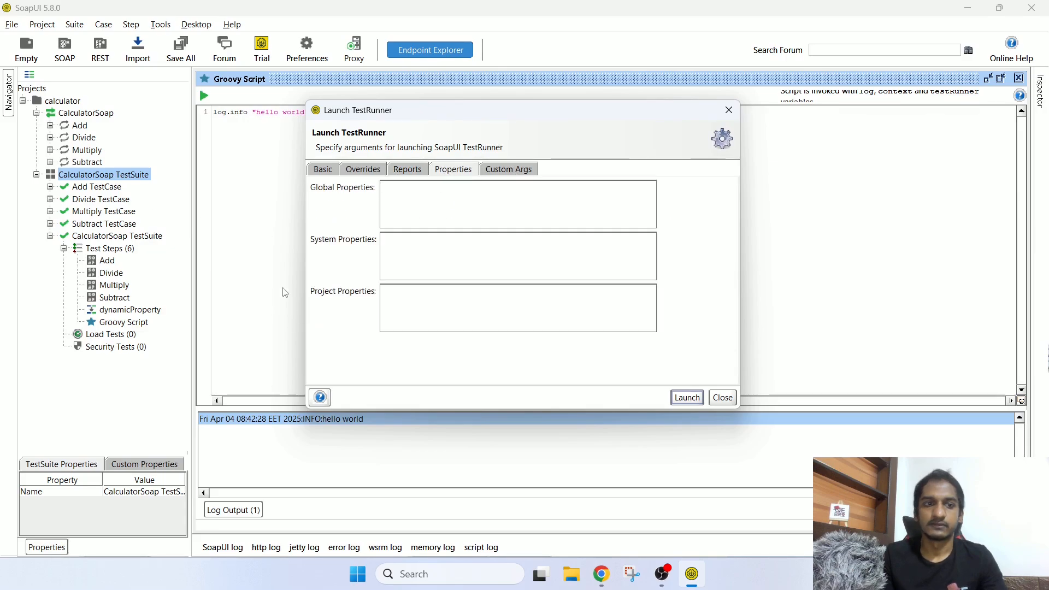
click(514, 196)
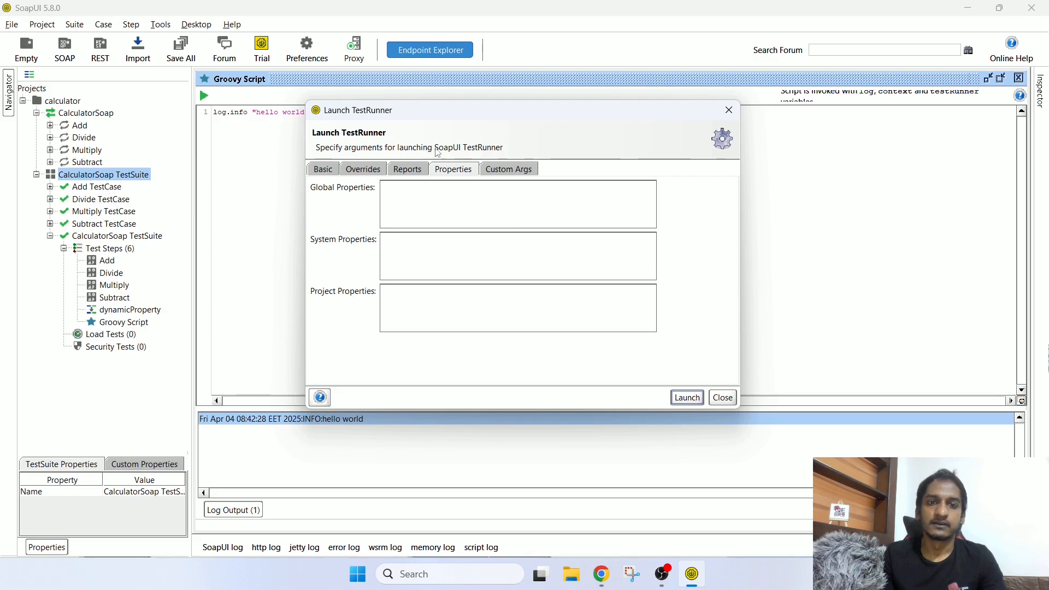
click(507, 170)
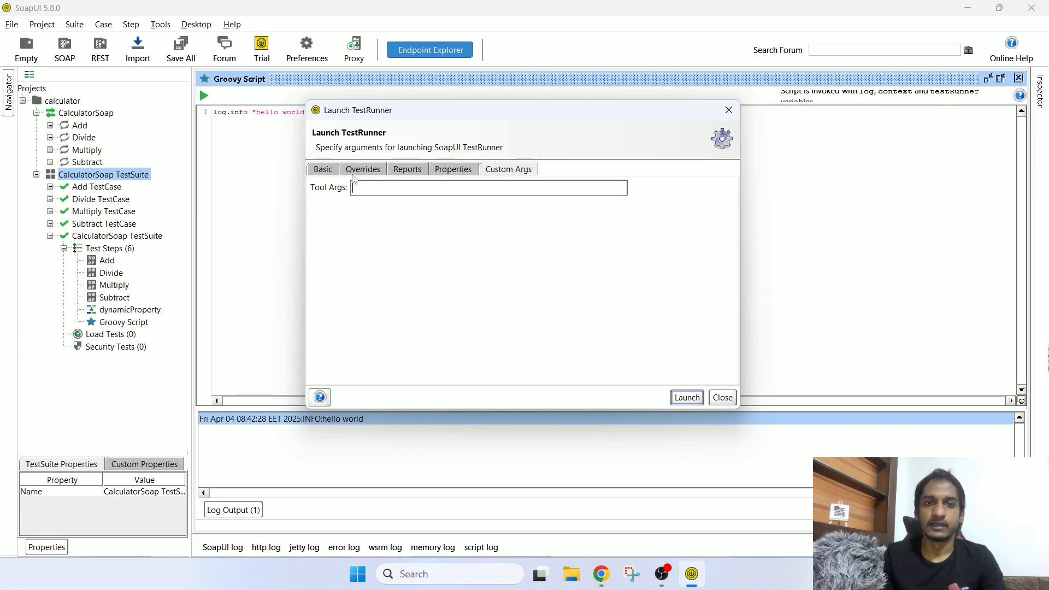
click(326, 170)
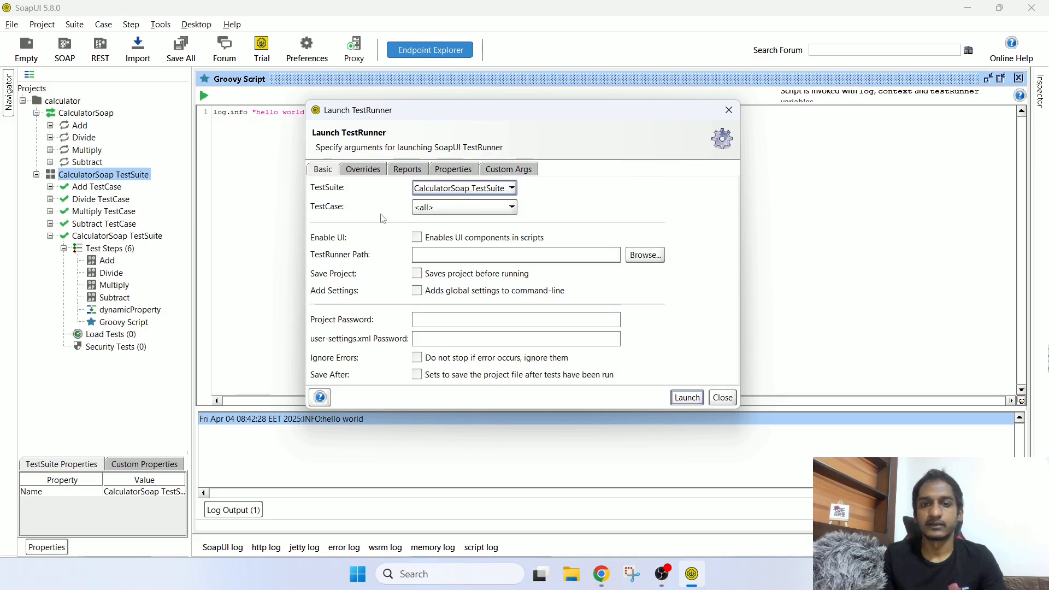
click(684, 398)
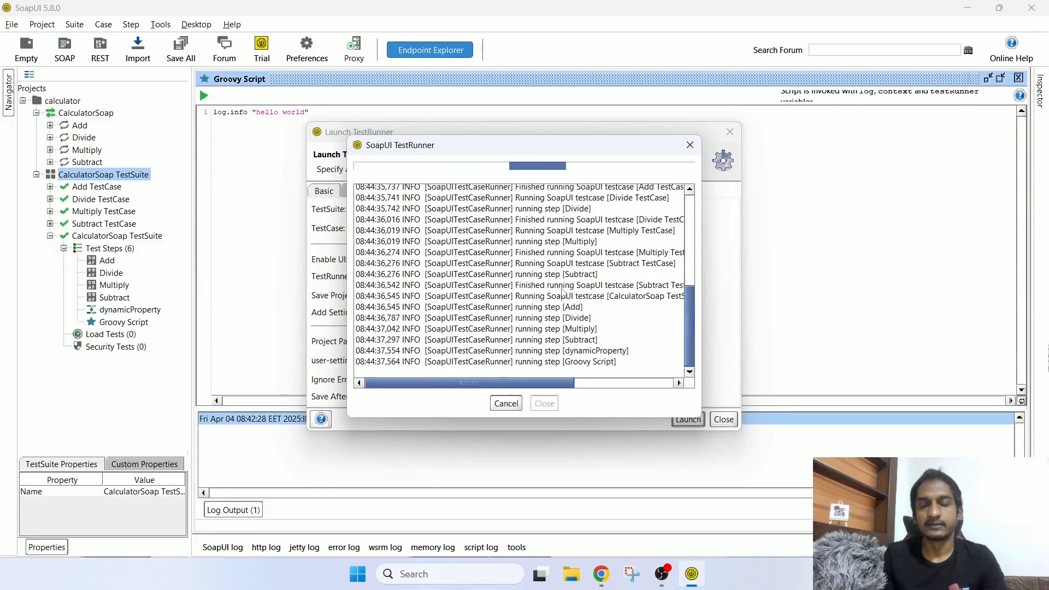
Step: Dismiss the execution error and scroll to the top of the TestRunner log
click(540, 302)
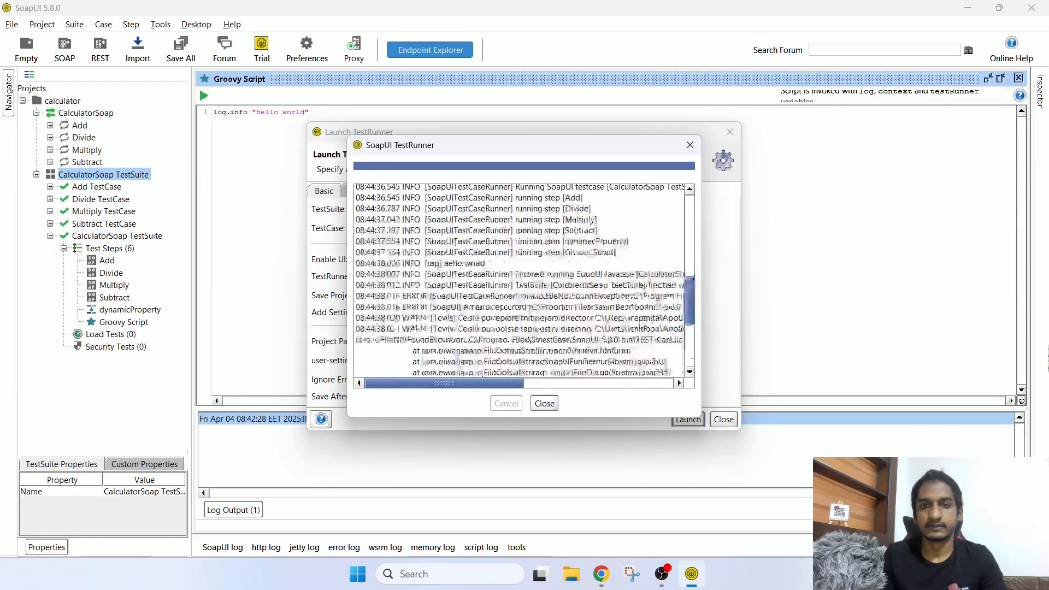
scroll(641, 322, up, 10)
drag(392, 202, 569, 209)
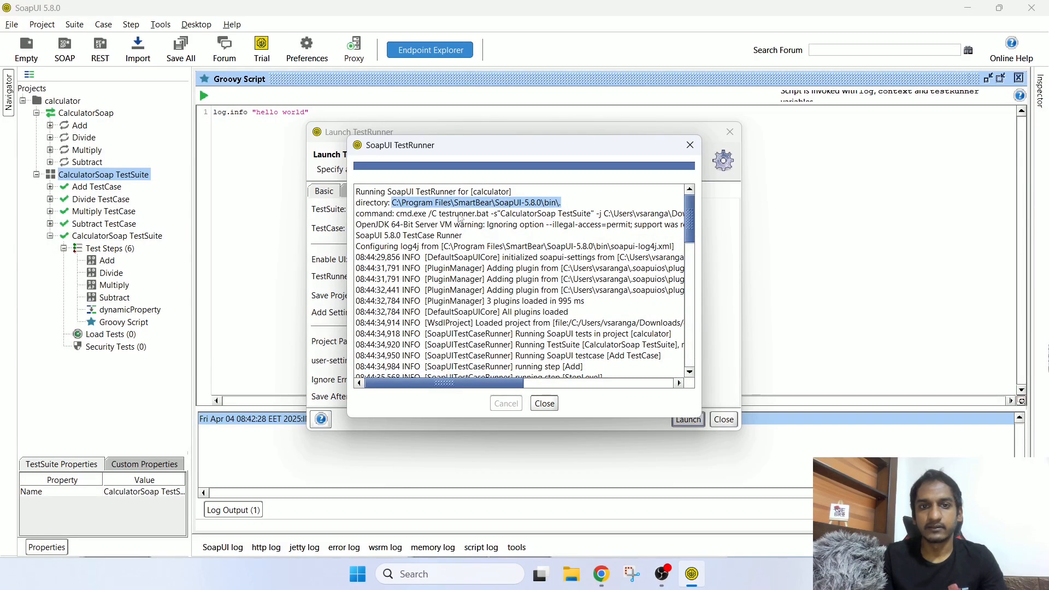
Step: Select the logged testrunner command and SoapUI bin directory path, then open Windows search
drag(395, 215, 740, 221)
drag(513, 384, 415, 392)
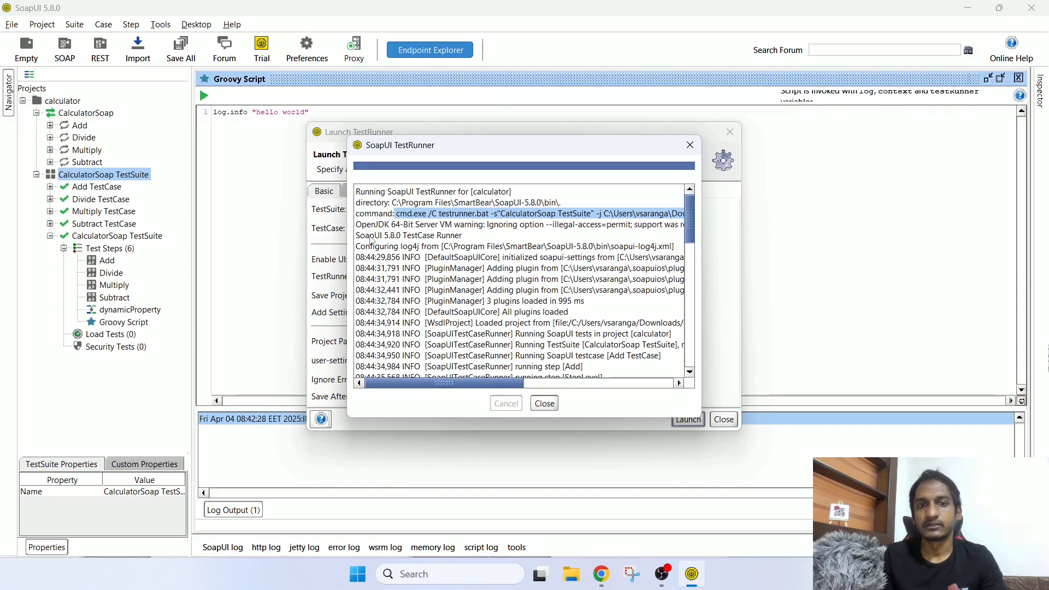
drag(392, 202, 562, 203)
key(ctrl+c)
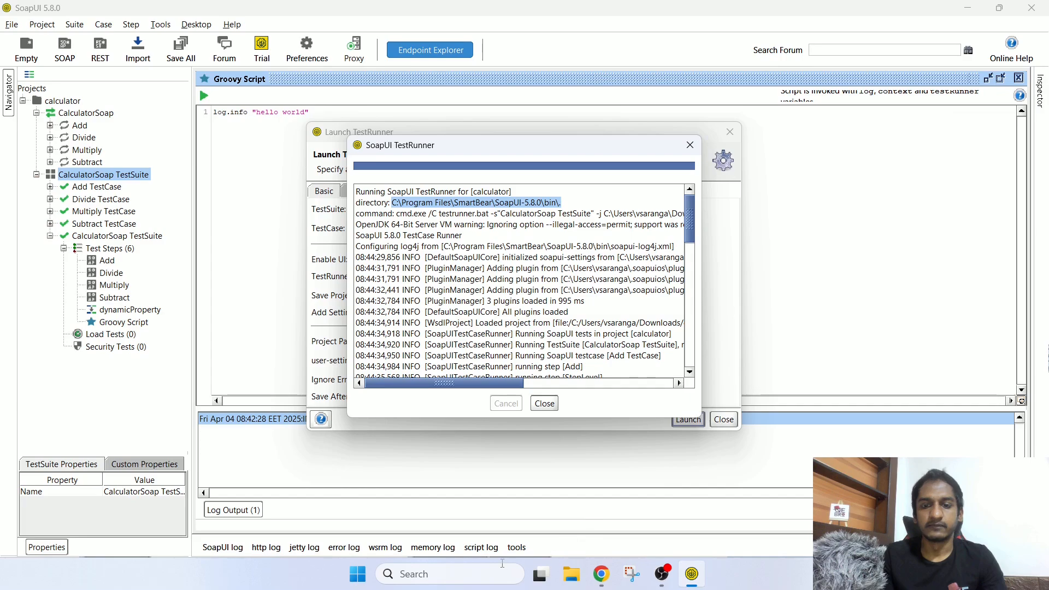
click(477, 571)
Step: Open Command Prompt and cd into the pasted SoapUI bin folder path
text(cmd)
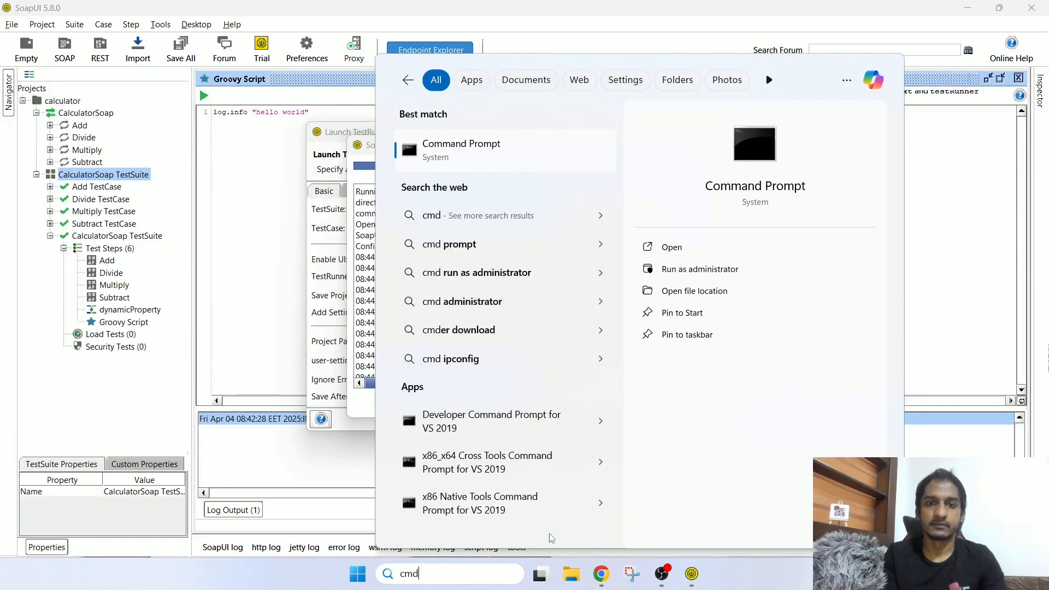
key(Return)
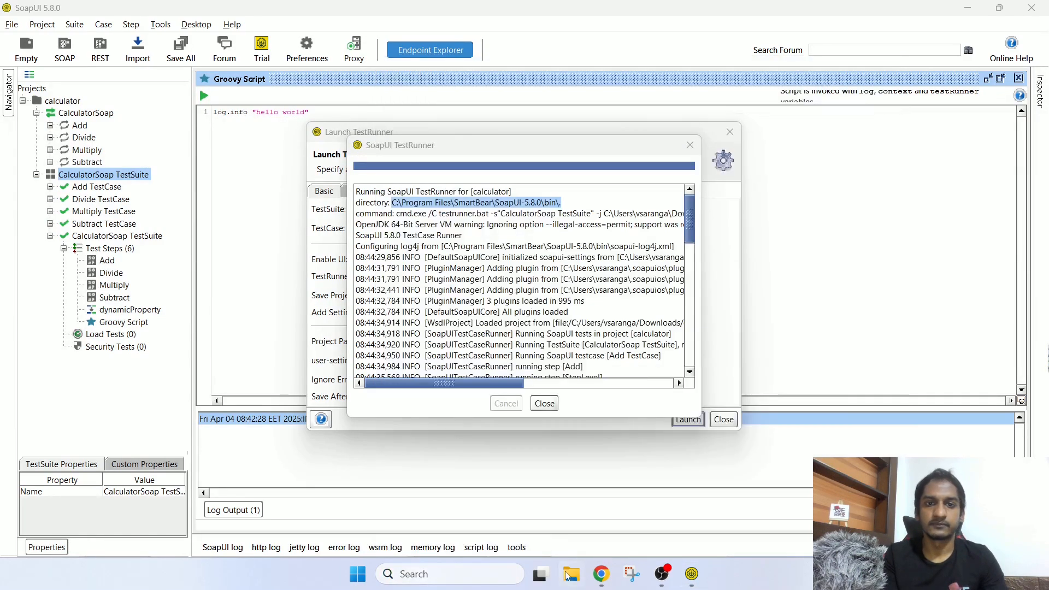
text(cd)
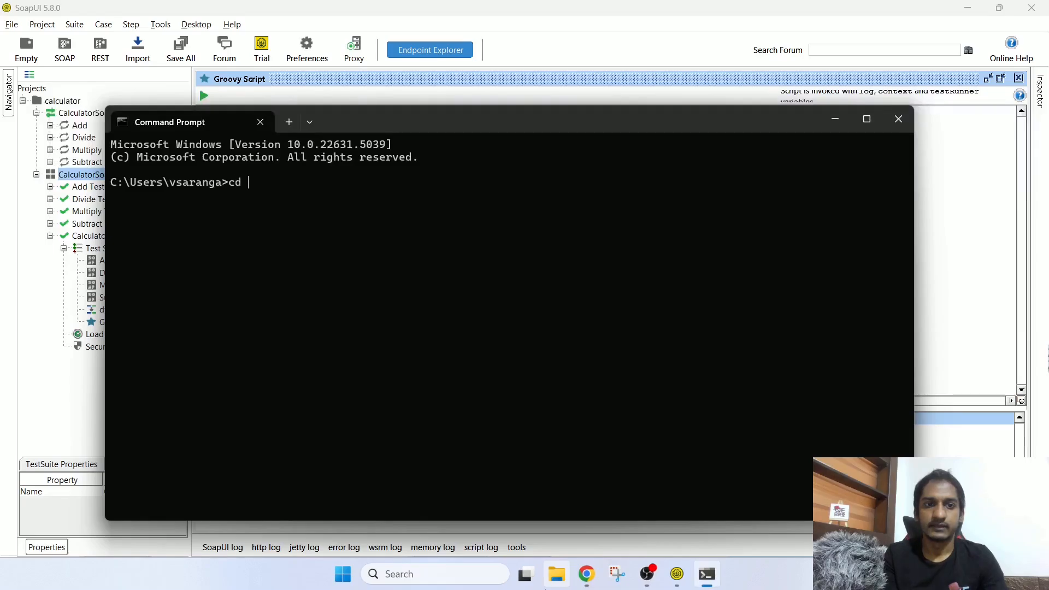
key(ctrl+v)
key(Return)
key(Return)
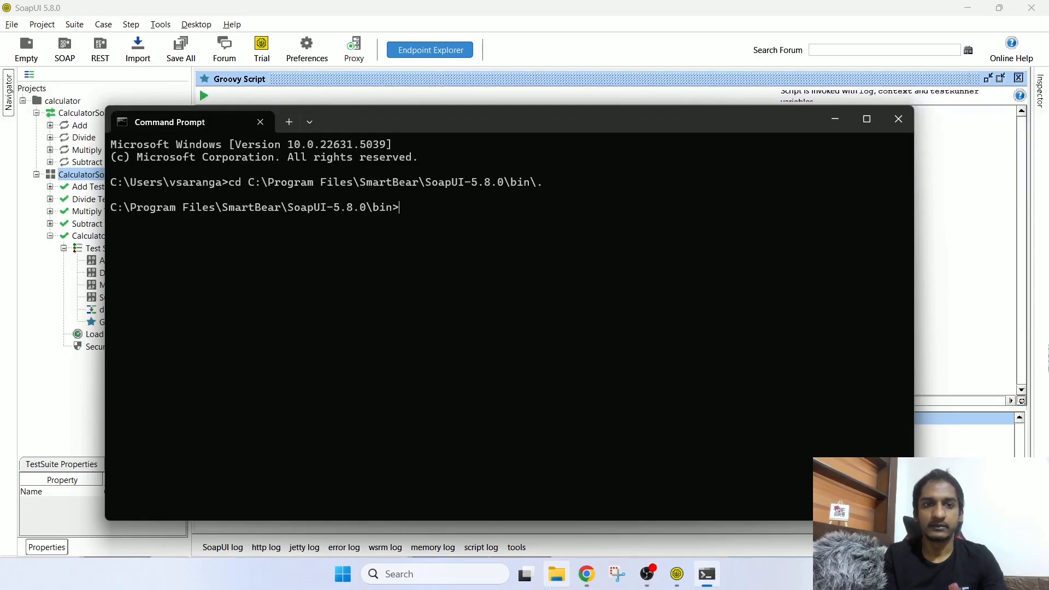
Step: Copy the testrunner command from the SoapUI TestRunner log and paste it at the prompt
key(alt+Tab)
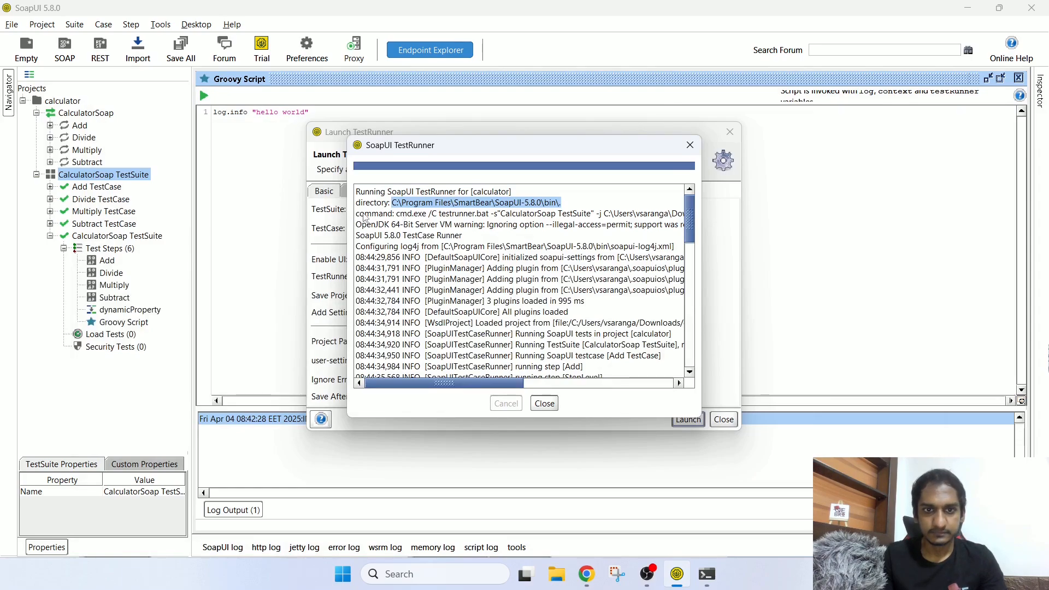
drag(357, 203, 693, 215)
click(397, 217)
key(ctrl+c)
click(707, 574)
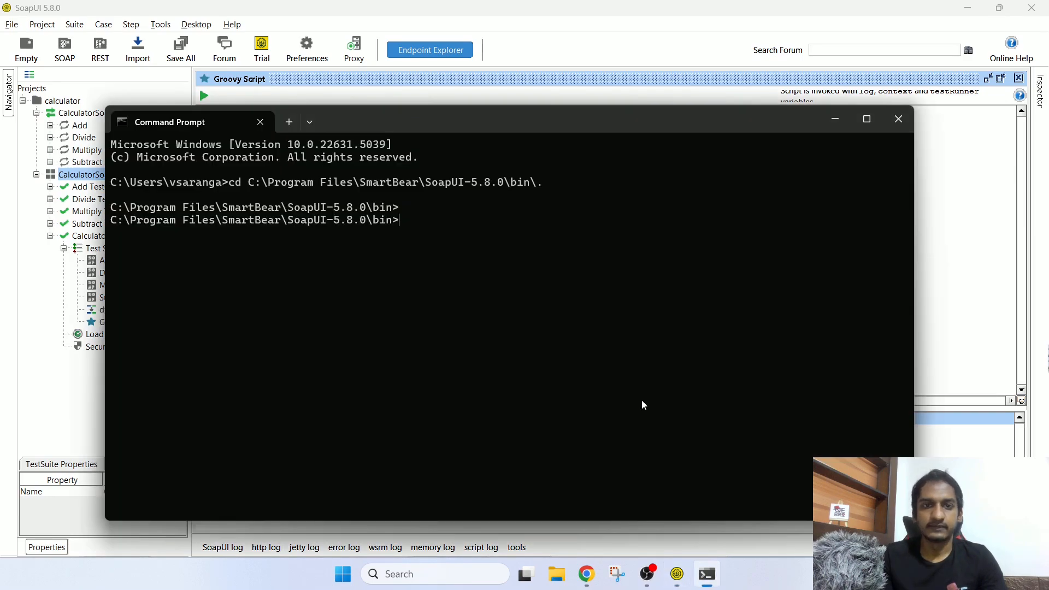
key(ctrl+v)
Step: Check the calculator-soapui-project.xml path in the pasted command, run it, and review the startup output
drag(396, 220, 751, 225)
drag(781, 220, 373, 241)
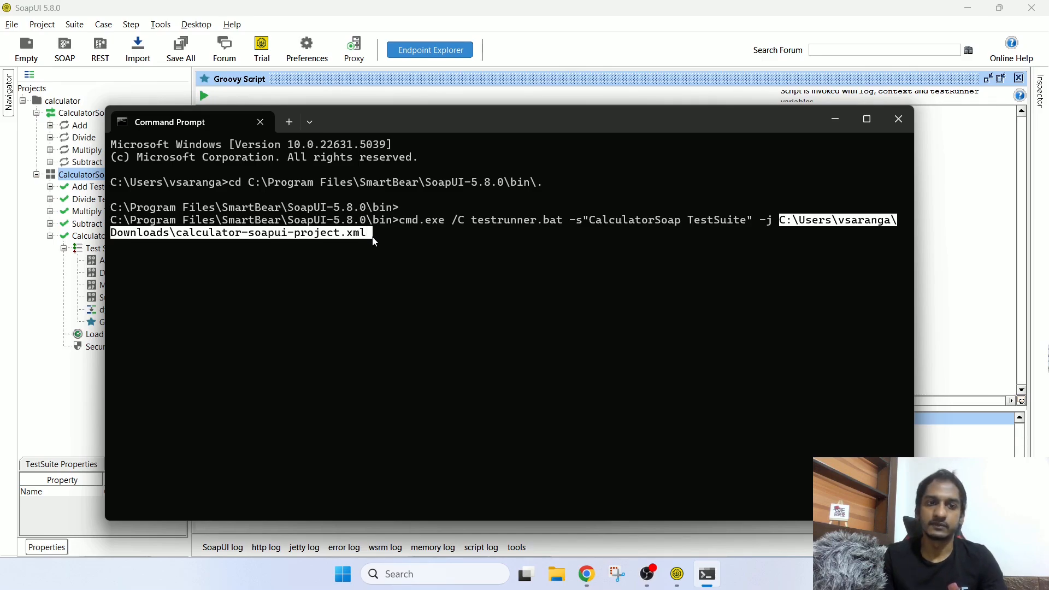
click(746, 274)
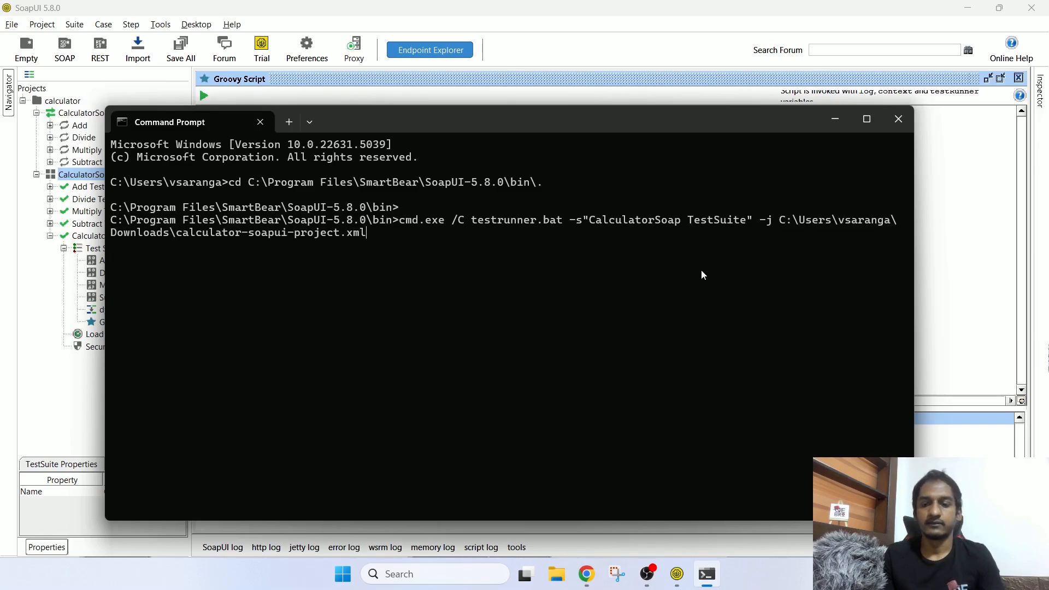
key(Return)
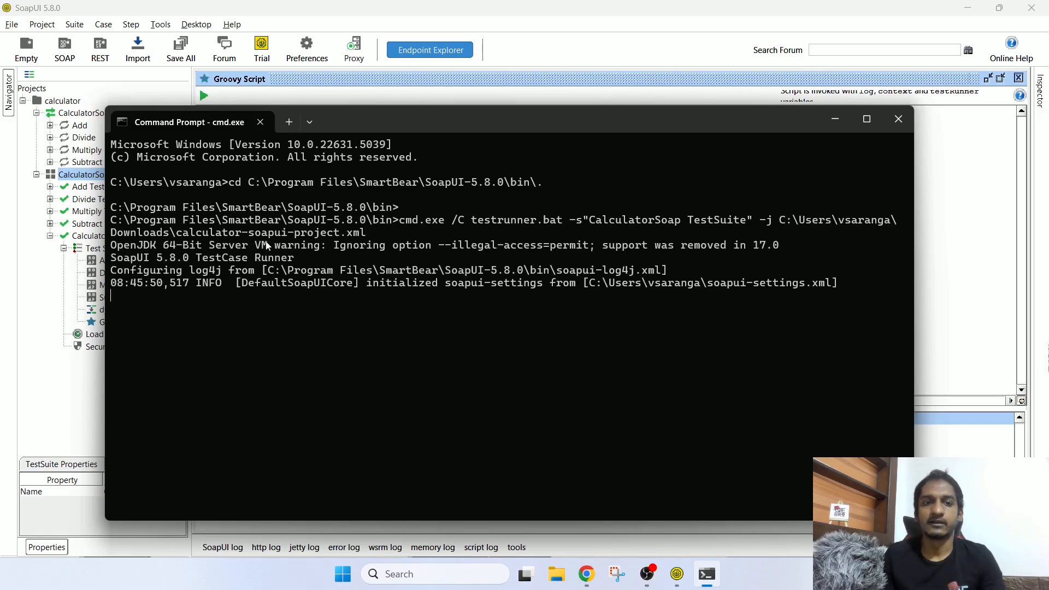
drag(196, 245, 779, 284)
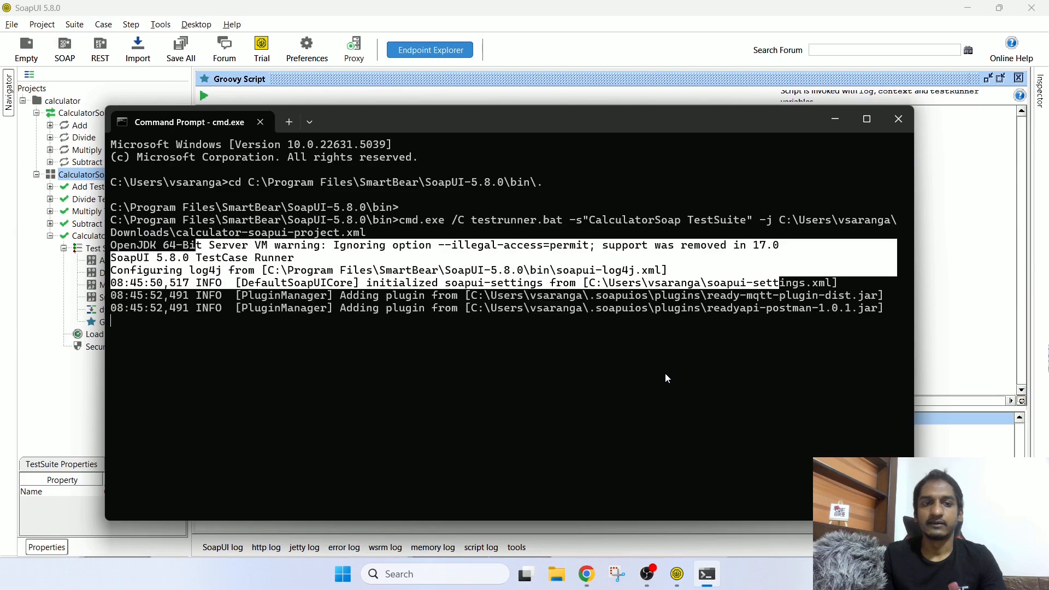
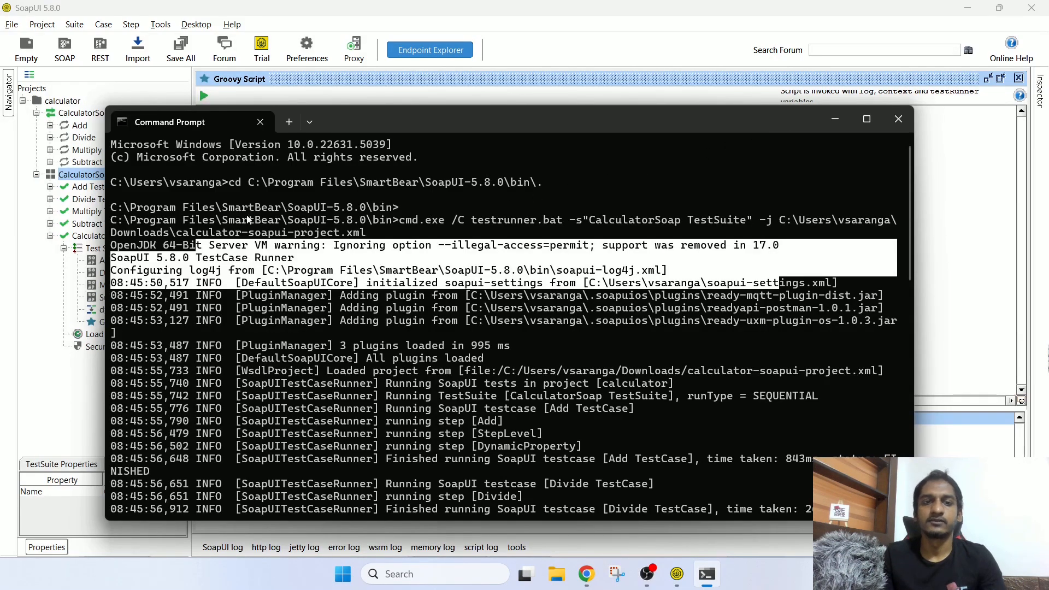
Step: Review the CalculatorSoap TestSuite output (3262ms, report access-denied error), then close Command Prompt
drag(186, 220, 647, 282)
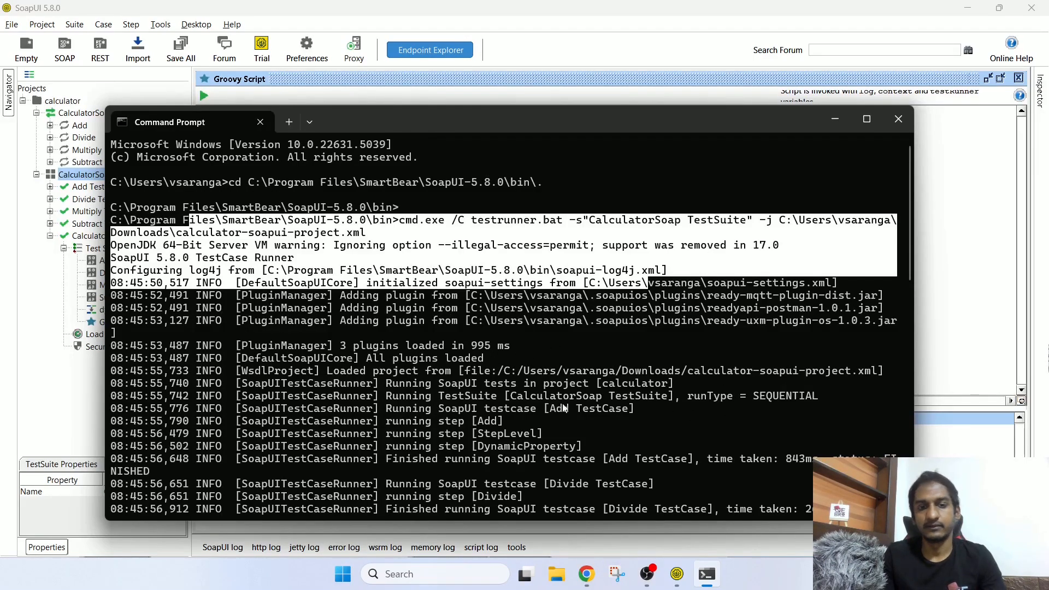
scroll(538, 363, down, 9)
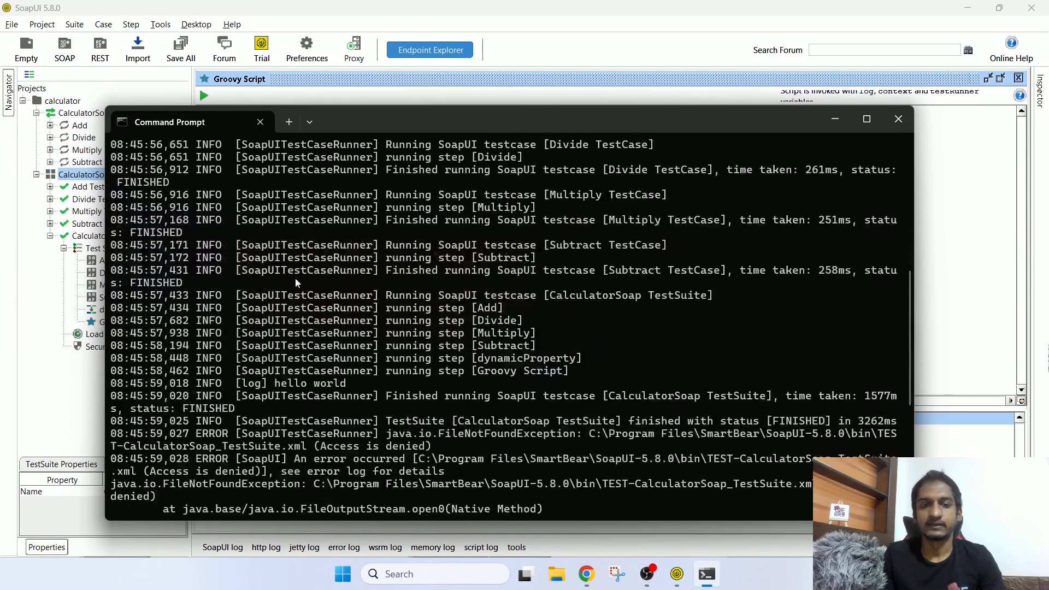
drag(267, 219, 699, 389)
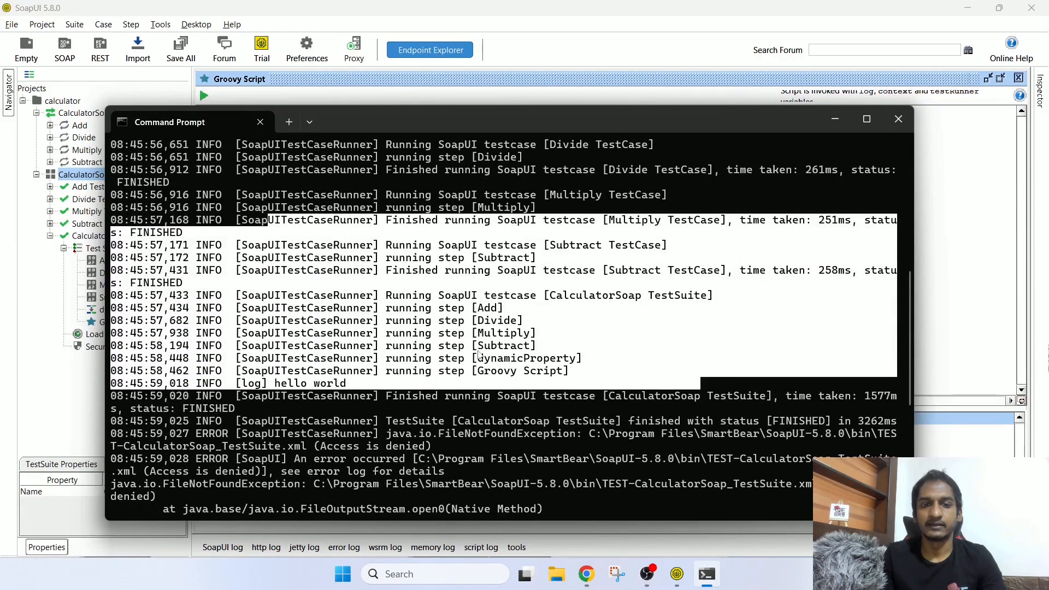
scroll(479, 356, down, 3)
mouse_move(221, 371)
mouse_down()
mouse_move(515, 410)
mouse_move(526, 447)
mouse_move(651, 512)
mouse_up()
scroll(550, 451, down, 4)
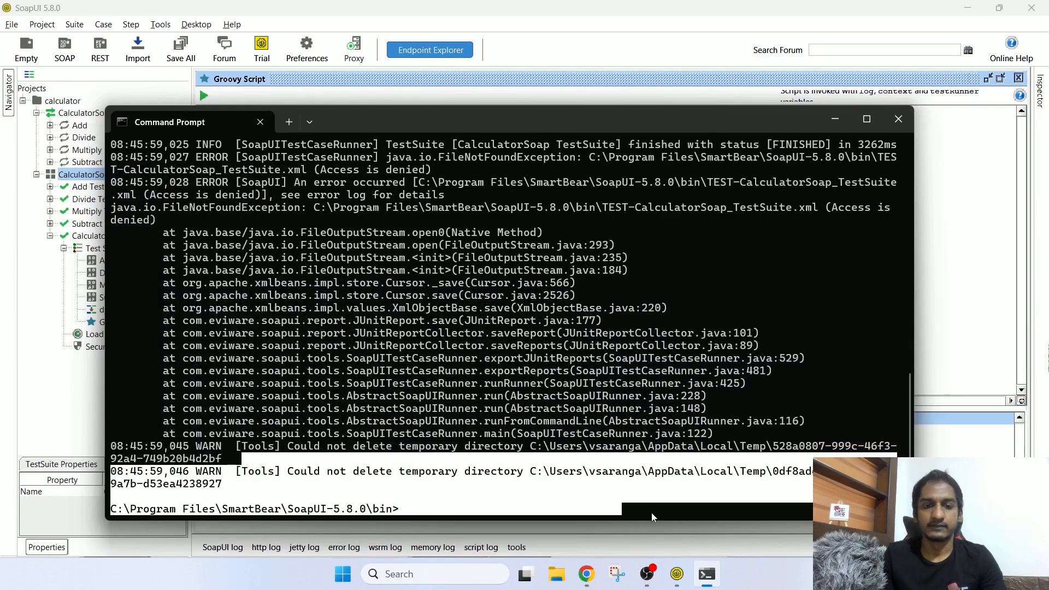
scroll(668, 427, up, 10)
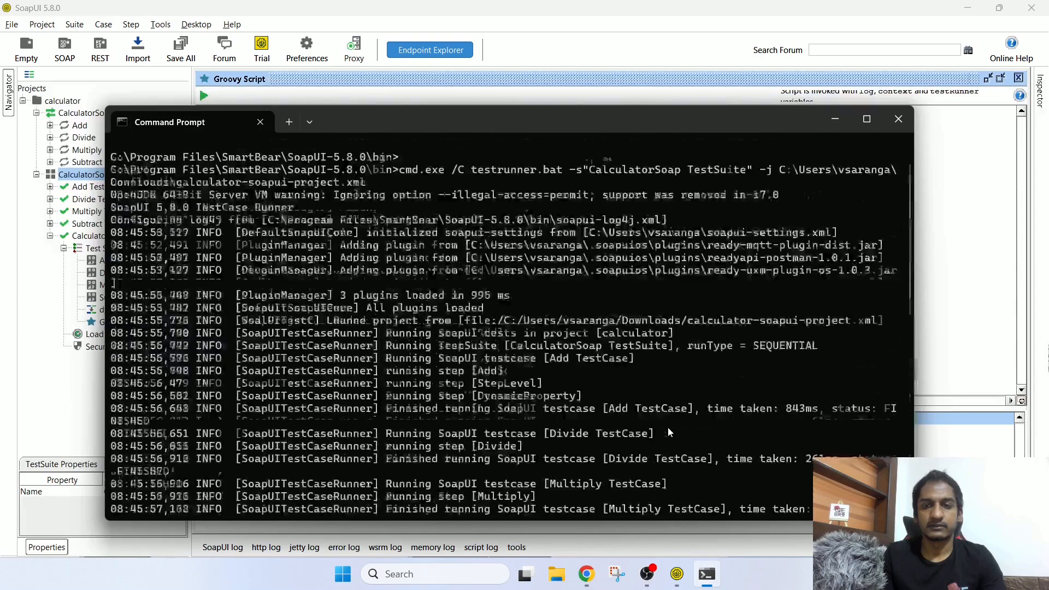
drag(510, 209, 549, 233)
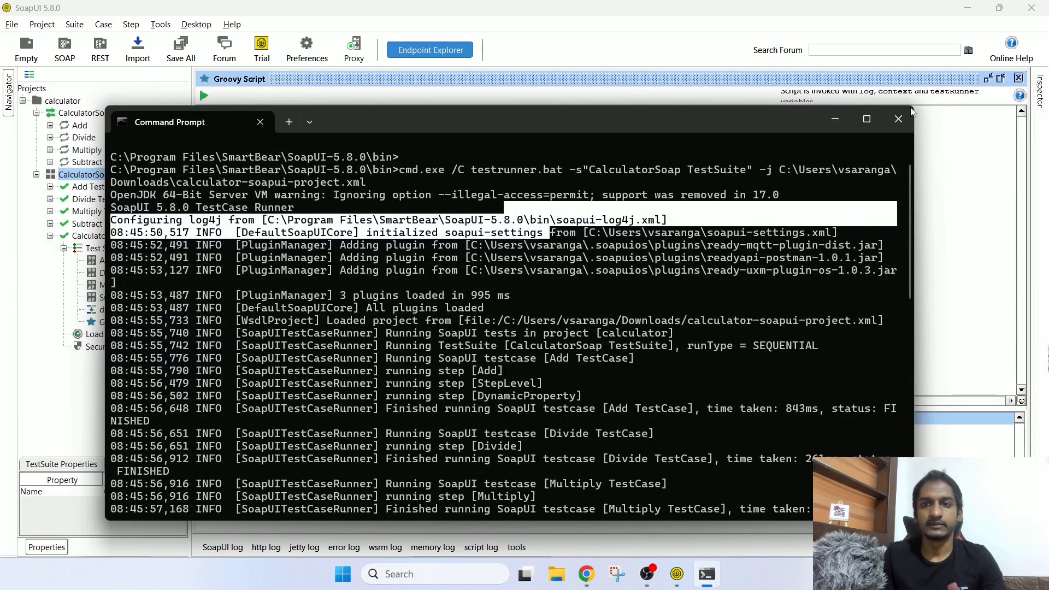
click(896, 119)
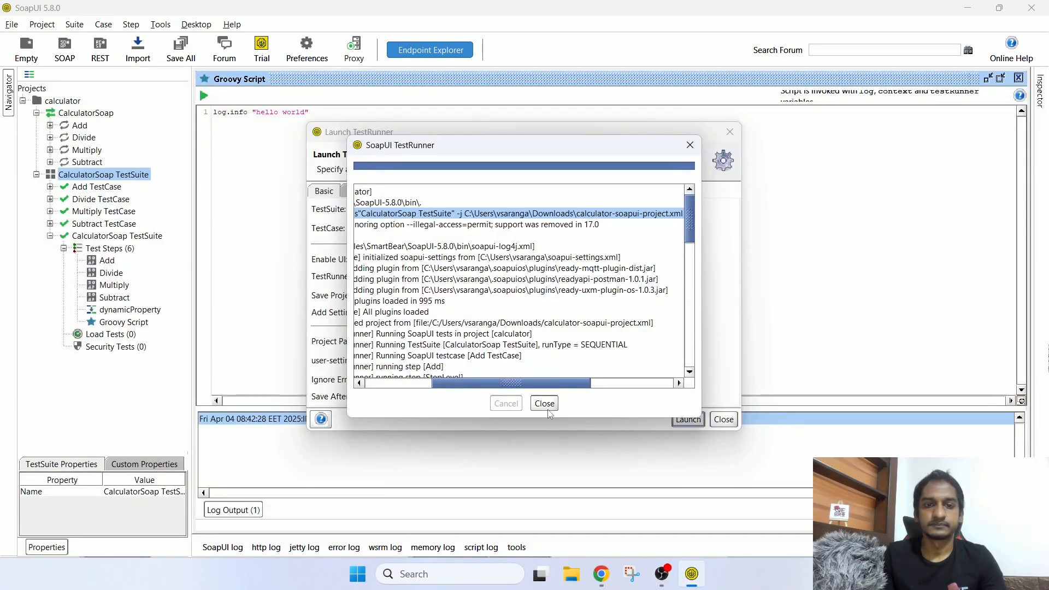
Step: Close the TestRunner dialogs and the Groovy Script, Divide, dynamicProperty and Add editors
click(549, 404)
click(724, 419)
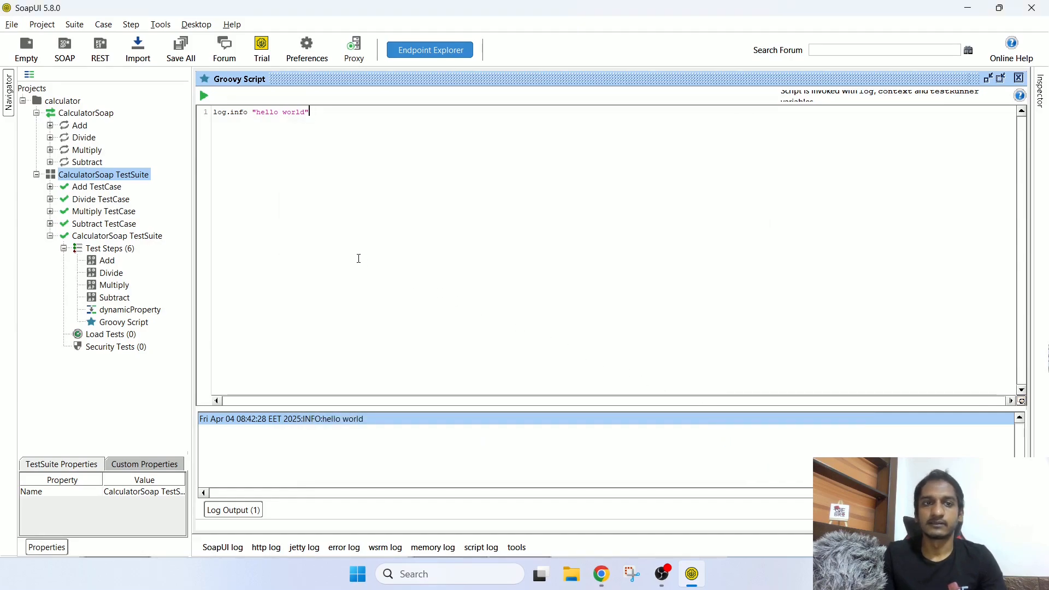
click(1019, 78)
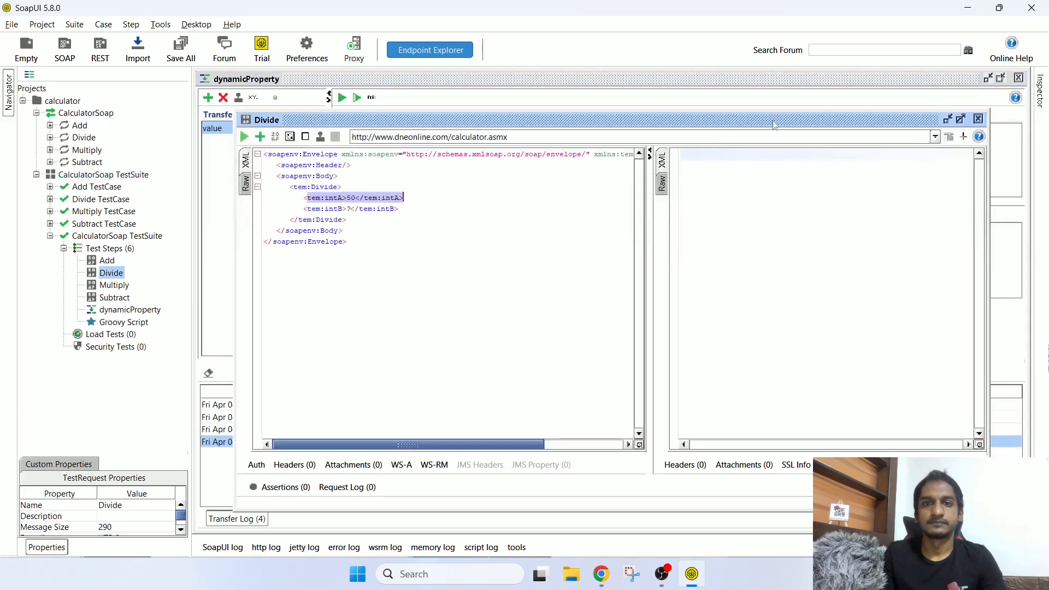
click(979, 120)
click(1019, 78)
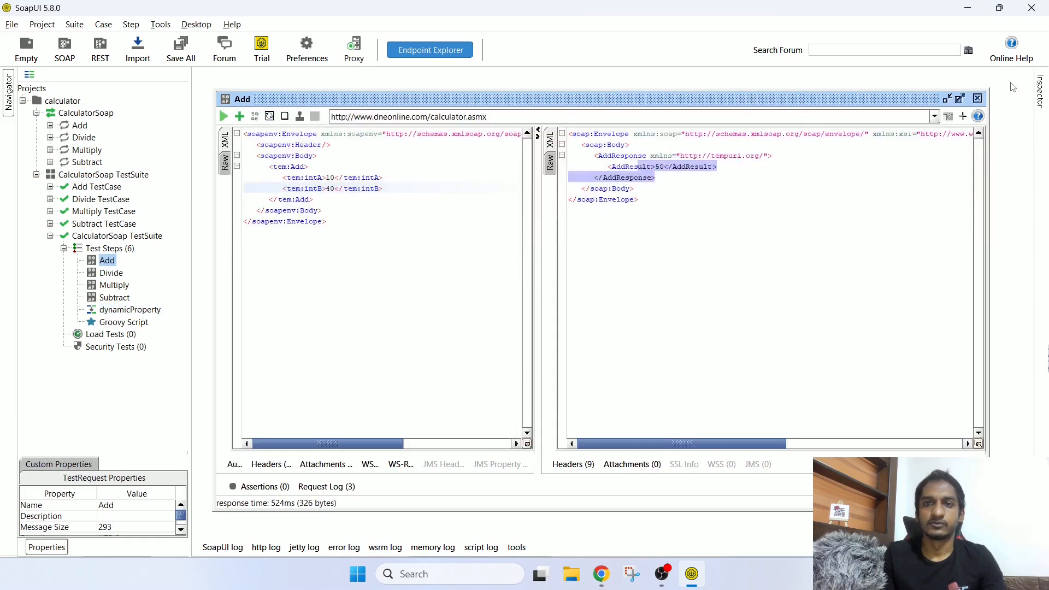
click(978, 101)
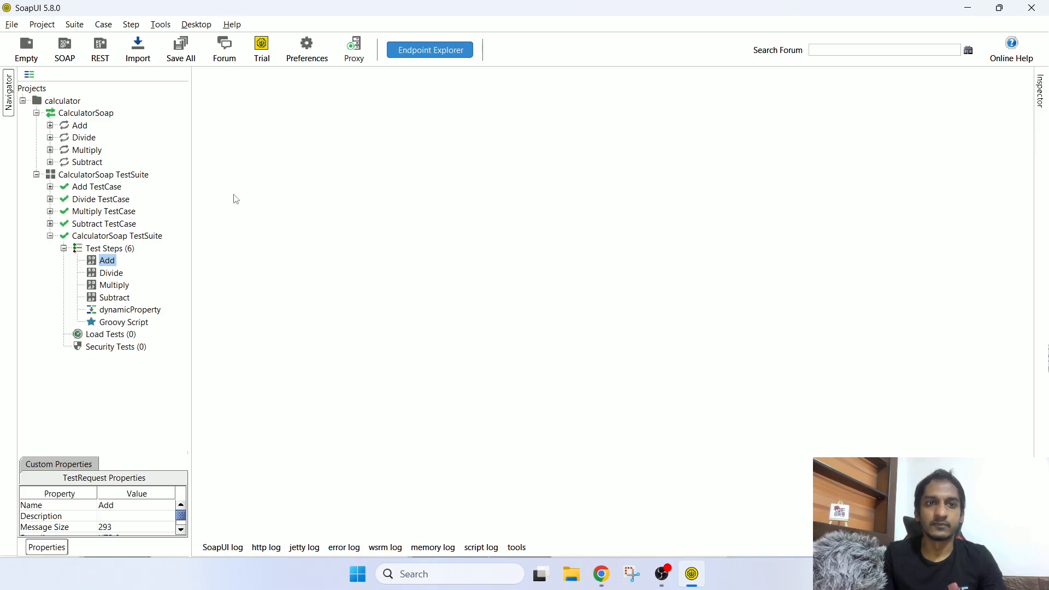
Step: Choose Monitor APIs for the calculator project
click(70, 102)
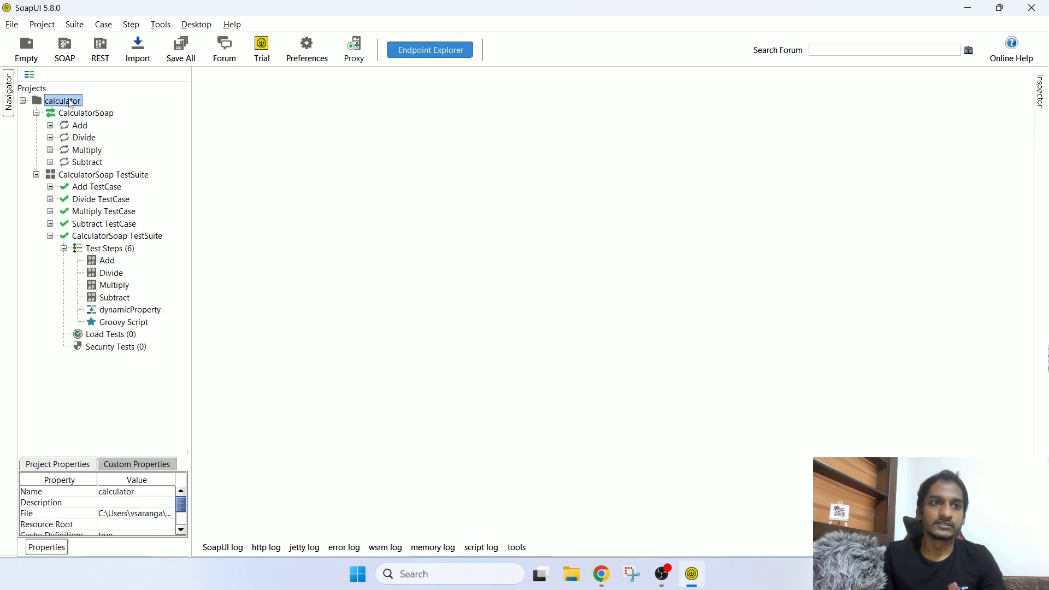
right_click(70, 103)
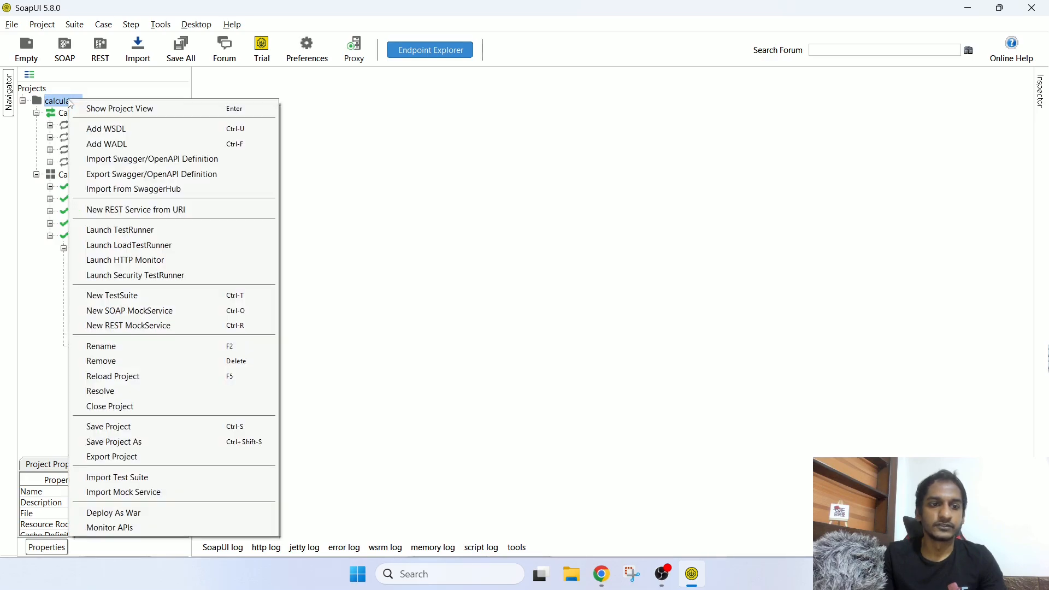
click(130, 528)
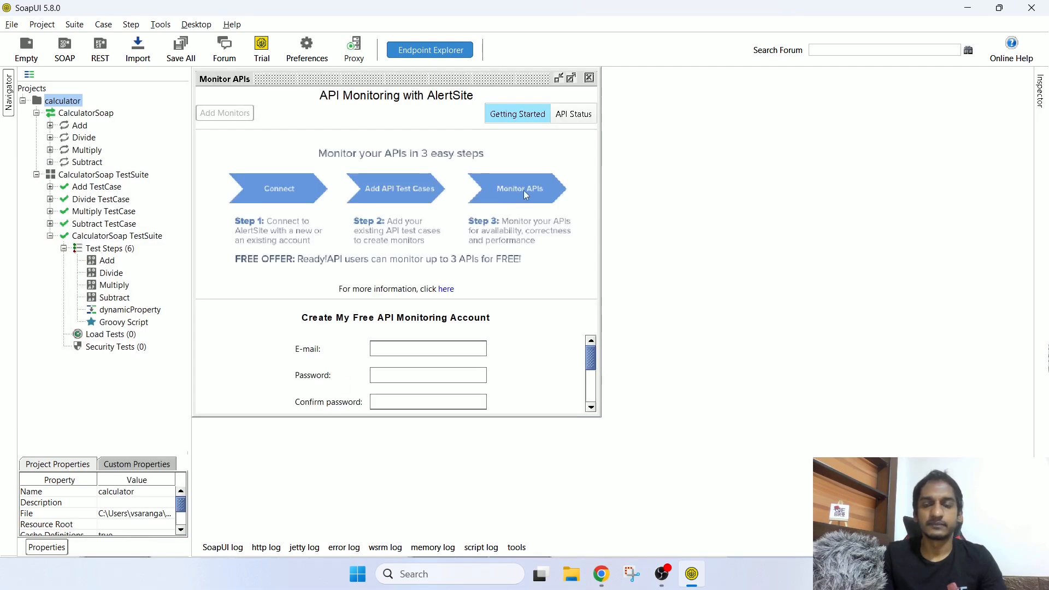
Step: Maximize Monitor APIs, enter the account e-mail and password, and enable reconnect at SoapUI startup
drag(444, 83, 612, 87)
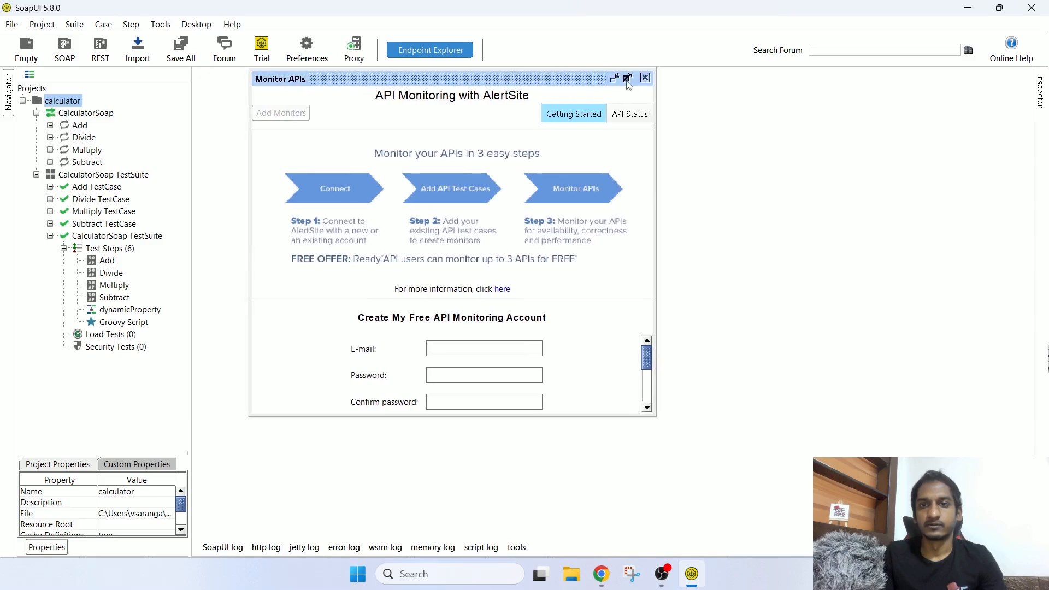
click(628, 77)
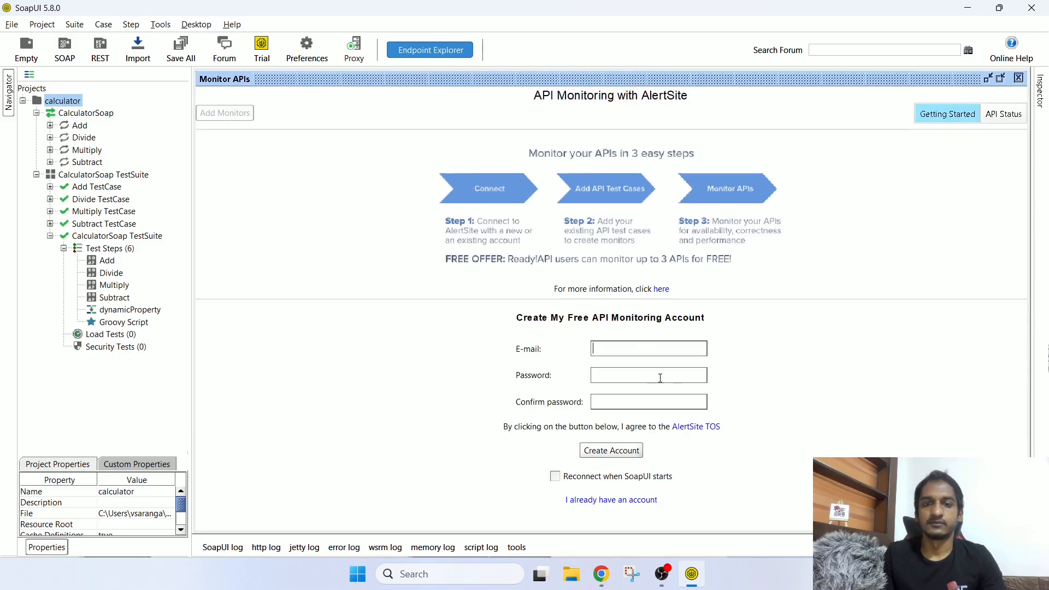
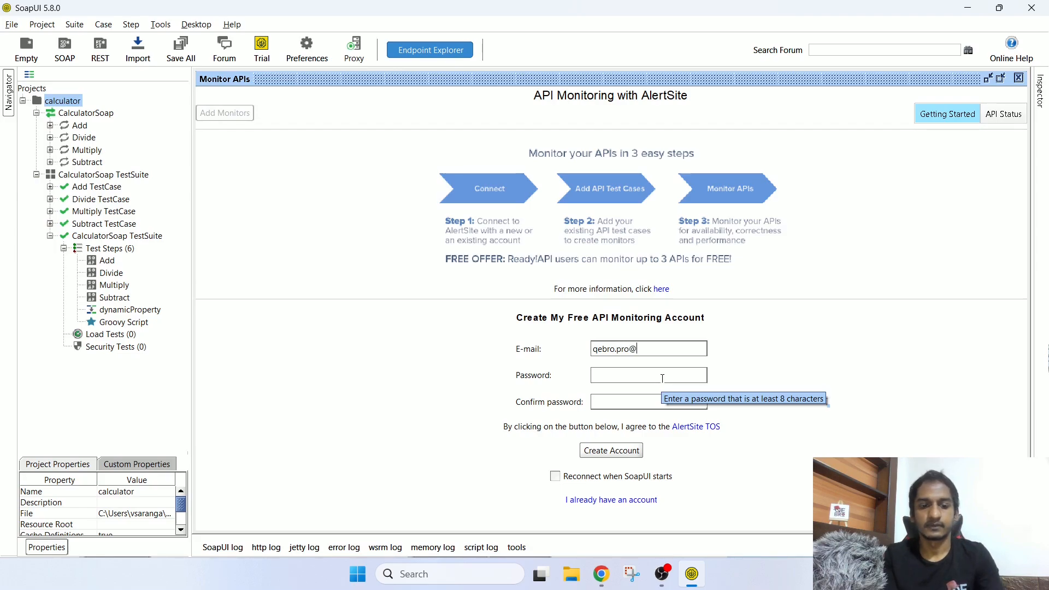
click(663, 378)
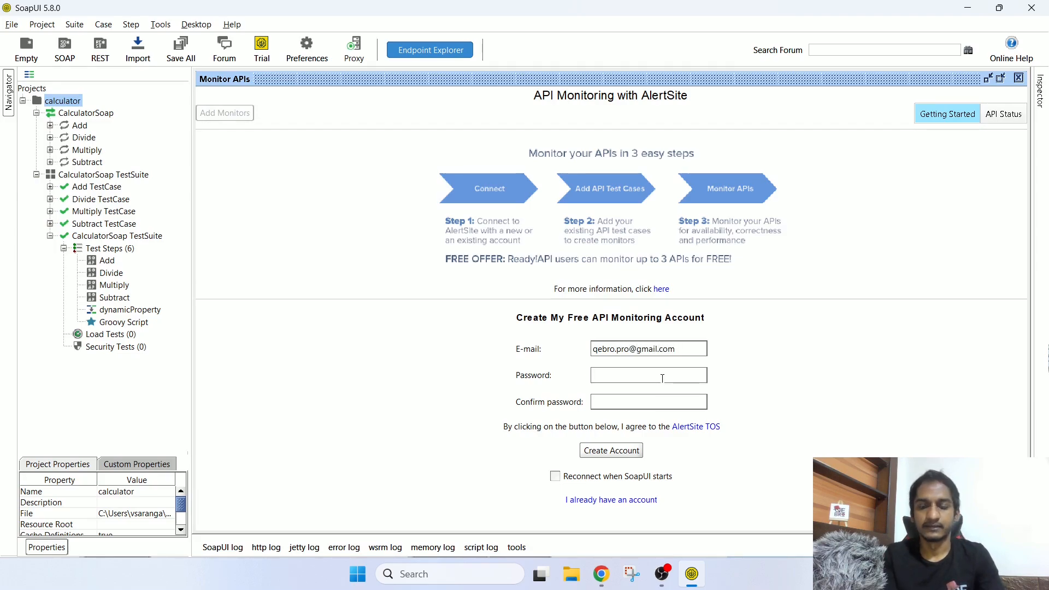
text(•••••)
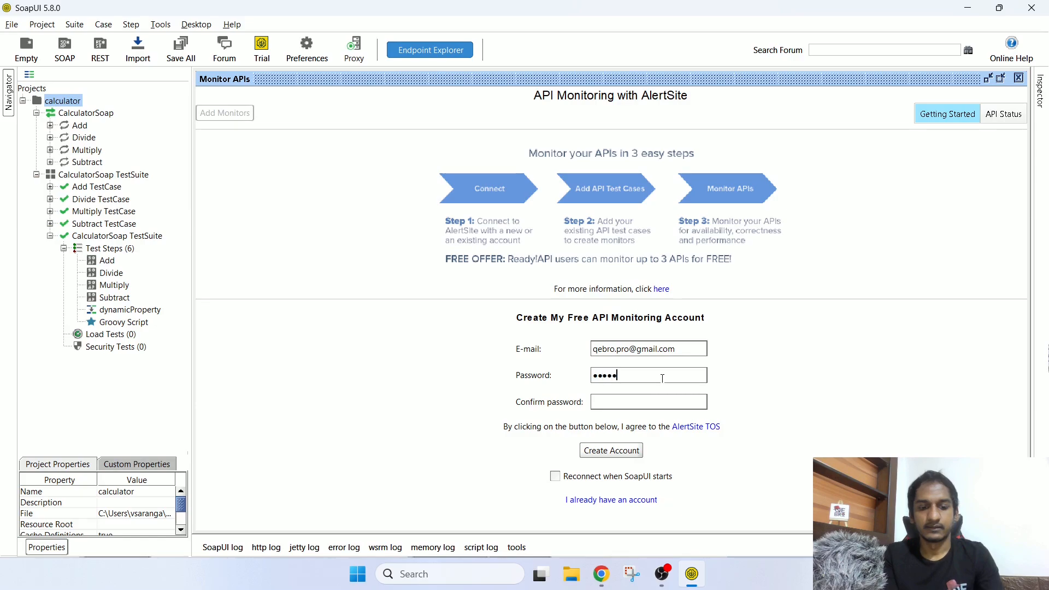
text(•••••)
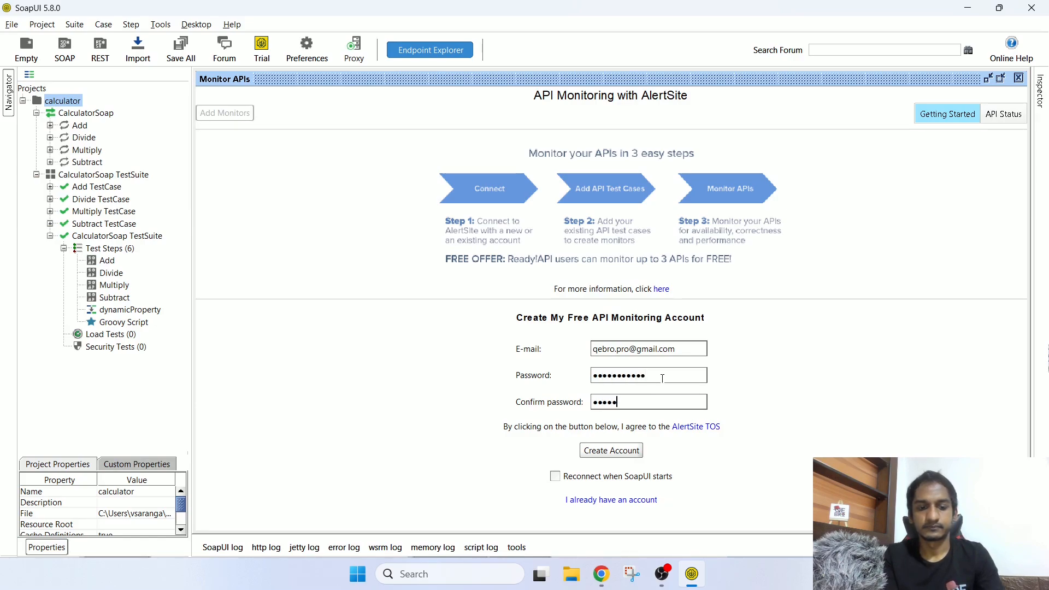
text(••••••••••)
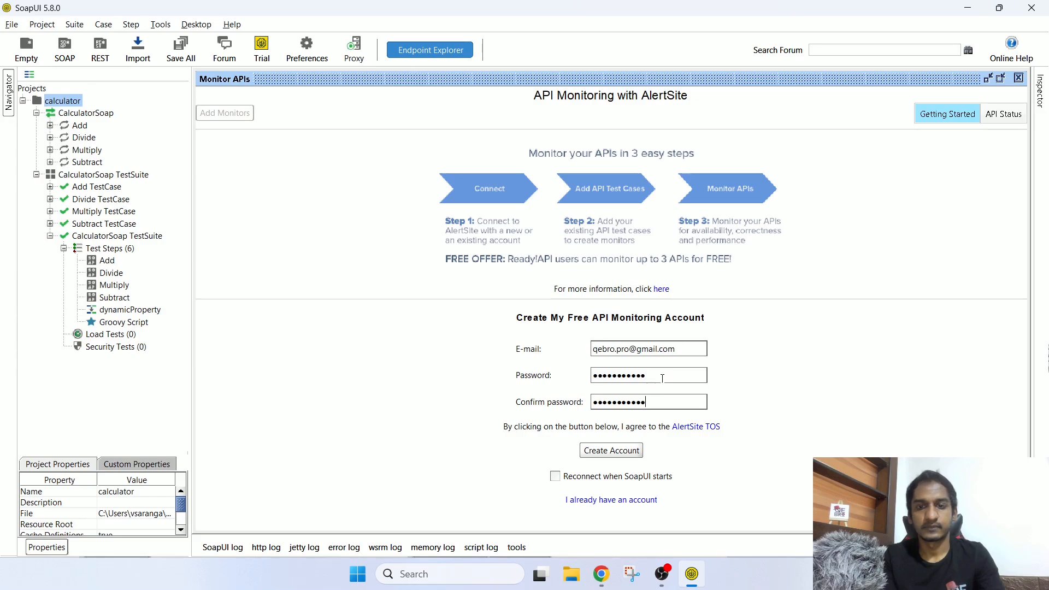
click(555, 477)
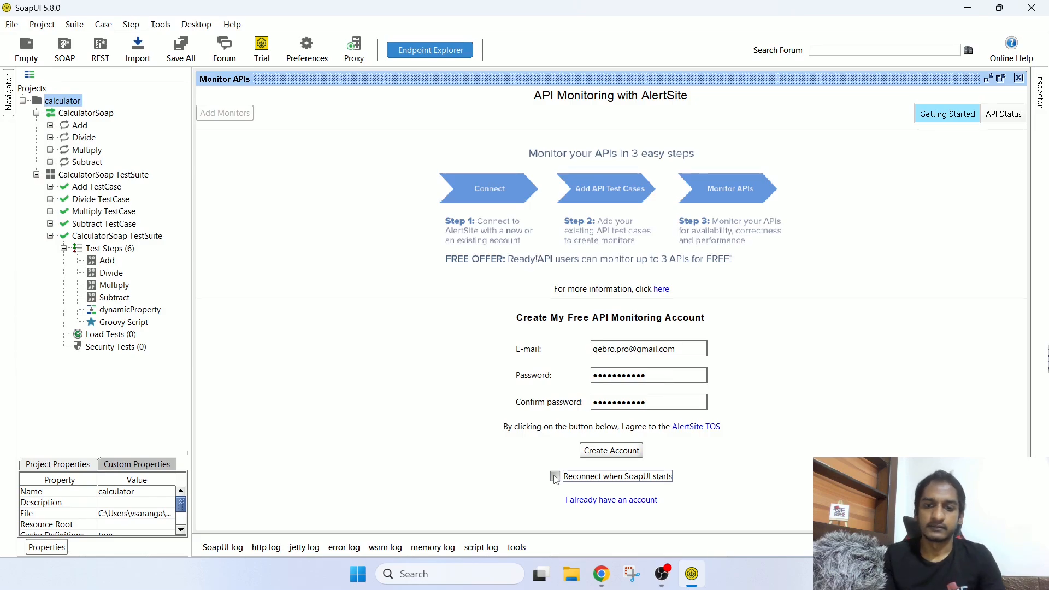
click(555, 477)
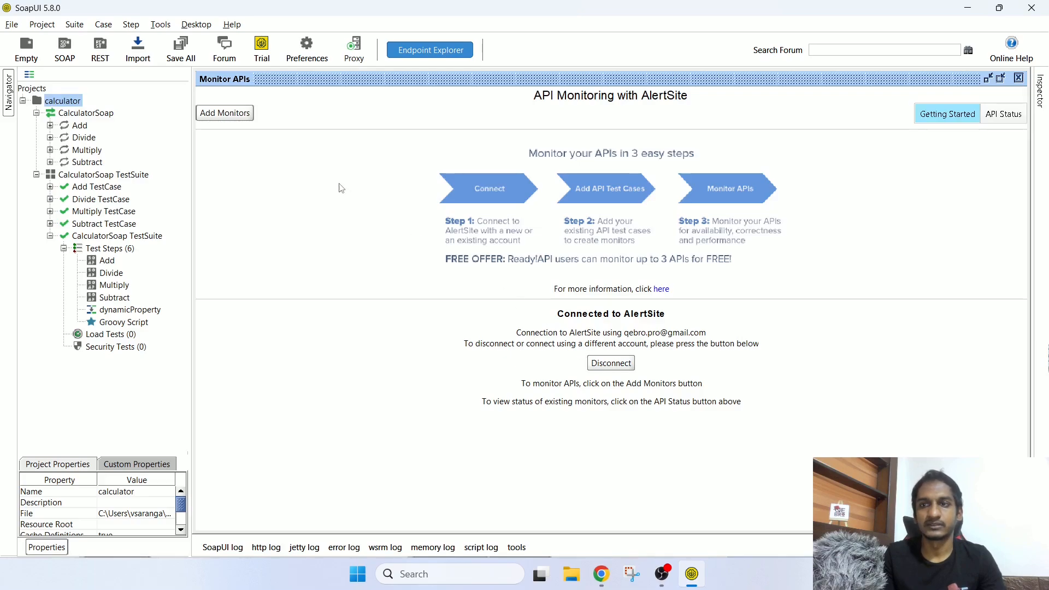
Step: Start a new API monitor for calculator > CalculatorSoap TestSuite > Add TestCase
click(232, 116)
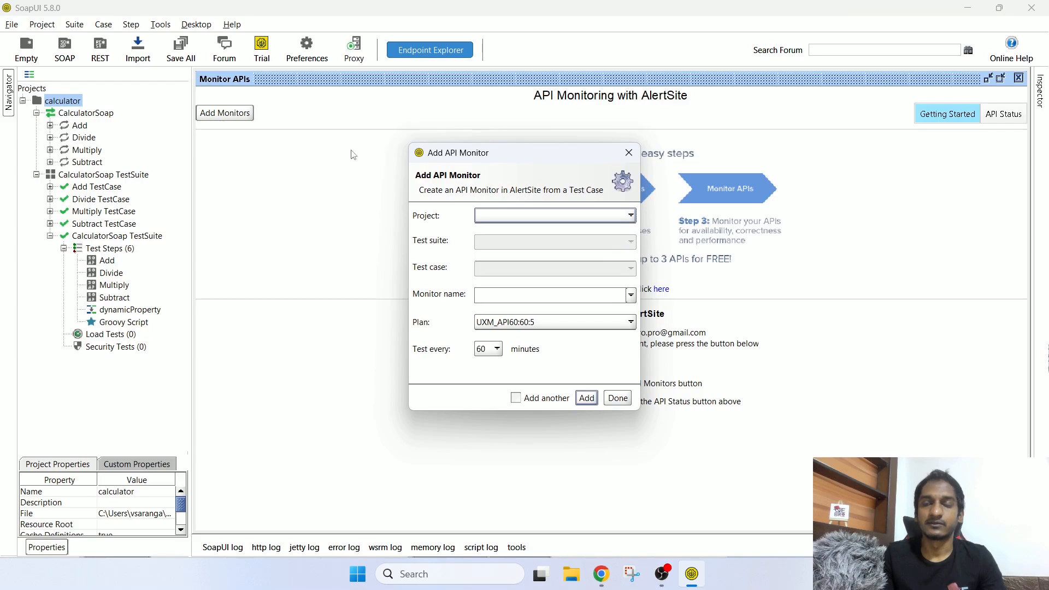
click(535, 218)
click(526, 232)
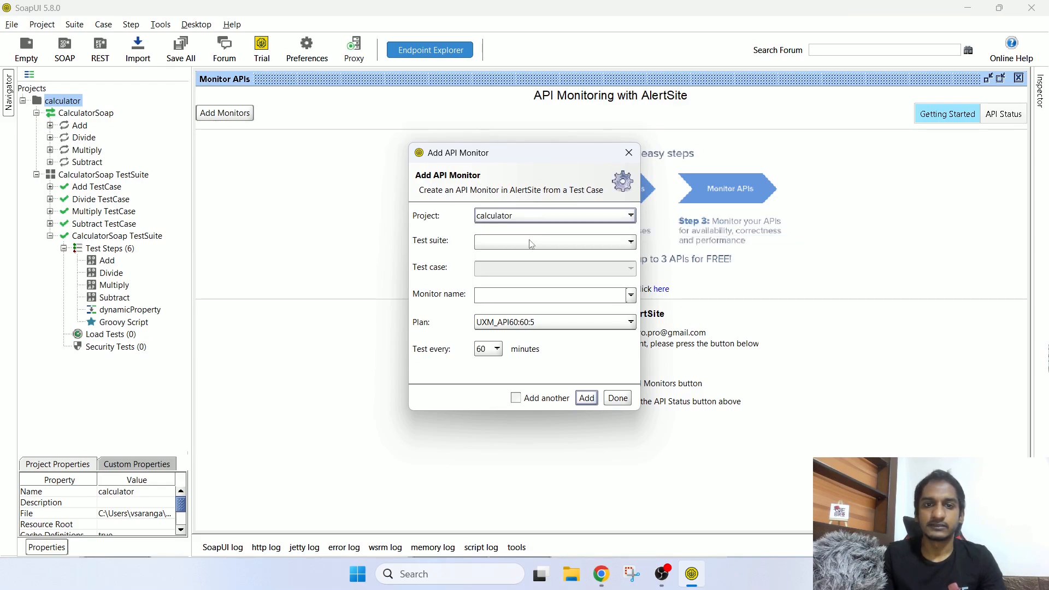
click(528, 242)
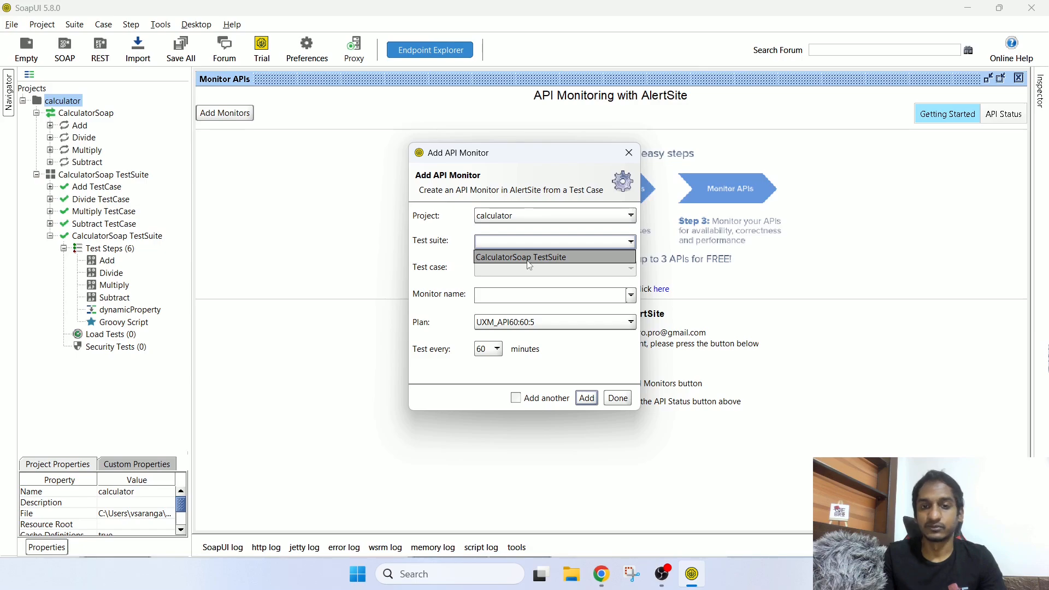
click(528, 260)
click(527, 269)
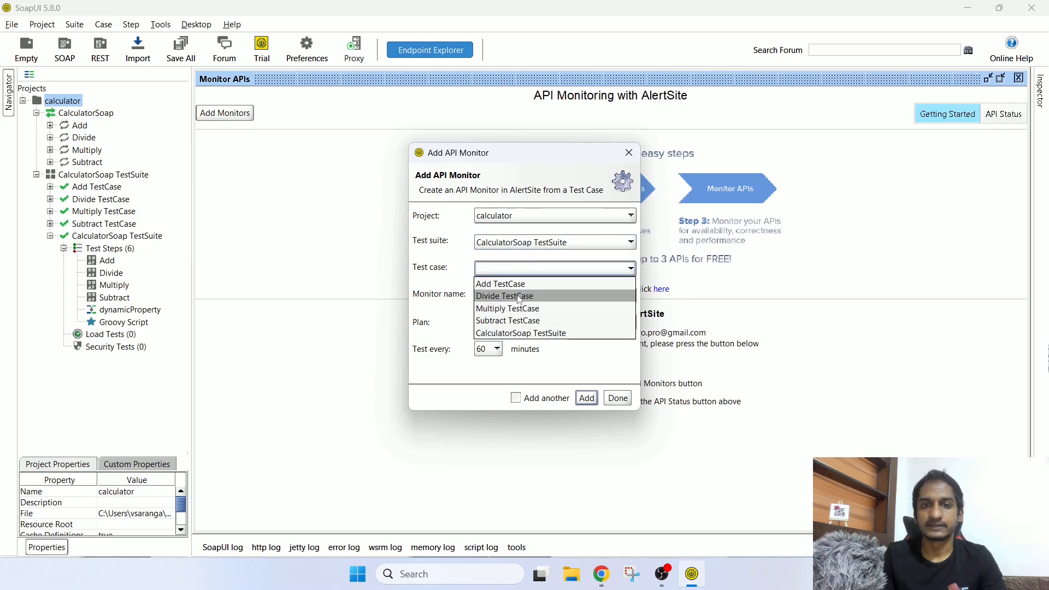
click(519, 285)
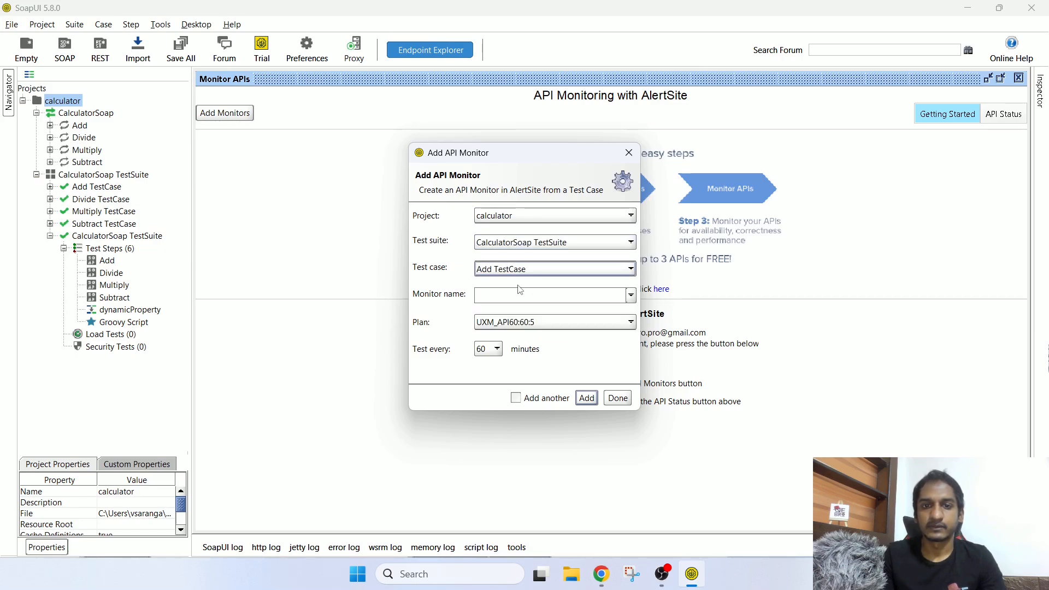
Step: Name the monitor 'Sample Monitor', keep the 60-minute interval, and add it
click(515, 297)
click(631, 295)
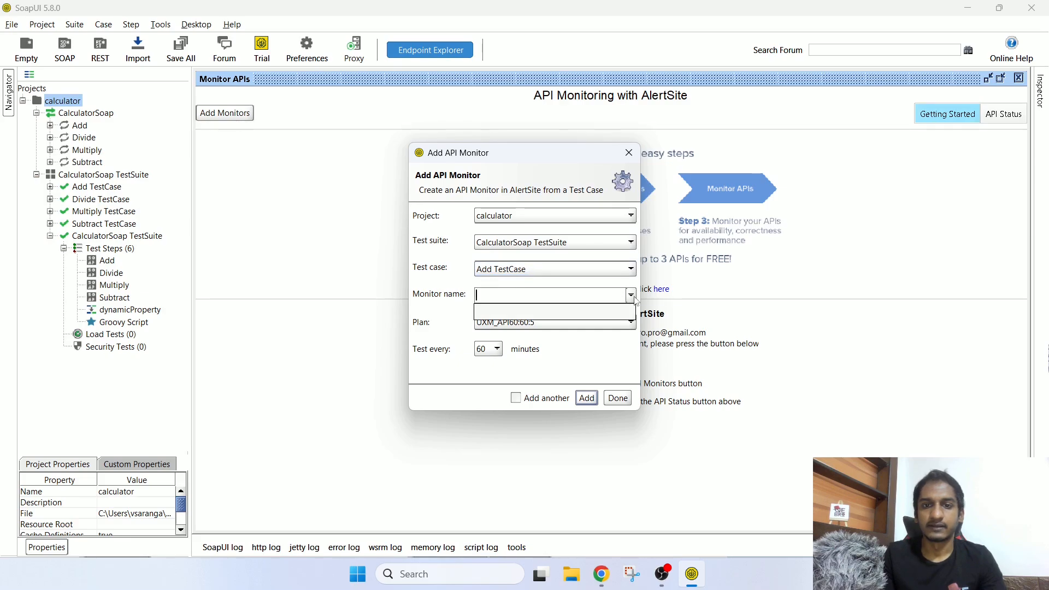
click(543, 312)
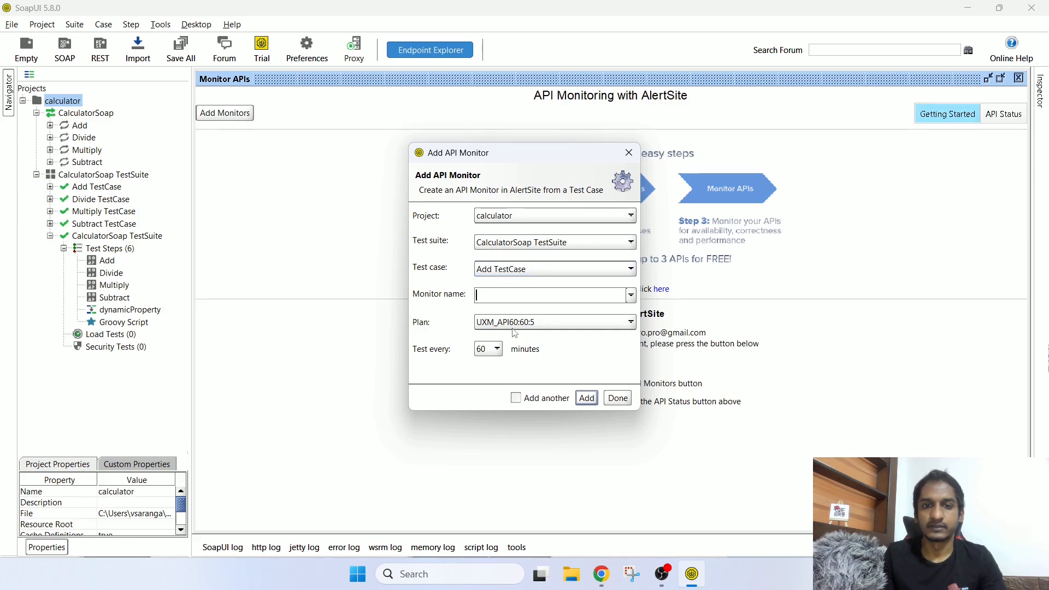
click(488, 353)
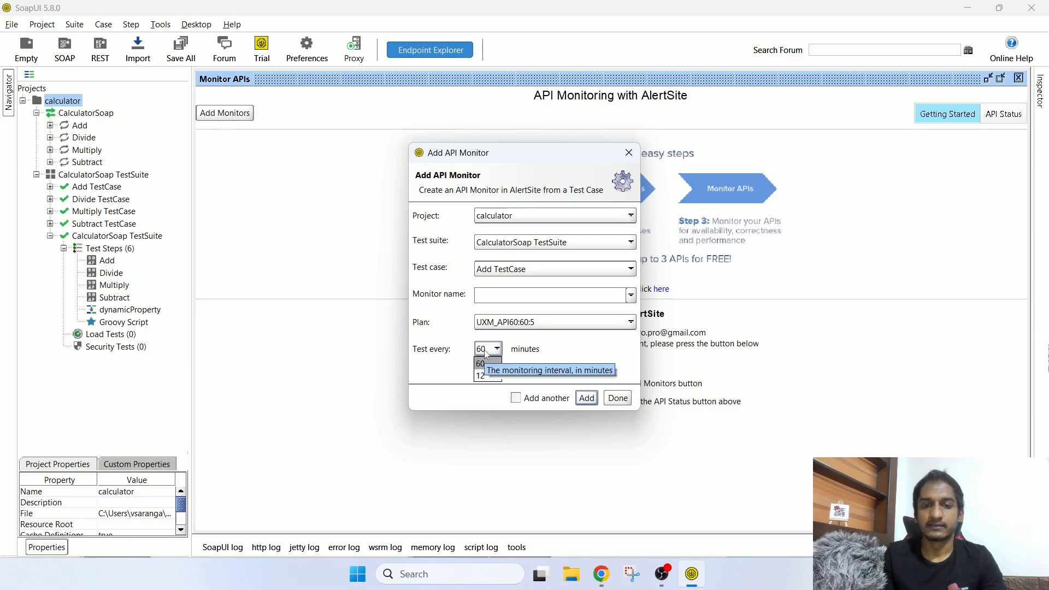
click(488, 354)
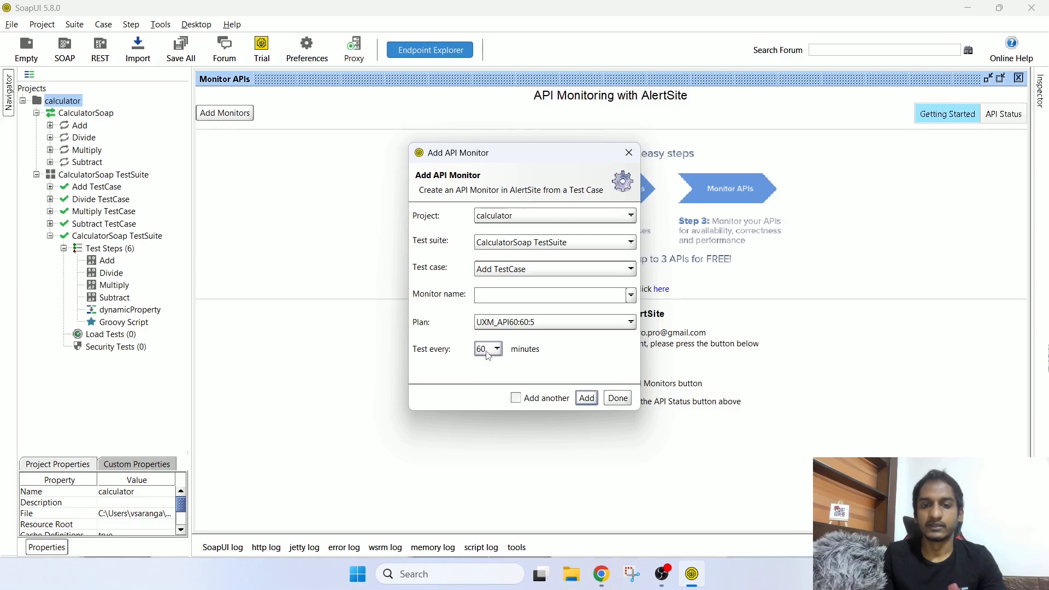
click(586, 399)
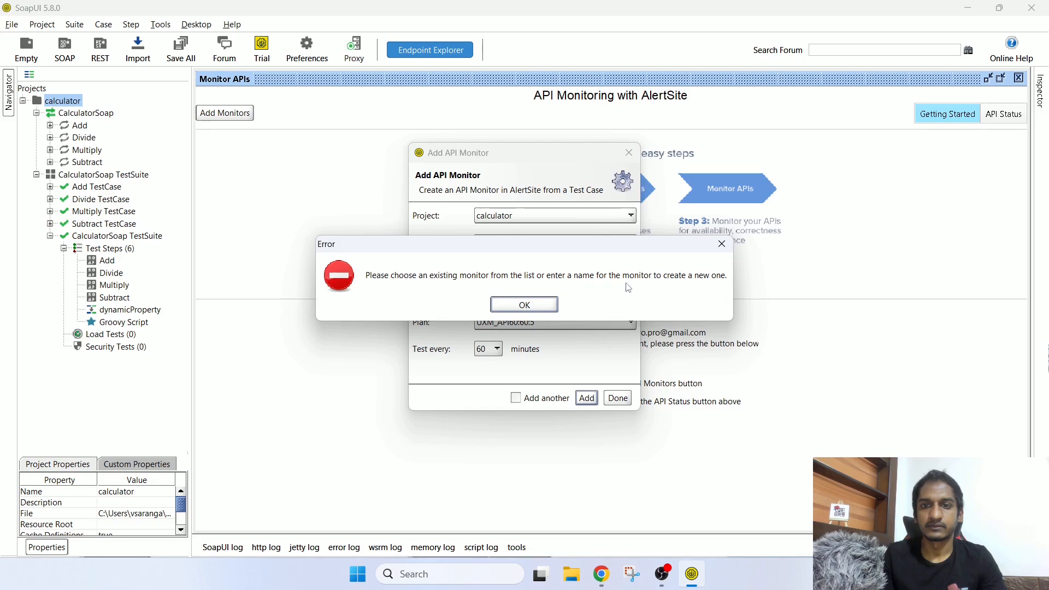
click(532, 303)
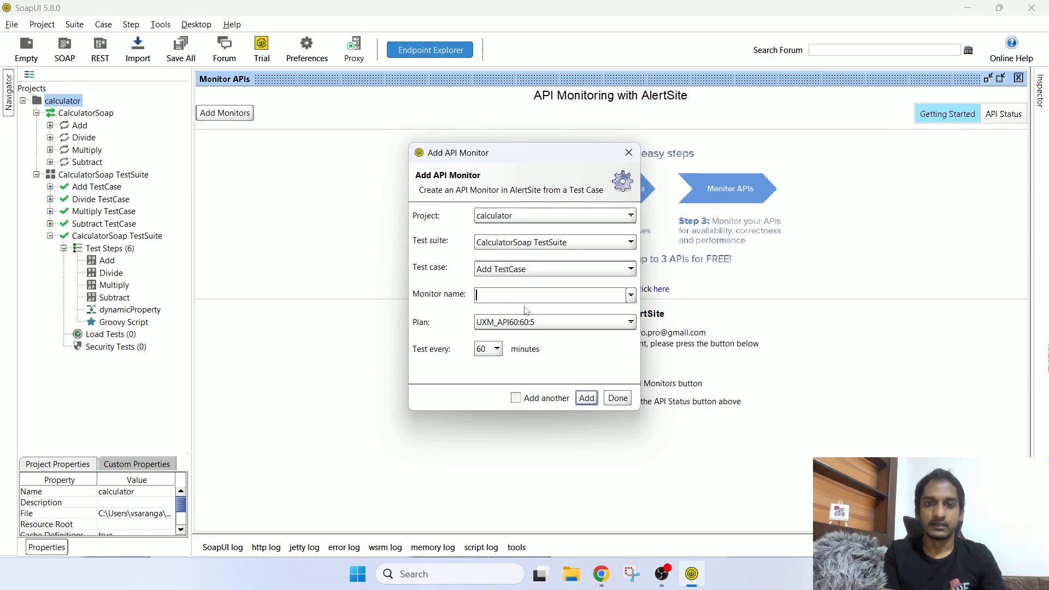
text(Sample)
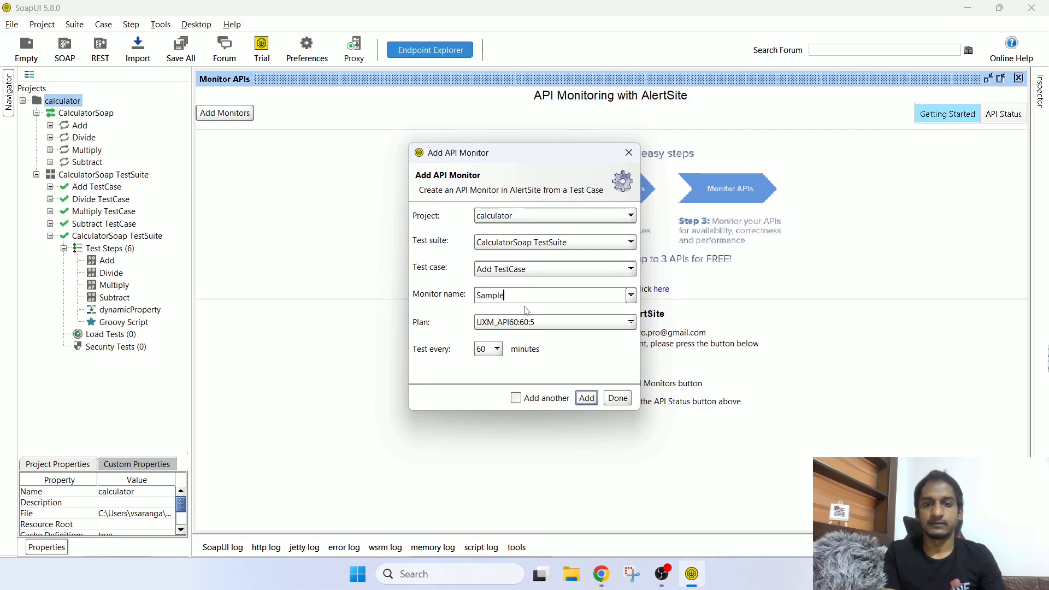
text( Monitor)
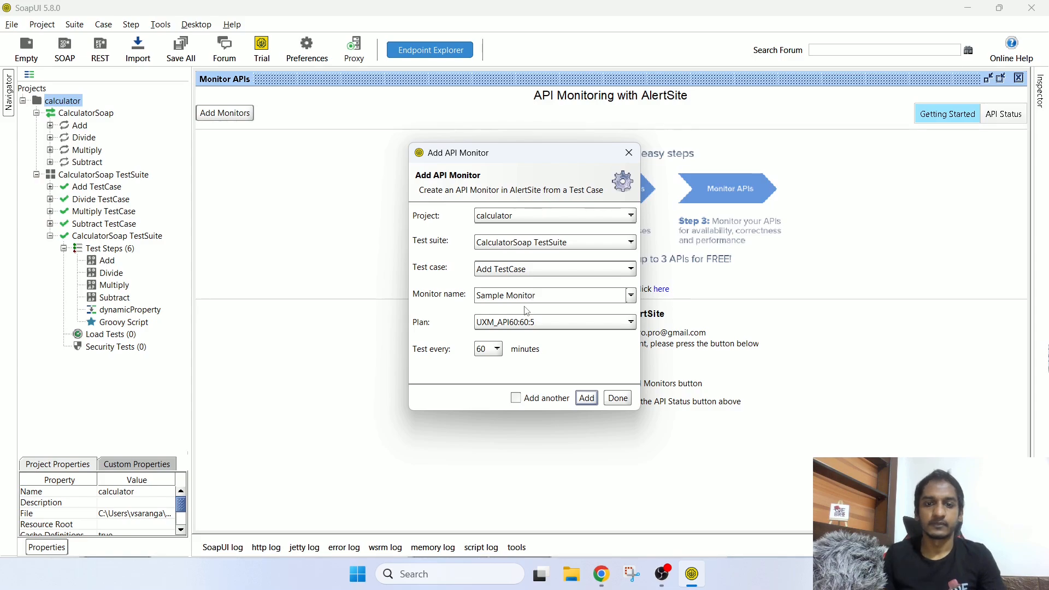
click(587, 399)
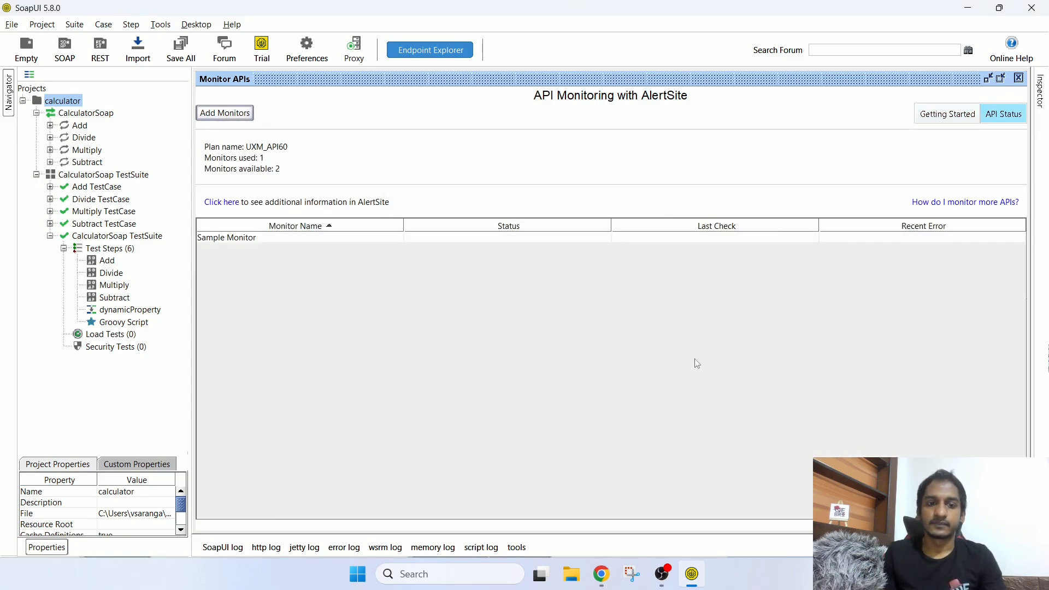
Step: Select Sample Monitor in the API status list and cancel an extra new-monitor form
click(316, 238)
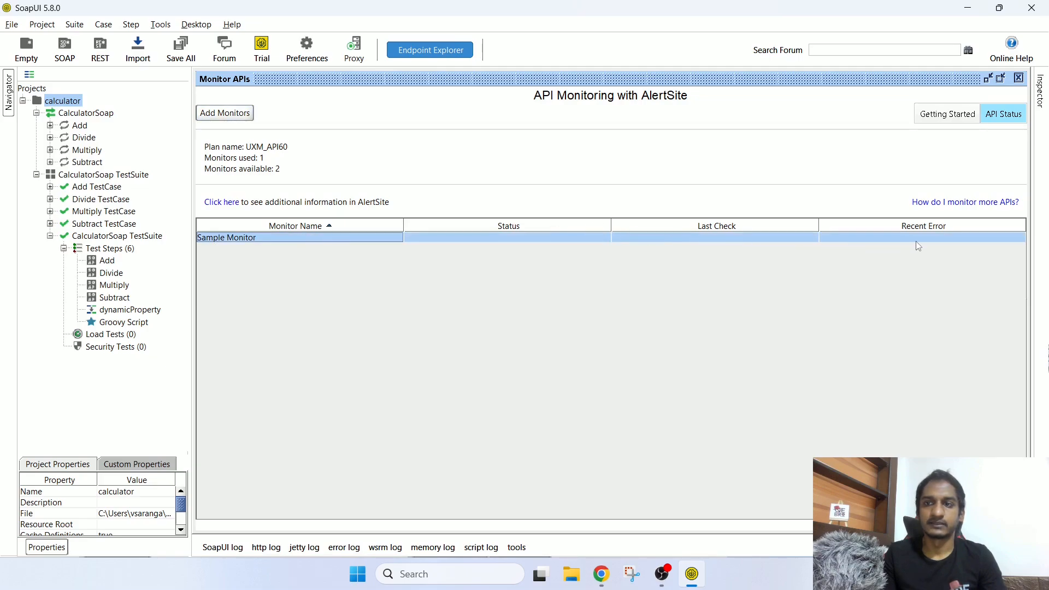
click(225, 115)
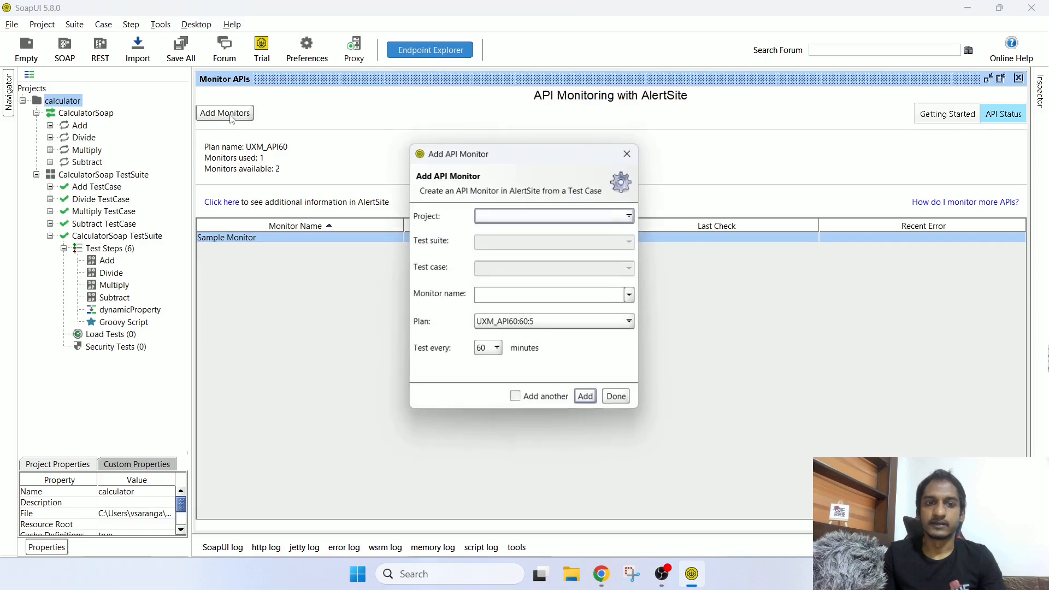
click(629, 154)
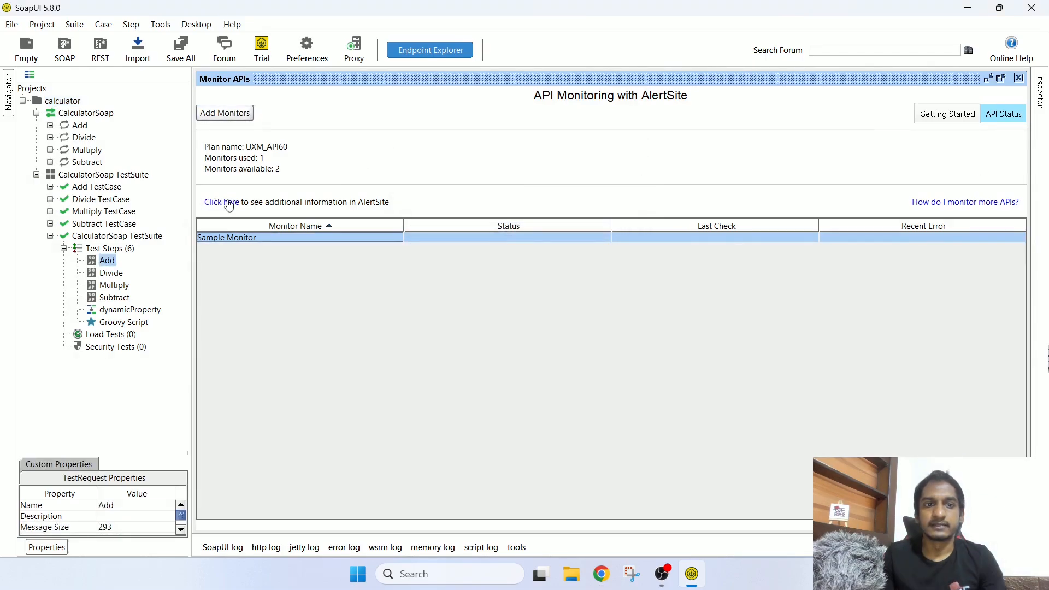
Step: Open AlertSite from the monitor link and enter the account e-mail and password, staying signed in
click(215, 211)
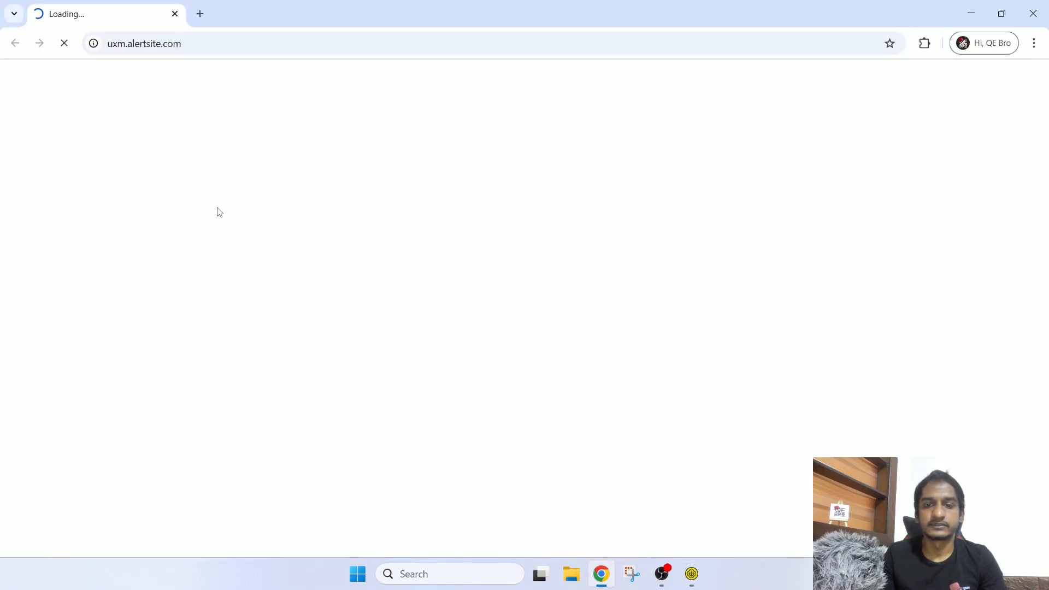
click(508, 262)
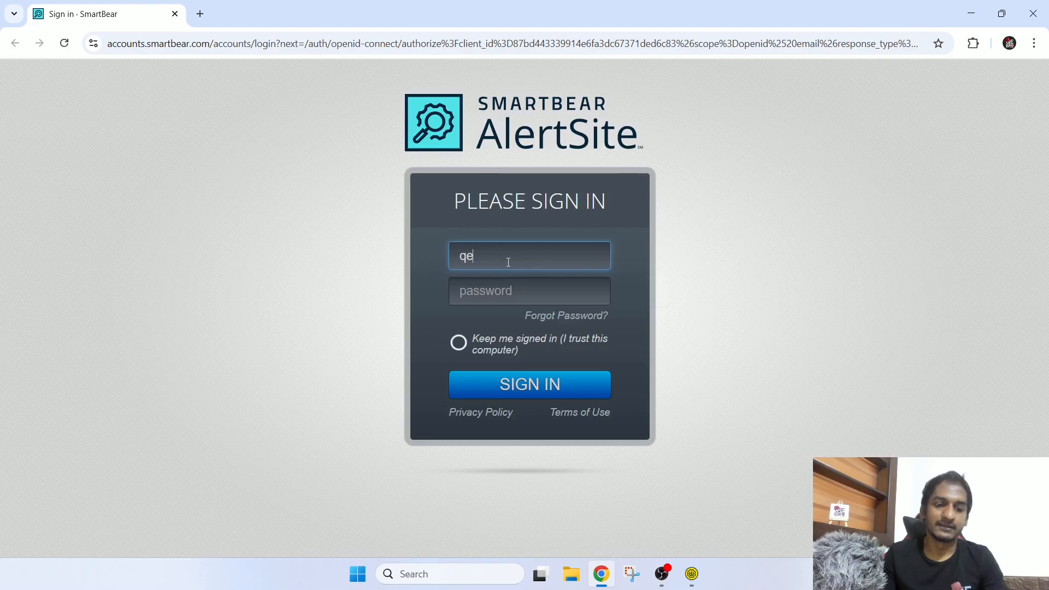
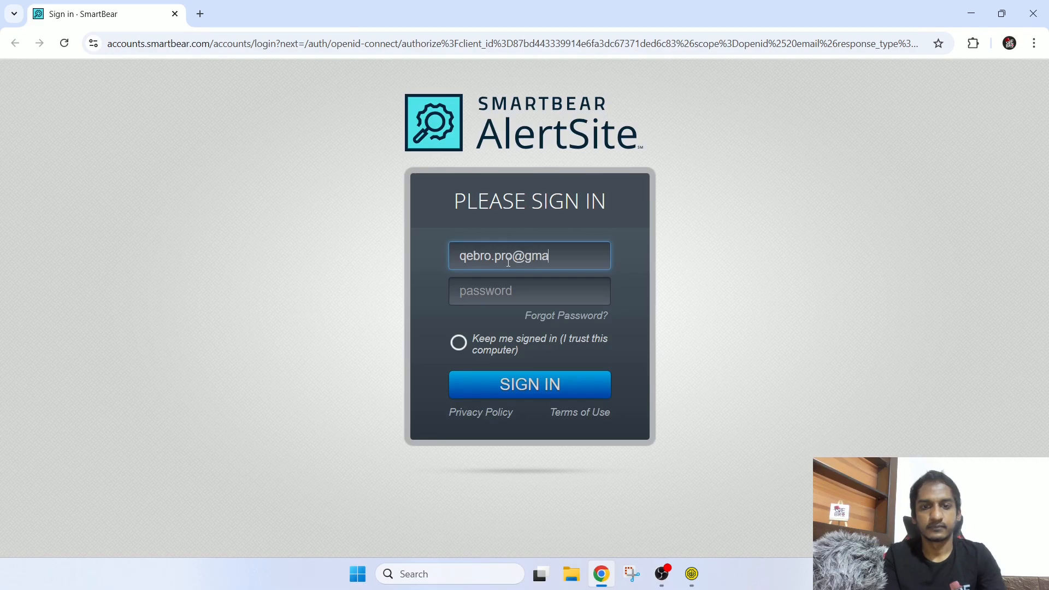
key(Tab)
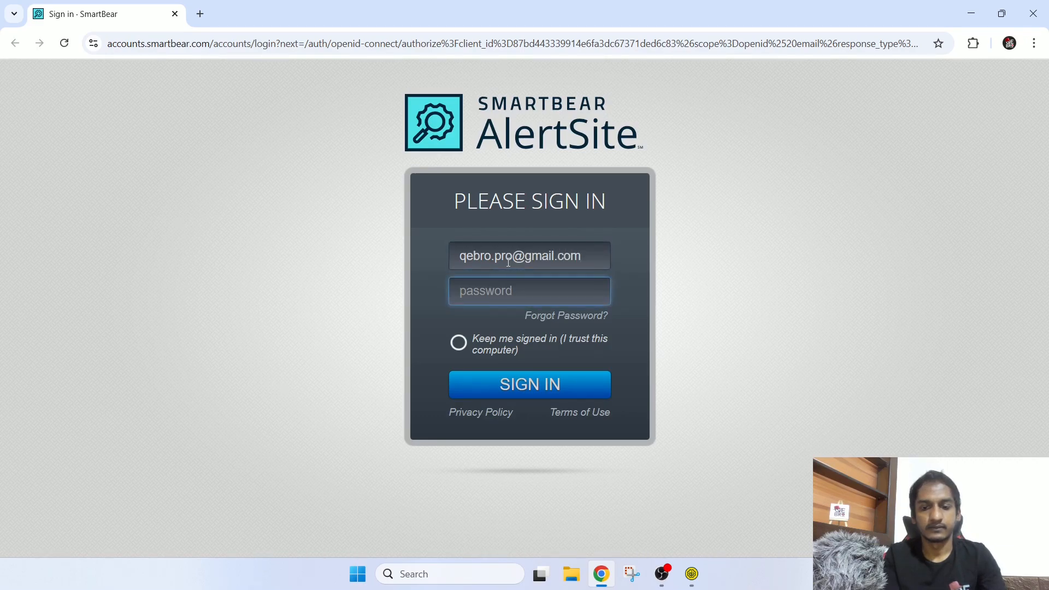
text(••)
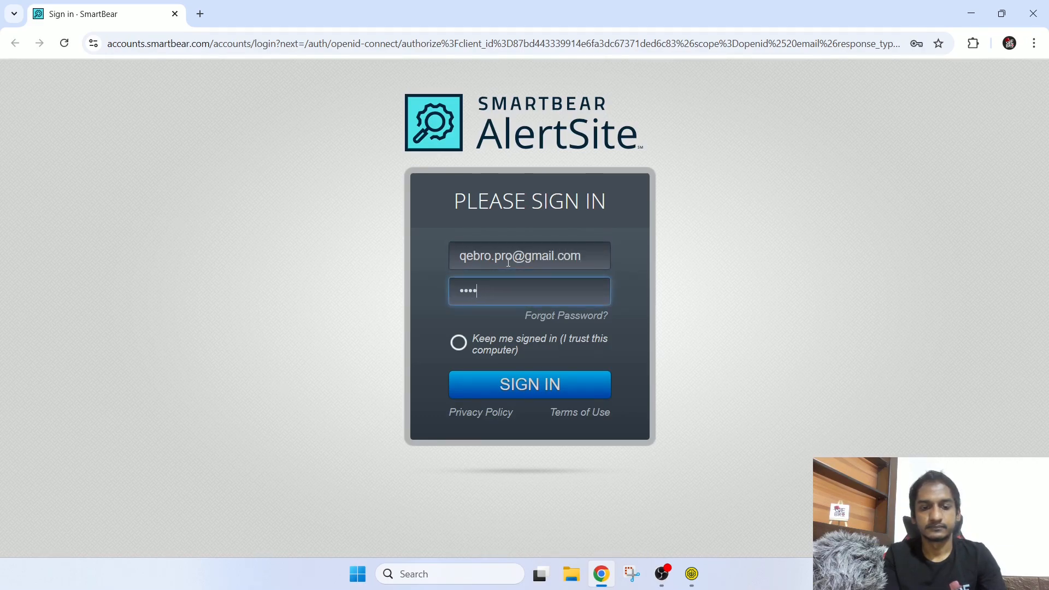
text(••••••••)
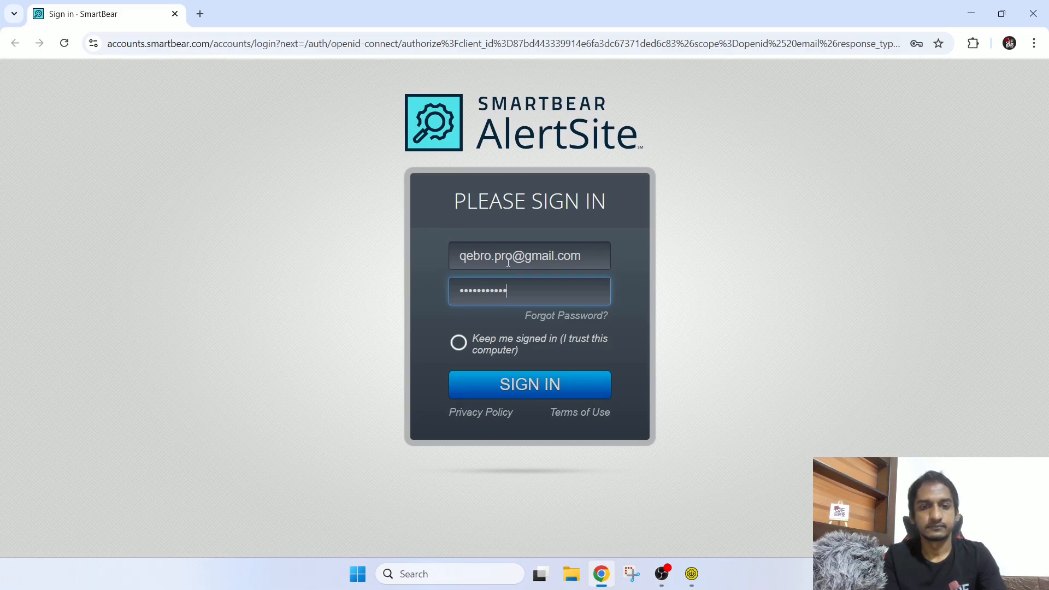
click(493, 349)
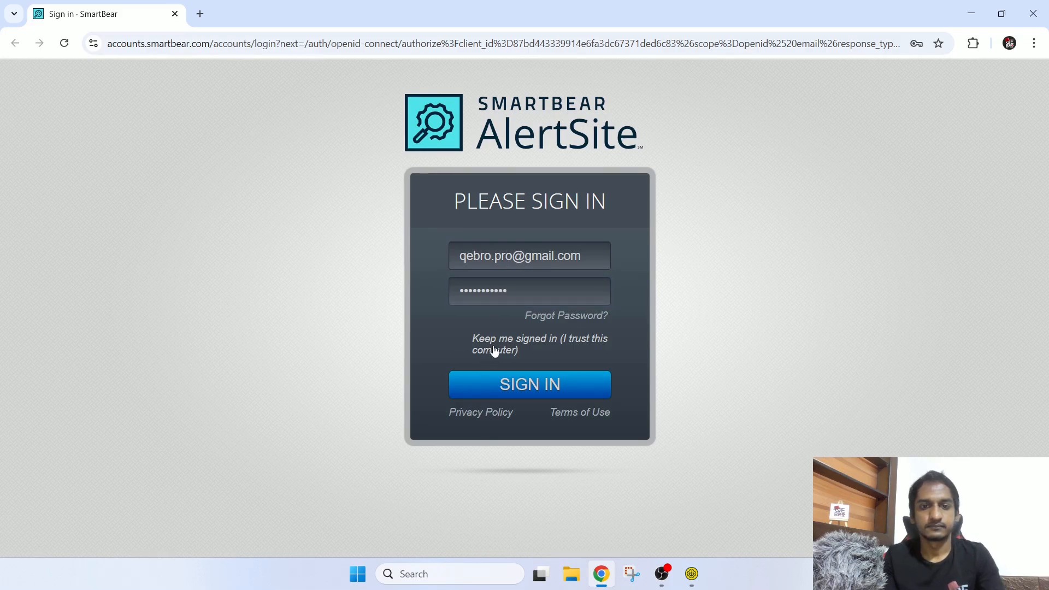
Step: Sign in to AlertSite and clear the disabled-monitors filter on the dashboard
click(497, 382)
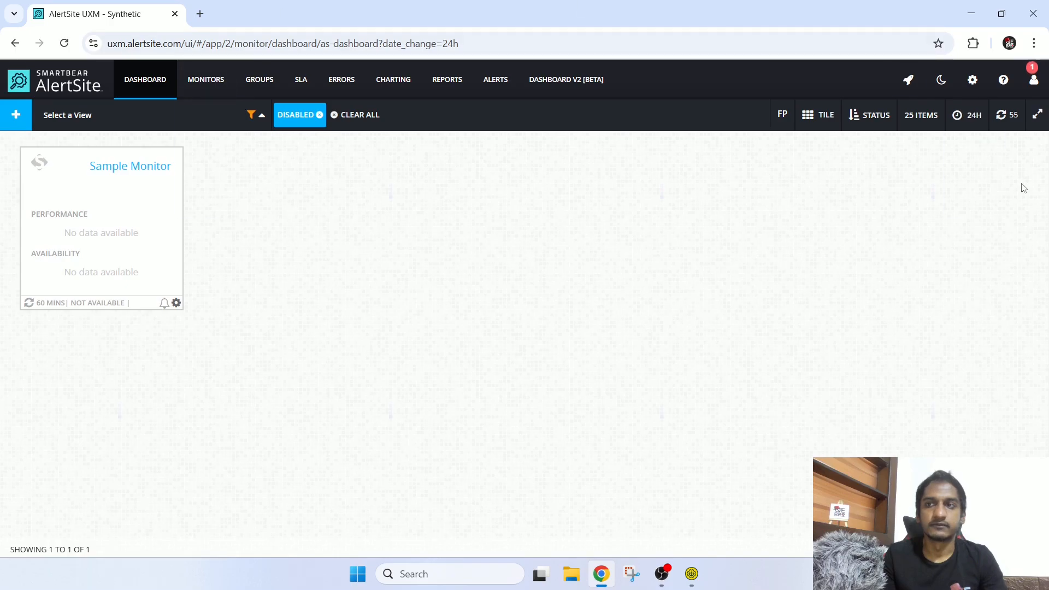
click(299, 119)
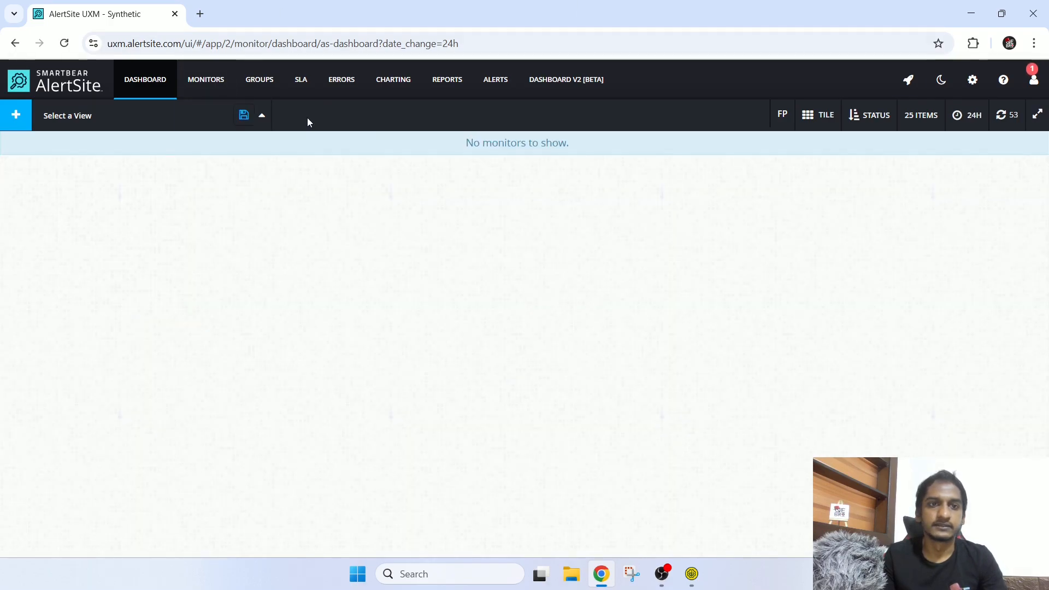
click(263, 115)
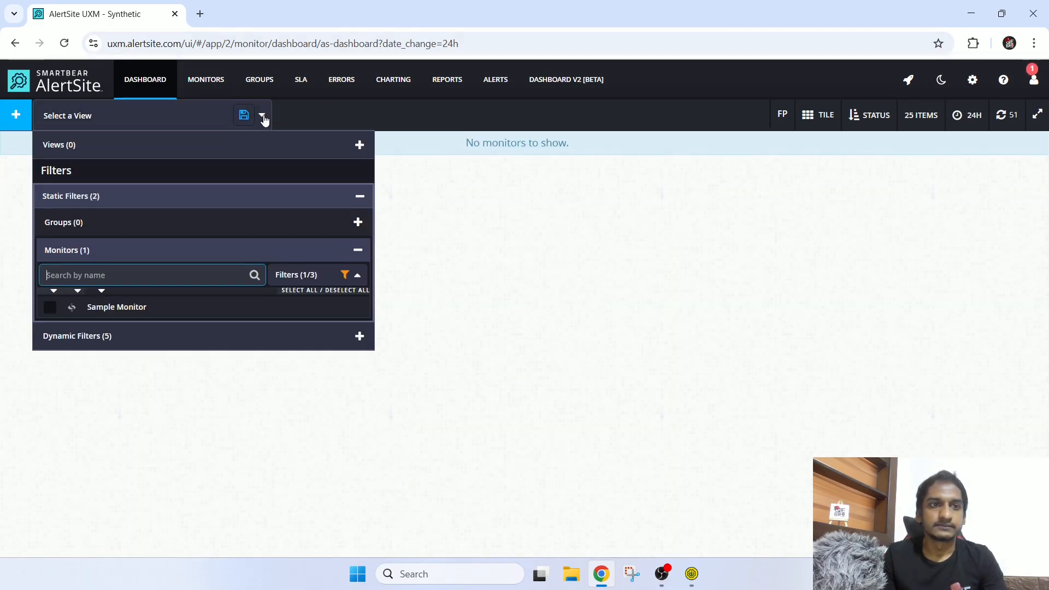
click(645, 172)
Step: Open Create A Monitor and view the Web options: Single URL Monitor and DejaClick
click(16, 115)
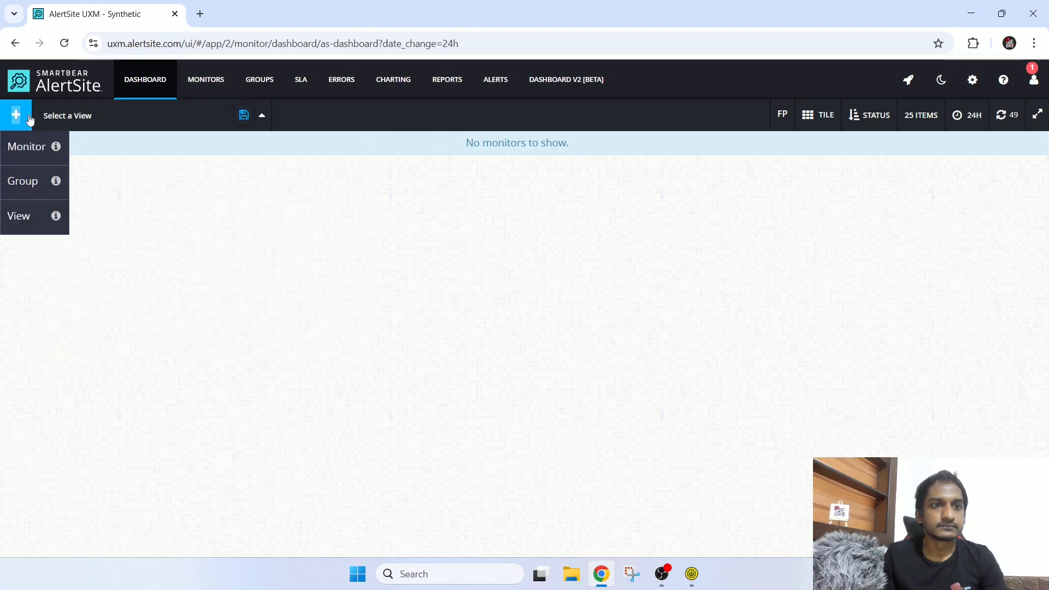
click(23, 153)
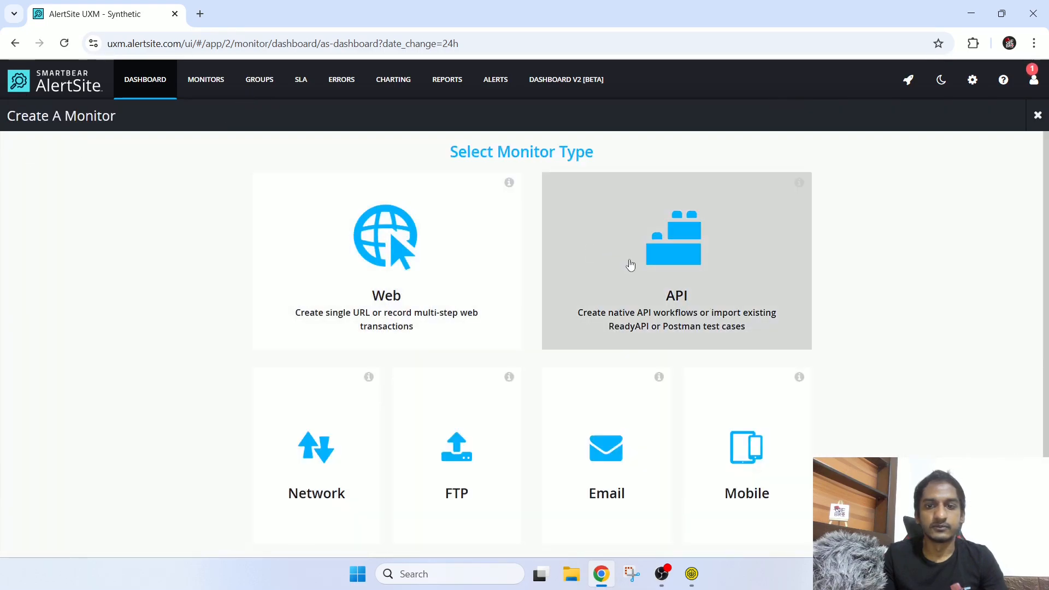
scroll(804, 293, down, 1)
scroll(804, 293, up, 1)
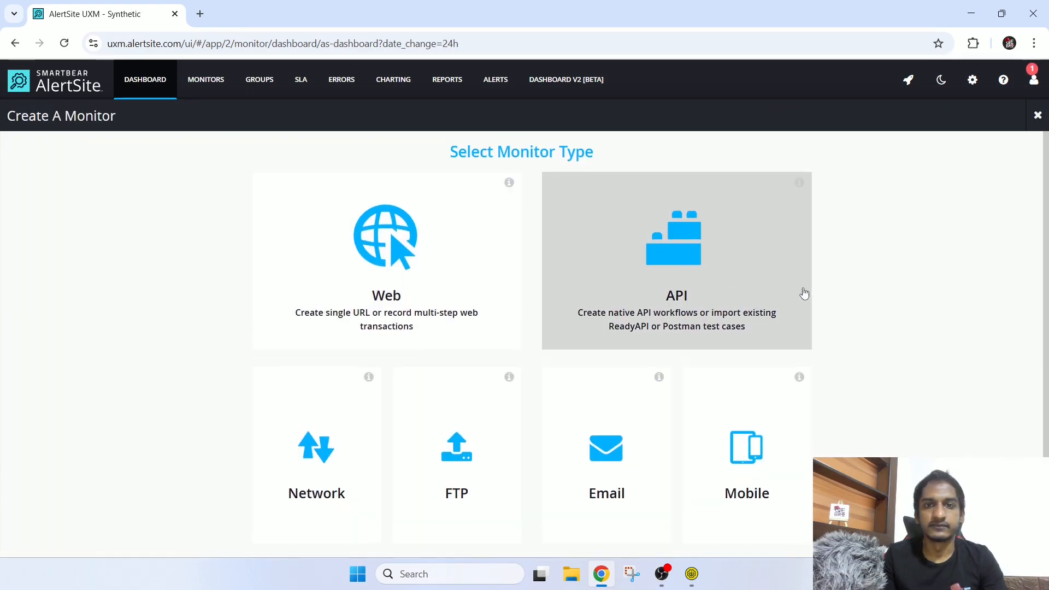
click(422, 254)
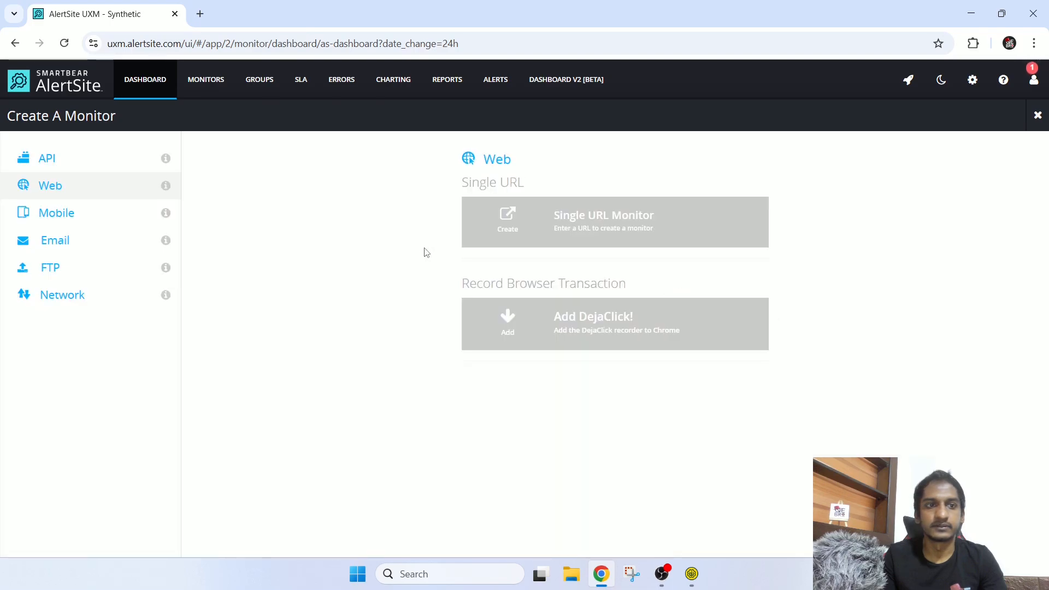
click(1016, 88)
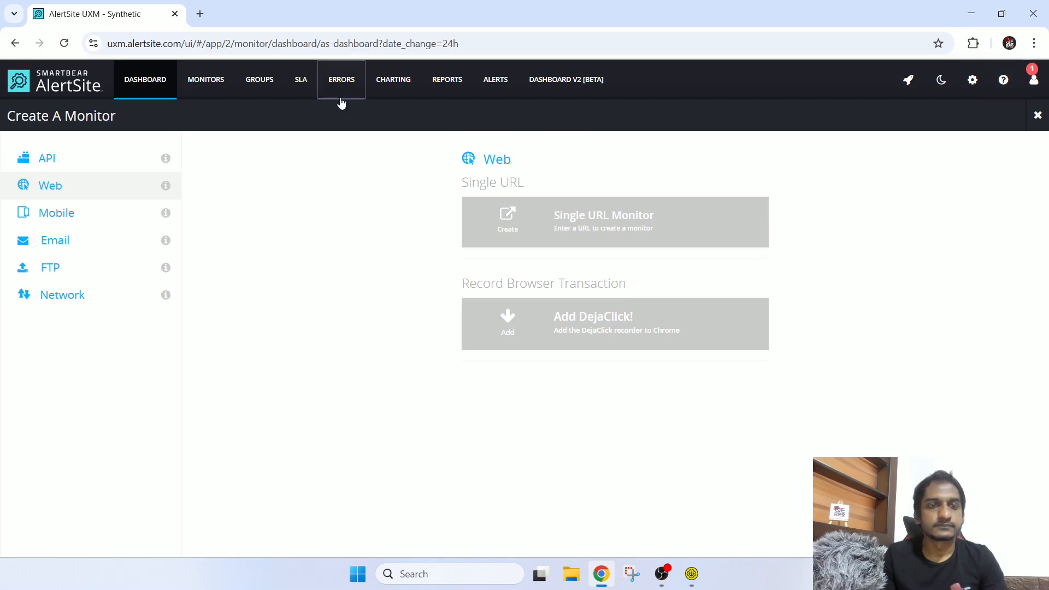
Step: Open Sample Monitor's overview with auto-refresh off, checking time range and response metric choices
click(222, 87)
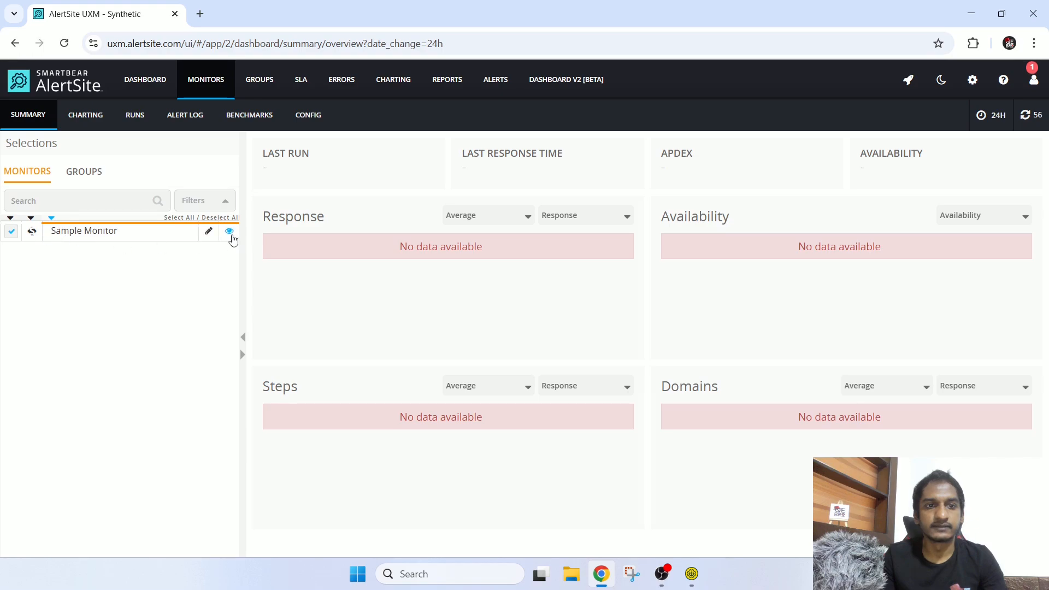
click(230, 234)
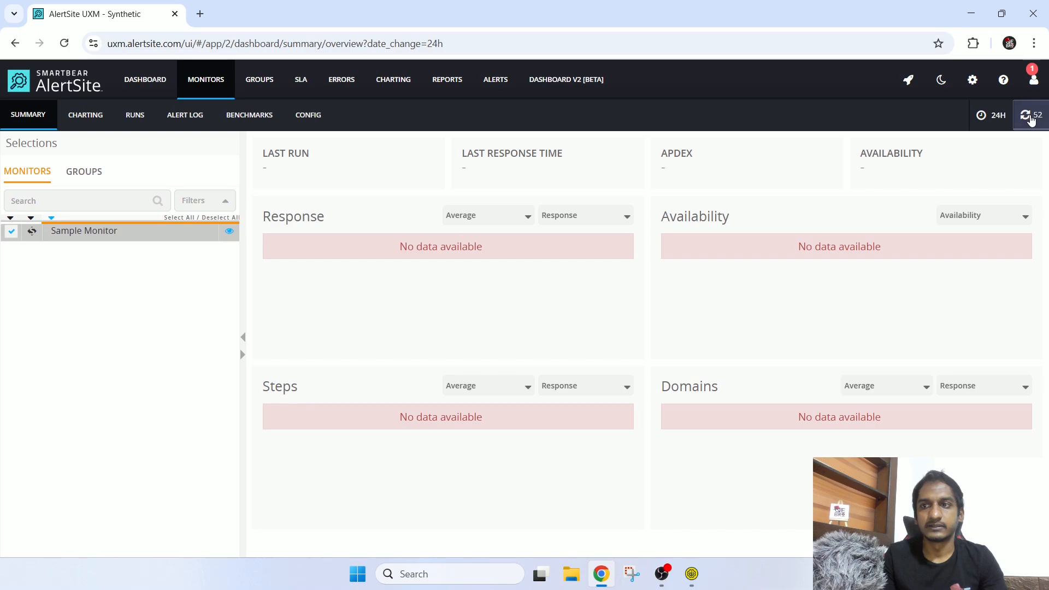
click(1031, 126)
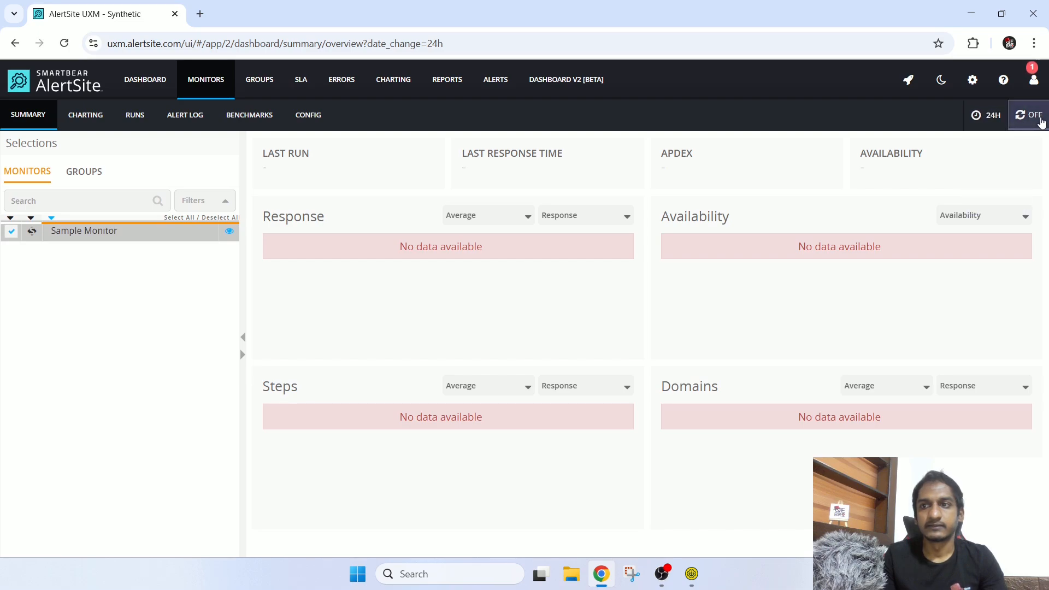
click(994, 120)
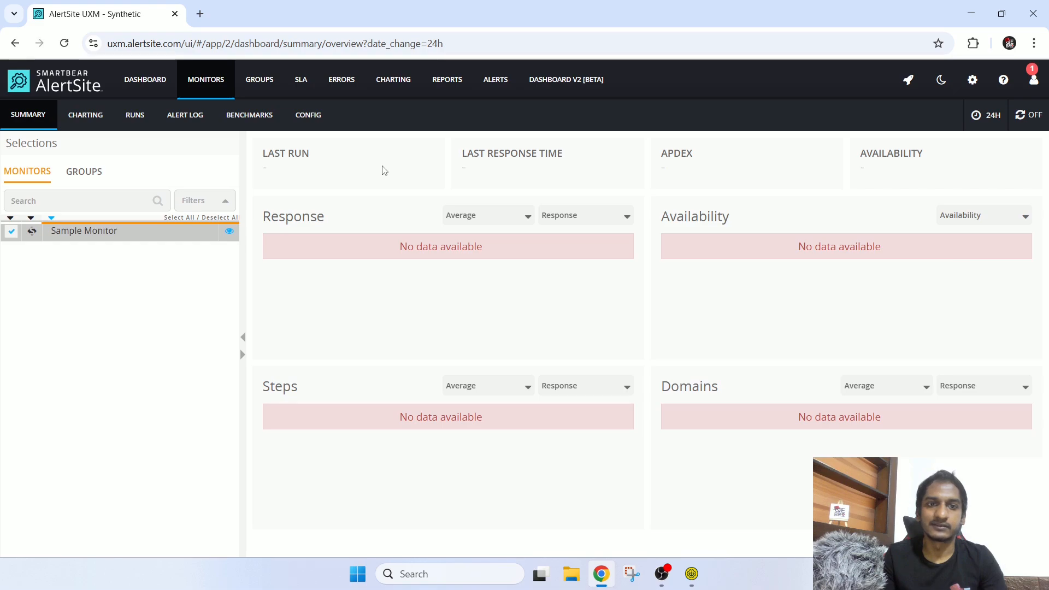
click(585, 213)
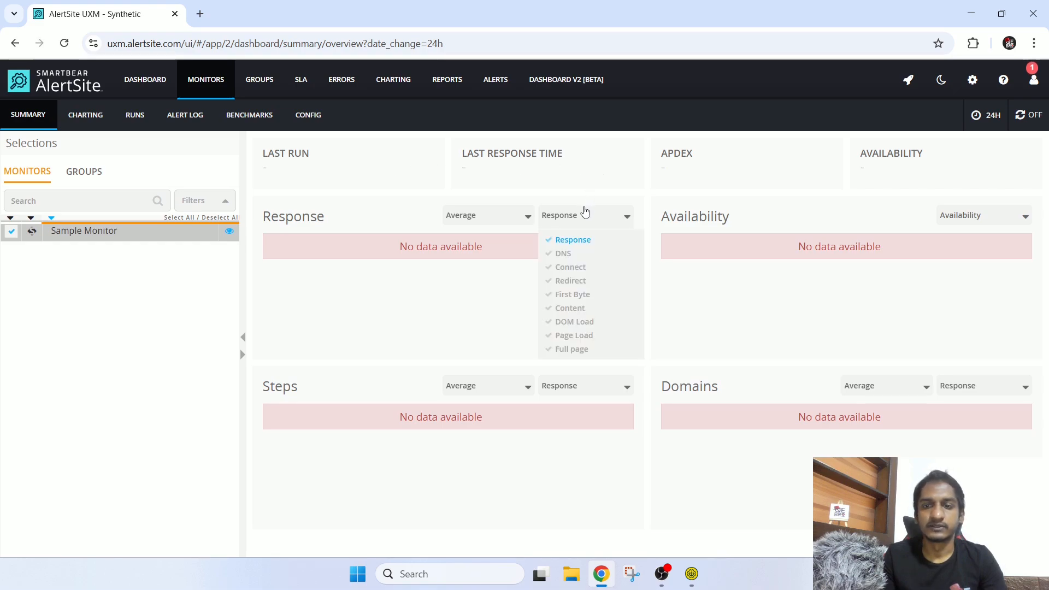
click(583, 214)
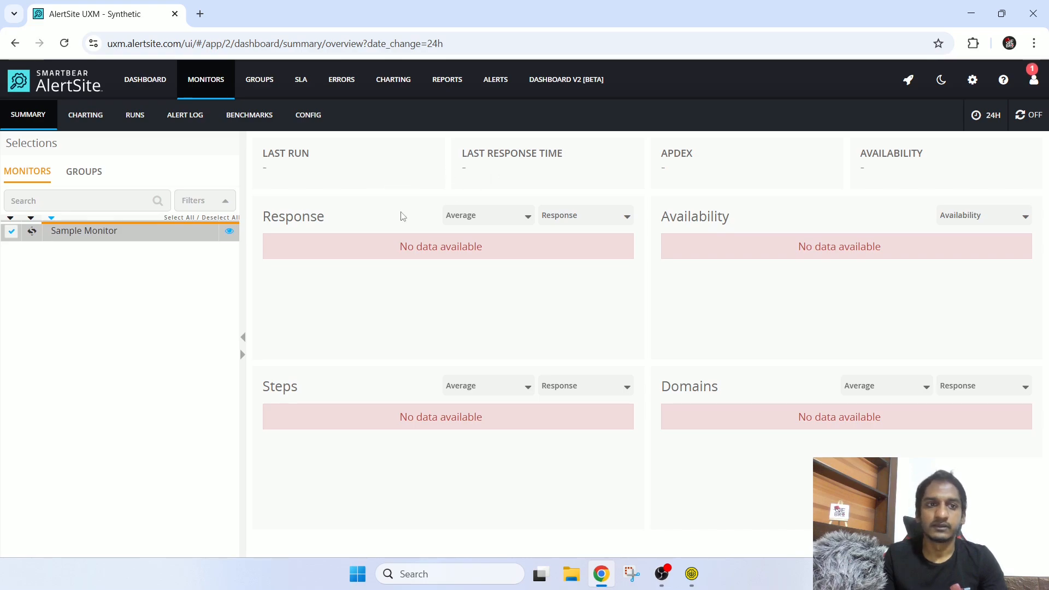
Step: Check Sample Monitor's Charting, Runs, Alert Log and Benchmarks tabs, then return to Summary
click(83, 117)
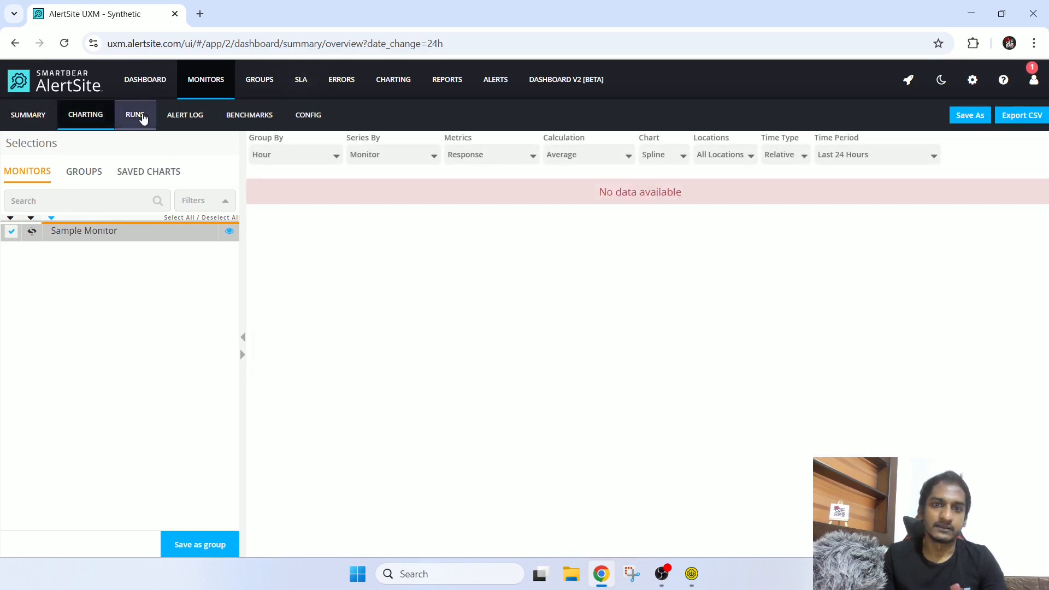
click(138, 116)
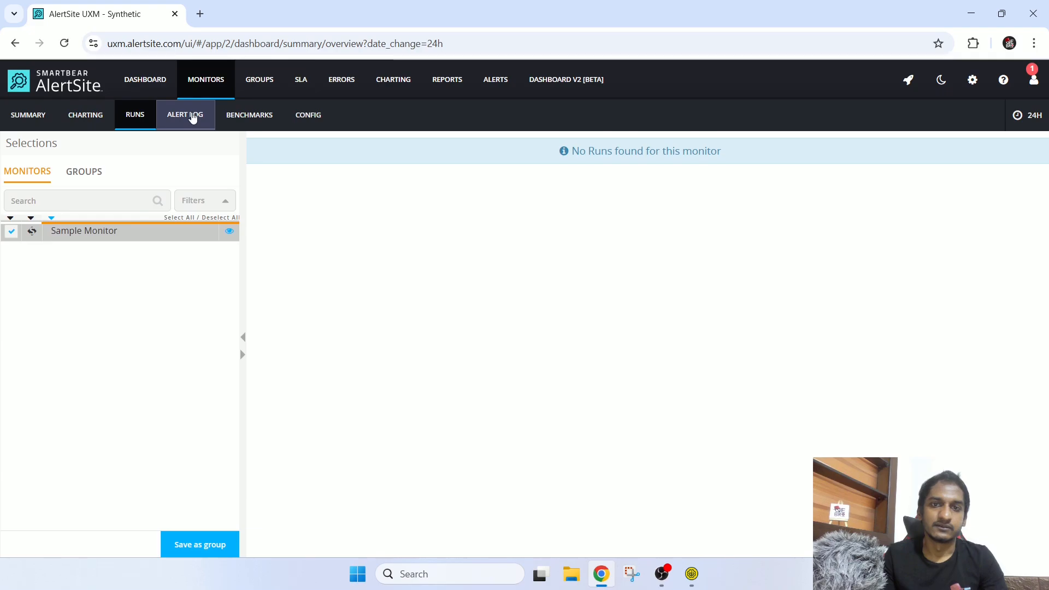
click(194, 115)
click(246, 115)
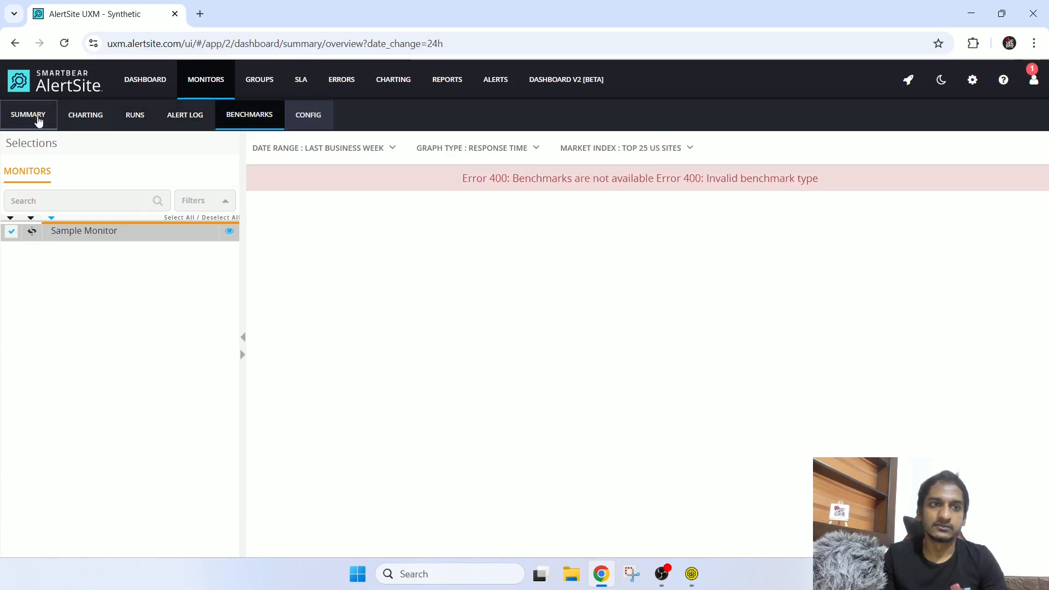
click(34, 116)
Step: Run Add TestCase in SoapUI, then return to Sample Monitor's AlertSite Summary in Chrome
key(alt+Tab)
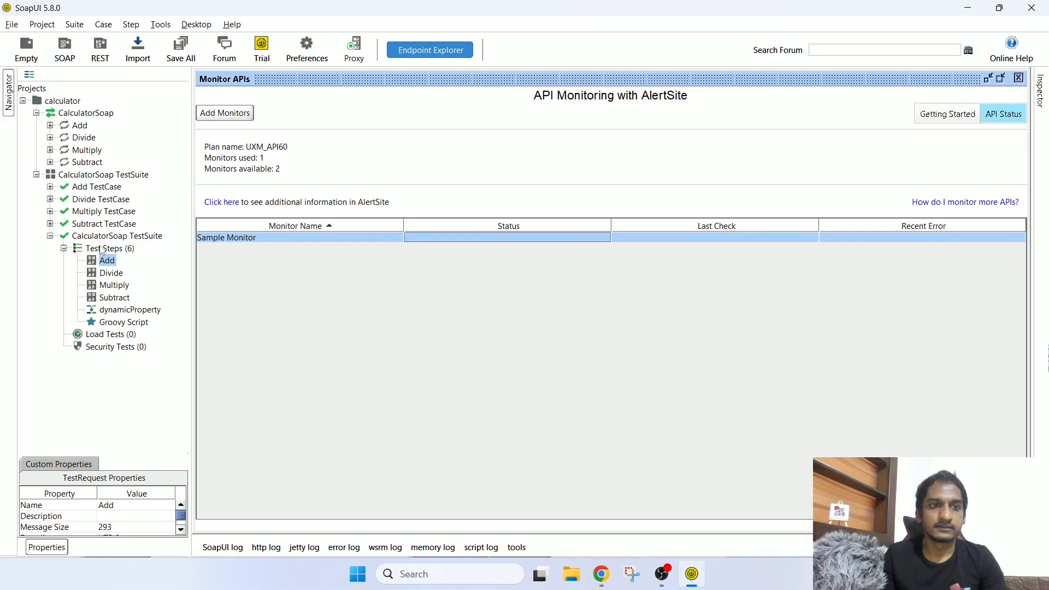
double_click(80, 187)
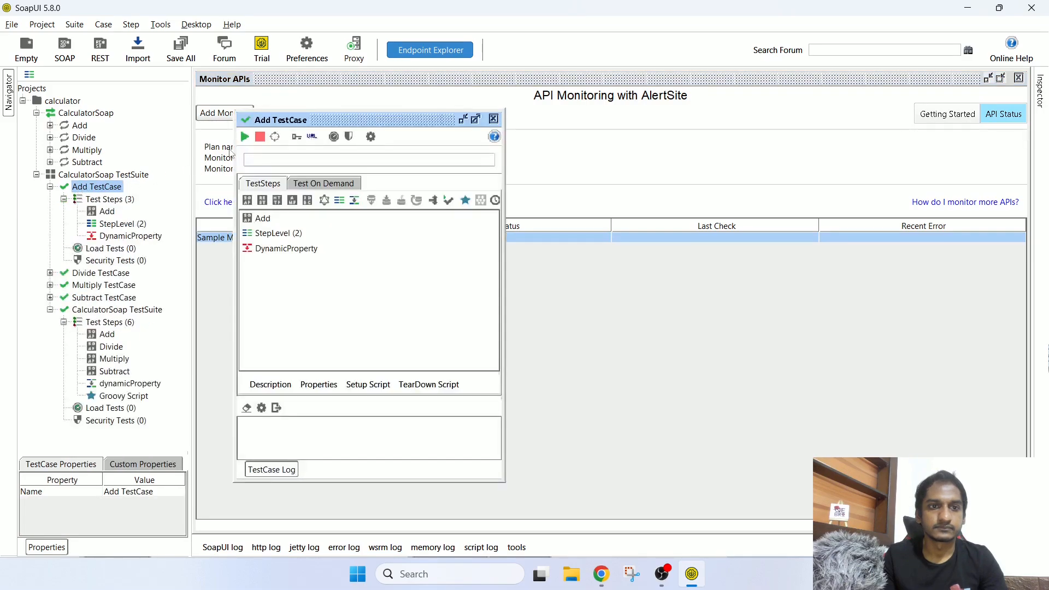
click(245, 137)
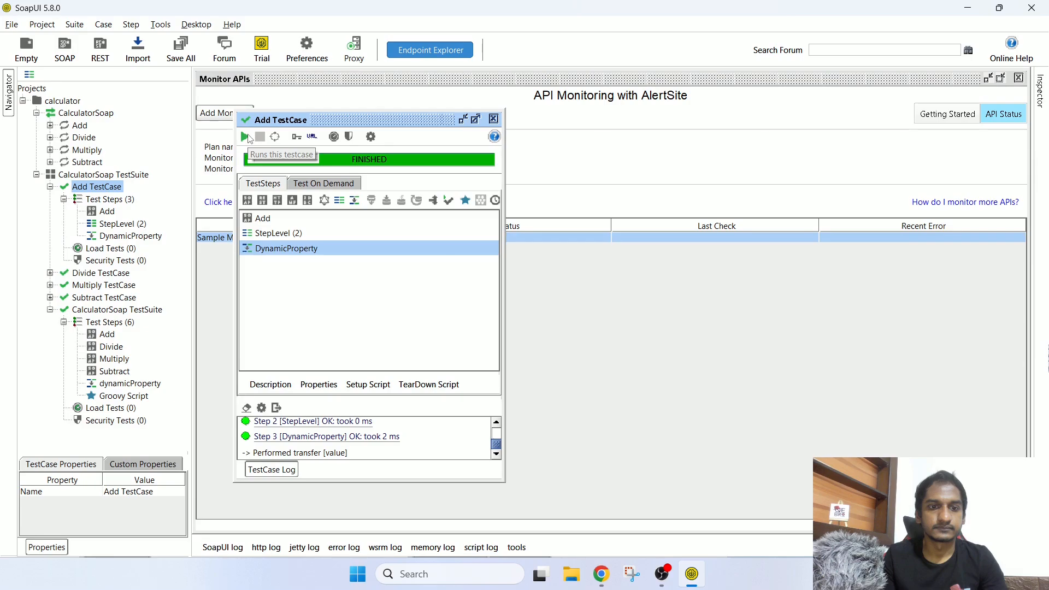
key(alt+Tab)
click(944, 217)
Step: Re-enable auto-refresh, expand the Worcester, MA run under Runs, and open Step 1: Add's waterfall
click(1031, 116)
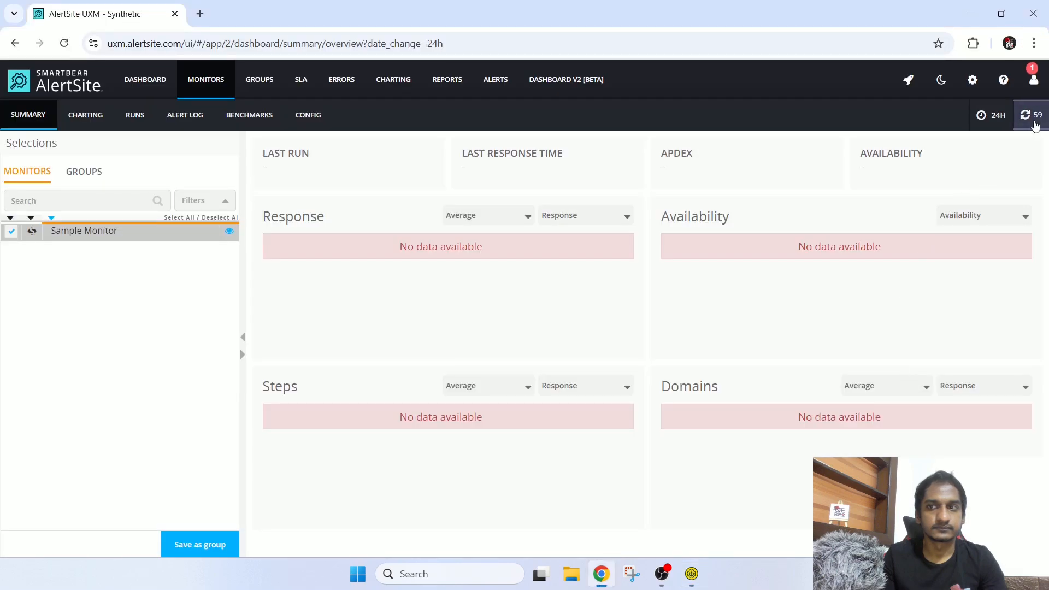
click(250, 115)
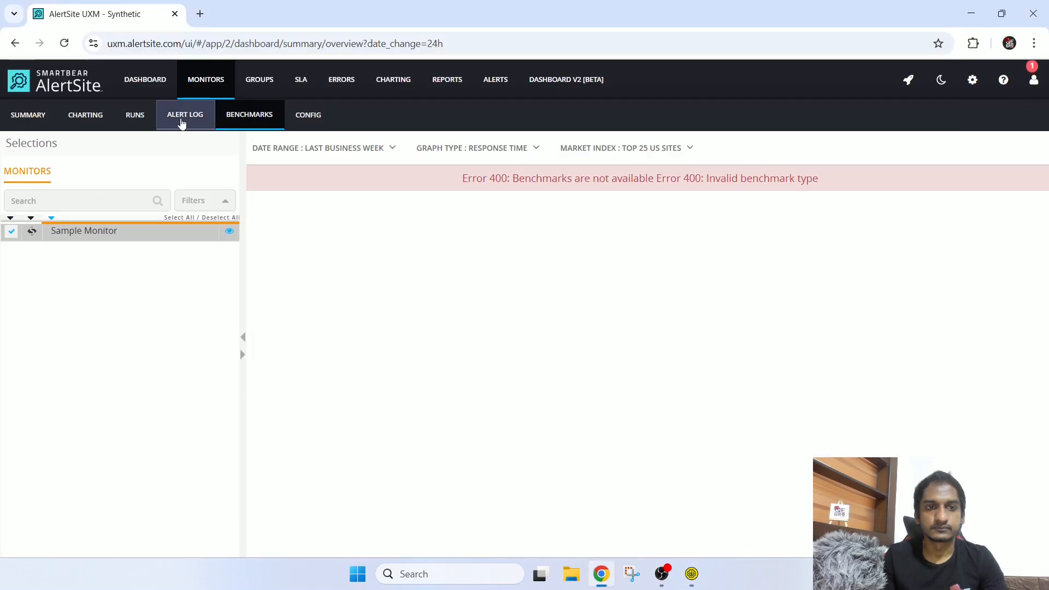
click(184, 118)
click(145, 118)
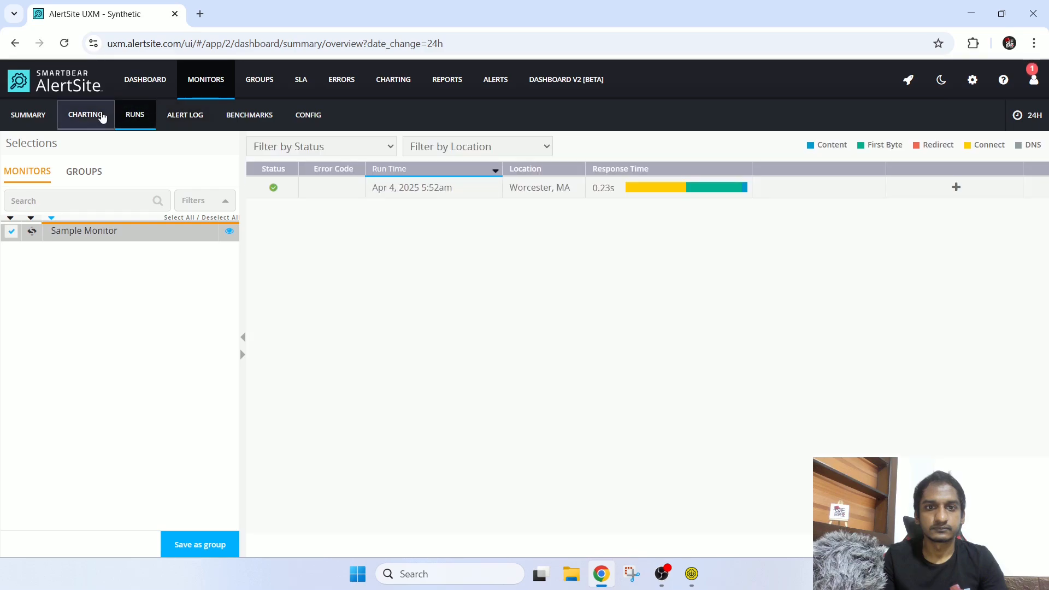
click(533, 189)
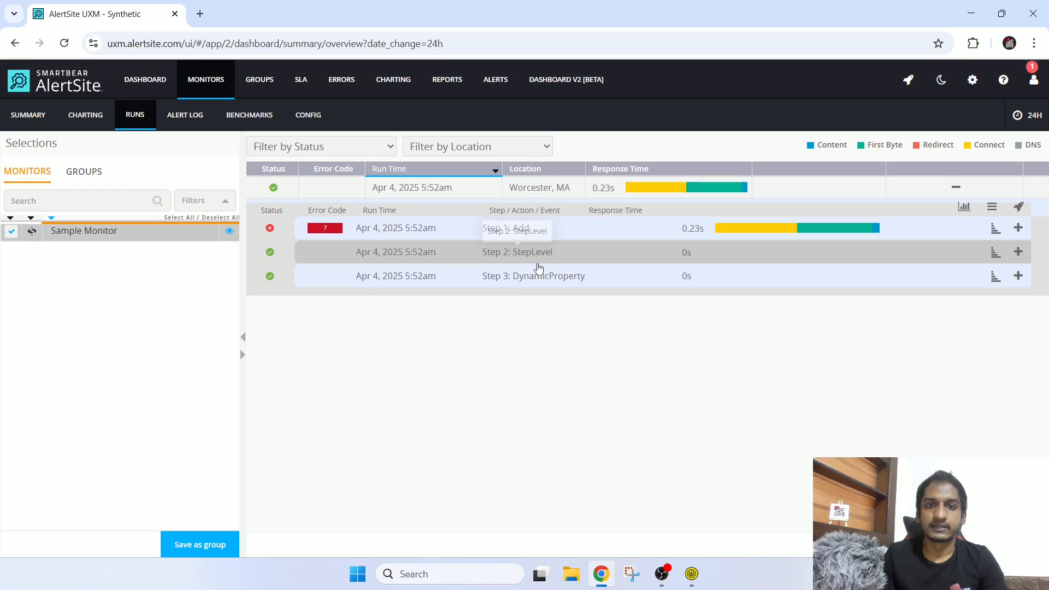
click(529, 228)
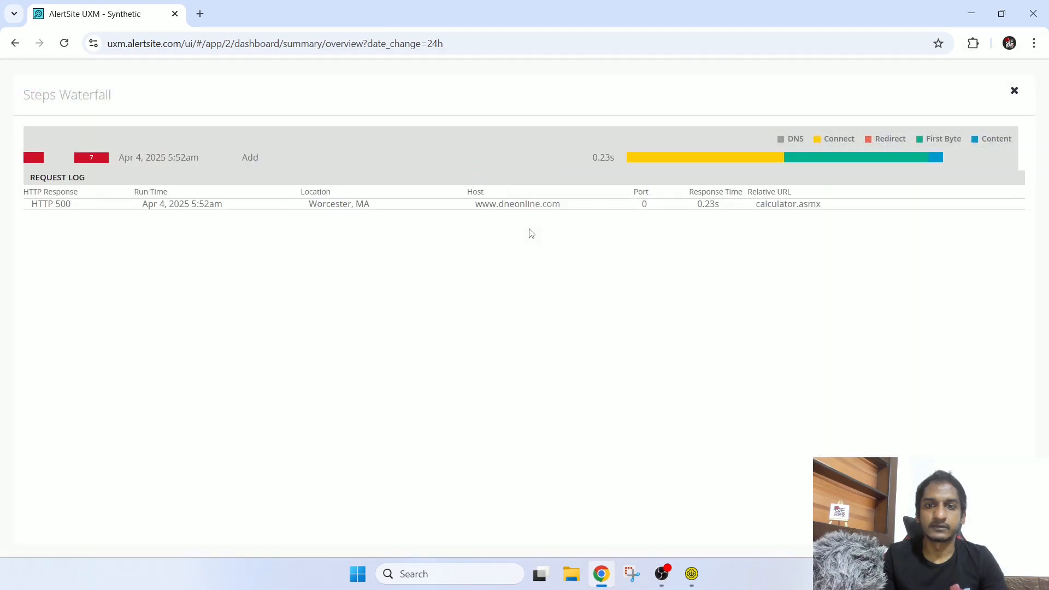
Step: Review the Add step's response-time metrics, then close the steps waterfall
mouse_move(890, 163)
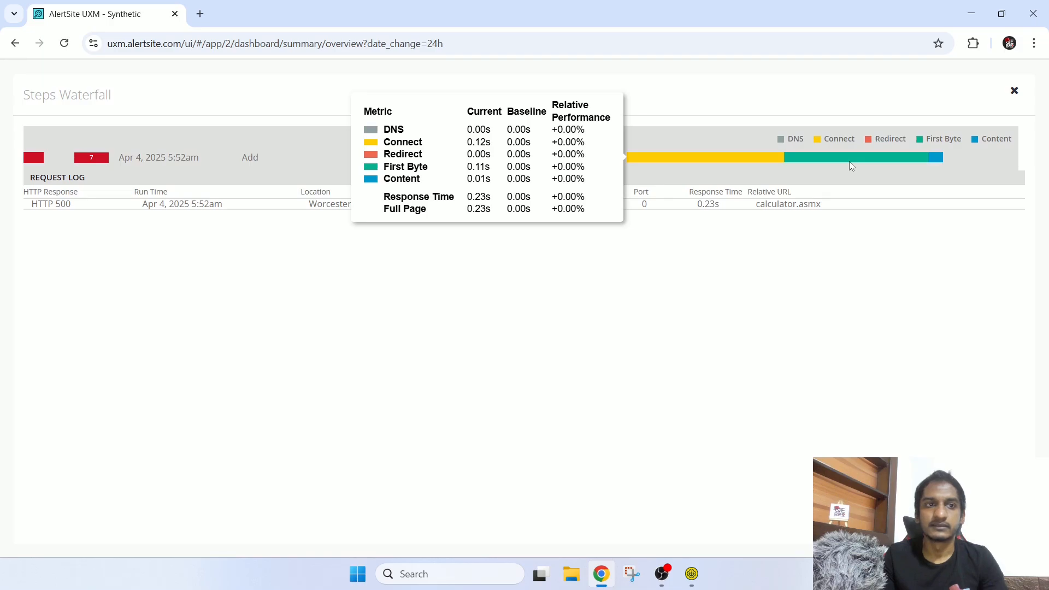
click(1015, 90)
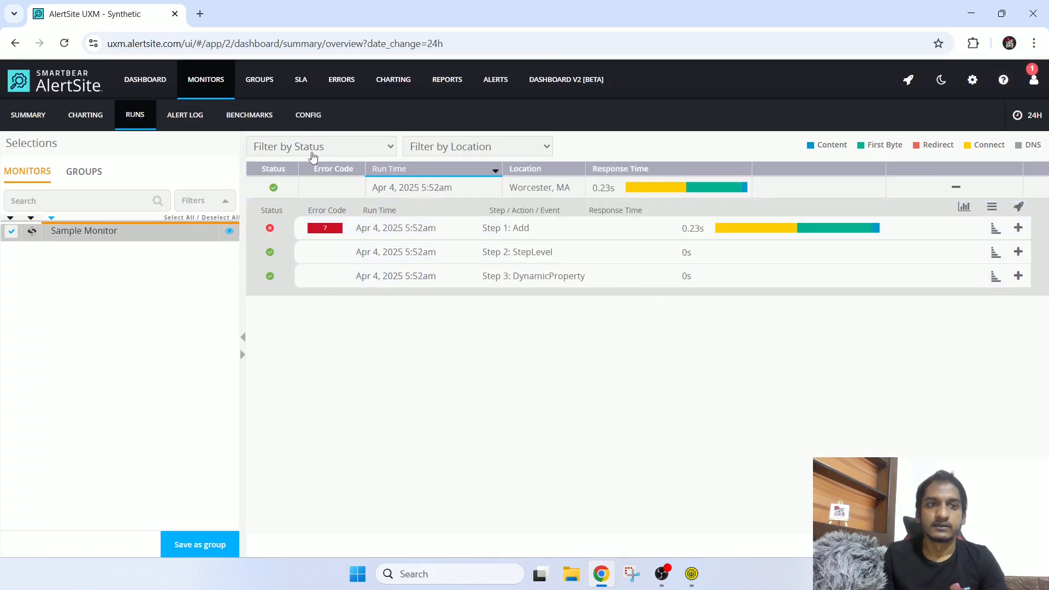
Step: Browse Sample Monitor's Alert Log, Benchmarks, Runs and Charting views, return to Summary, then go back to SoapUI
click(185, 117)
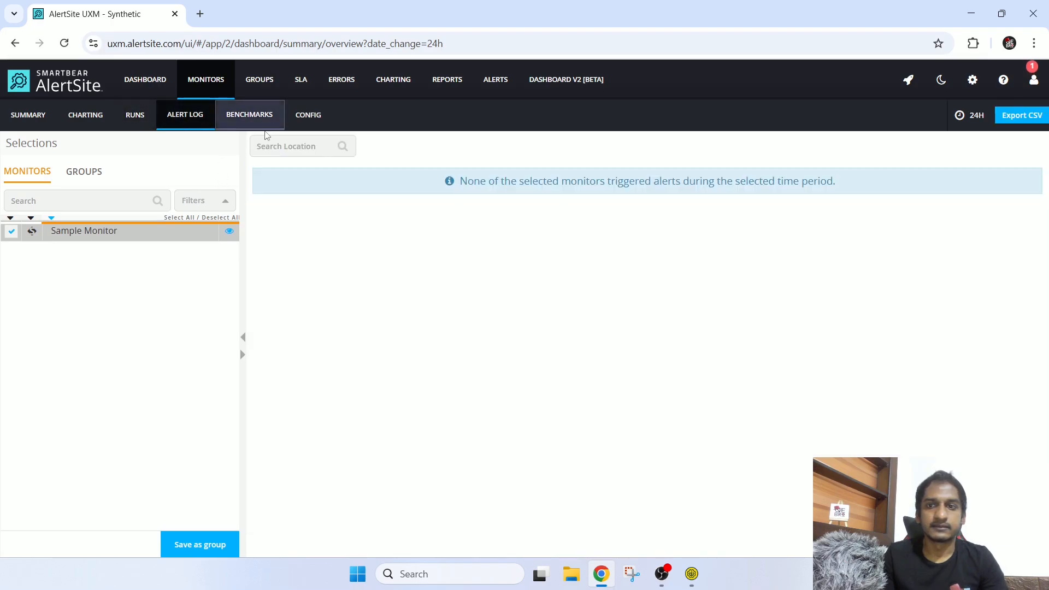
click(247, 117)
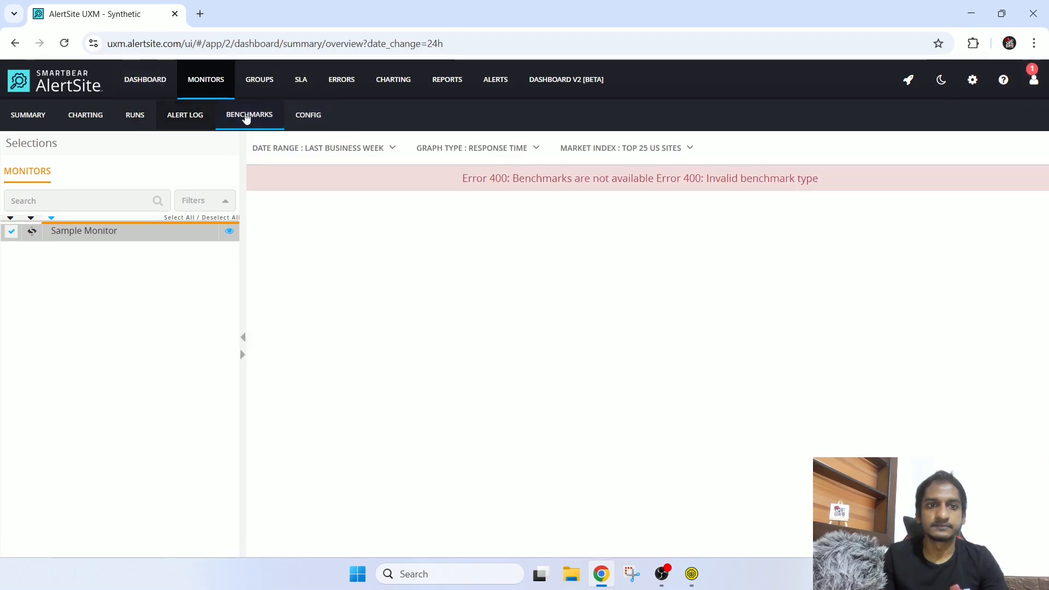
click(176, 114)
click(142, 114)
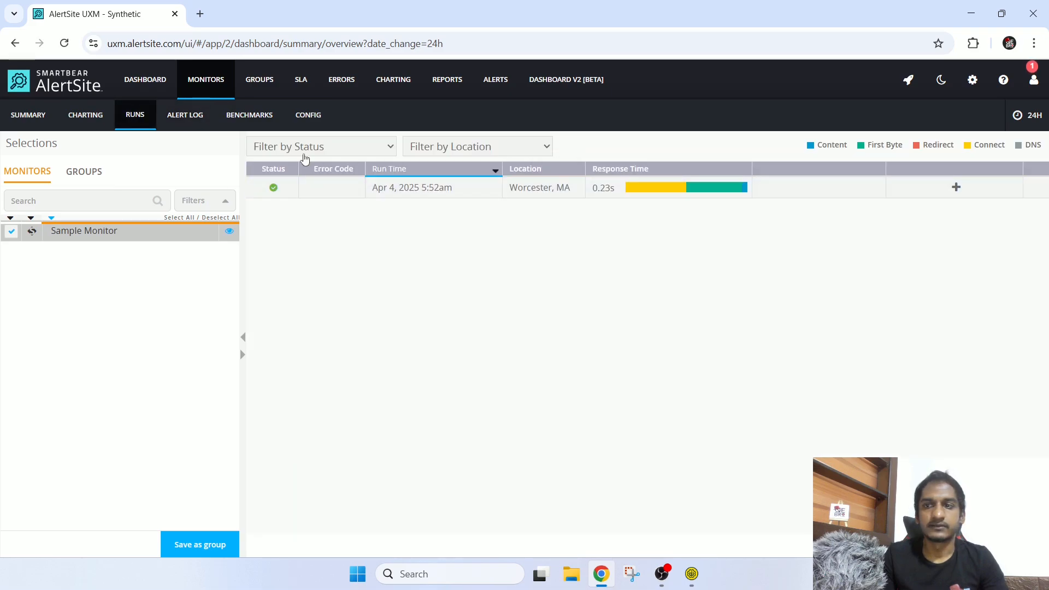
click(86, 124)
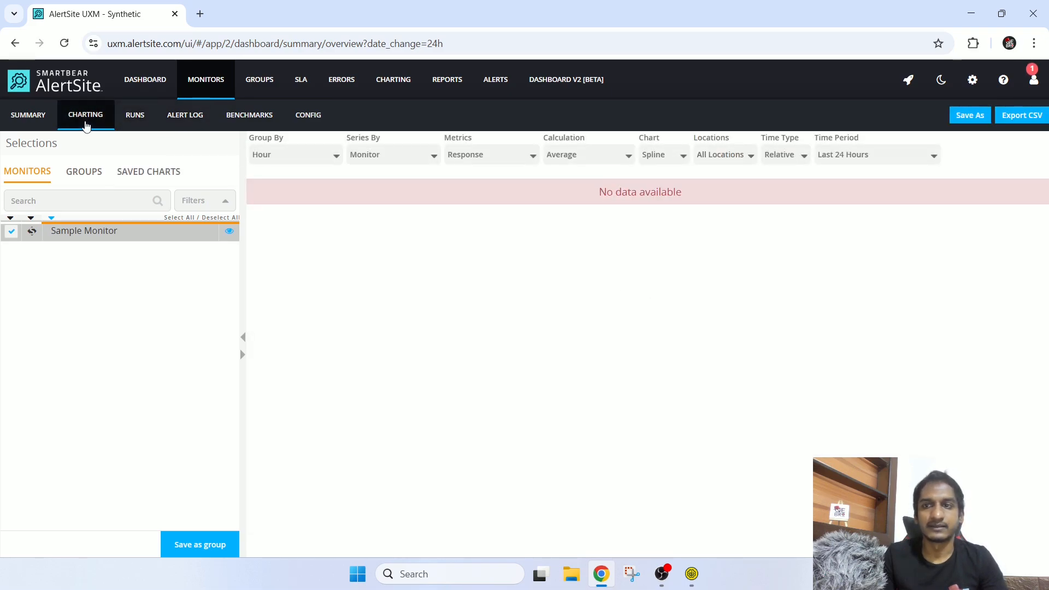
click(23, 122)
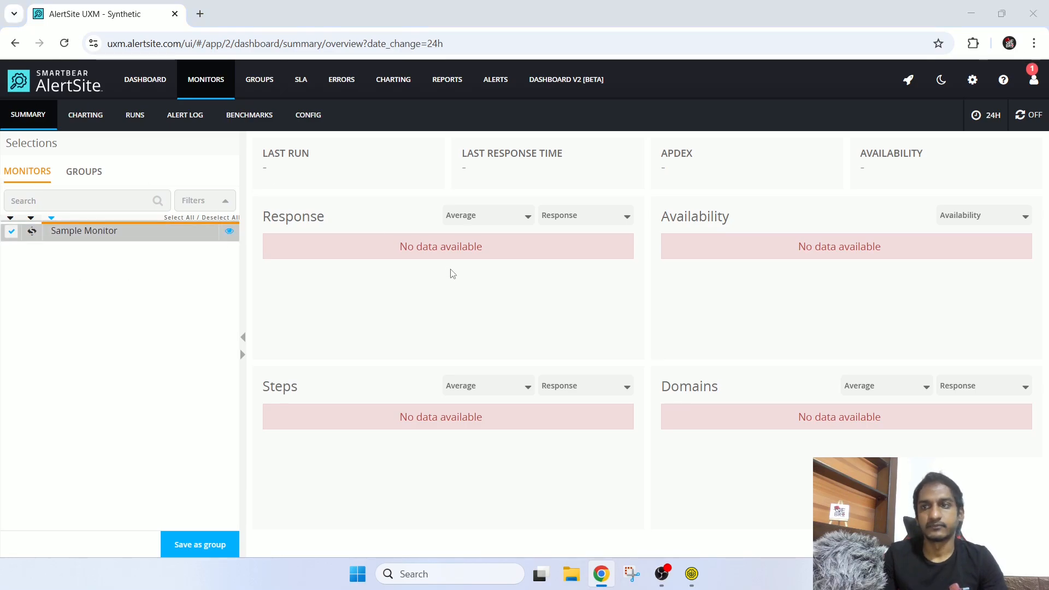
key(alt+Tab)
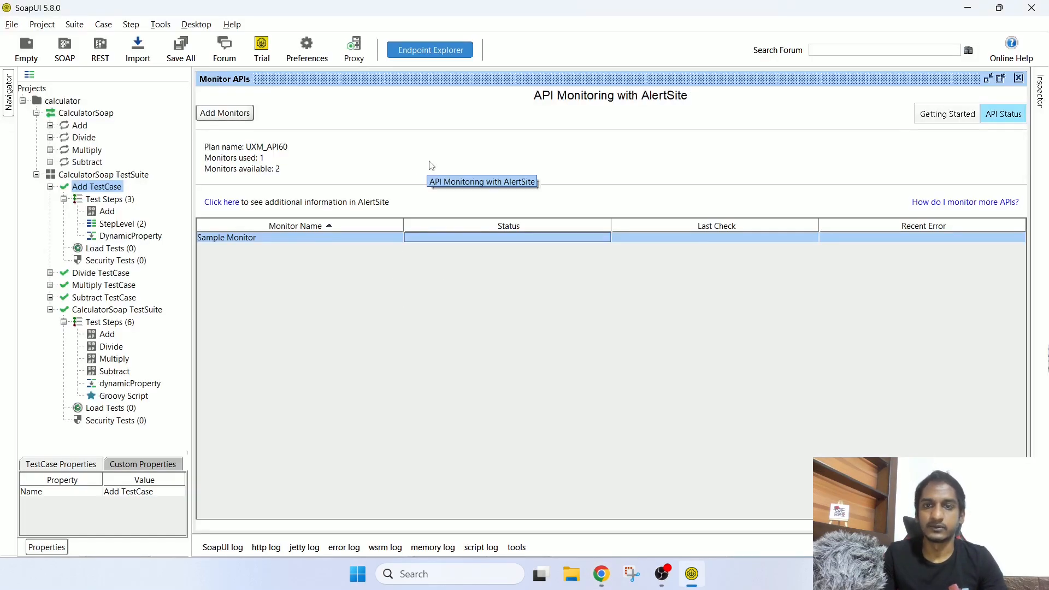
key(alt+Tab)
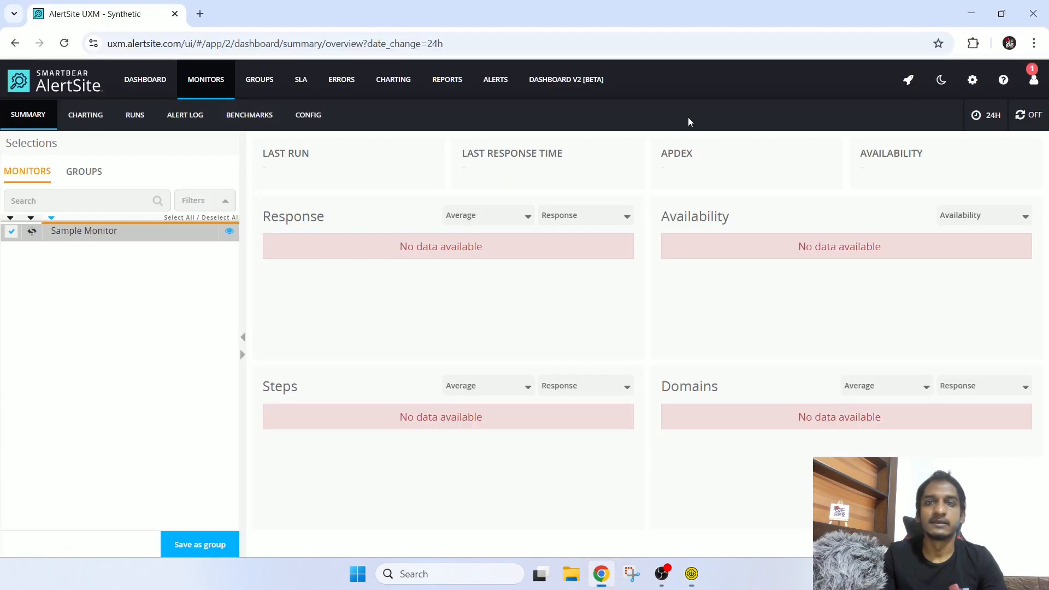
key(alt+Tab)
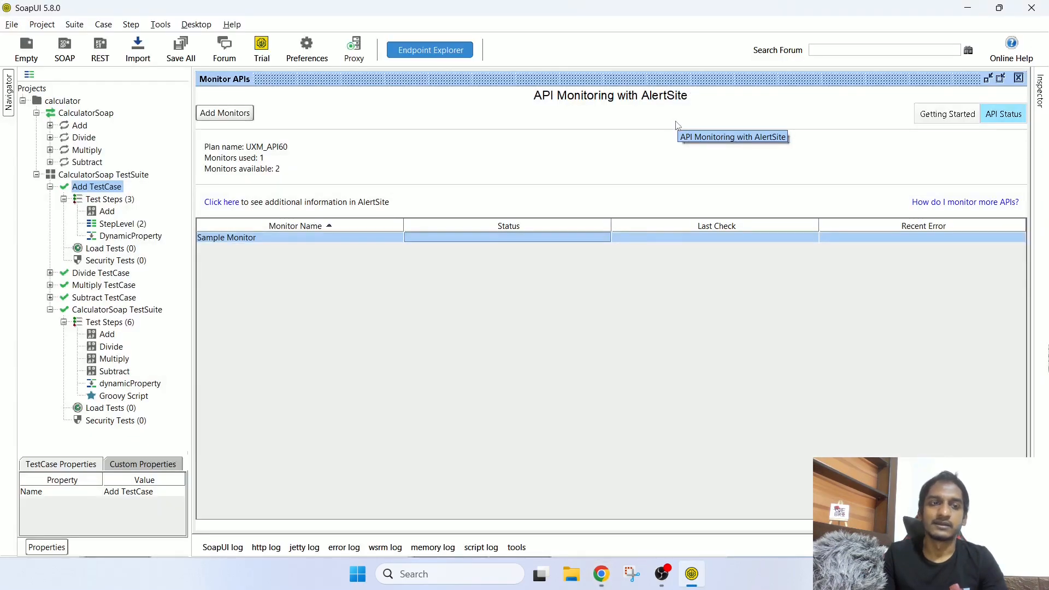